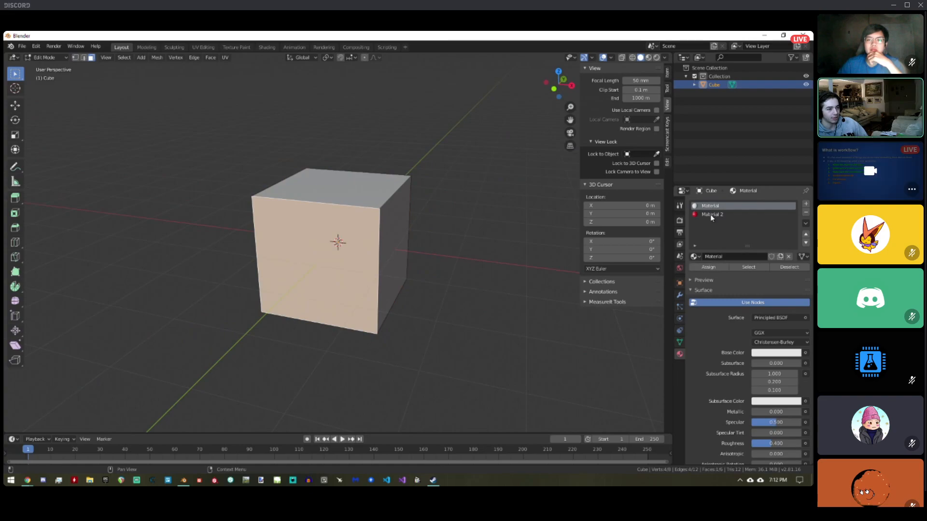
# Step: Assign the red Material 2 to the cube's selected side face and display the object in material preview shading
pyautogui.click(711, 215)
pyautogui.click(705, 268)
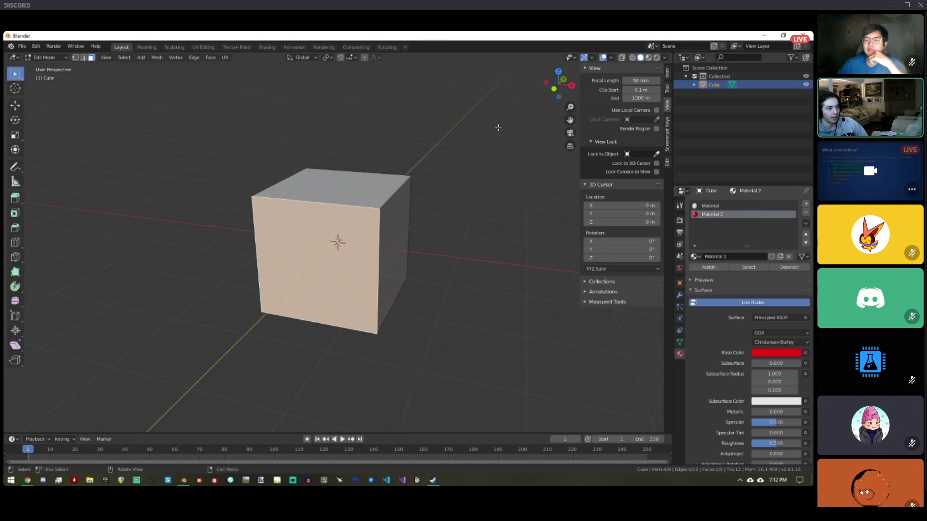
pyautogui.press('Tab')
pyautogui.moveTo(497, 124); pyautogui.dragTo(454, 150, button='middle')
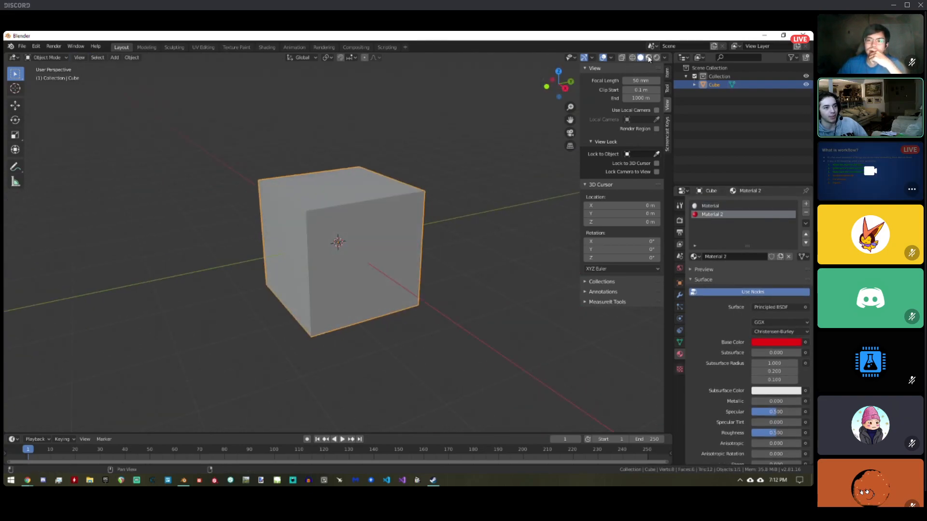
pyautogui.click(648, 57)
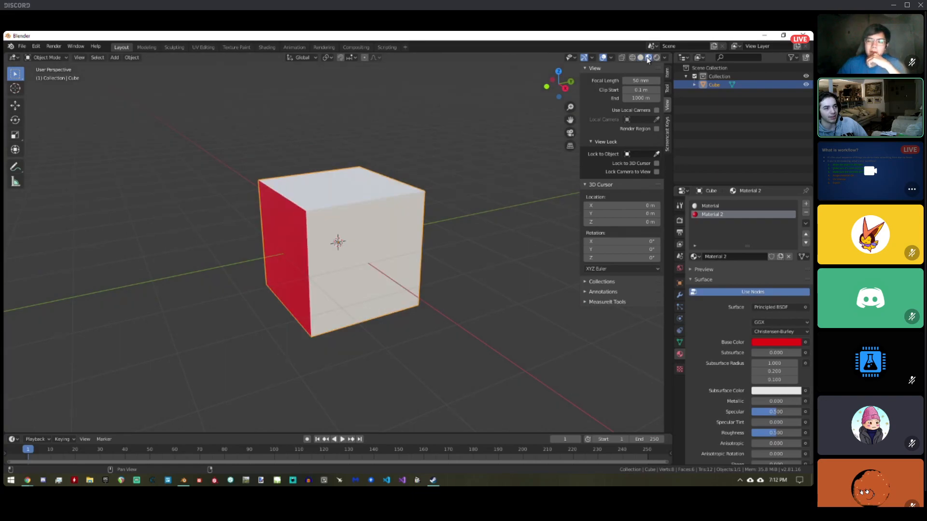
pyautogui.moveTo(375, 196)
pyautogui.mouseDown(button='middle')
pyautogui.moveTo(474, 193)
pyautogui.moveTo(453, 196)
pyautogui.moveTo(441, 235)
pyautogui.moveTo(381, 240)
pyautogui.moveTo(375, 220)
pyautogui.moveTo(356, 227)
pyautogui.moveTo(357, 198)
pyautogui.mouseUp(button='middle')
# Step: In Edit Mode, assign Material 2 to another side face of the cube
pyautogui.press('Tab')
pyautogui.click(392, 224)
pyautogui.click(722, 214)
pyautogui.click(704, 266)
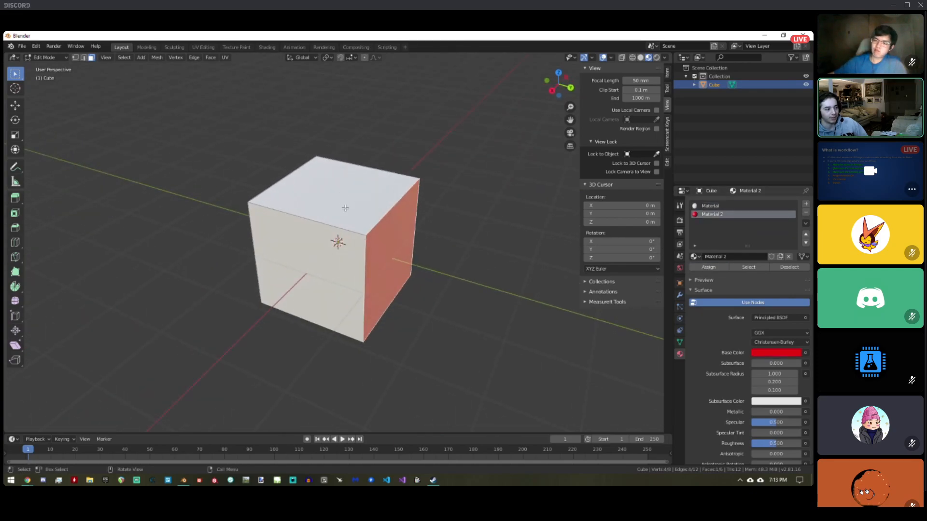
# Step: Add a third material slot to the cube with a new material and set its base color to bright green
pyautogui.click(719, 206)
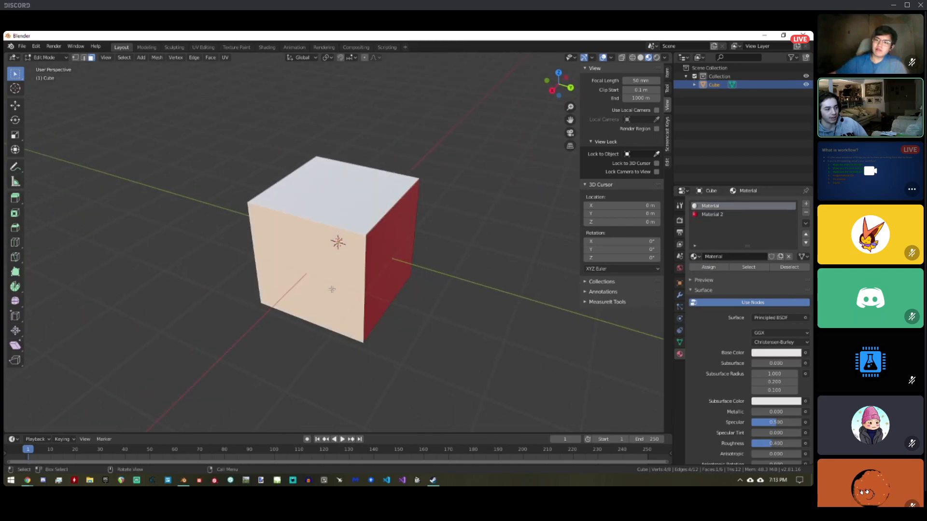
pyautogui.click(806, 204)
pyautogui.click(741, 257)
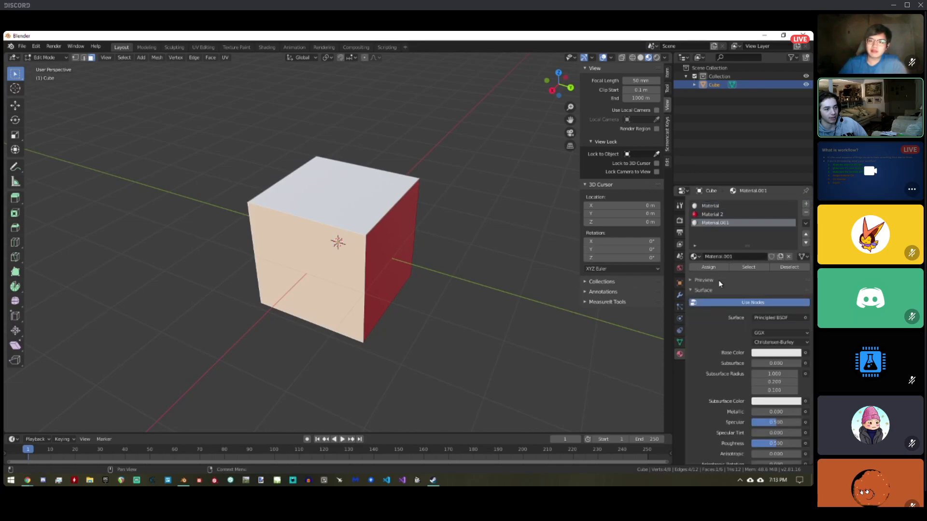
pyautogui.click(768, 356)
pyautogui.click(731, 248)
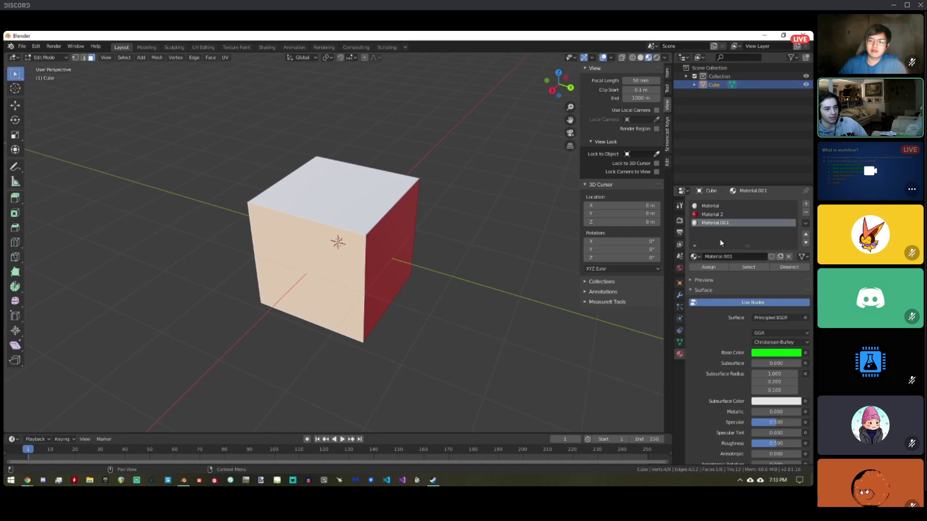
# Step: Assign the green material to the selected side face and return to Object Mode
pyautogui.click(713, 271)
pyautogui.press('Tab')
pyautogui.moveTo(483, 251); pyautogui.dragTo(314, 289, button='middle')
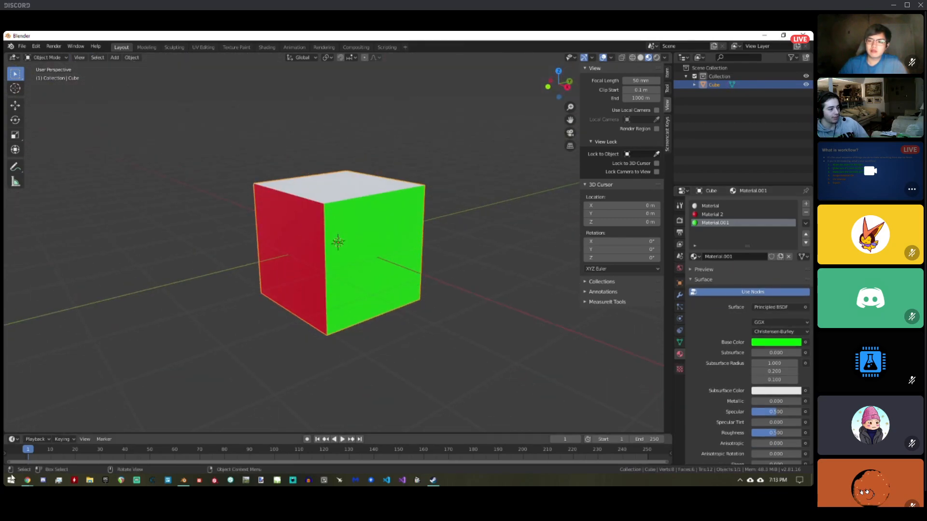
# Step: Switch to the Google Slides deck, present the slide on adding material slots, and continue to the important notes about materials
pyautogui.moveTo(27, 480)
pyautogui.click(154, 437)
pyautogui.click(692, 92)
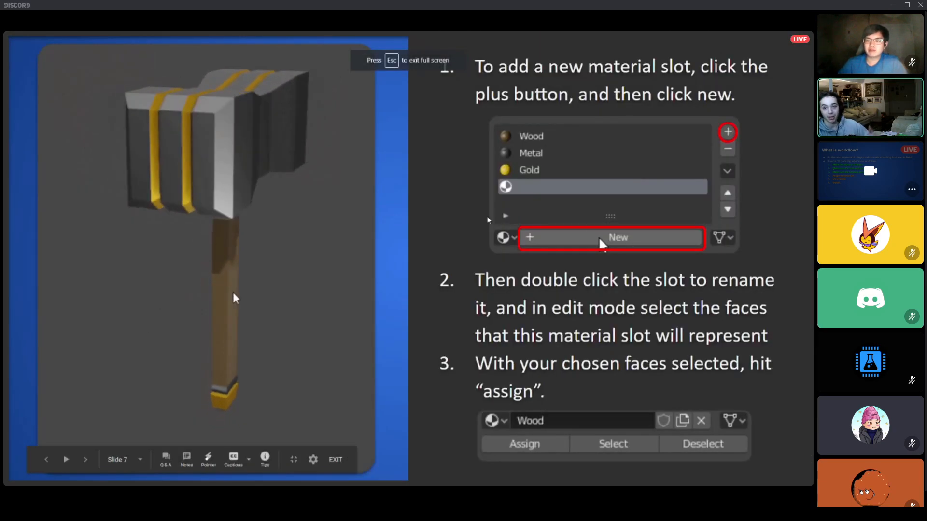
pyautogui.click(803, 260)
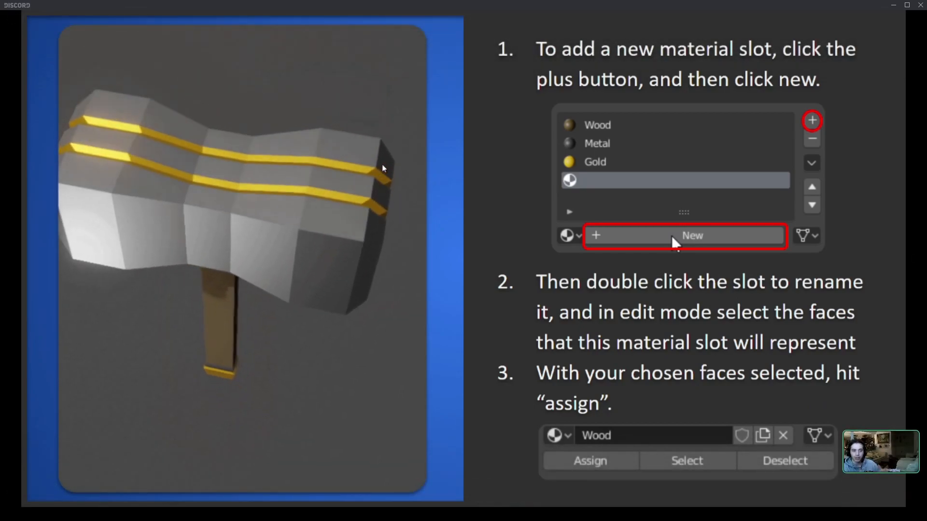
pyautogui.click(914, 487)
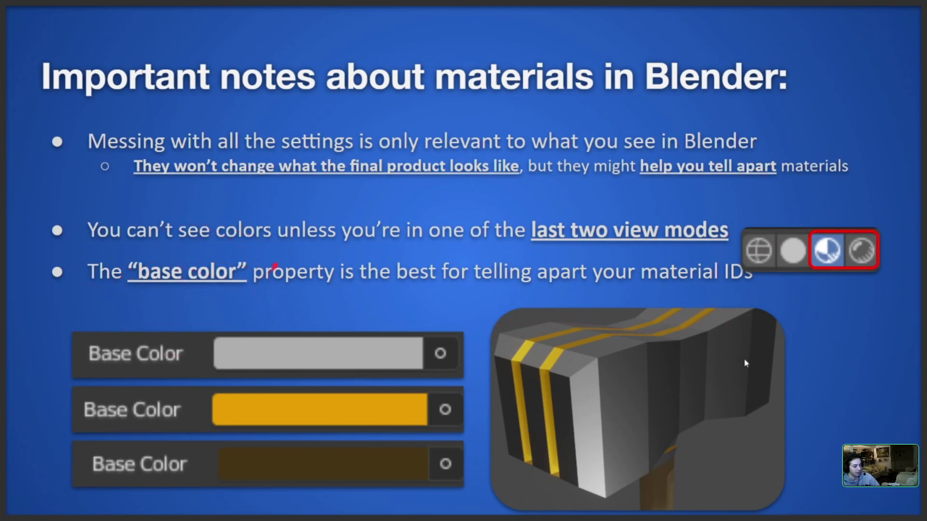
# Step: Exit the slideshow, switch back to Blender, and change the base color of Material.001 to turquoise
pyautogui.press('Escape')
pyautogui.click(206, 514)
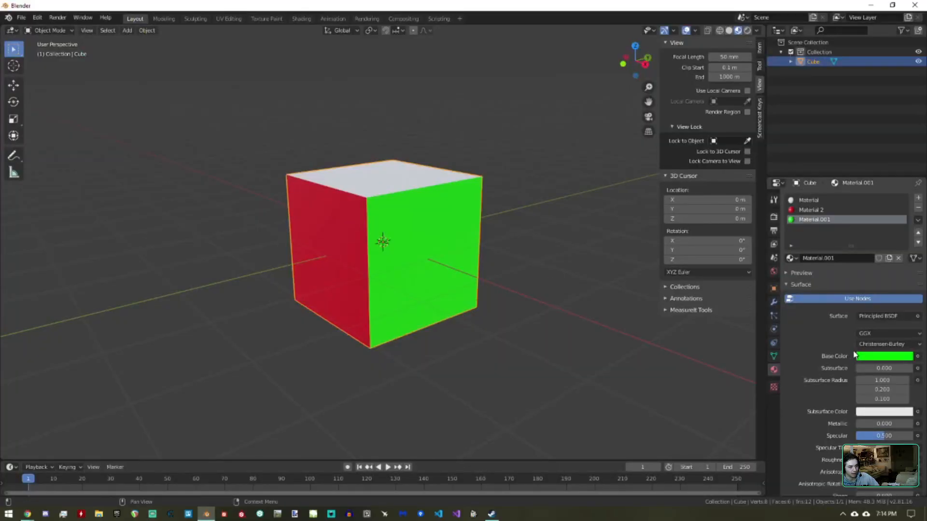
pyautogui.click(881, 358)
pyautogui.click(873, 360)
pyautogui.click(833, 274)
pyautogui.moveTo(832, 273)
pyautogui.mouseDown()
pyautogui.moveTo(898, 257)
pyautogui.moveTo(833, 233)
pyautogui.moveTo(831, 270)
pyautogui.moveTo(897, 243)
pyautogui.moveTo(872, 219)
pyautogui.moveTo(853, 219)
pyautogui.mouseUp()
pyautogui.moveTo(388, 236)
pyautogui.mouseDown(button='middle')
pyautogui.moveTo(325, 273)
pyautogui.moveTo(486, 253)
pyautogui.moveTo(392, 227)
pyautogui.mouseUp(button='middle')
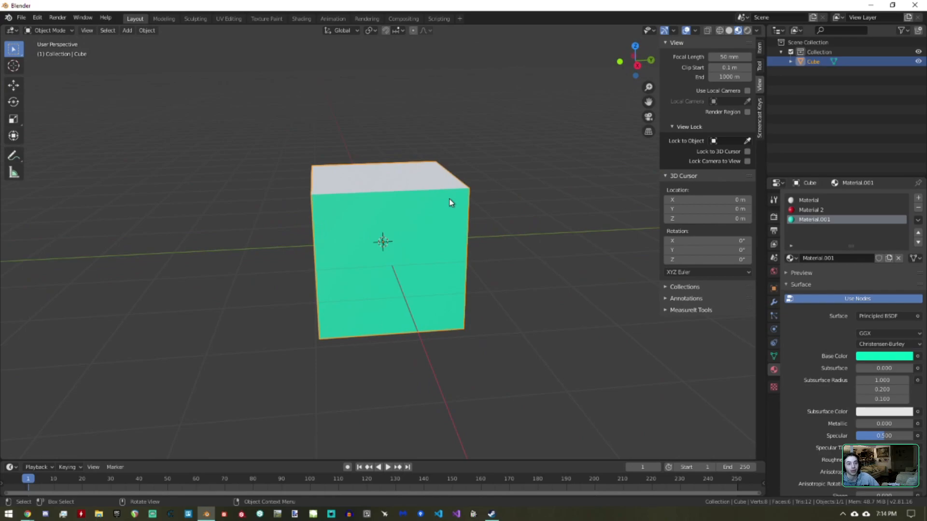
# Step: Return to the Google Slides deck, present from slide 8 through the UV unwrapping introduction, and toggle the laser pointer
pyautogui.hotkey('alt', 'Tab')
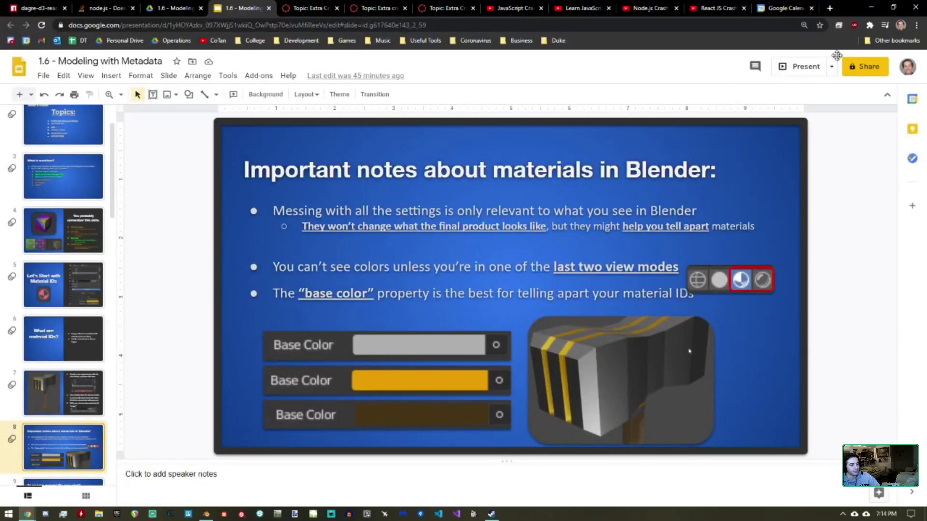
pyautogui.click(806, 68)
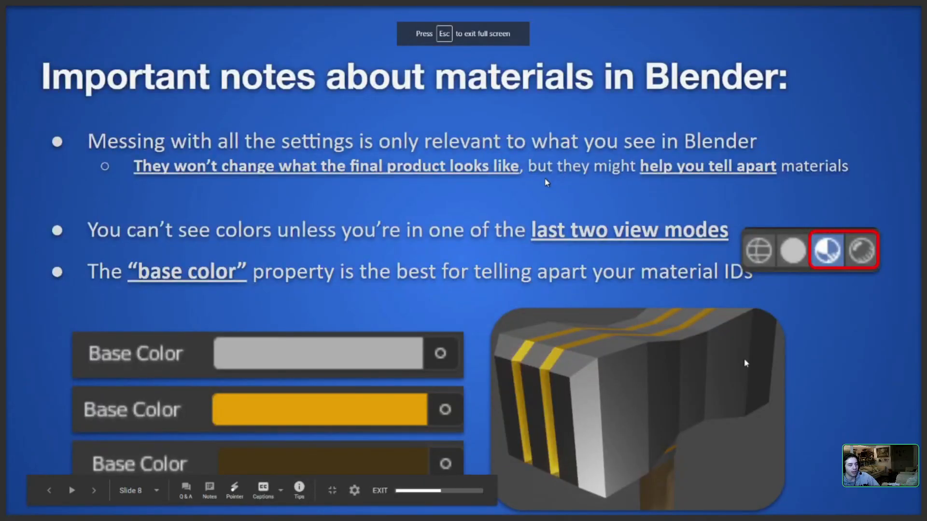
pyautogui.click(545, 179)
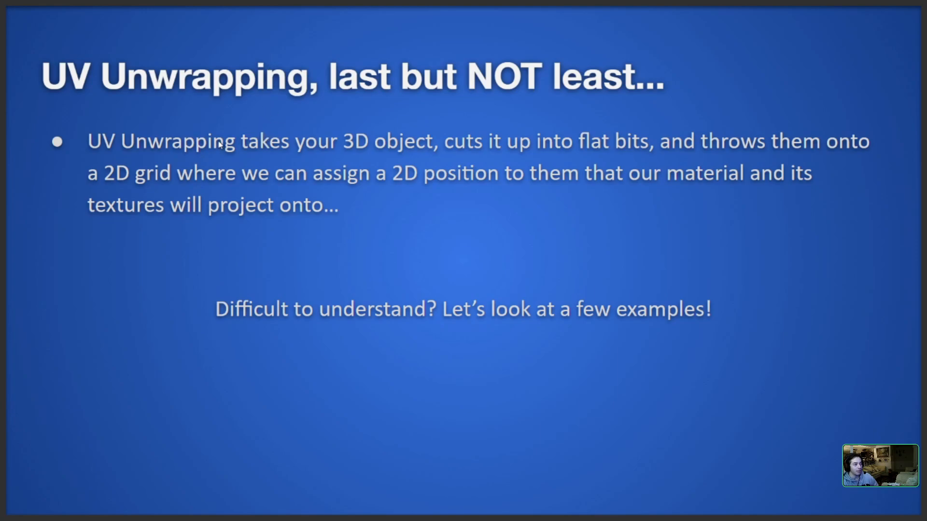
pyautogui.click(239, 489)
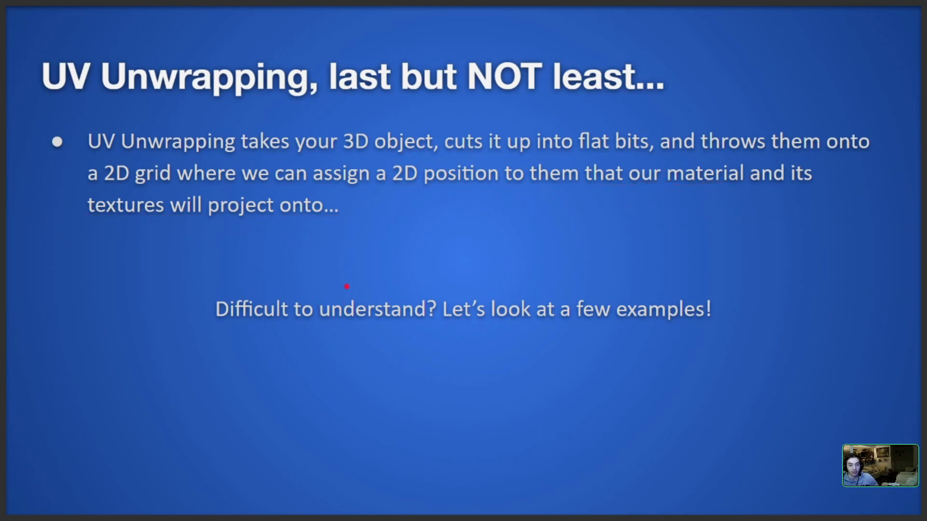
# Step: Go through the UV unwrapping example slides and texture mapping issue pictures up to the "So how do we UV unwrap?" slide
pyautogui.press('Right')
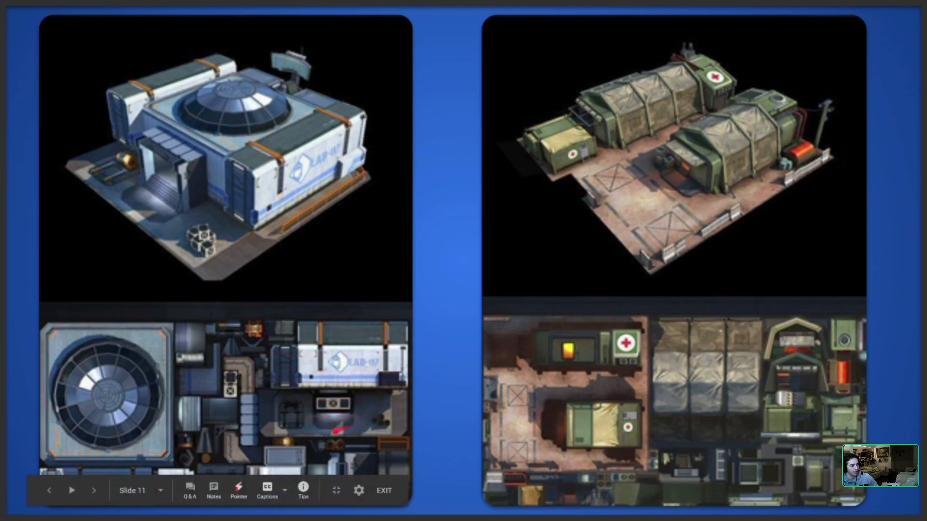
pyautogui.press('Right')
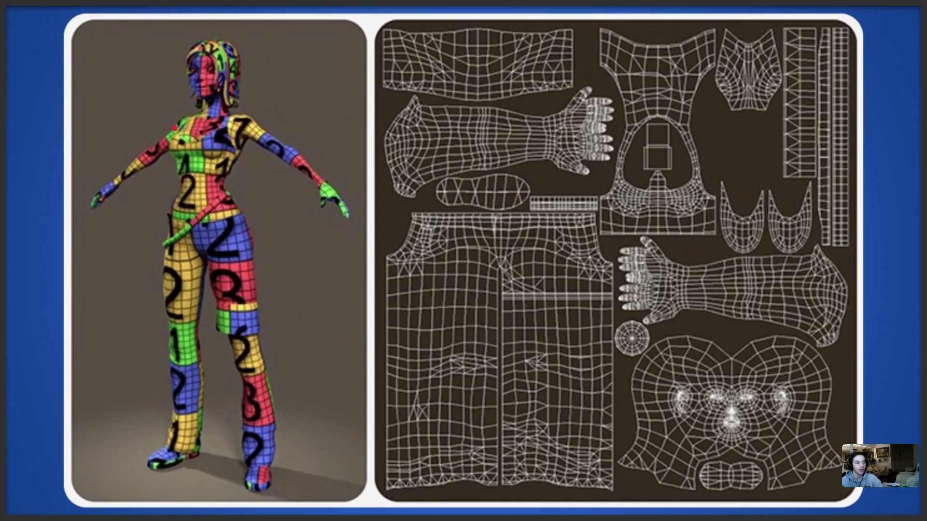
pyautogui.press('Right')
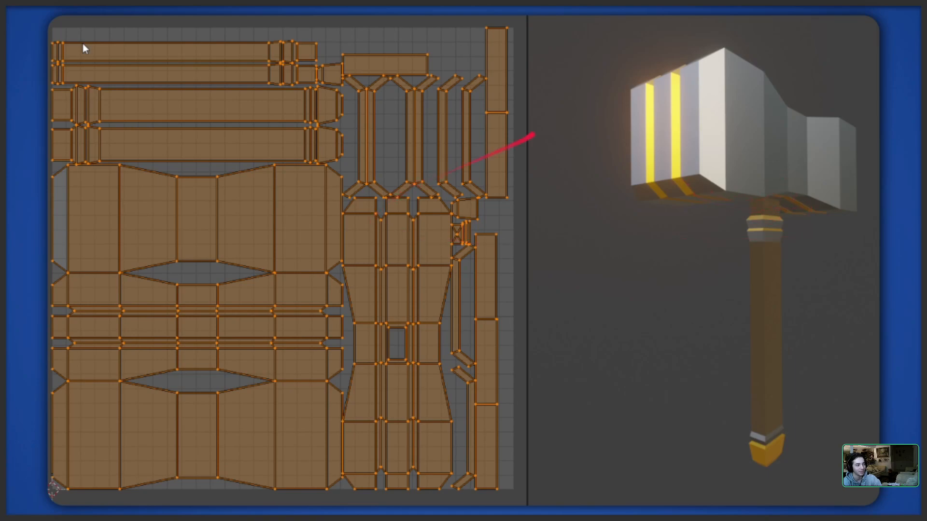
pyautogui.press('Right')
pyautogui.press('Right')
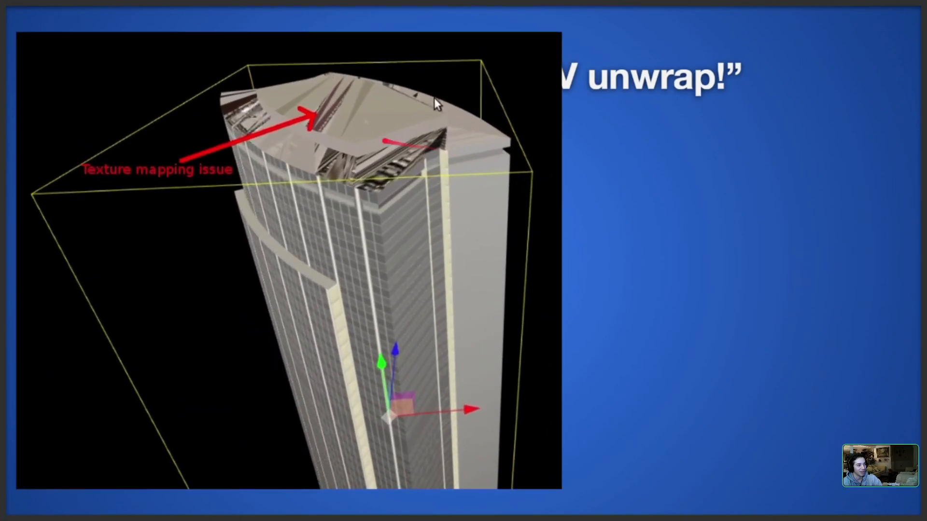
pyautogui.press('Right')
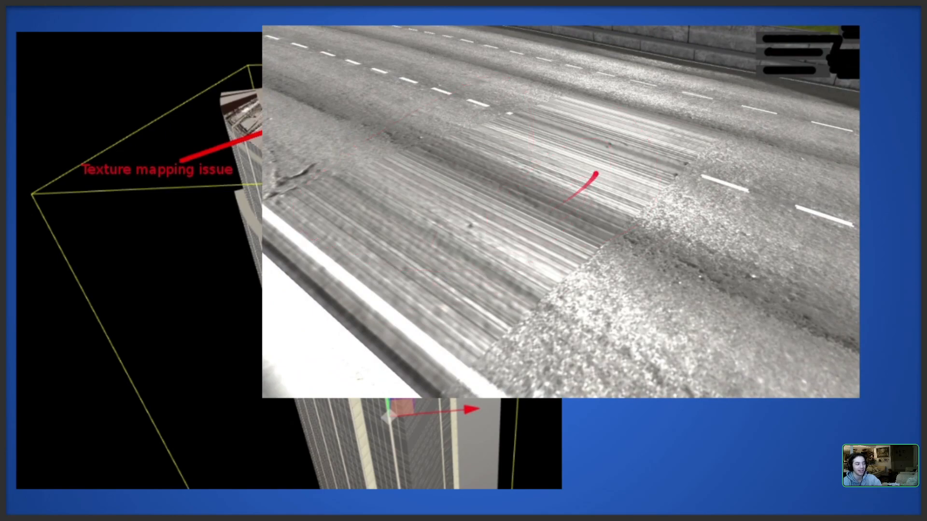
pyautogui.click(545, 153)
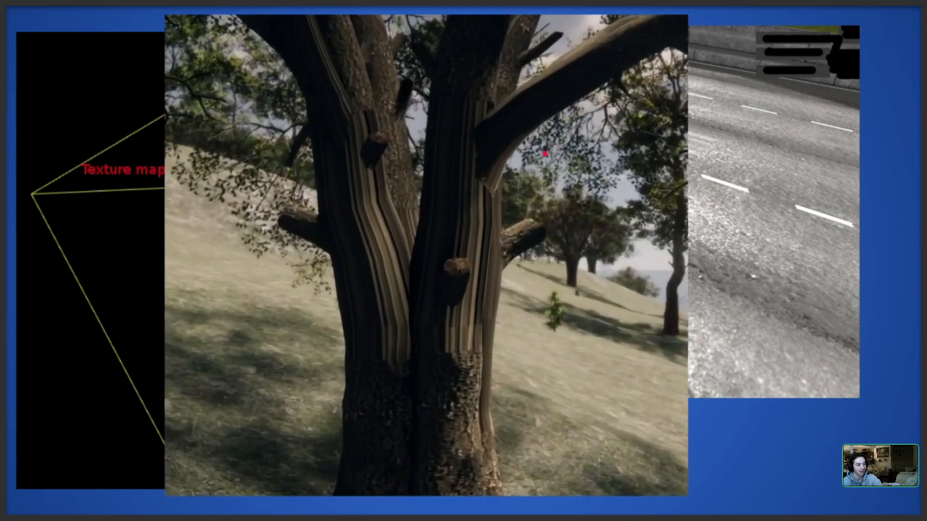
pyautogui.click(486, 299)
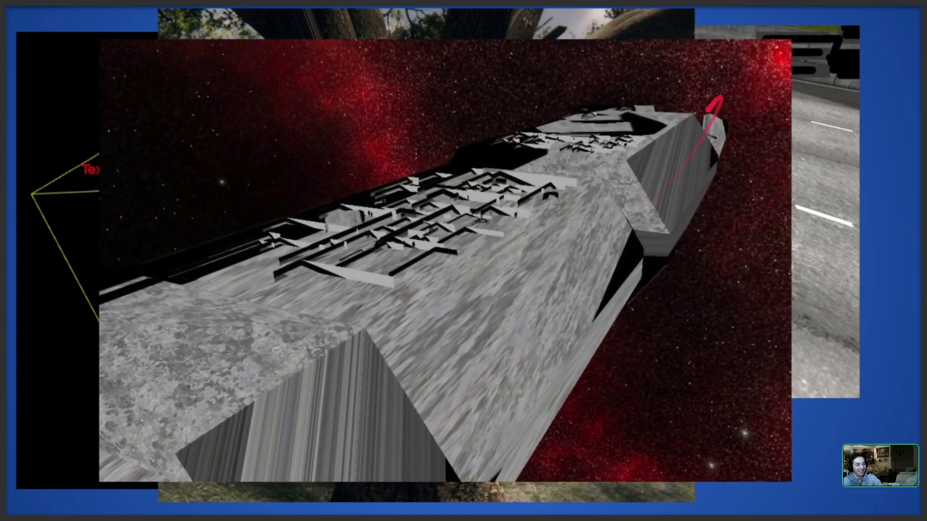
pyautogui.click(712, 145)
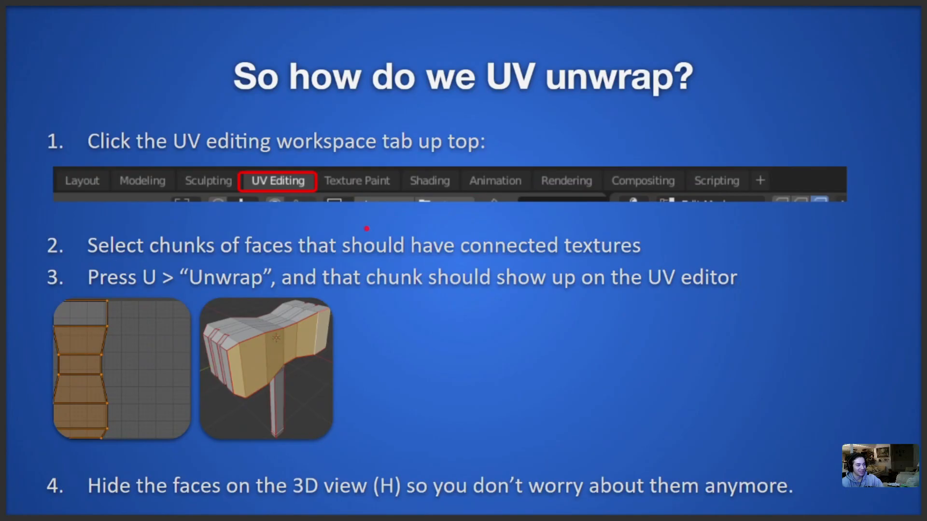
# Step: Go back to the texture mapping issue picture of the building and review the examples again up to the unwrapping instructions
pyautogui.press('Left')
pyautogui.press('Left')
pyautogui.press('Left')
pyautogui.press('Left')
pyautogui.press('Left')
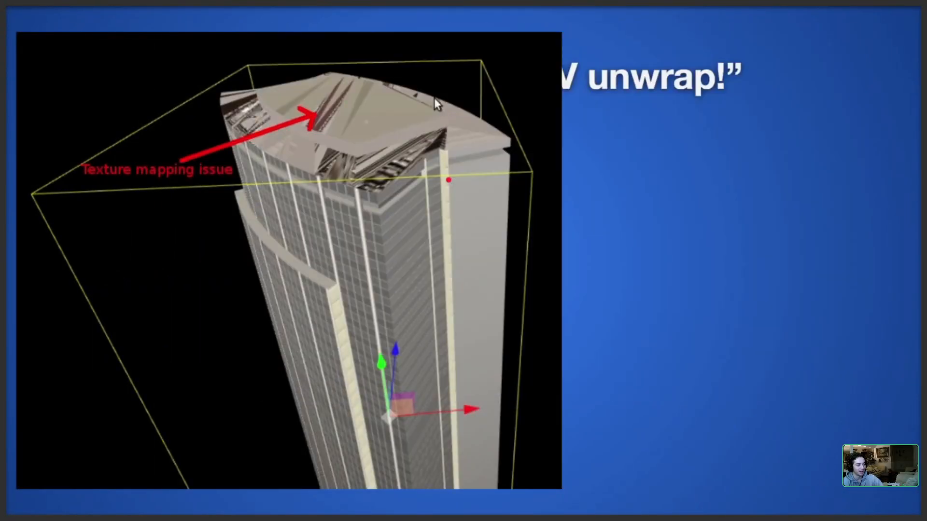
pyautogui.press('Right')
pyautogui.press('Right')
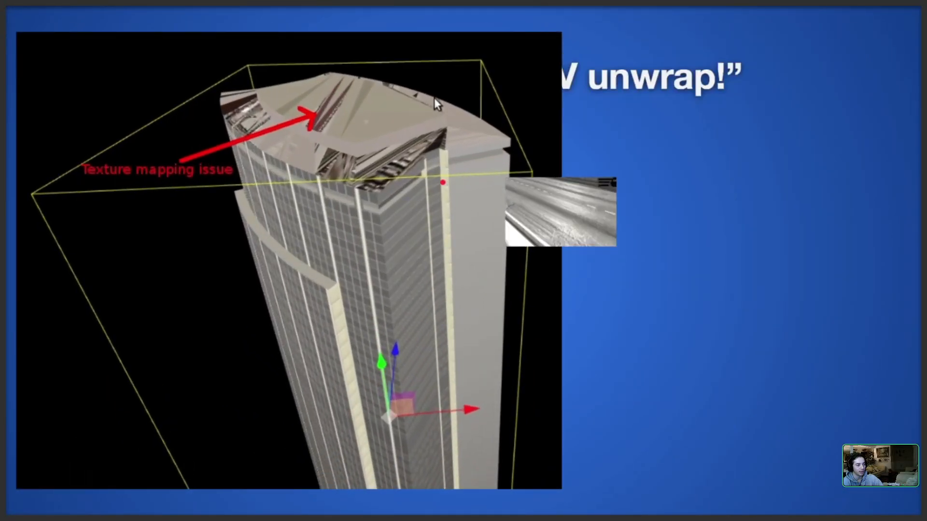
pyautogui.press('Right')
pyautogui.press('Right')
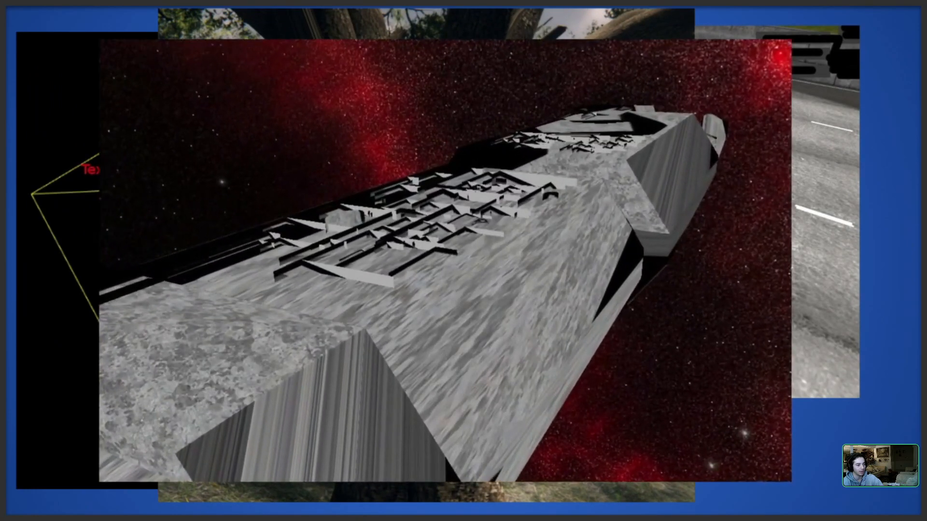
pyautogui.press('Right')
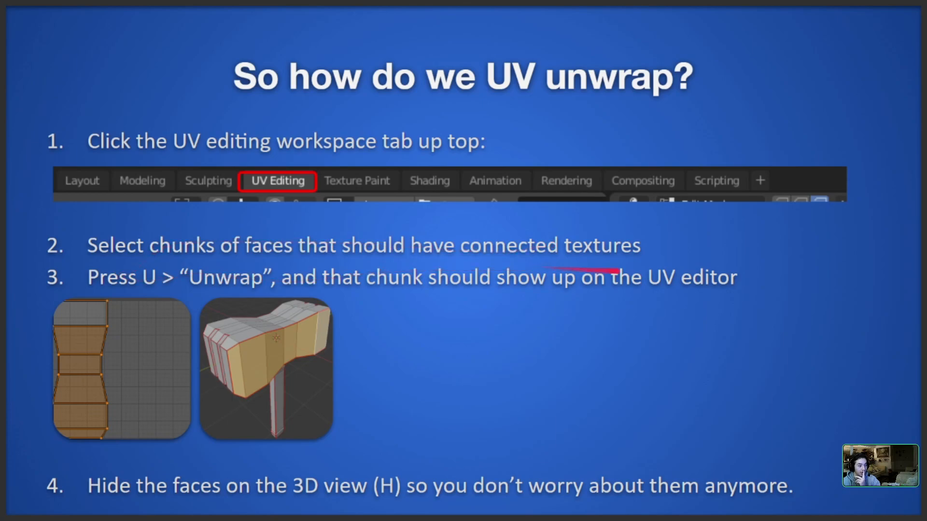
# Step: Advance to the "Important notes" slide about marking seams and exit the slideshow
pyautogui.moveTo(53, 446)
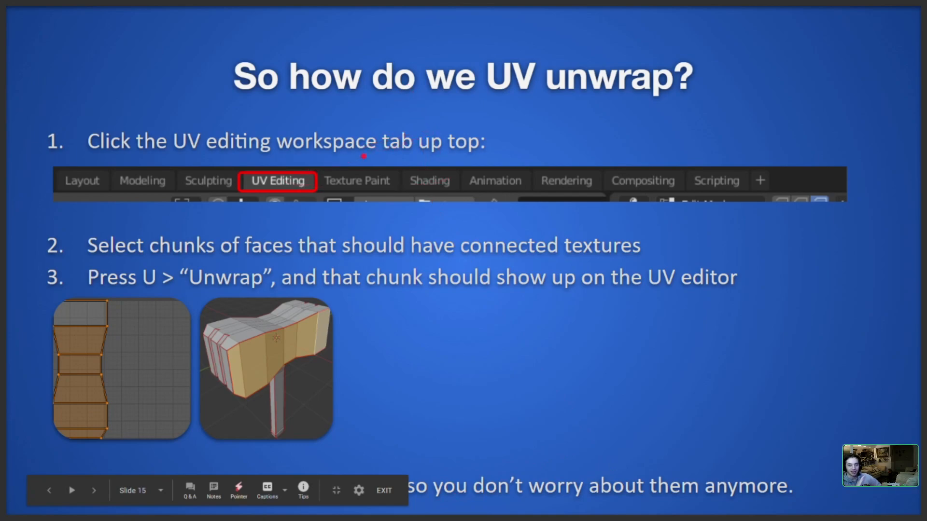
pyautogui.press('Right')
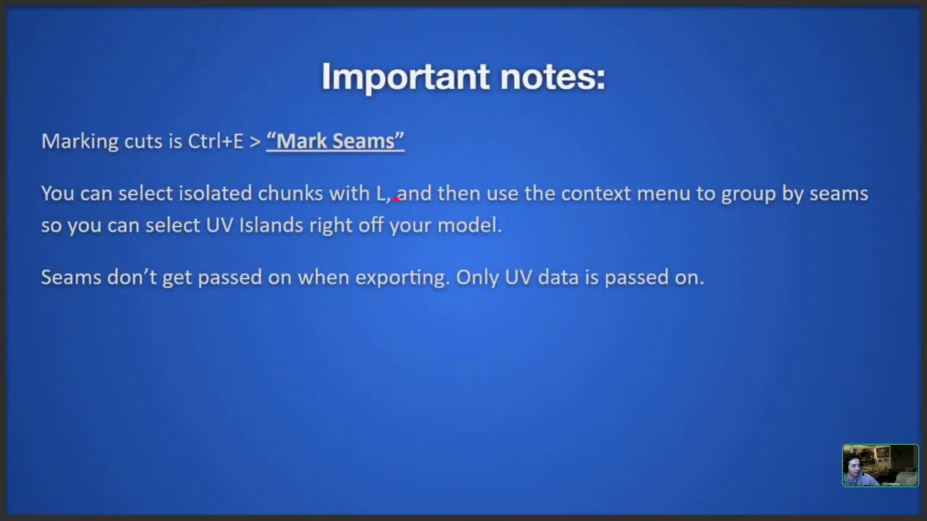
pyautogui.press('Escape')
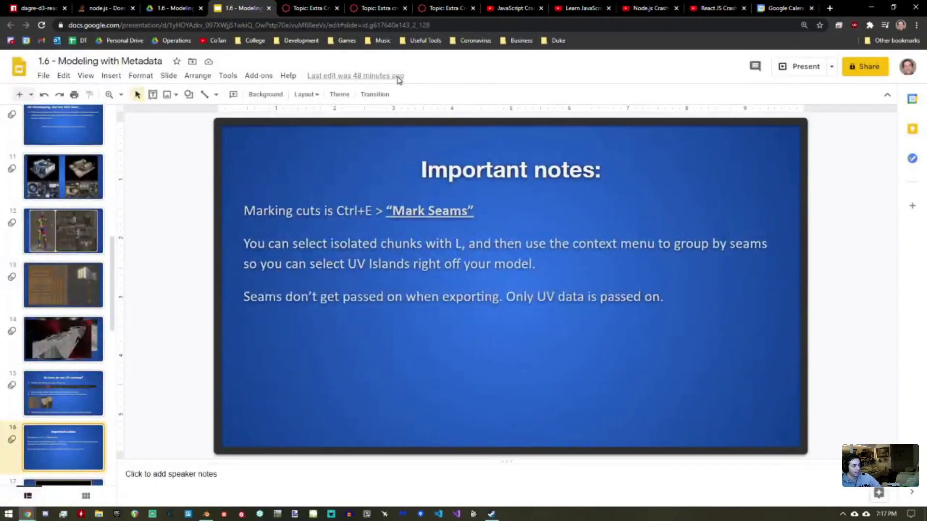
# Step: Switch to Blender, put the cube in Edit Mode, and open the UV Editing workspace
pyautogui.click(205, 515)
pyautogui.moveTo(505, 227); pyautogui.dragTo(478, 234, button='middle')
pyautogui.press('Tab')
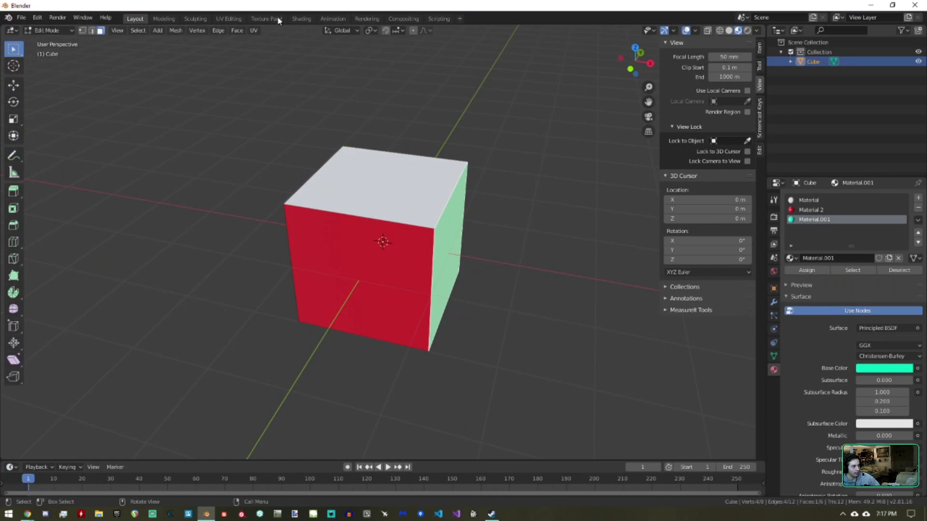
pyautogui.click(229, 19)
# Step: Select all faces of the cube to show its full UV layout in the UV editor
pyautogui.moveTo(622, 233); pyautogui.dragTo(577, 385, button='middle')
pyautogui.scroll(-8, 560, 266)
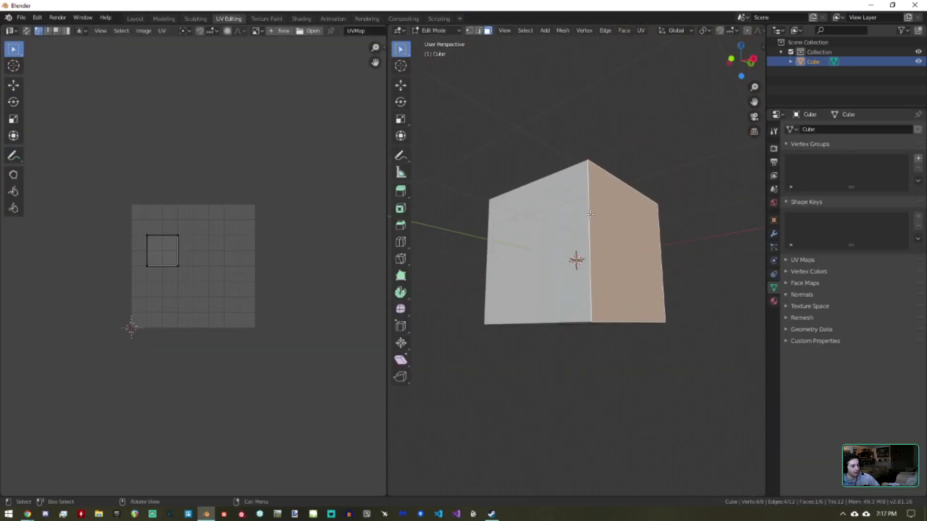
pyautogui.moveTo(558, 266); pyautogui.dragTo(500, 326, button='middle')
pyautogui.press('a')
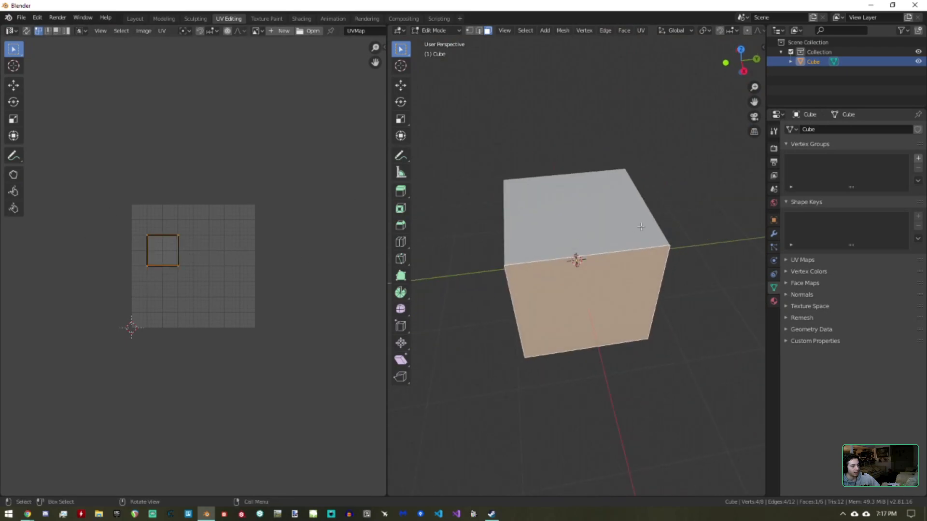
pyautogui.moveTo(611, 215); pyautogui.dragTo(657, 237, button='middle')
pyautogui.press('a')
pyautogui.moveTo(520, 277); pyautogui.dragTo(609, 237, button='middle')
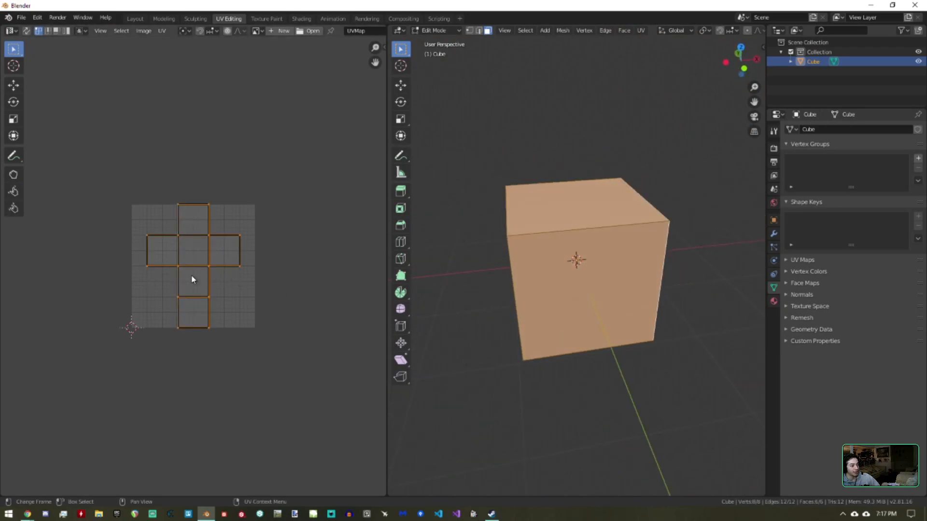
pyautogui.keyDown('ctrl'); pyautogui.moveTo(192, 276); pyautogui.dragTo(548, 130, button='middle'); pyautogui.keyUp('ctrl')
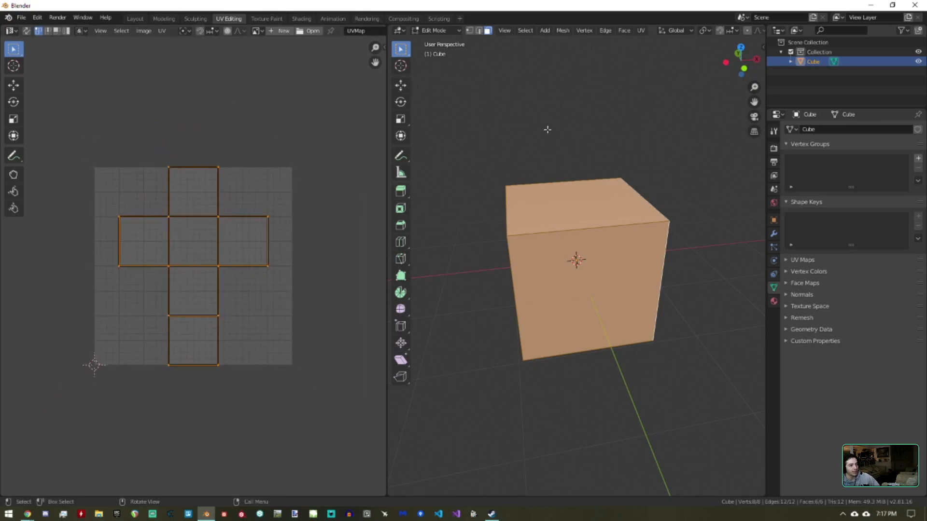
# Step: Open the recent file KrissVector.blend
pyautogui.click(21, 17)
pyautogui.moveTo(45, 47)
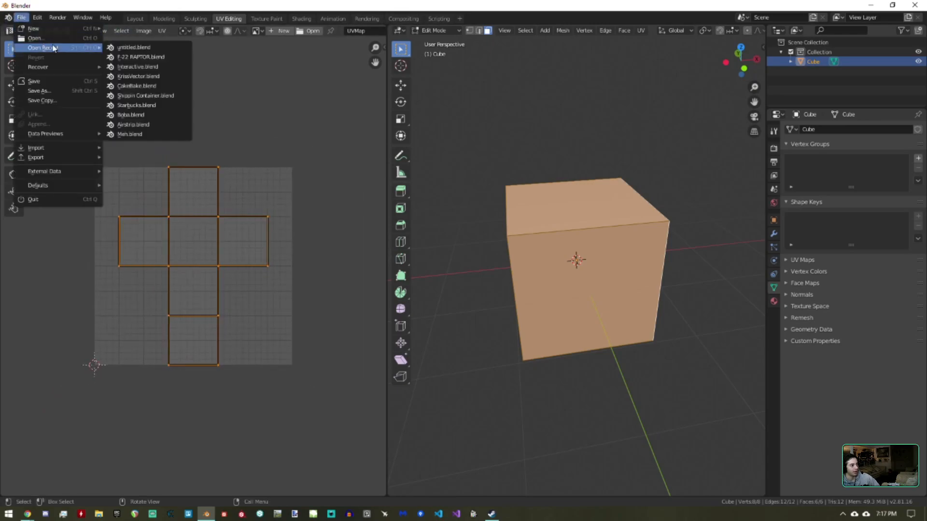
pyautogui.click(143, 79)
pyautogui.click(490, 270)
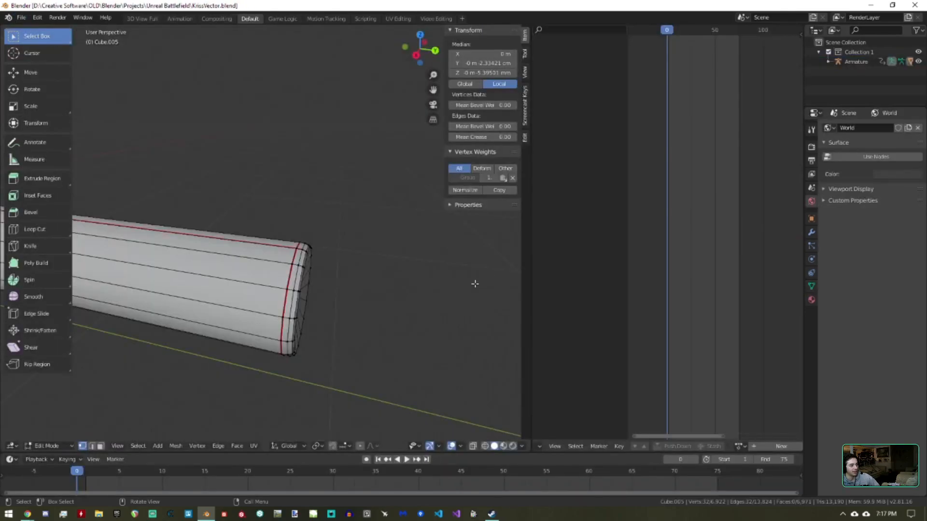
# Step: Put the gun model in Object Mode and switch to the UV Editing workspace
pyautogui.moveTo(346, 261); pyautogui.dragTo(387, 331, button='middle')
pyautogui.scroll(-3, 302, 360)
pyautogui.press('Tab')
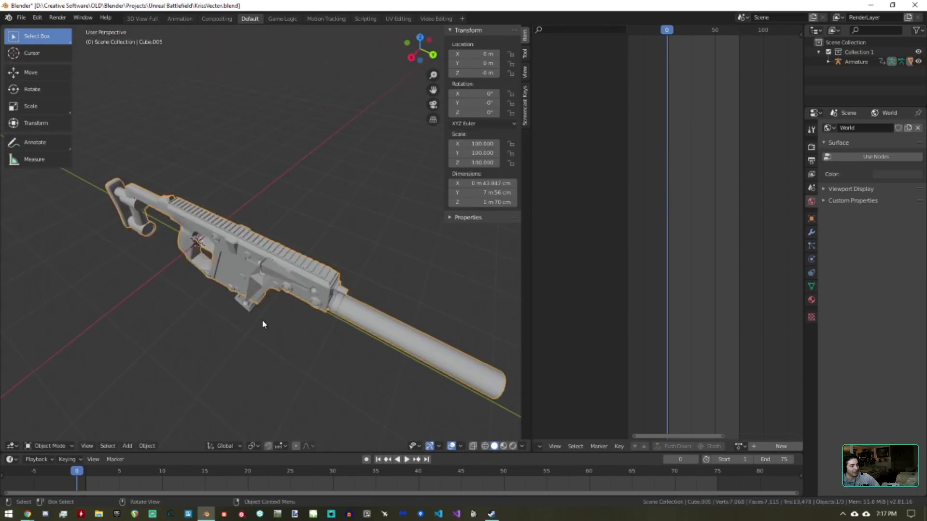
pyautogui.moveTo(262, 321); pyautogui.dragTo(289, 203, button='middle')
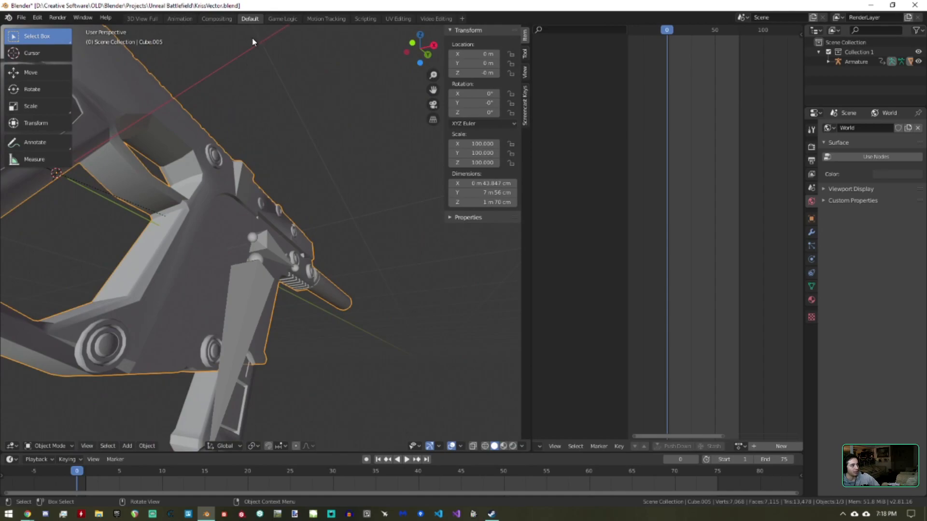
pyautogui.moveTo(254, 43); pyautogui.dragTo(125, 102, button='middle')
pyautogui.click(399, 18)
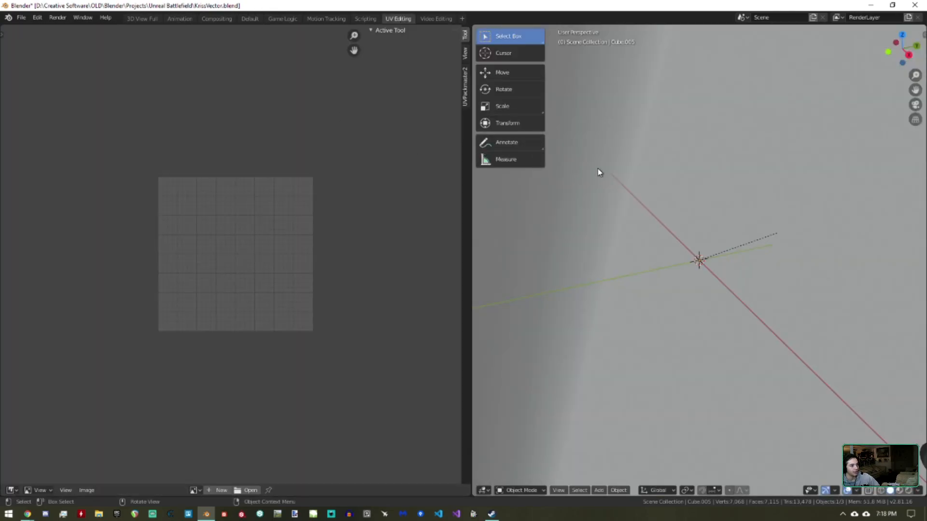
pyautogui.moveTo(598, 172); pyautogui.dragTo(662, 287, button='middle')
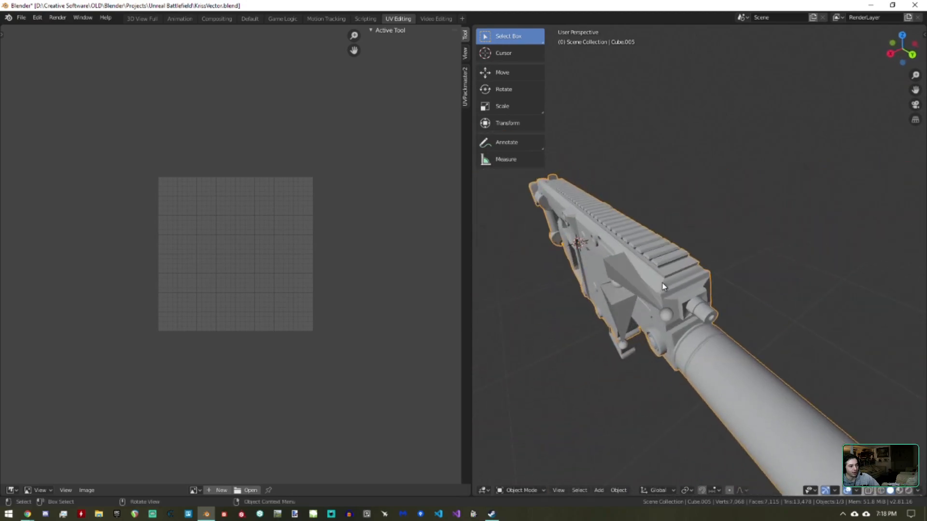
# Step: Hide the two armature bones on the gun and select the gun mesh
pyautogui.click(622, 287)
pyautogui.press('h')
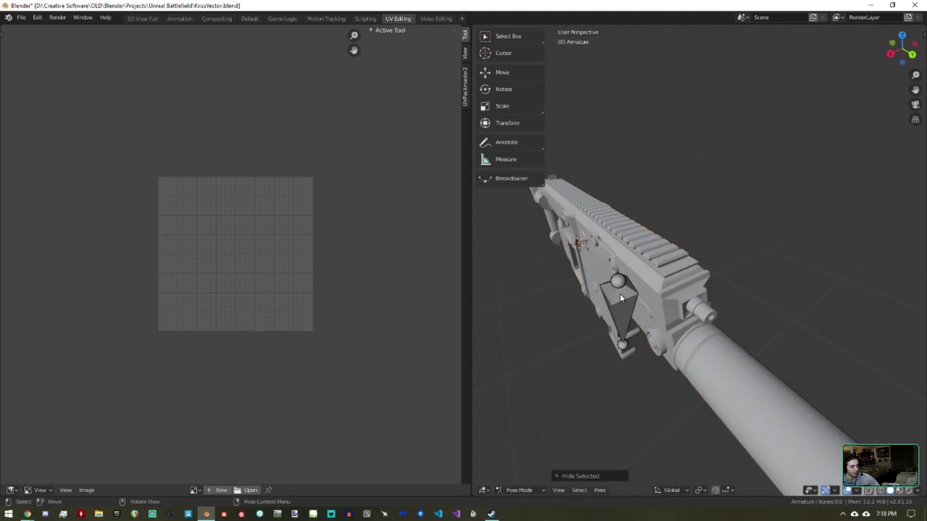
pyautogui.click(621, 295)
pyautogui.press('h')
pyautogui.click(645, 272)
# Step: Select the entire gun mesh in Edit Mode and widen the 3D viewport
pyautogui.press('Tab')
pyautogui.keyDown('shift'); pyautogui.moveTo(717, 340); pyautogui.dragTo(687, 282, button='middle'); pyautogui.keyUp('shift')
pyautogui.press('a')
pyautogui.scroll(-7, 663, 268)
pyautogui.press('Tab')
pyautogui.scroll(3, 732, 224)
pyautogui.scroll(4, 733, 223)
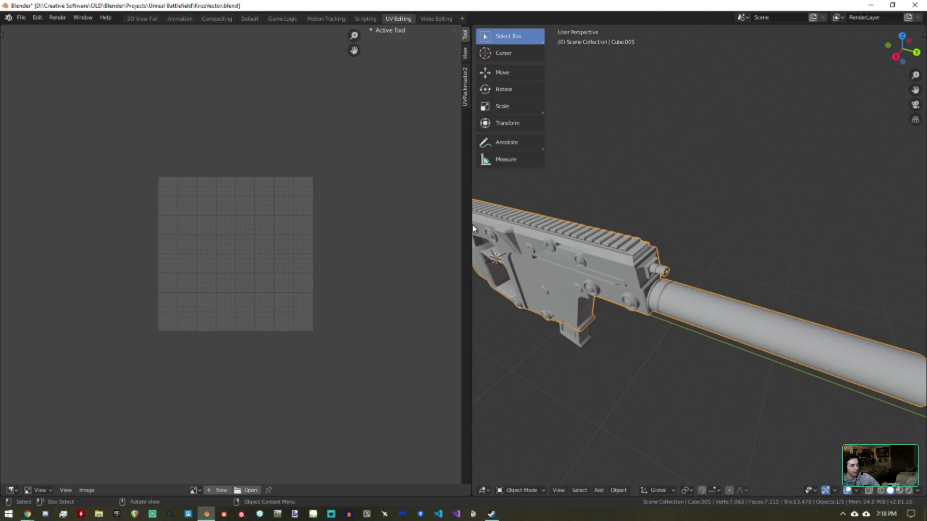
pyautogui.moveTo(473, 228); pyautogui.dragTo(338, 227)
pyautogui.press('Tab')
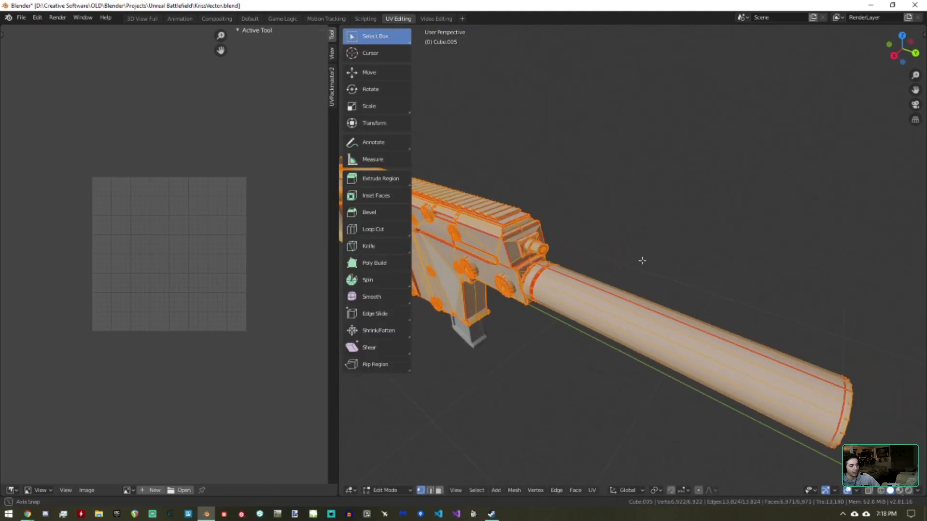
# Step: Clear the seams from all selected edges of the gun mesh and check it in Object Mode before resuming Edit Mode
pyautogui.moveTo(641, 262)
pyautogui.mouseDown(button='middle')
pyautogui.moveTo(582, 247)
pyautogui.moveTo(671, 267)
pyautogui.moveTo(690, 287)
pyautogui.moveTo(657, 270)
pyautogui.mouseUp(button='middle')
pyautogui.hotkey('ctrl', 'e')
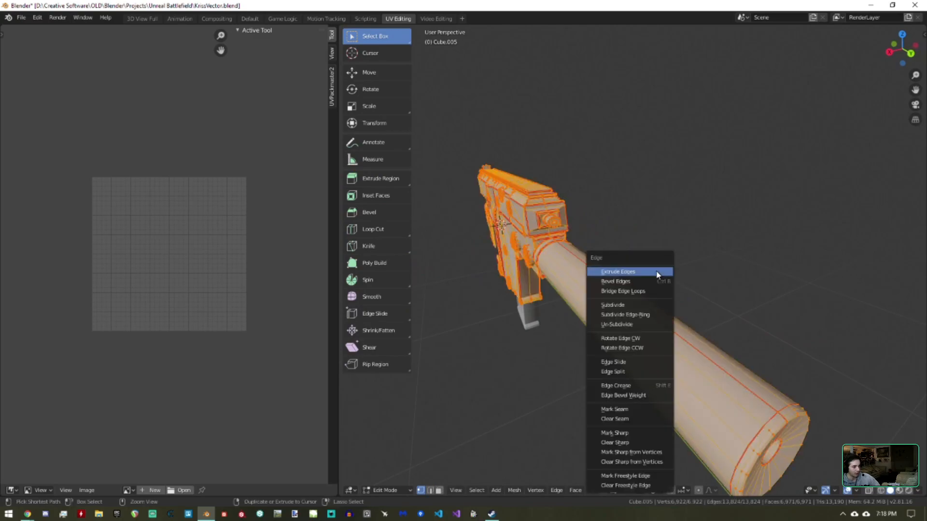
pyautogui.click(624, 425)
pyautogui.press('Tab')
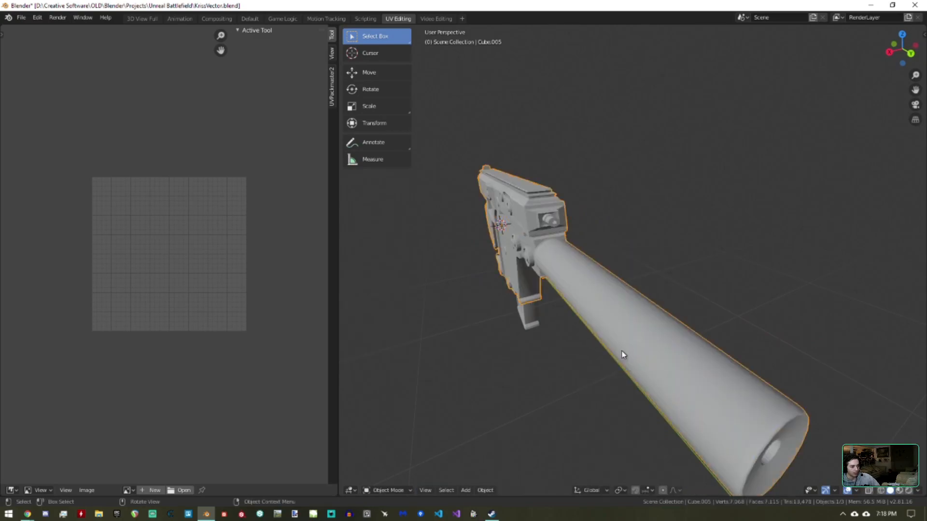
pyautogui.moveTo(622, 356); pyautogui.dragTo(668, 335, button='middle')
pyautogui.press('Tab')
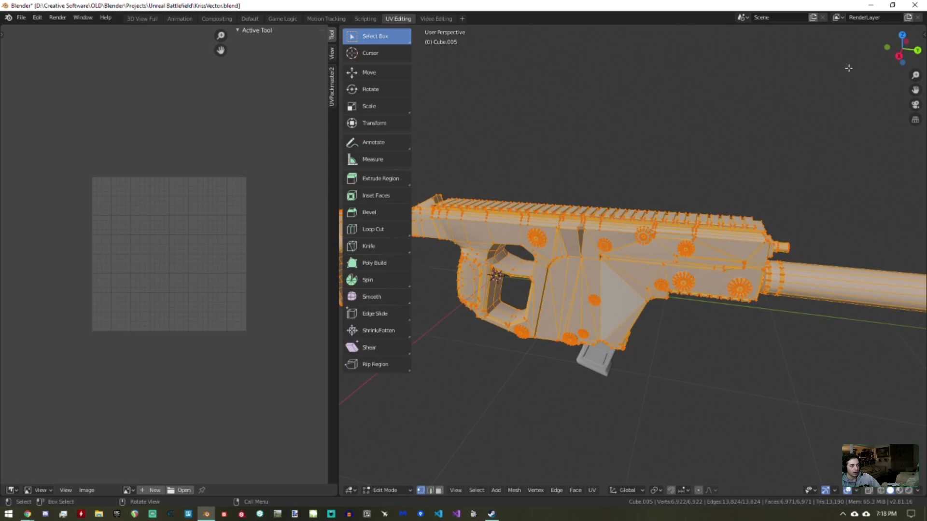
pyautogui.press('Tab')
pyautogui.press('Tab')
# Step: Deselect everything in face select mode and select the ring of faces on the suppressor's front cap
pyautogui.press('3')
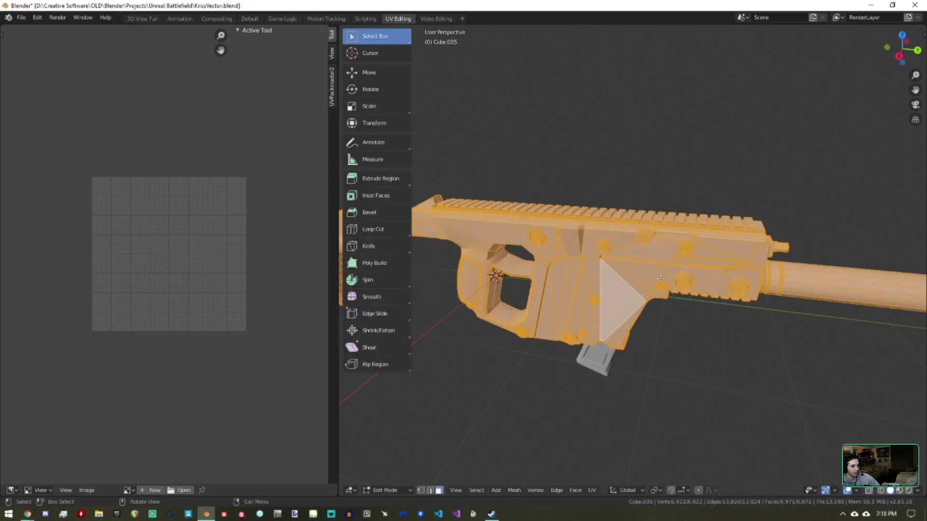
pyautogui.hotkey('alt', 'a')
pyautogui.click(628, 290)
pyautogui.moveTo(634, 287)
pyautogui.mouseDown(button='middle')
pyautogui.moveTo(685, 248)
pyautogui.moveTo(615, 230)
pyautogui.moveTo(700, 249)
pyautogui.moveTo(580, 268)
pyautogui.moveTo(629, 271)
pyautogui.mouseUp(button='middle')
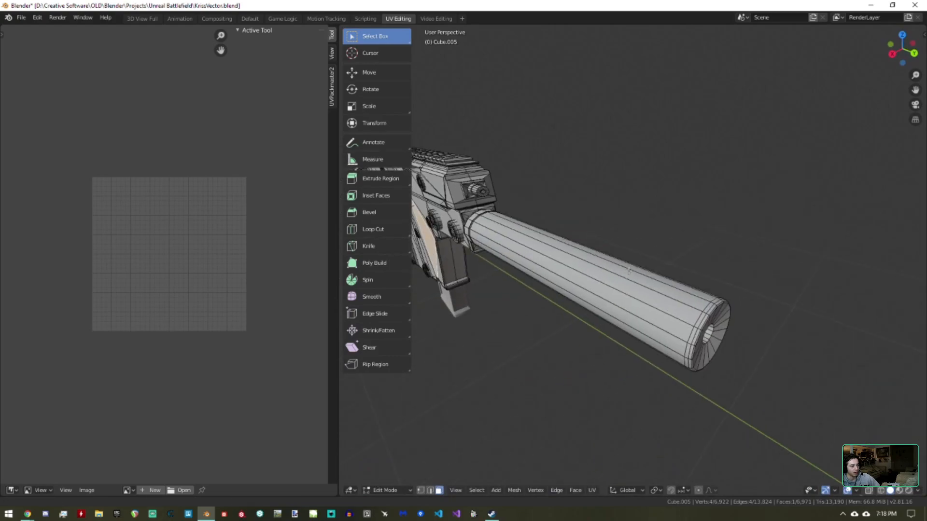
pyautogui.moveTo(722, 315); pyautogui.dragTo(603, 261, button='middle')
pyautogui.keyDown('alt'); pyautogui.click(573, 201); pyautogui.keyUp('alt')
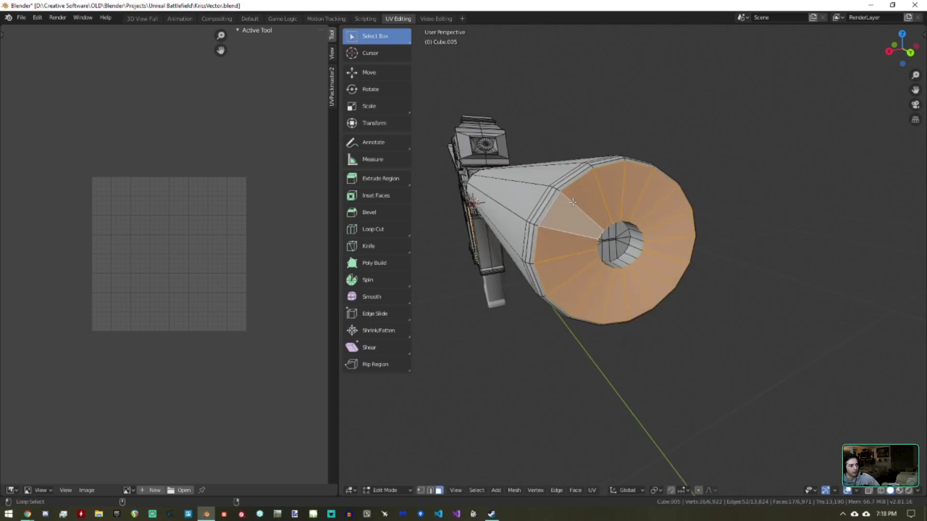
# Step: Add the suppressor's rim face loops and its long outer side faces to the selection
pyautogui.keyDown('alt'); pyautogui.keyDown('shift'); pyautogui.click(559, 192); pyautogui.keyUp('shift'); pyautogui.keyUp('alt')
pyautogui.keyDown('alt'); pyautogui.keyDown('shift'); pyautogui.click(555, 196); pyautogui.keyUp('shift'); pyautogui.keyUp('alt')
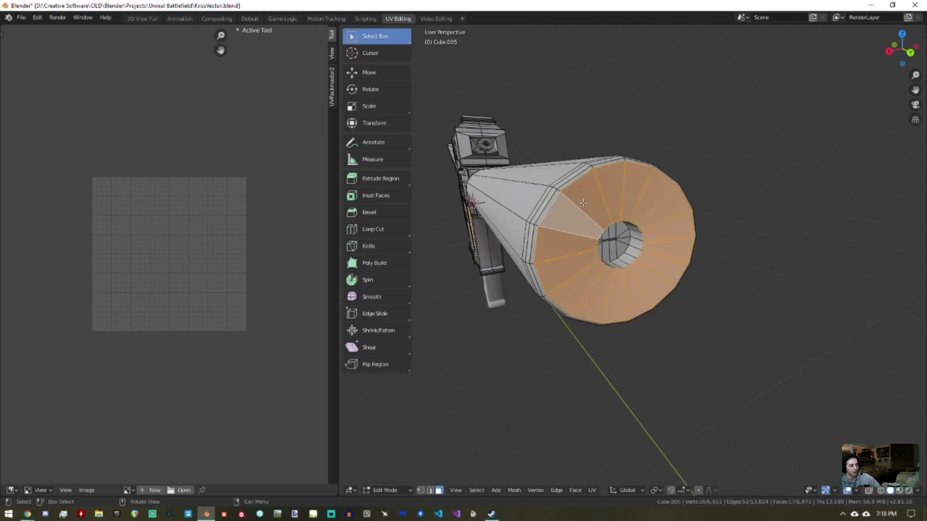
pyautogui.keyDown('alt'); pyautogui.keyDown('shift'); pyautogui.click(558, 190); pyautogui.keyUp('shift'); pyautogui.keyUp('alt')
pyautogui.keyDown('alt'); pyautogui.keyDown('shift'); pyautogui.click(557, 188); pyautogui.keyUp('shift'); pyautogui.keyUp('alt')
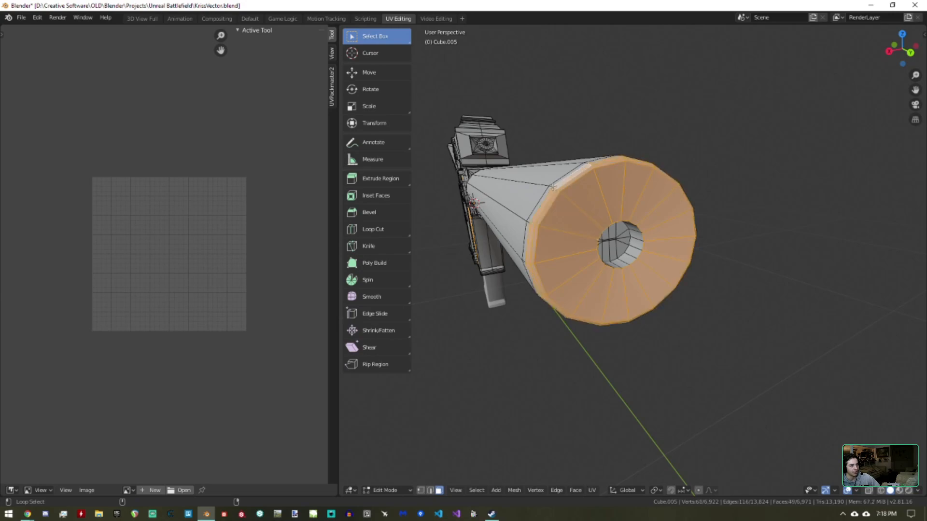
pyautogui.keyDown('alt'); pyautogui.keyDown('shift'); pyautogui.click(556, 187); pyautogui.keyUp('shift'); pyautogui.keyUp('alt')
pyautogui.keyDown('alt'); pyautogui.keyDown('shift'); pyautogui.click(547, 185); pyautogui.keyUp('shift'); pyautogui.keyUp('alt')
pyautogui.moveTo(521, 199); pyautogui.dragTo(544, 183, button='middle')
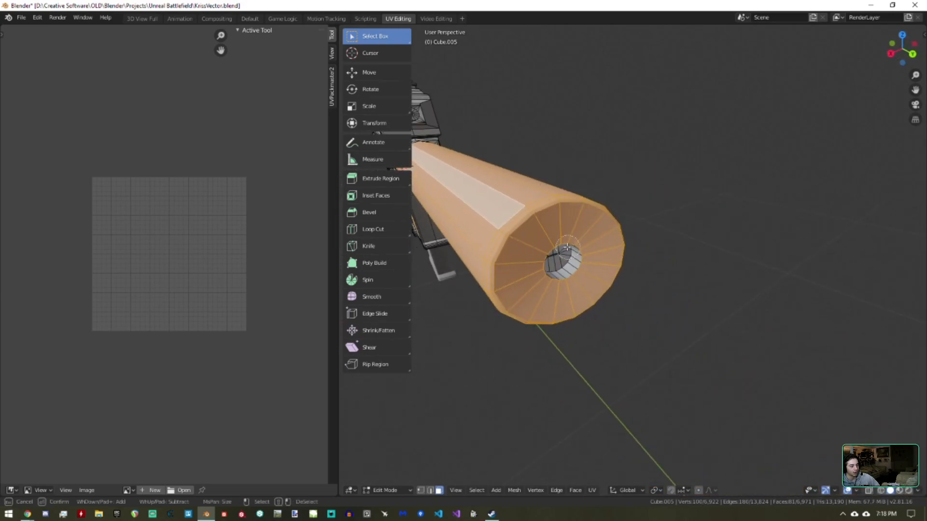
pyautogui.press('c')
pyautogui.press('Escape')
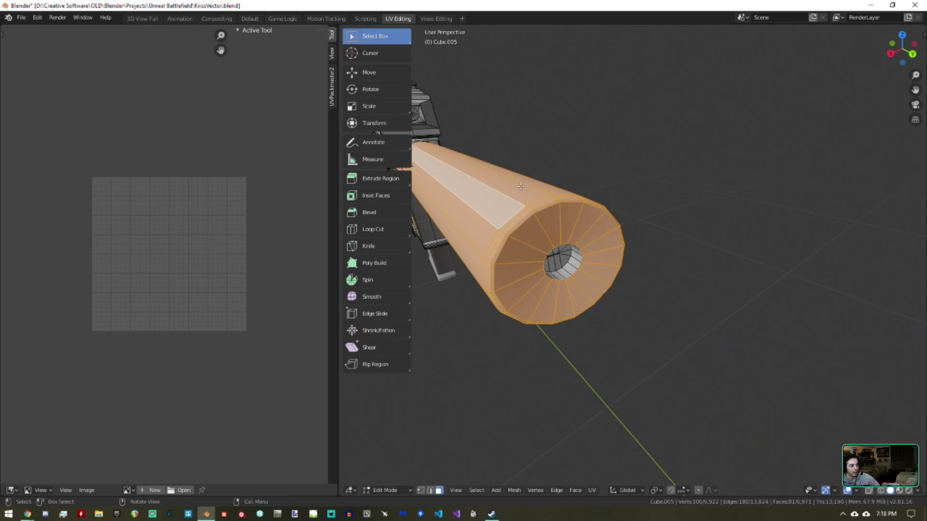
pyautogui.moveTo(538, 118); pyautogui.dragTo(560, 134, button='middle')
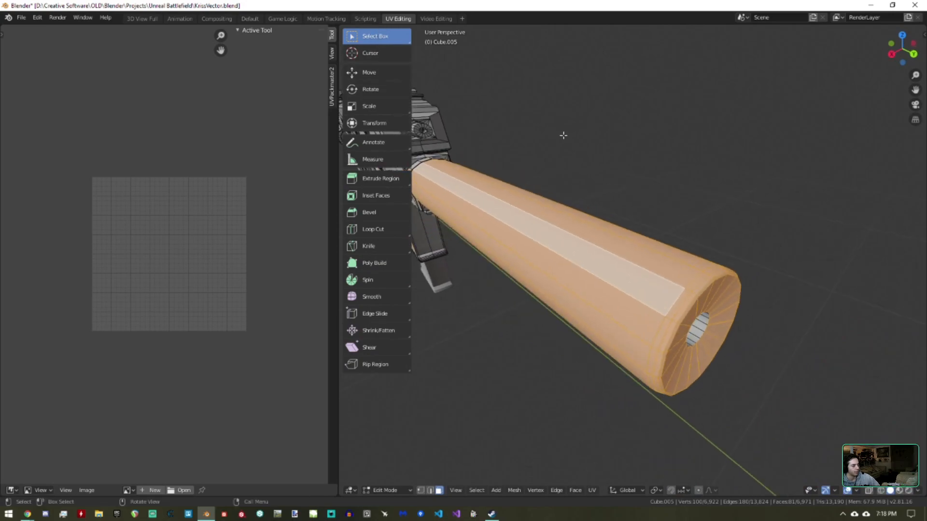
# Step: Unwrap the selected suppressor faces and look for their UV layout
pyautogui.press('u')
pyautogui.click(593, 146)
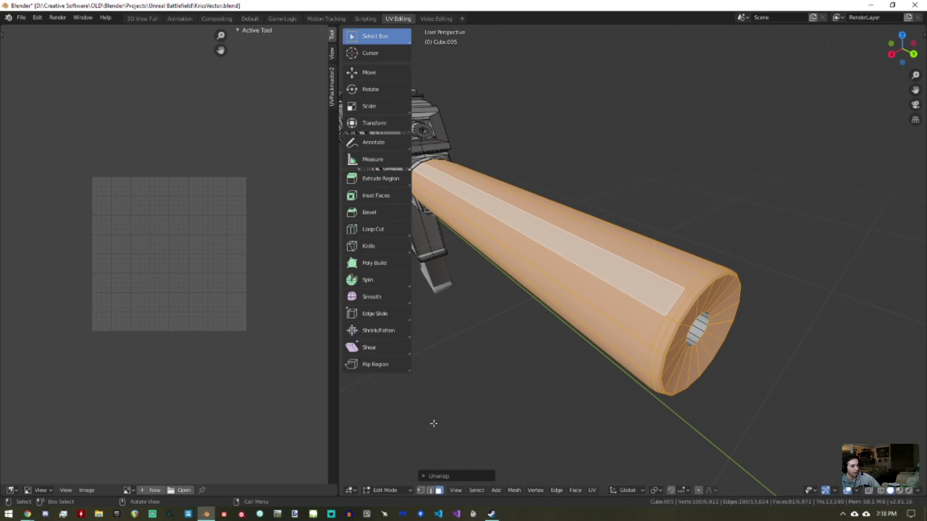
pyautogui.moveTo(505, 164); pyautogui.dragTo(521, 166, button='middle')
pyautogui.moveTo(248, 156); pyautogui.dragTo(230, 186, button='middle')
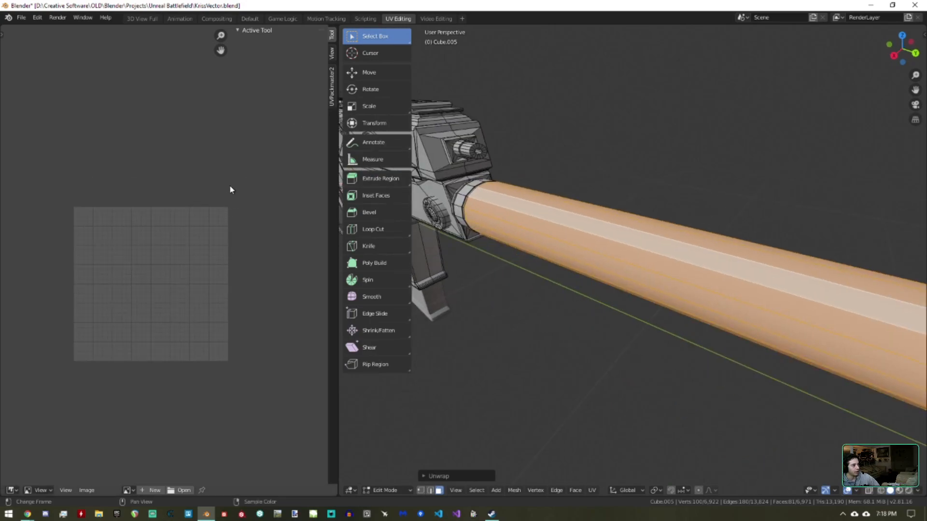
pyautogui.scroll(-4, 230, 190)
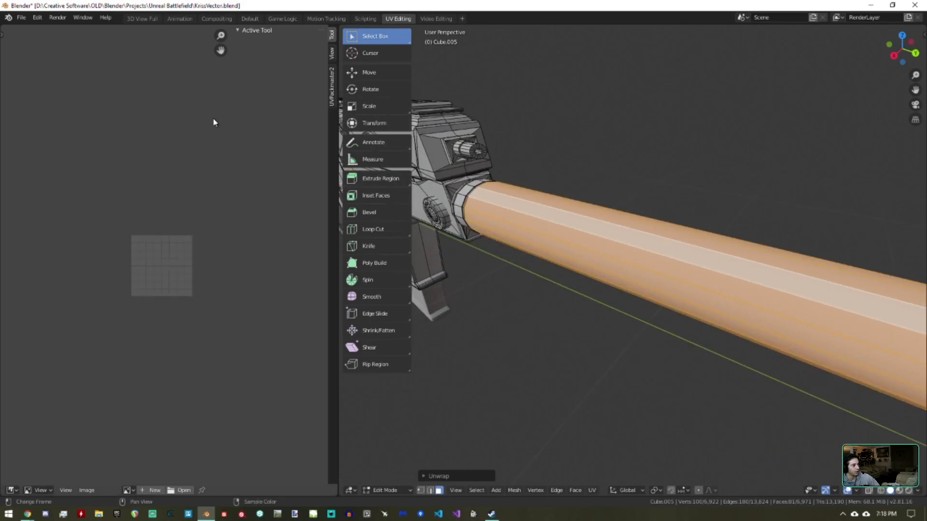
pyautogui.click(332, 38)
pyautogui.scroll(-3, 609, 171)
# Step: Select the entire gun mesh and unwrap it
pyautogui.press('a')
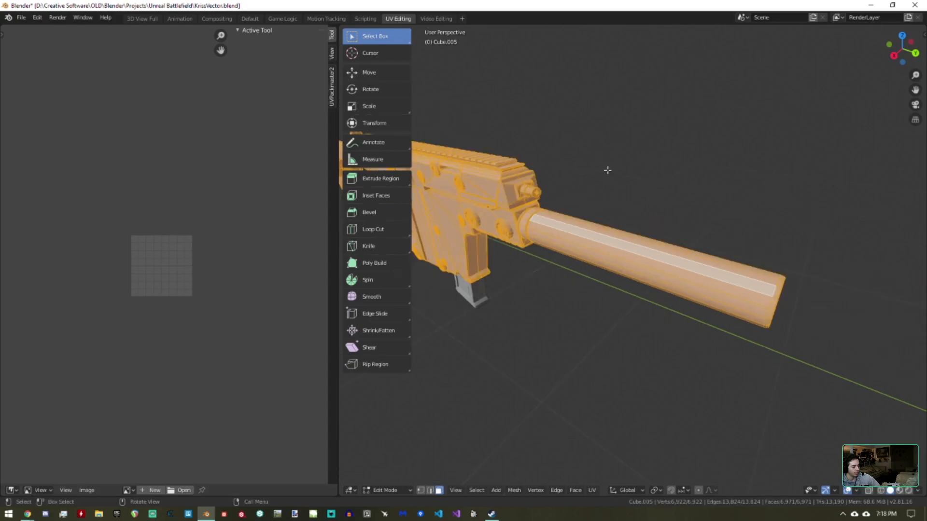
pyautogui.press('u')
pyautogui.click(607, 170)
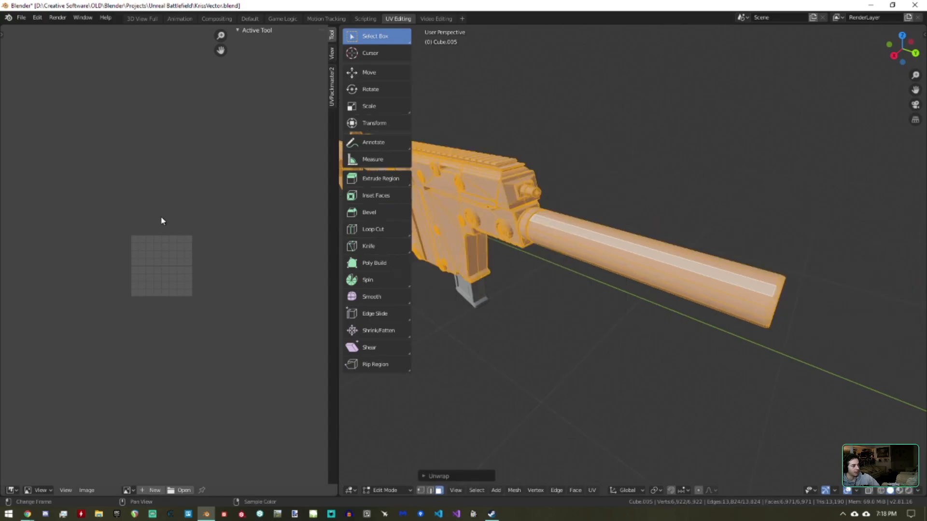
# Step: Try displaying the existing Kriss_Vector_SMG image in the image editor and unlink it
pyautogui.click(127, 491)
pyautogui.click(133, 480)
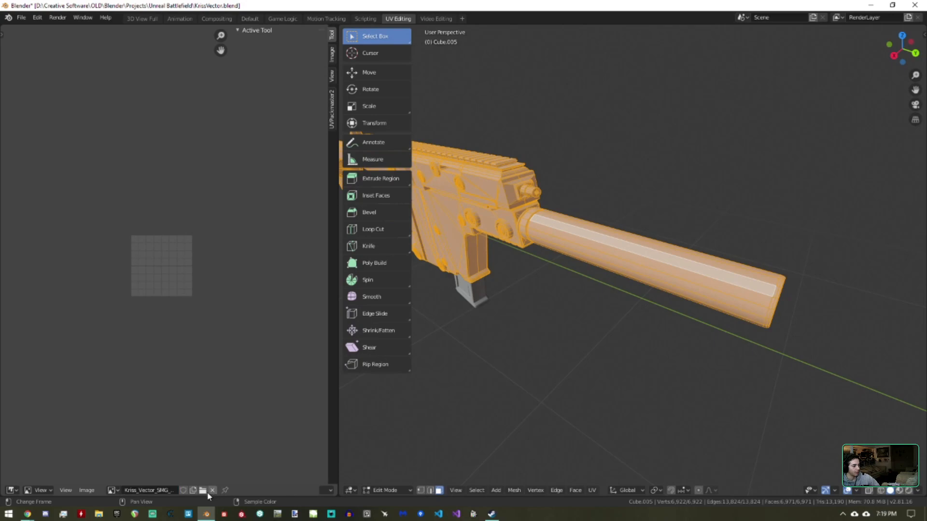
pyautogui.click(206, 491)
pyautogui.click(698, 407)
pyautogui.click(212, 490)
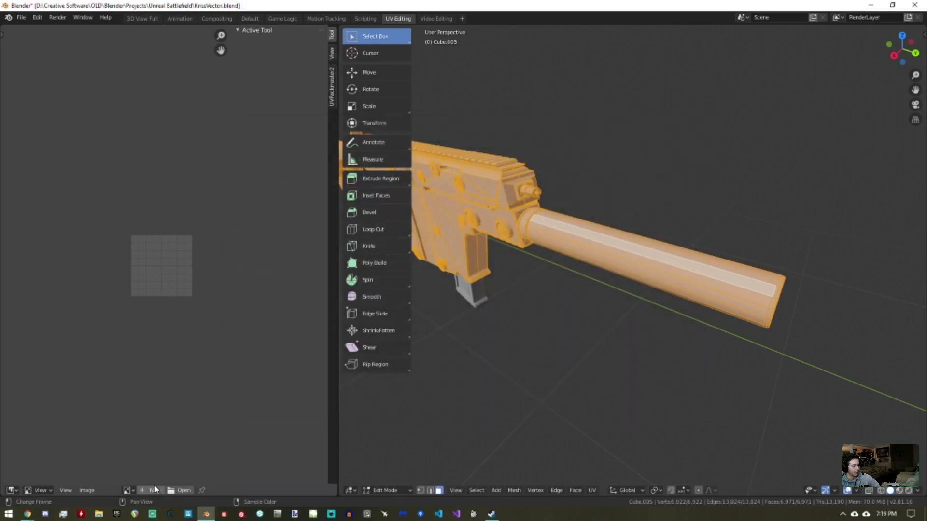
# Step: Create a new blank image in the image editor and unwrap the whole gun mesh again
pyautogui.click(155, 490)
pyautogui.click(156, 496)
pyautogui.press('Tab')
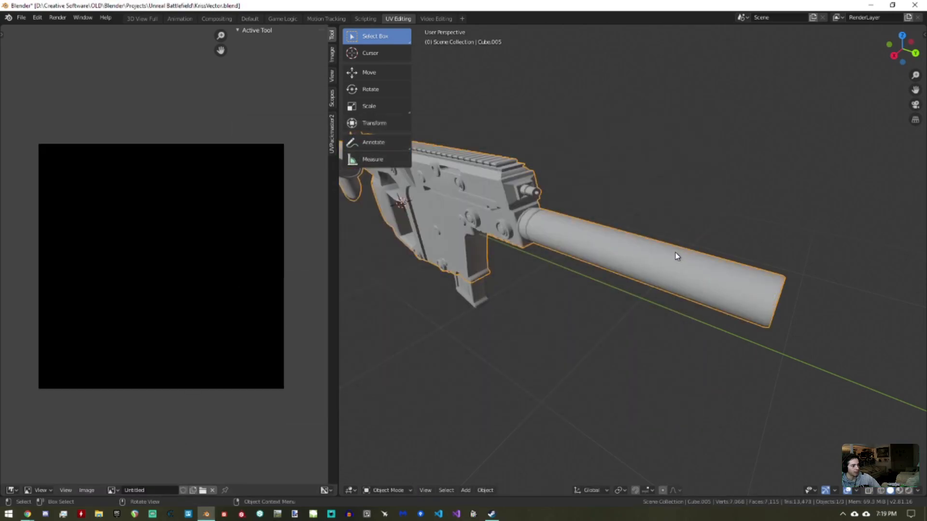
pyautogui.press('Tab')
pyautogui.press('u')
pyautogui.click(673, 251)
pyautogui.moveTo(195, 184); pyautogui.dragTo(233, 186, button='middle')
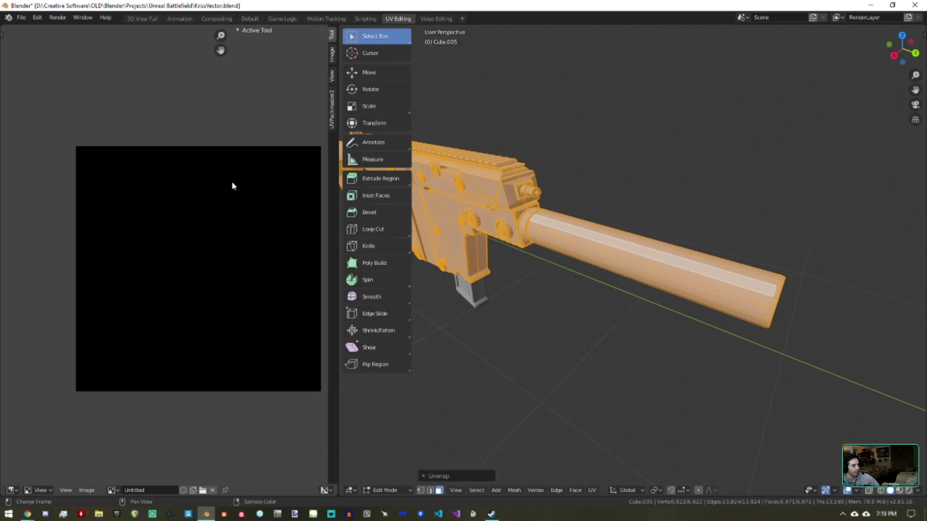
pyautogui.click(2, 35)
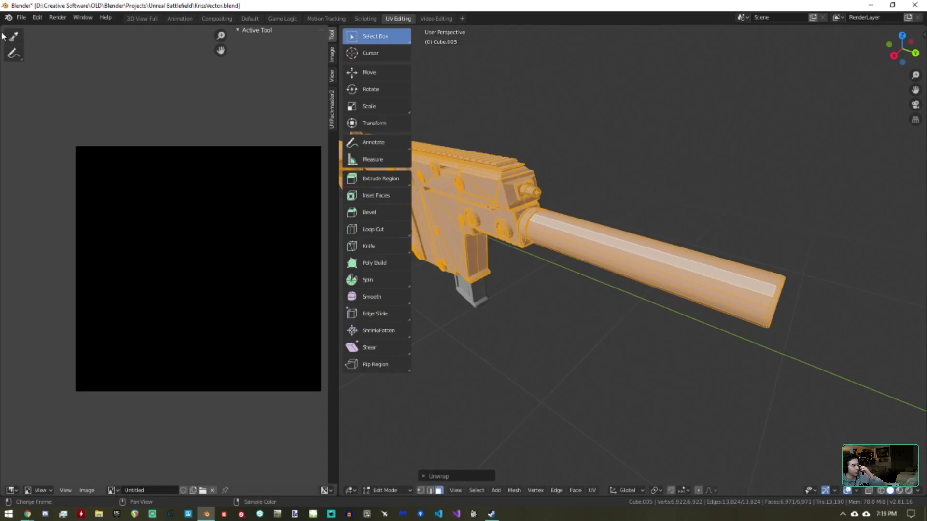
pyautogui.click(35, 18)
pyautogui.click(22, 17)
pyautogui.click(43, 55)
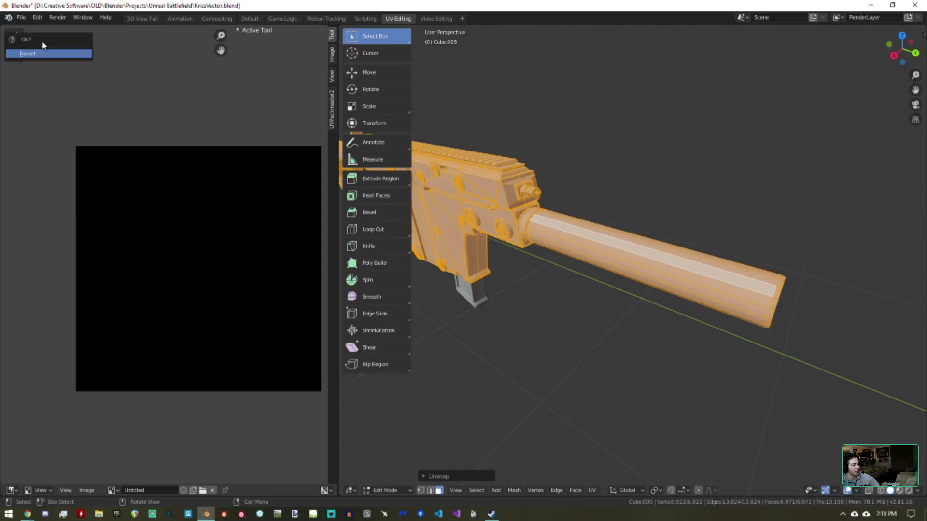
# Step: Open the recent file Starbucks.blend without saving the changes to KrissVector
pyautogui.click(21, 18)
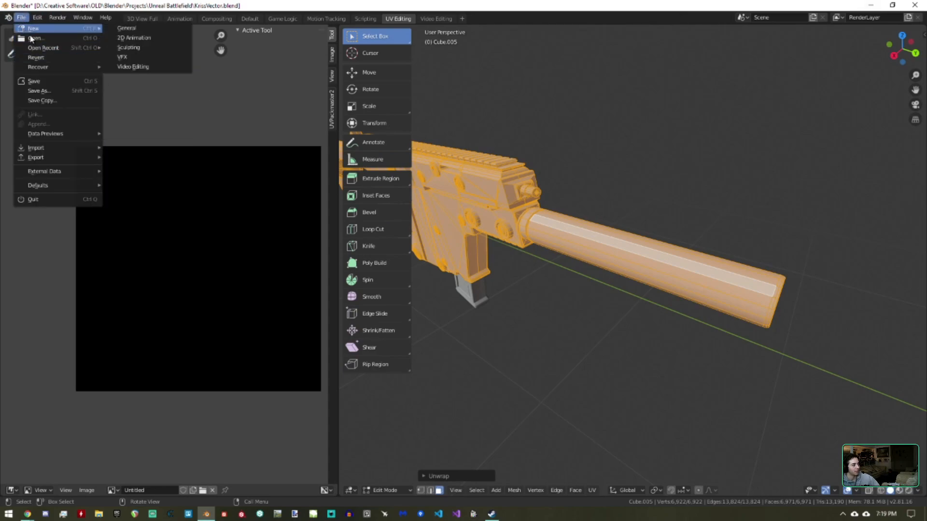
pyautogui.moveTo(44, 47)
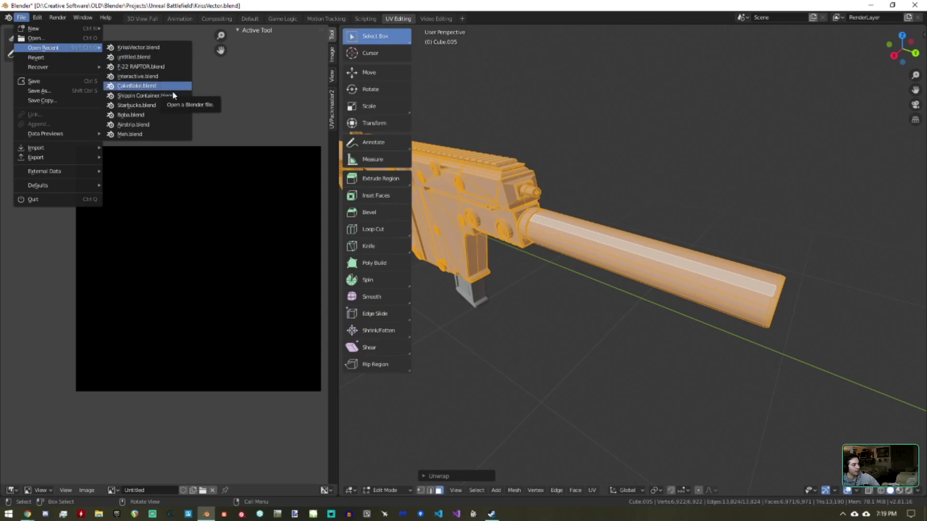
pyautogui.click(172, 106)
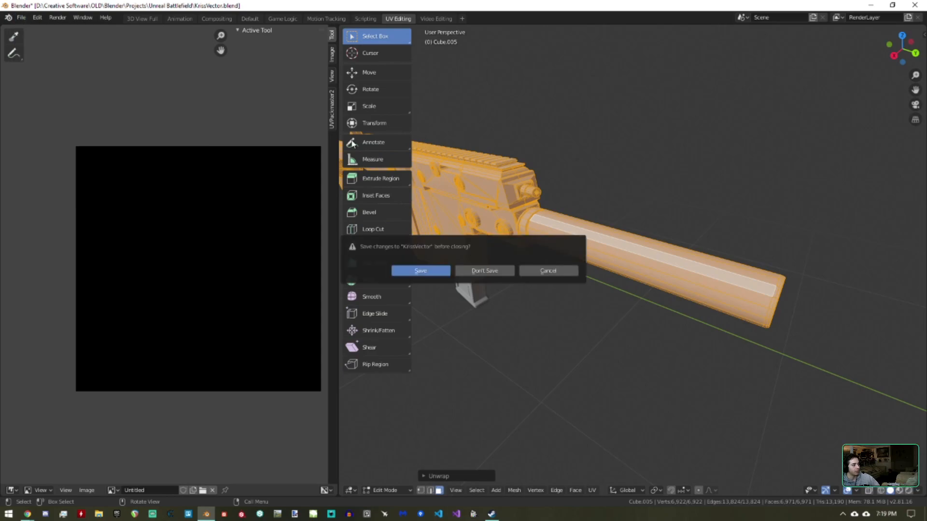
pyautogui.click(484, 270)
pyautogui.scroll(-5, 253, 225)
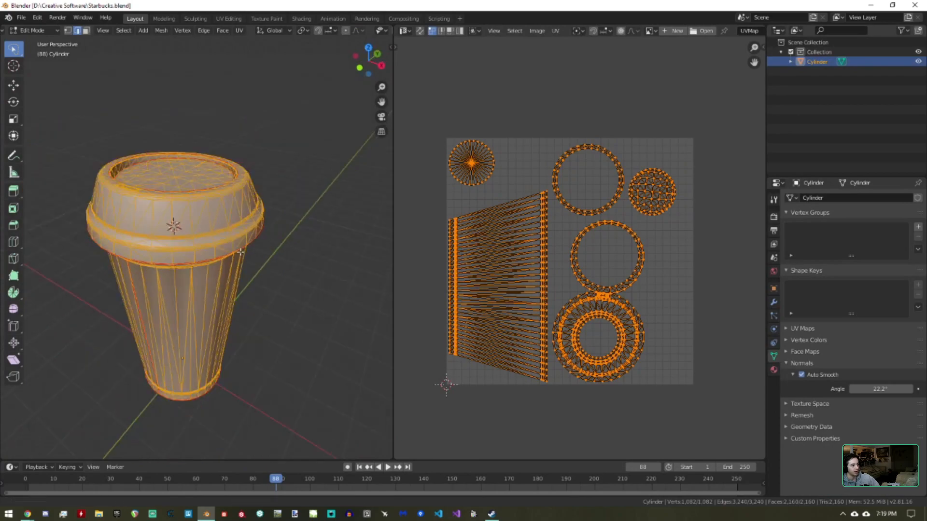
# Step: Show the coffee cup in Object Mode and widen the 3D viewport beside the UV editor
pyautogui.moveTo(253, 225); pyautogui.dragTo(300, 251, button='middle')
pyautogui.hotkey('alt', 'a')
pyautogui.press('Tab')
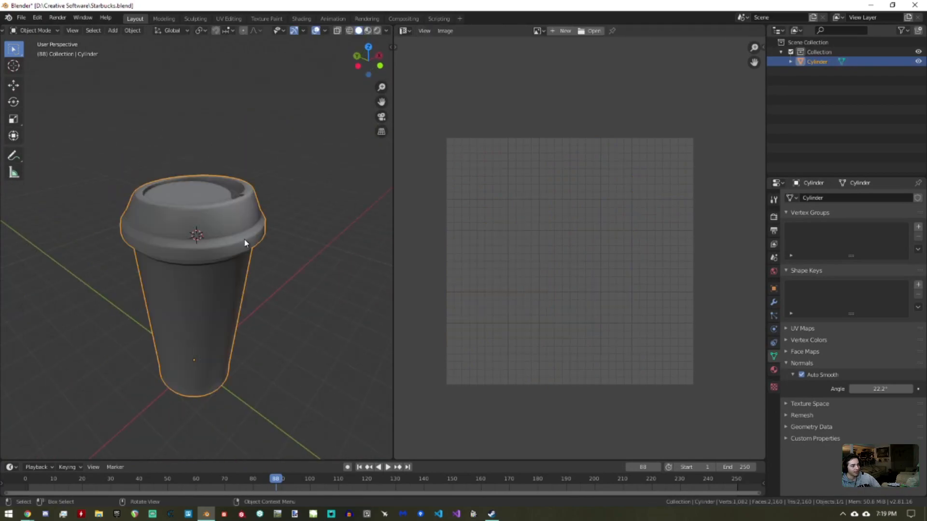
pyautogui.moveTo(234, 175); pyautogui.dragTo(285, 233, button='middle')
pyautogui.scroll(2, 283, 234)
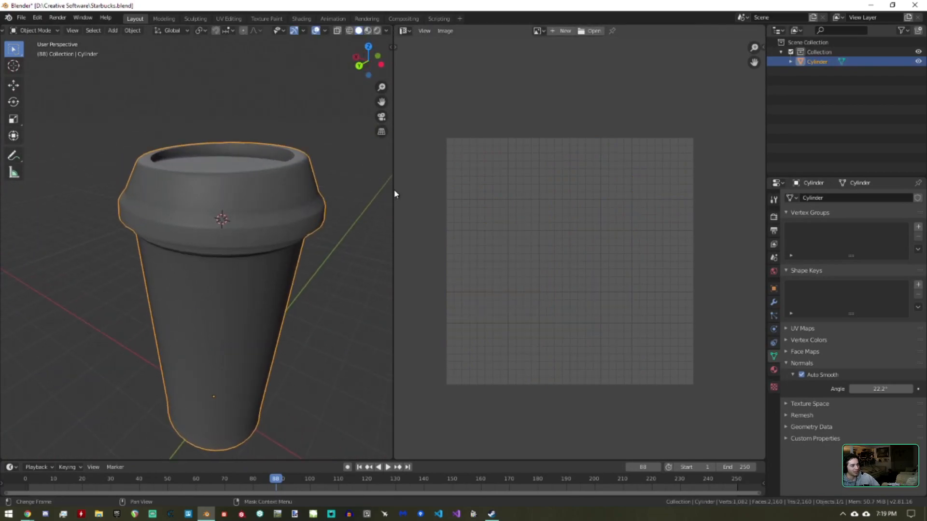
pyautogui.moveTo(393, 188); pyautogui.dragTo(481, 193)
# Step: Select the entire cup mesh in Edit Mode, clear all its seams and convert its triangles to quads
pyautogui.press('Tab')
pyautogui.press('a')
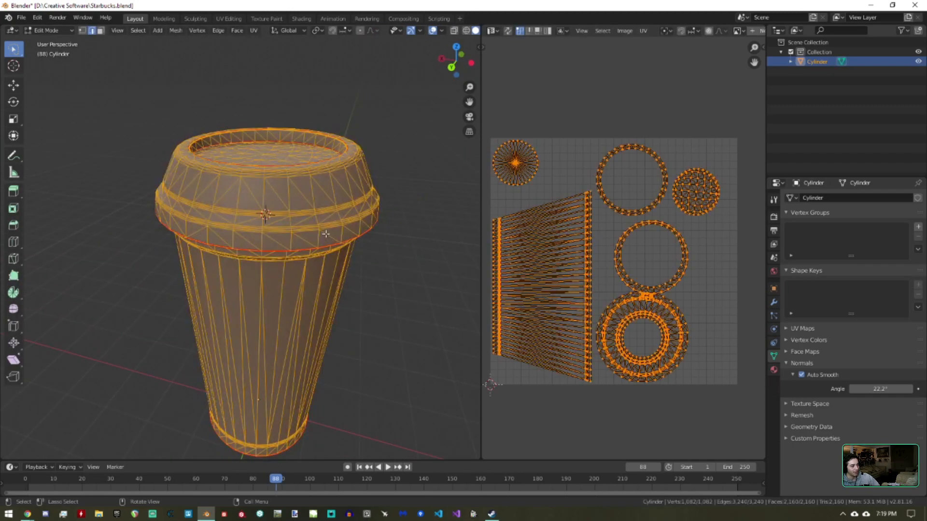
pyautogui.hotkey('ctrl', 'e')
pyautogui.click(328, 234)
pyautogui.press('Tab')
pyautogui.press('Tab')
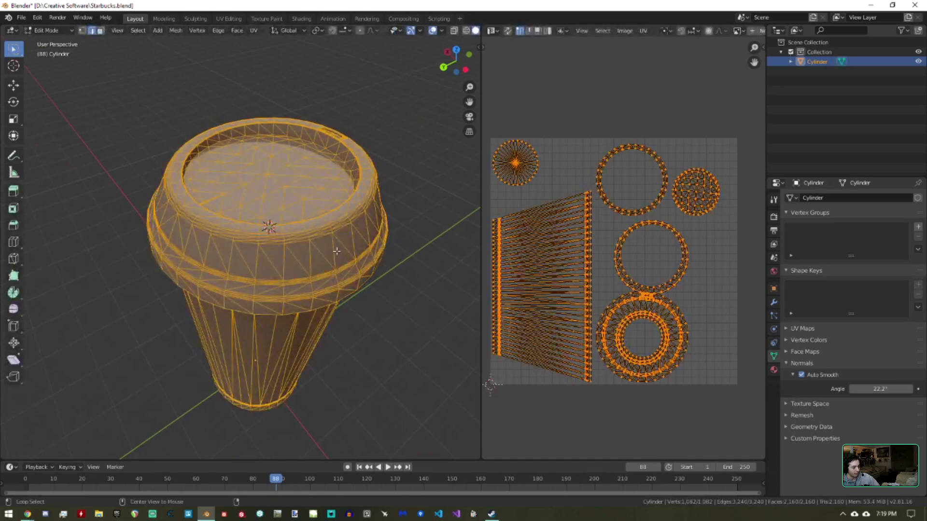
pyautogui.hotkey('alt', 'j')
pyautogui.moveTo(337, 251); pyautogui.dragTo(270, 233, button='middle')
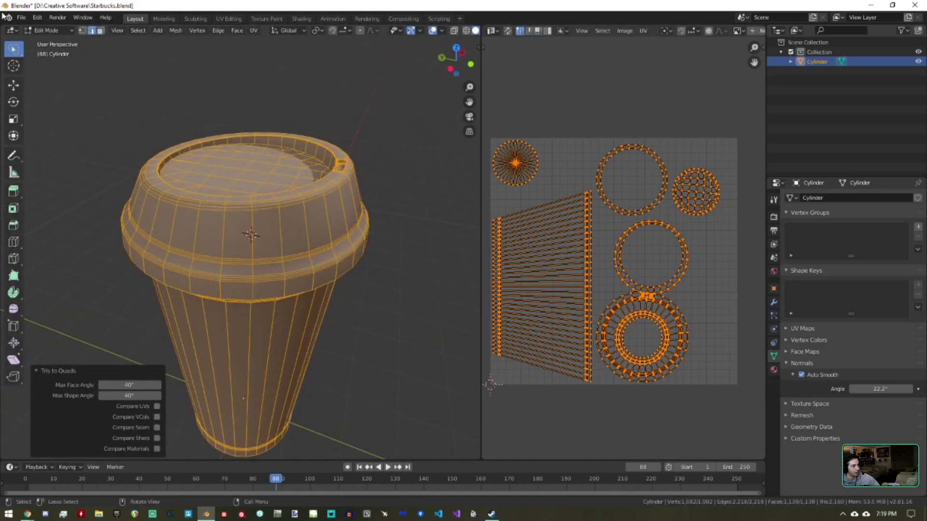
# Step: Use Circle Select in face mode to select all faces of the cup's flat underside
pyautogui.click(100, 32)
pyautogui.click(303, 258)
pyautogui.moveTo(305, 293)
pyautogui.mouseDown(button='middle')
pyautogui.moveTo(316, 231)
pyautogui.moveTo(308, 56)
pyautogui.moveTo(247, 198)
pyautogui.mouseUp(button='middle')
pyautogui.press('c')
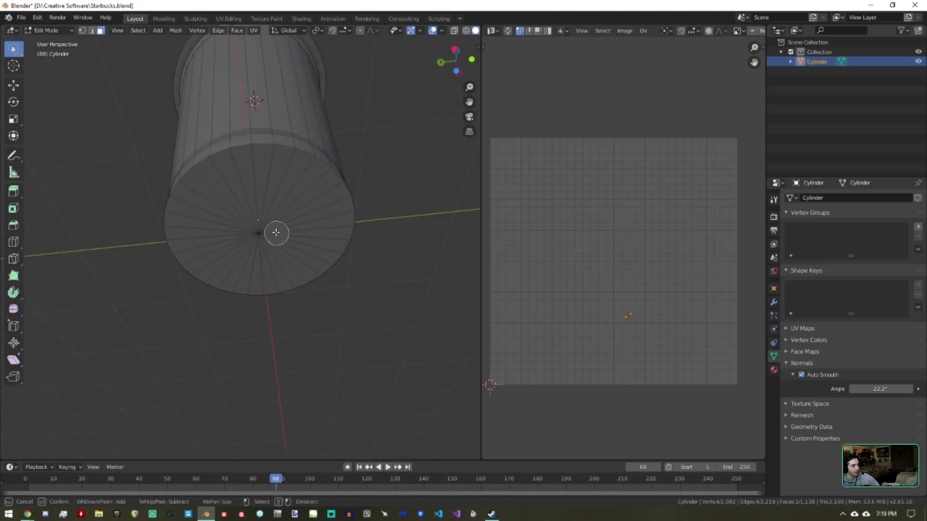
pyautogui.moveTo(275, 233); pyautogui.dragTo(249, 233)
pyautogui.press('Escape')
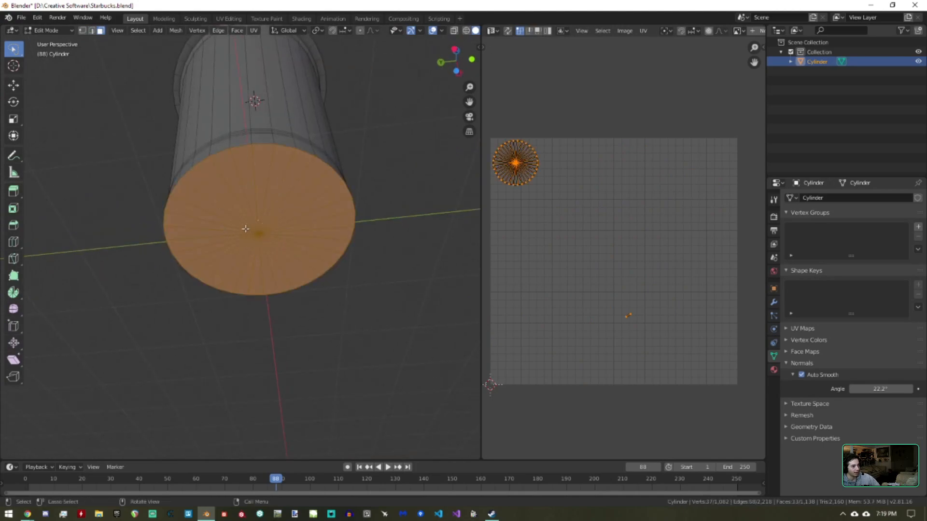
# Step: Remove the stray extra face from the selection in see-through view and return to Solid shading
pyautogui.moveTo(245, 228); pyautogui.dragTo(398, 206, button='middle')
pyautogui.hotkey('alt', 'z')
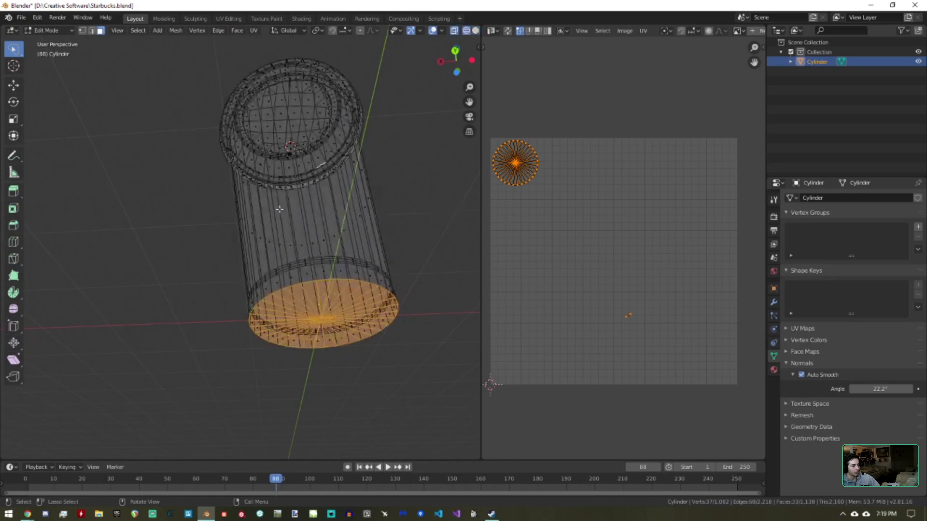
pyautogui.moveTo(349, 181); pyautogui.dragTo(288, 244, button='middle')
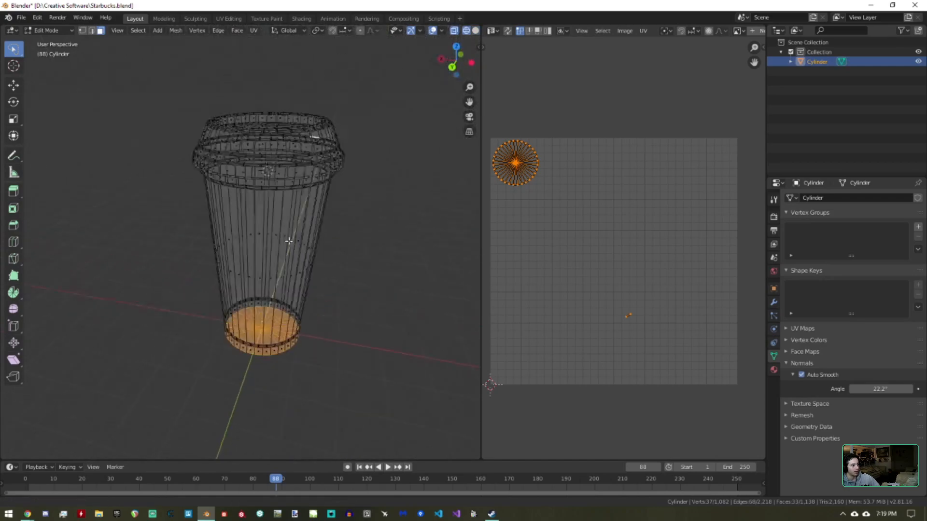
pyautogui.press('c')
pyautogui.press('Escape')
pyautogui.moveTo(271, 298); pyautogui.dragTo(294, 218, button='middle')
pyautogui.press('z')
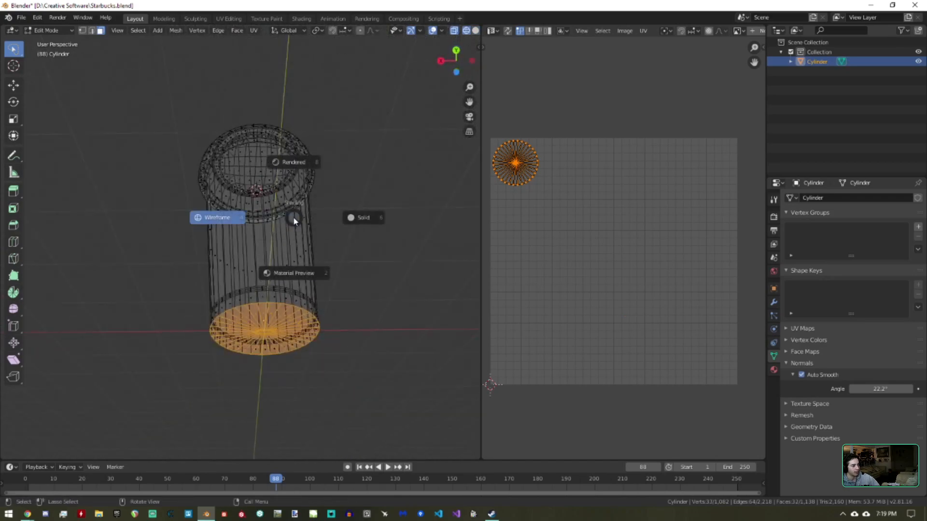
pyautogui.click(363, 220)
# Step: Unwrap the cup's underside faces and hide them
pyautogui.keyDown('shift'); pyautogui.moveTo(326, 324); pyautogui.dragTo(307, 241, button='middle'); pyautogui.keyUp('shift')
pyautogui.scroll(3, 307, 241)
pyautogui.press('u')
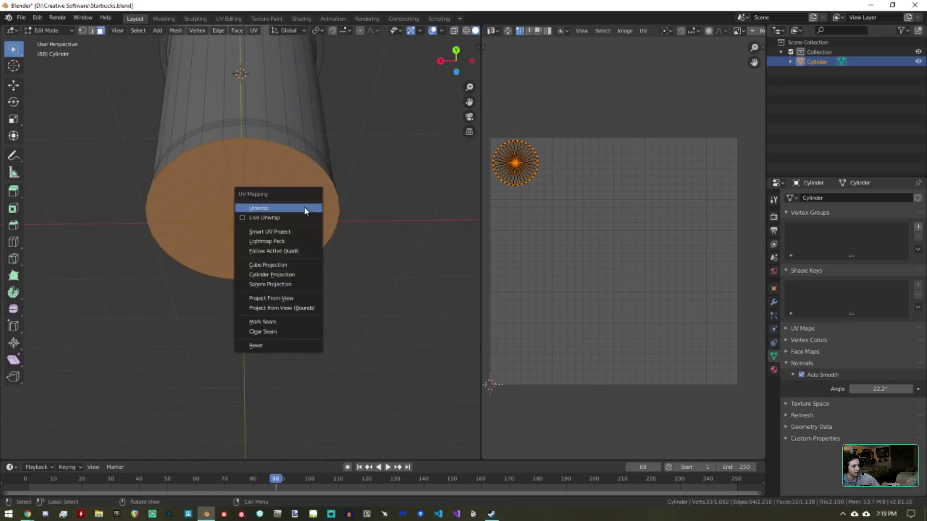
pyautogui.click(306, 210)
pyautogui.press('h')
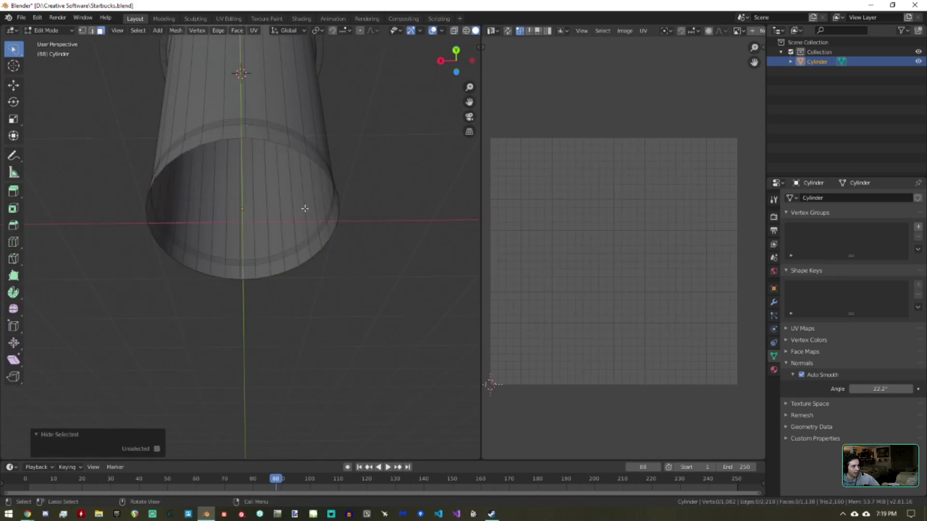
# Step: Select the ring of tall faces around the cup's wall in face select mode
pyautogui.moveTo(359, 112); pyautogui.dragTo(111, 49, button='middle')
pyautogui.click(92, 31)
pyautogui.moveTo(237, 220); pyautogui.dragTo(281, 211, button='middle')
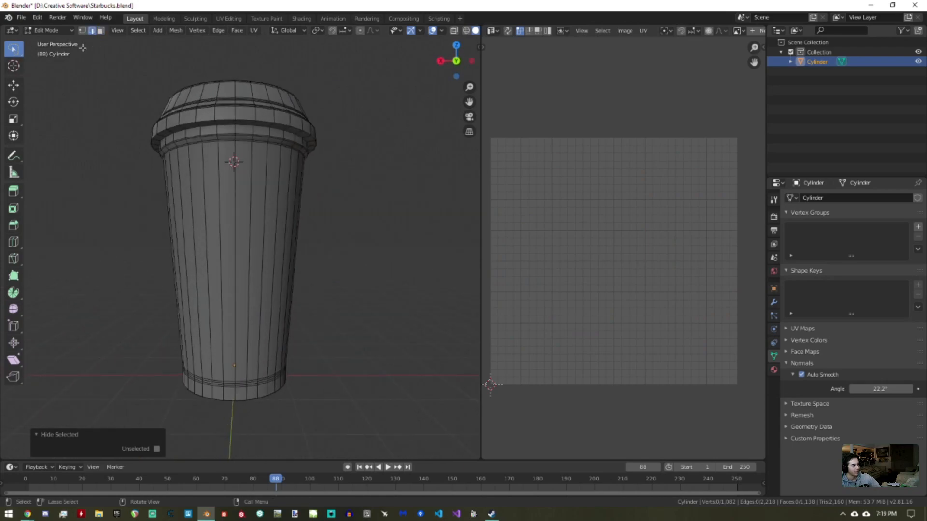
pyautogui.click(101, 31)
pyautogui.keyDown('alt'); pyautogui.click(237, 361); pyautogui.keyUp('alt')
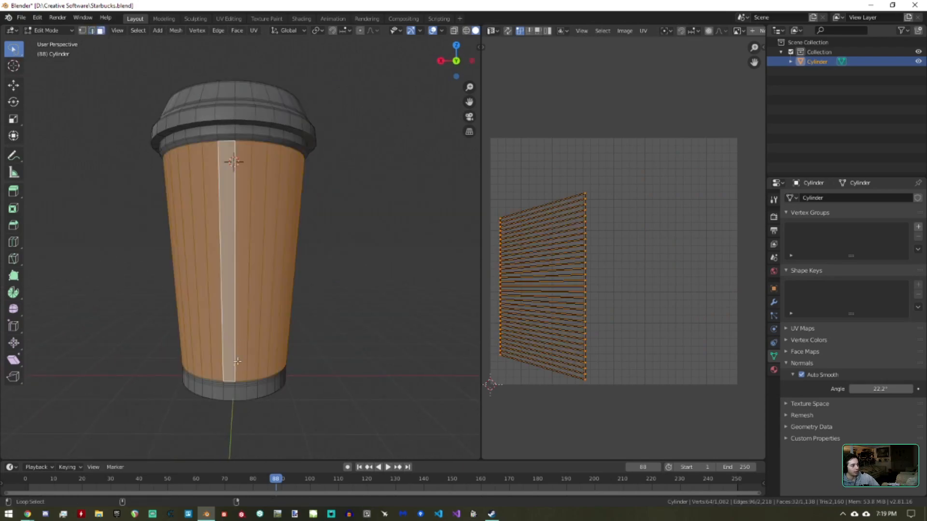
pyautogui.moveTo(278, 307); pyautogui.dragTo(62, 275, button='middle')
pyautogui.scroll(2, 260, 237)
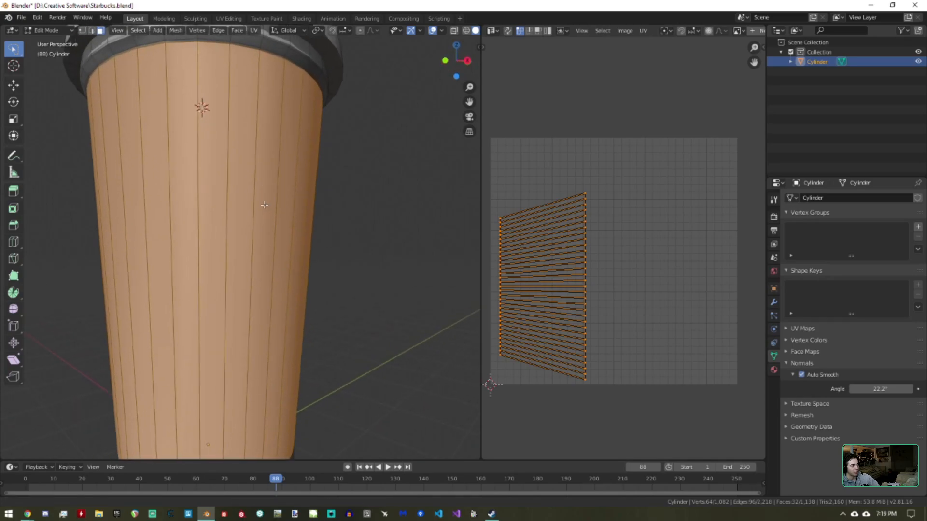
# Step: Add the narrow face loops and the bottom band at the cup's foot to the wall selection
pyautogui.moveTo(270, 232); pyautogui.dragTo(103, 214, button='middle')
pyautogui.keyDown('shift'); pyautogui.moveTo(176, 309); pyautogui.dragTo(193, 114, button='middle'); pyautogui.keyUp('shift')
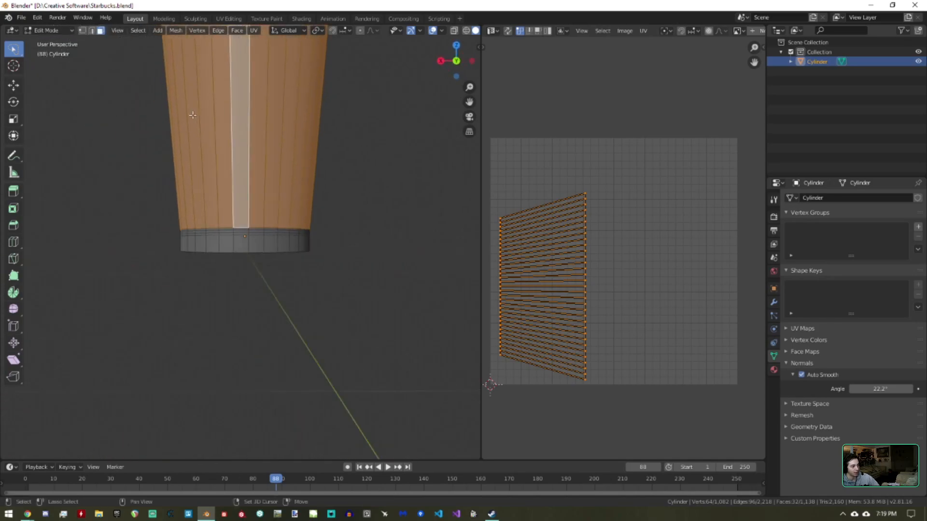
pyautogui.scroll(4, 256, 184)
pyautogui.scroll(1, 257, 183)
pyautogui.keyDown('alt'); pyautogui.keyDown('shift'); pyautogui.click(267, 199); pyautogui.keyUp('shift'); pyautogui.keyUp('alt')
pyautogui.keyDown('alt'); pyautogui.keyDown('shift'); pyautogui.click(267, 208); pyautogui.keyUp('shift'); pyautogui.keyUp('alt')
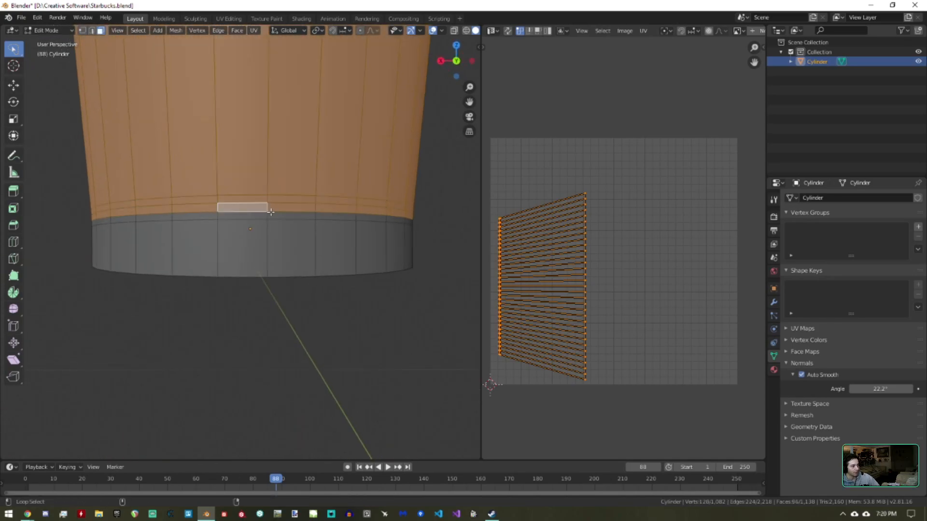
pyautogui.keyDown('alt'); pyautogui.keyDown('shift'); pyautogui.click(268, 215); pyautogui.keyUp('shift'); pyautogui.keyUp('alt')
pyautogui.keyDown('alt'); pyautogui.keyDown('shift'); pyautogui.click(264, 239); pyautogui.keyUp('shift'); pyautogui.keyUp('alt')
# Step: Add the narrow face loop just beneath the lid to the wall selection
pyautogui.scroll(5, 270, 184)
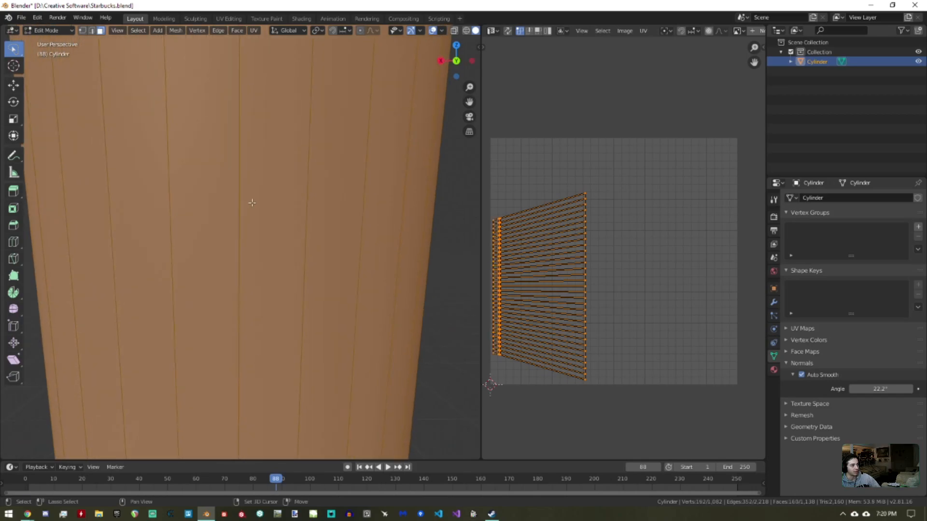
pyautogui.keyDown('ctrl'); pyautogui.moveTo(283, 168); pyautogui.dragTo(275, 213, button='middle'); pyautogui.keyUp('ctrl')
pyautogui.keyDown('shift'); pyautogui.moveTo(249, 181); pyautogui.dragTo(287, 218, button='middle'); pyautogui.keyUp('shift')
pyautogui.keyDown('alt'); pyautogui.keyDown('shift'); pyautogui.click(282, 215); pyautogui.keyUp('shift'); pyautogui.keyUp('alt')
pyautogui.hotkey('ctrl', 'z')
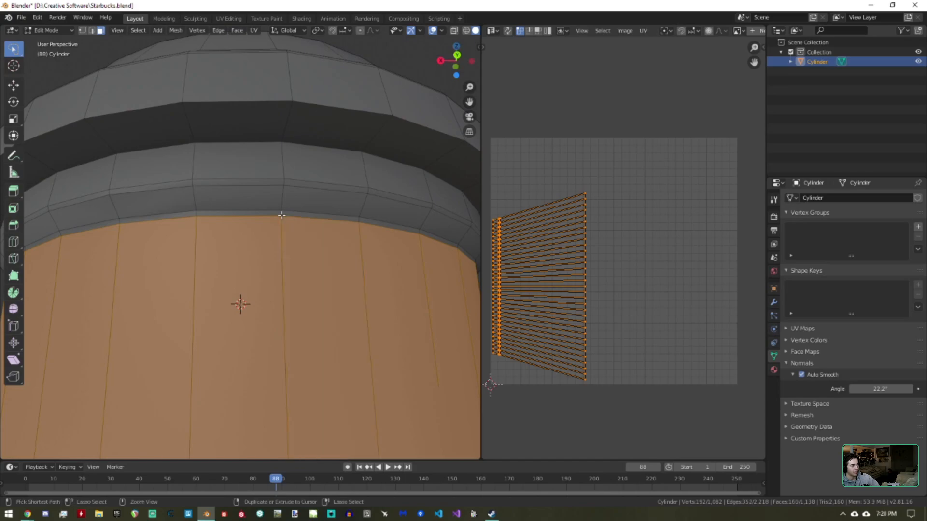
pyautogui.keyDown('alt'); pyautogui.keyDown('shift'); pyautogui.click(282, 214); pyautogui.keyUp('shift'); pyautogui.keyUp('alt')
# Step: Unwrap the selected cup wall without seams and examine the shape of its UV layout
pyautogui.moveTo(302, 192); pyautogui.dragTo(303, 229, button='middle')
pyautogui.keyDown('ctrl'); pyautogui.moveTo(301, 234); pyautogui.dragTo(287, 114, button='middle'); pyautogui.keyUp('ctrl')
pyautogui.press('u')
pyautogui.click(275, 165)
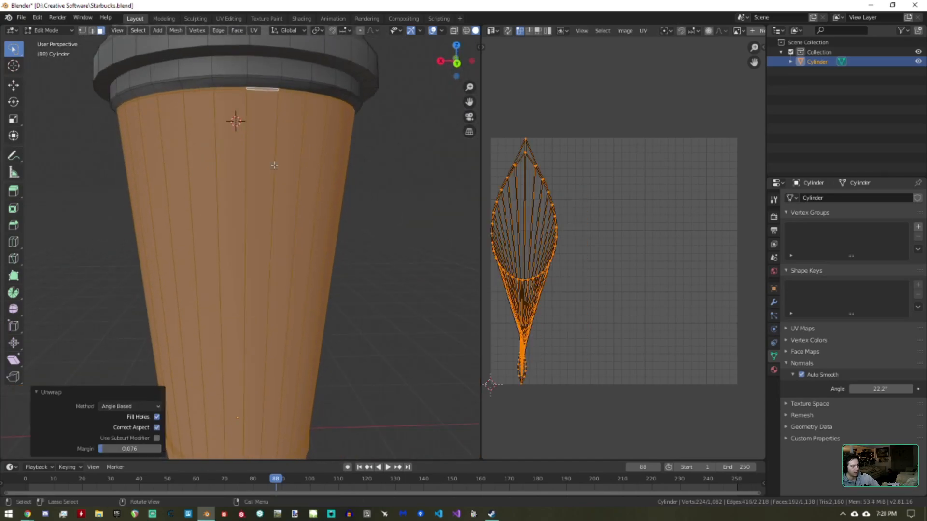
pyautogui.moveTo(610, 246); pyautogui.dragTo(621, 109, button='middle')
pyautogui.moveTo(597, 166); pyautogui.dragTo(588, 295, button='middle')
pyautogui.moveTo(251, 82); pyautogui.dragTo(262, 273, button='middle')
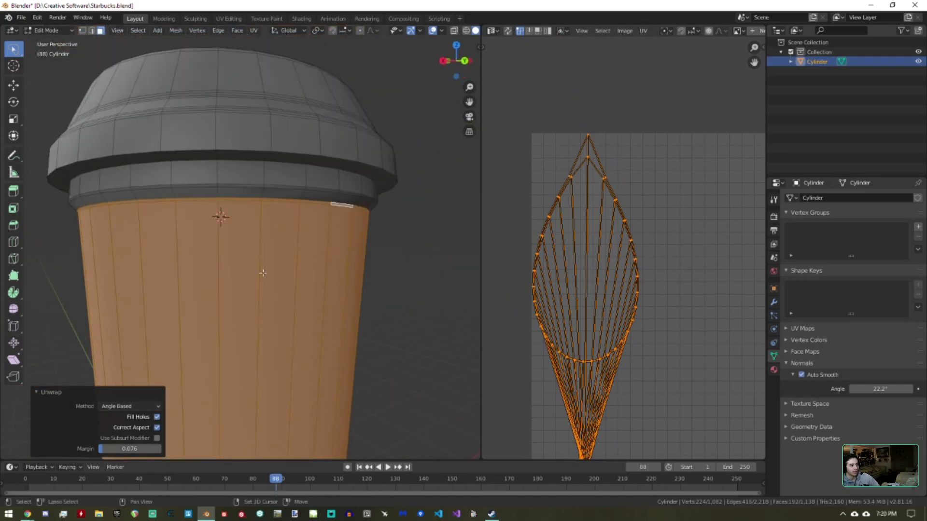
# Step: Select one continuous vertical line of edges down the cup's wall, from beneath the lid to the bottom rim
pyautogui.click(94, 30)
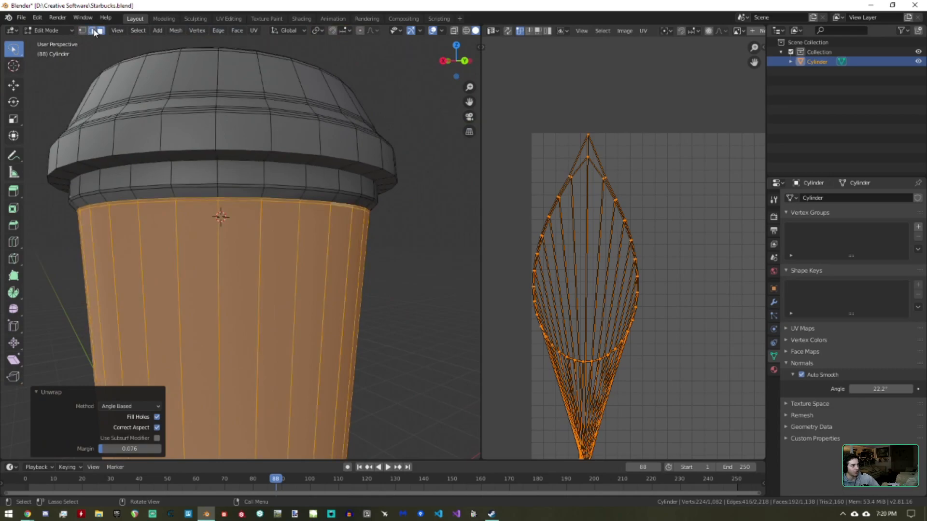
pyautogui.keyDown('shift'); pyautogui.click(221, 257); pyautogui.keyUp('shift')
pyautogui.keyDown('shift'); pyautogui.click(222, 258); pyautogui.keyUp('shift')
pyautogui.moveTo(222, 258); pyautogui.dragTo(258, 238, button='middle')
pyautogui.click(264, 192)
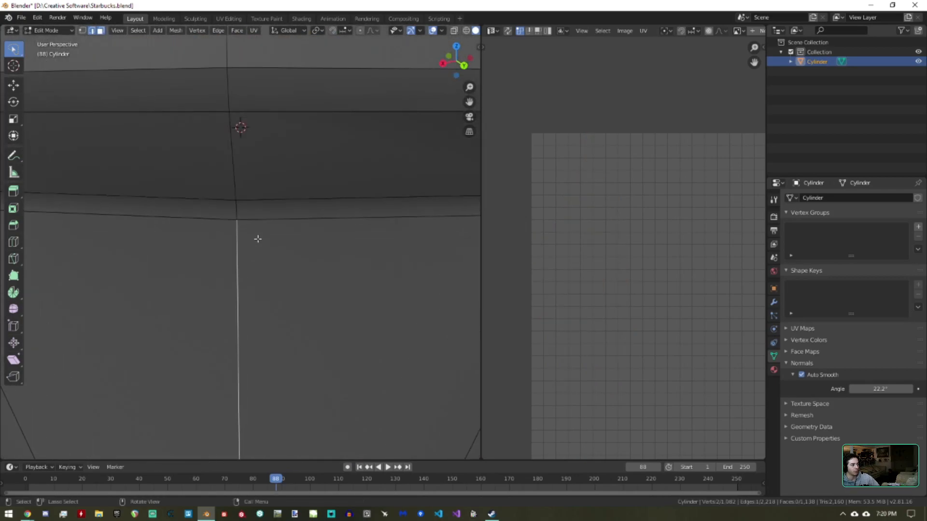
pyautogui.keyDown('shift'); pyautogui.click(237, 216); pyautogui.keyUp('shift')
pyautogui.keyDown('shift'); pyautogui.moveTo(281, 297); pyautogui.dragTo(301, 53, button='middle'); pyautogui.keyUp('shift')
pyautogui.keyDown('ctrl'); pyautogui.moveTo(276, 189); pyautogui.dragTo(285, 143, button='middle'); pyautogui.keyUp('ctrl')
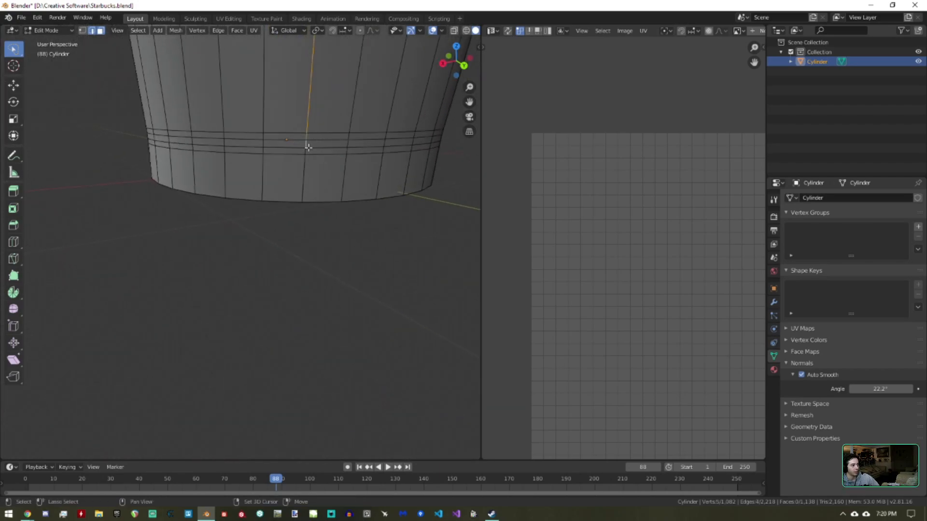
pyautogui.keyDown('shift'); pyautogui.moveTo(329, 103); pyautogui.dragTo(248, 312, button='middle'); pyautogui.keyUp('shift')
pyautogui.keyDown('ctrl'); pyautogui.moveTo(281, 104); pyautogui.dragTo(281, 340, button='middle'); pyautogui.keyUp('ctrl')
pyautogui.moveTo(288, 285); pyautogui.dragTo(258, 260, button='middle')
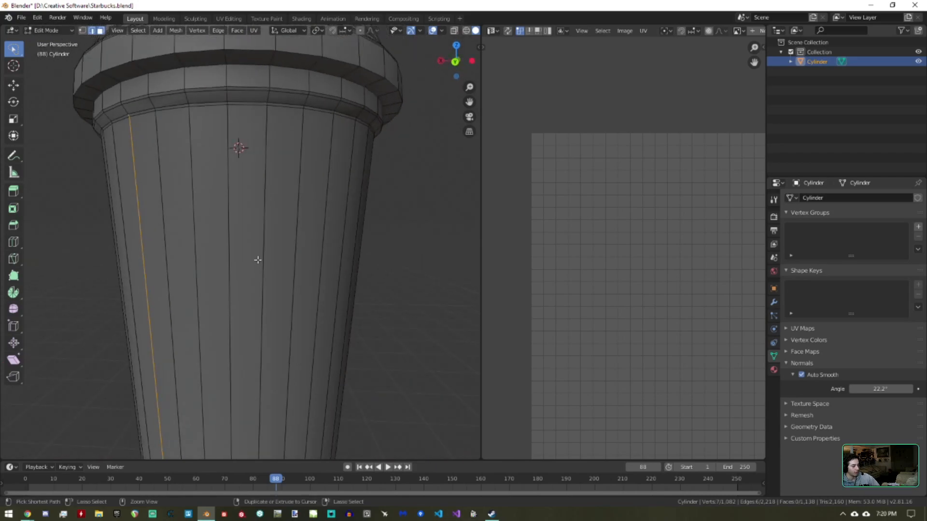
# Step: Mark the selected vertical edge line on the cup's wall as a seam
pyautogui.hotkey('ctrl', 'e')
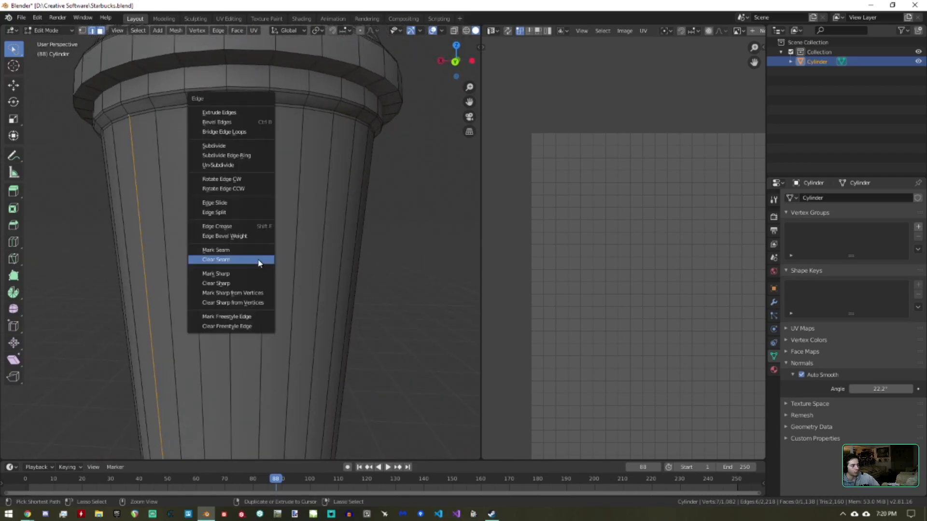
pyautogui.click(213, 252)
pyautogui.moveTo(206, 246); pyautogui.dragTo(101, 100, button='middle')
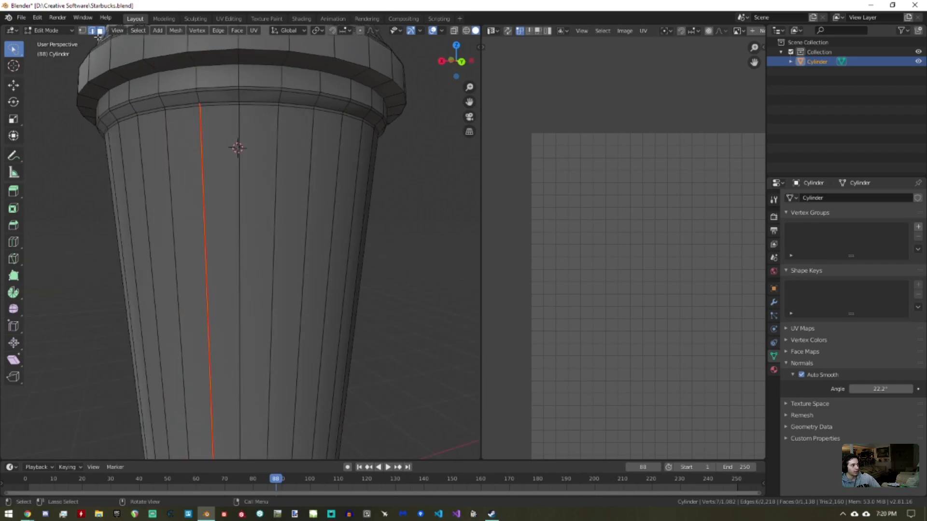
# Step: Reselect the ring of tall faces around the cup's wall in face select mode
pyautogui.click(100, 32)
pyautogui.keyDown('shift'); pyautogui.moveTo(273, 219); pyautogui.dragTo(271, 169, button='middle'); pyautogui.keyUp('shift')
pyautogui.keyDown('alt'); pyautogui.click(206, 219); pyautogui.keyUp('alt')
# Step: Add the thin face rings beneath the cup wall and the bottom band to the selected wall faces
pyautogui.keyDown('shift'); pyautogui.moveTo(290, 268); pyautogui.dragTo(294, 83, button='middle'); pyautogui.keyUp('shift')
pyautogui.keyDown('alt'); pyautogui.keyDown('shift'); pyautogui.click(221, 275); pyautogui.keyUp('shift'); pyautogui.keyUp('alt')
pyautogui.hotkey('ctrl', 'z')
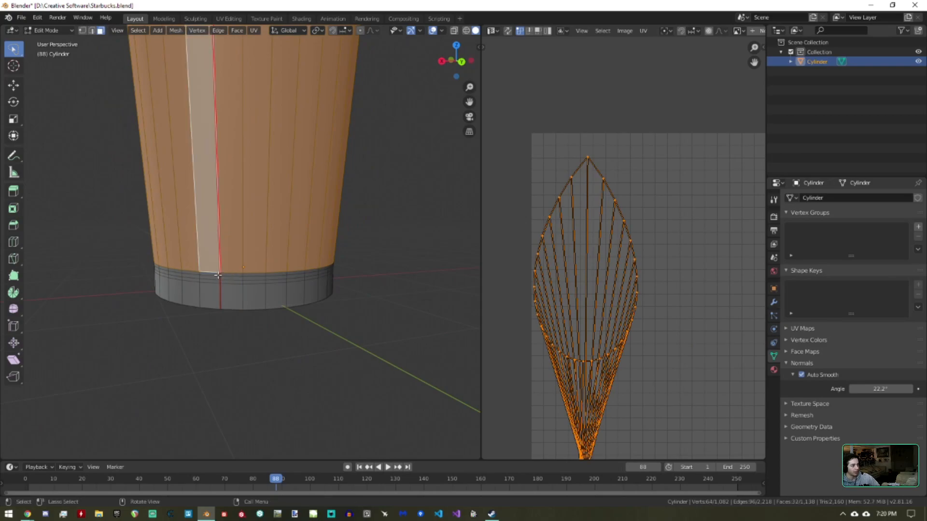
pyautogui.keyDown('alt'); pyautogui.keyDown('shift'); pyautogui.click(219, 274); pyautogui.keyUp('shift'); pyautogui.keyUp('alt')
pyautogui.hotkey('ctrl', 'z')
pyautogui.keyDown('alt'); pyautogui.keyDown('shift'); pyautogui.click(220, 275); pyautogui.keyUp('shift'); pyautogui.keyUp('alt')
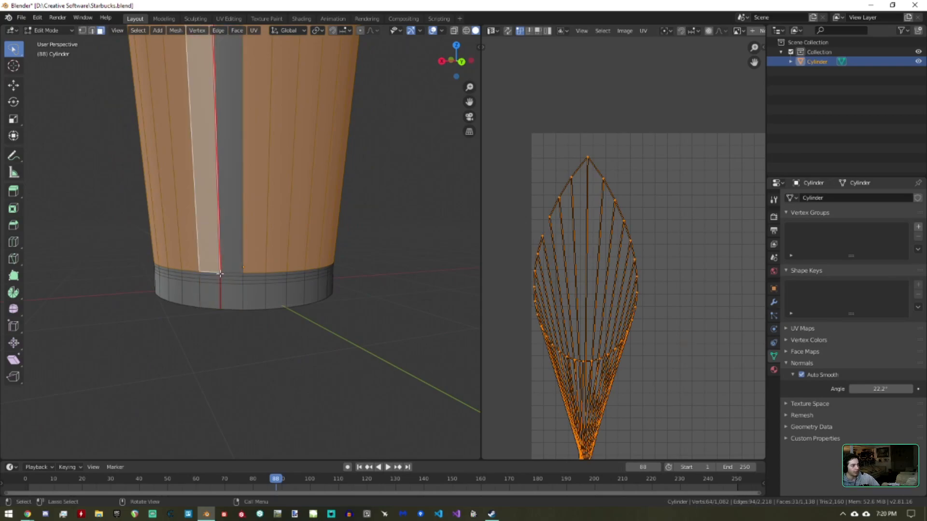
pyautogui.hotkey('ctrl', 'z')
pyautogui.keyDown('alt'); pyautogui.keyDown('shift'); pyautogui.click(220, 276); pyautogui.keyUp('shift'); pyautogui.keyUp('alt')
pyautogui.keyDown('alt'); pyautogui.keyDown('shift'); pyautogui.click(220, 278); pyautogui.keyUp('shift'); pyautogui.keyUp('alt')
pyautogui.keyDown('alt'); pyautogui.keyDown('shift'); pyautogui.click(221, 280); pyautogui.keyUp('shift'); pyautogui.keyUp('alt')
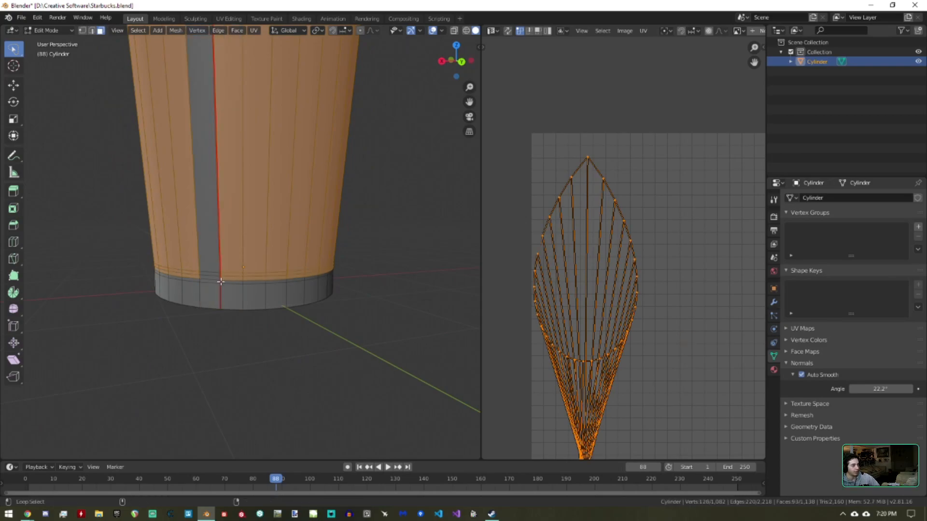
pyautogui.hotkey('ctrl', 'z')
pyautogui.keyDown('alt'); pyautogui.keyDown('shift'); pyautogui.click(221, 281); pyautogui.keyUp('shift'); pyautogui.keyUp('alt')
pyautogui.keyDown('alt'); pyautogui.keyDown('shift'); pyautogui.click(220, 289); pyautogui.keyUp('shift'); pyautogui.keyUp('alt')
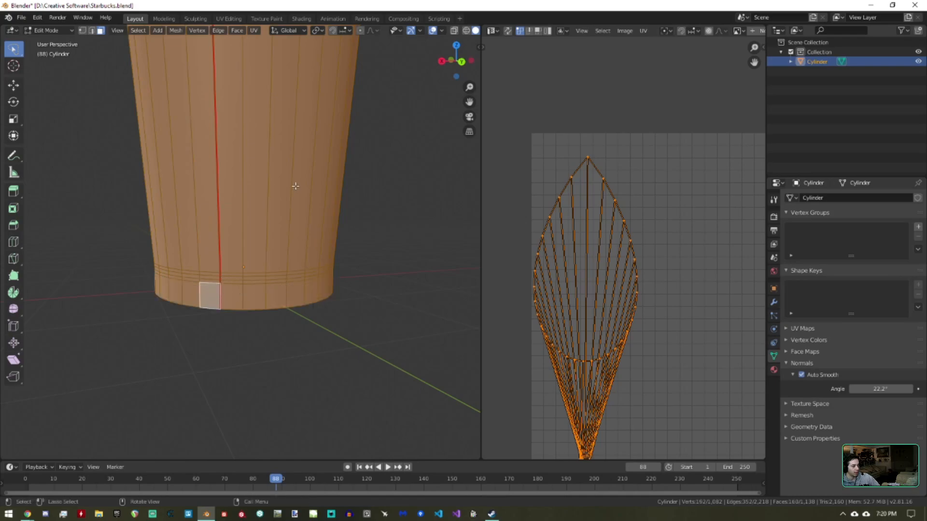
# Step: Unwrap the selected wall and base faces along the vertical seam and examine the shape of their UV layout
pyautogui.press('u')
pyautogui.click(299, 167)
pyautogui.keyDown('ctrl'); pyautogui.moveTo(639, 221); pyautogui.dragTo(551, 319, button='middle'); pyautogui.keyUp('ctrl')
pyautogui.keyDown('ctrl'); pyautogui.moveTo(568, 227); pyautogui.dragTo(592, 148, button='middle'); pyautogui.keyUp('ctrl')
pyautogui.moveTo(611, 247); pyautogui.dragTo(718, 278, button='middle')
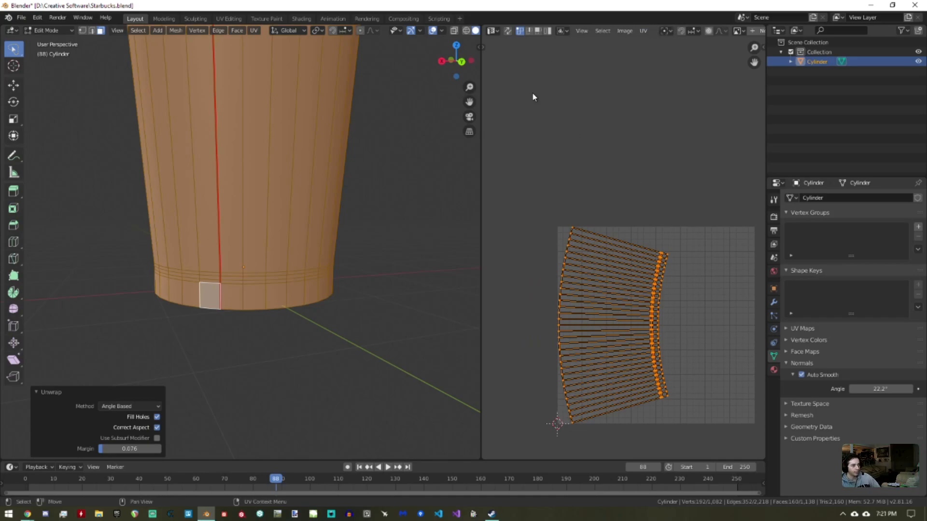
pyautogui.moveTo(591, 148); pyautogui.dragTo(571, 139, button='middle')
pyautogui.click(411, 172)
pyautogui.hotkey('ctrl', 'p')
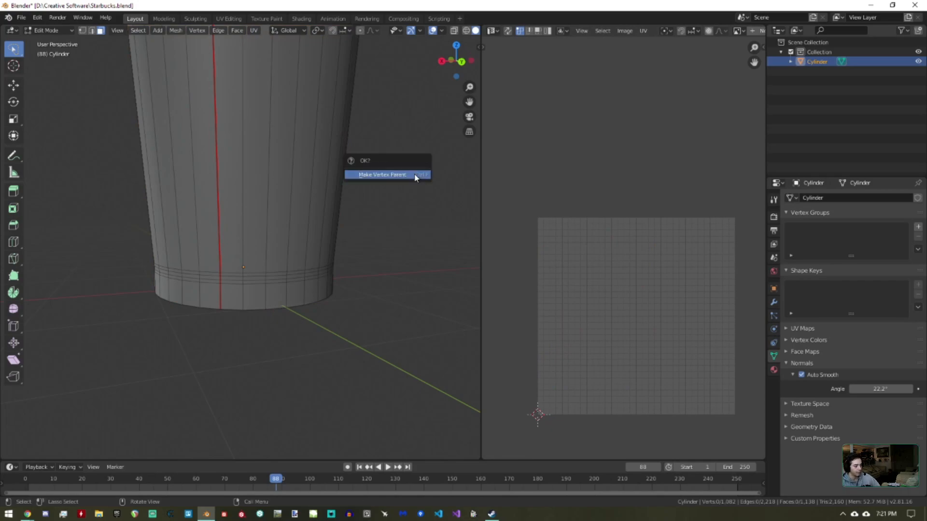
pyautogui.press('ctrl+Print')
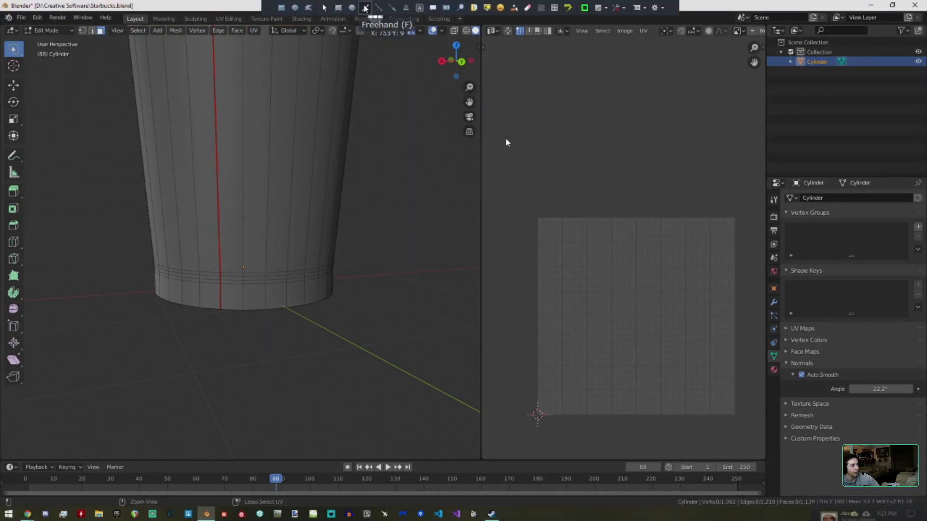
pyautogui.press('Escape')
# Step: Select only the ring of tall wall faces and examine its UV layout up close and as a whole
pyautogui.moveTo(302, 171); pyautogui.dragTo(268, 180, button='middle')
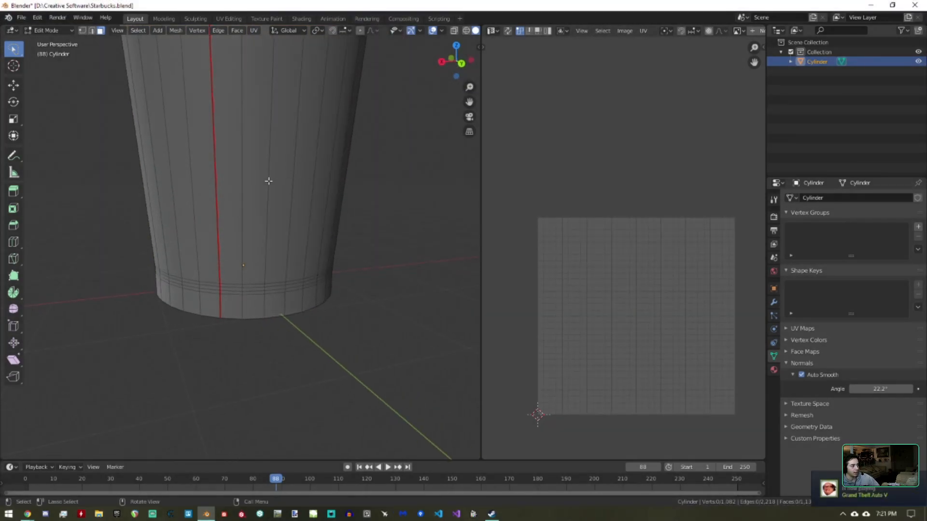
pyautogui.click(224, 172)
pyautogui.press('l')
pyautogui.scroll(4, 628, 260)
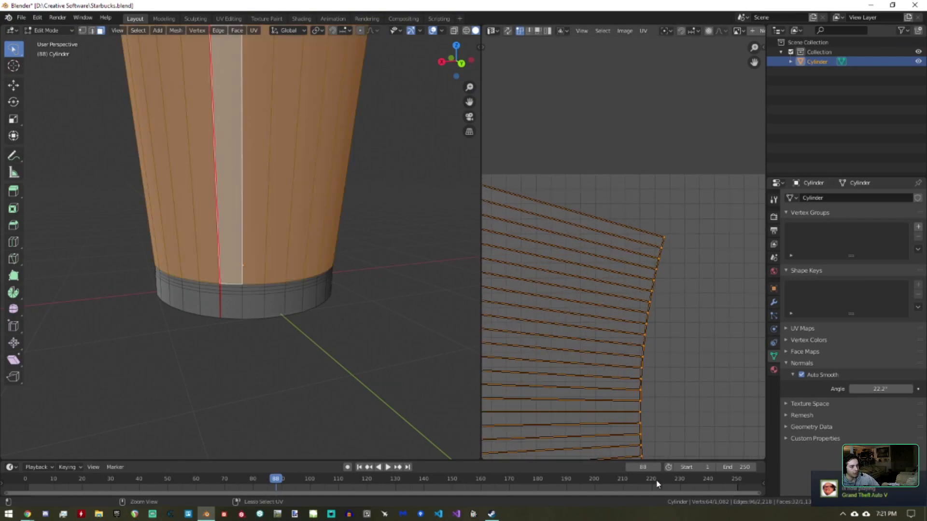
pyautogui.keyDown('ctrl'); pyautogui.moveTo(636, 252); pyautogui.dragTo(616, 211, button='middle'); pyautogui.keyUp('ctrl')
pyautogui.moveTo(597, 207); pyautogui.dragTo(676, 238, button='middle')
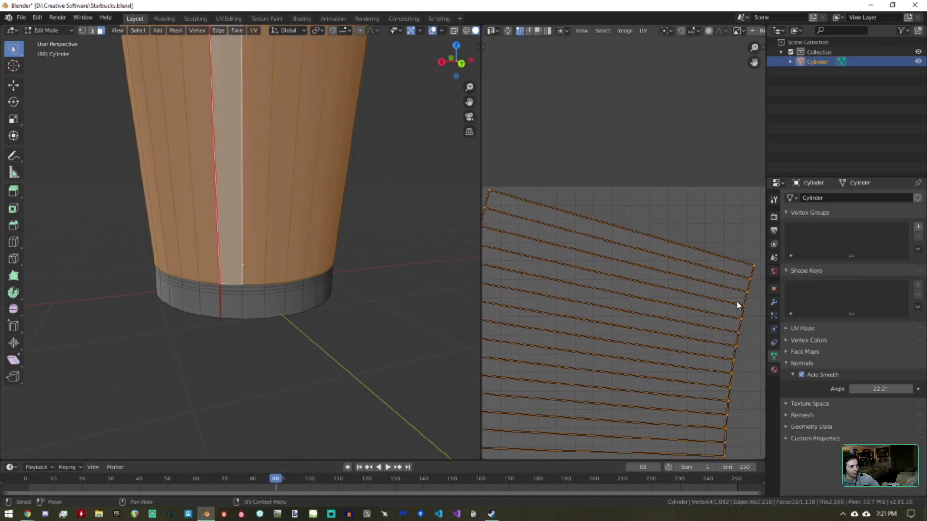
pyautogui.scroll(-8, 654, 240)
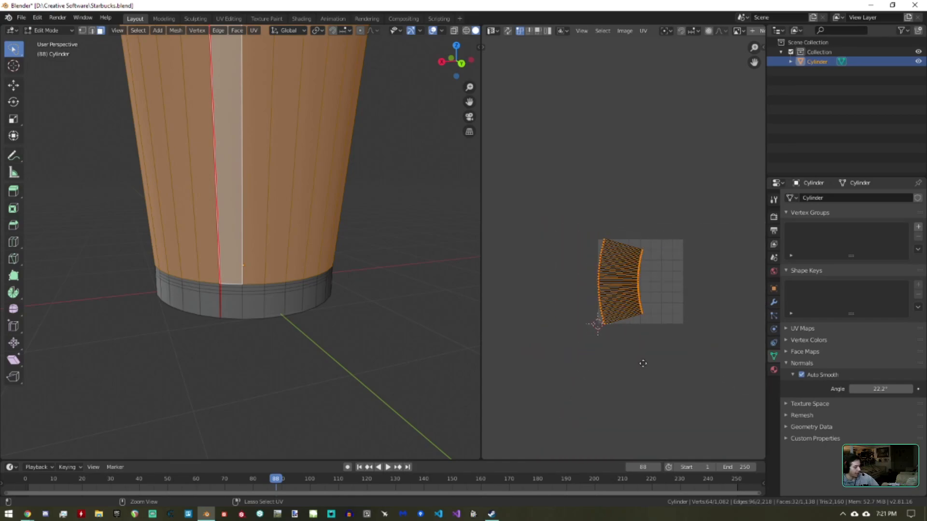
pyautogui.moveTo(641, 368); pyautogui.dragTo(632, 346, button='middle')
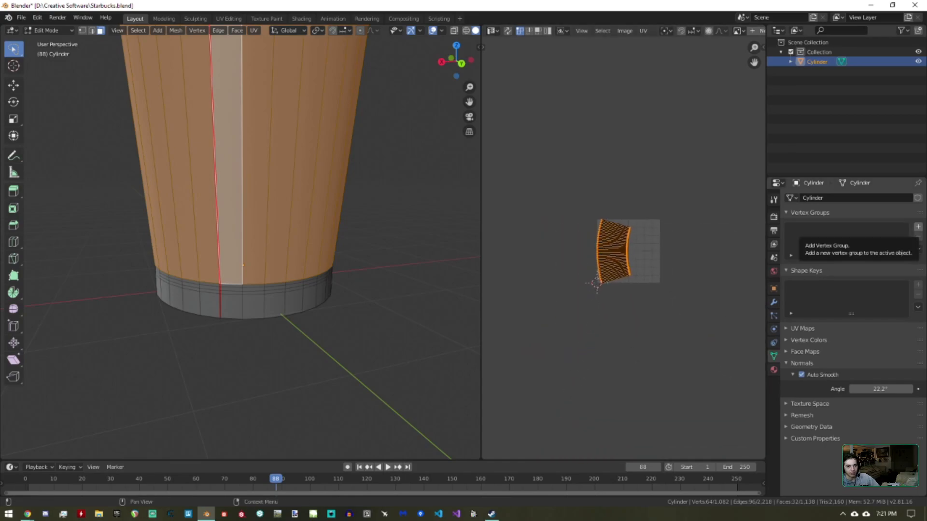
# Step: Mark the horizontal edge loop around the top of the cup wall, just beneath the lid, as a seam and clear the selection
pyautogui.keyDown('shift'); pyautogui.moveTo(355, 178); pyautogui.dragTo(357, 343, button='middle'); pyautogui.keyUp('shift')
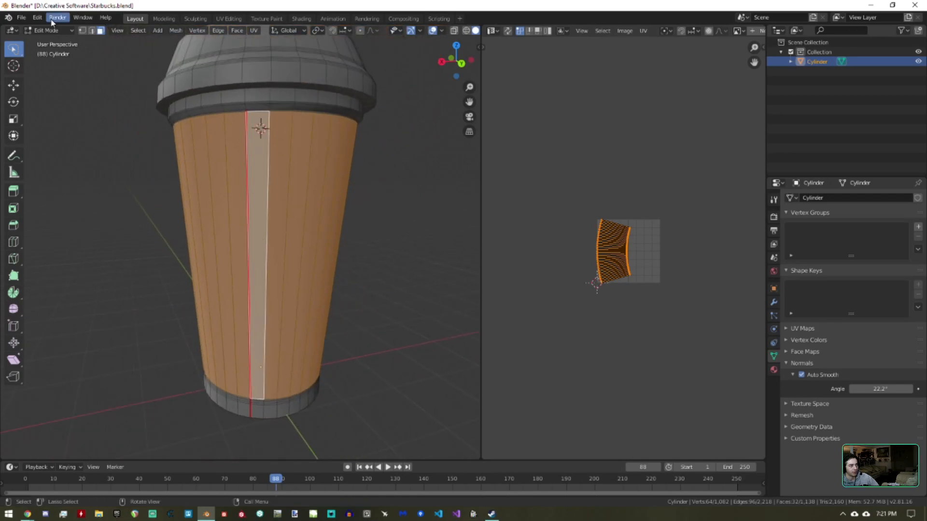
pyautogui.click(93, 30)
pyautogui.click(257, 199)
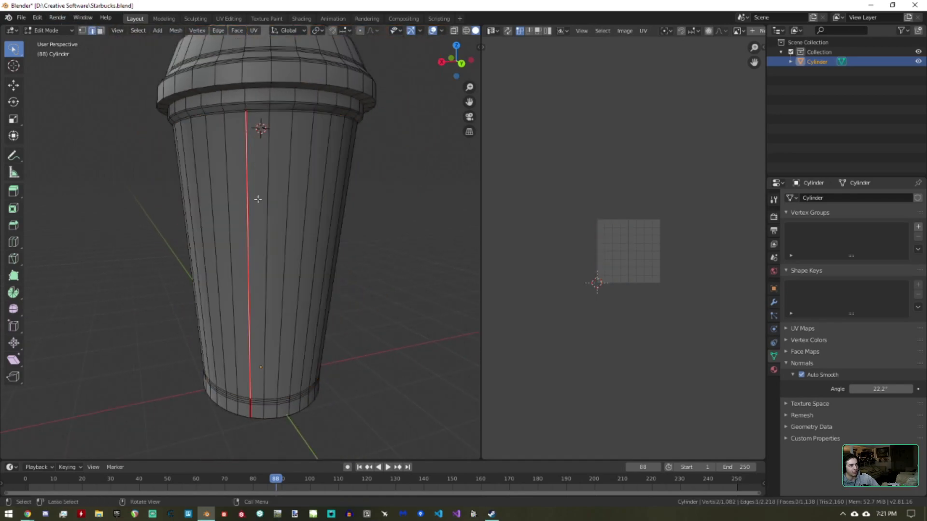
pyautogui.keyDown('alt'); pyautogui.click(255, 110); pyautogui.keyUp('alt')
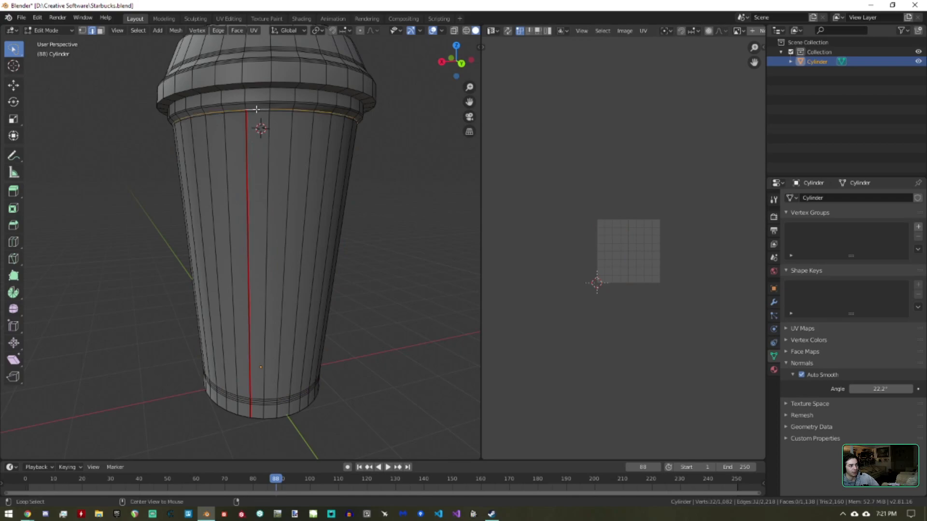
pyautogui.hotkey('ctrl', 'e')
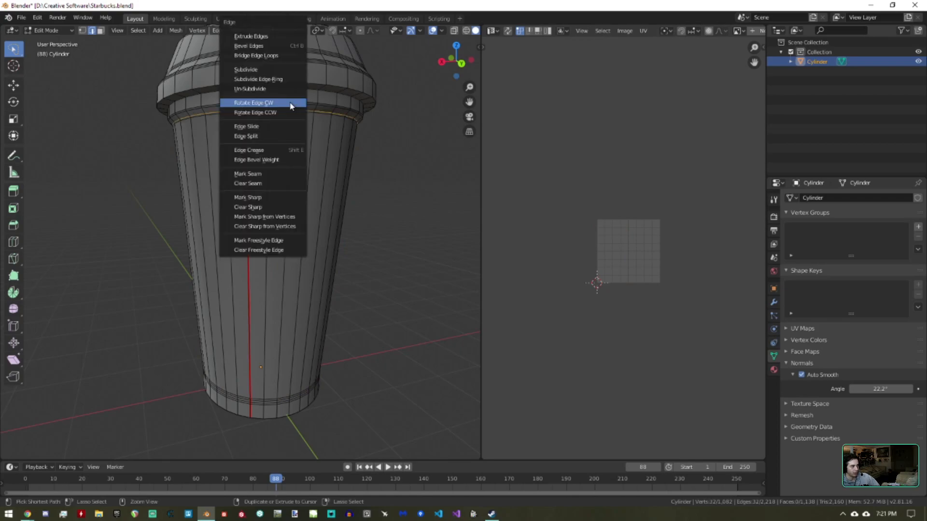
pyautogui.click(256, 174)
pyautogui.hotkey('ctrl', 'l')
pyautogui.hotkey('alt', 'a')
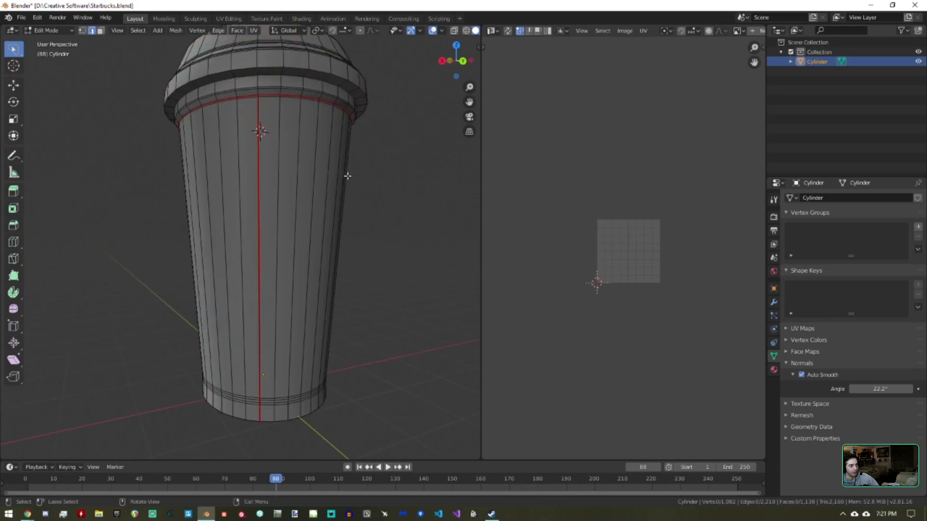
# Step: Select all faces linked to the cup wall in face select mode and examine their combined UV layout
pyautogui.click(101, 30)
pyautogui.keyDown('alt'); pyautogui.click(278, 261); pyautogui.keyUp('alt')
pyautogui.hotkey('ctrl', 'l')
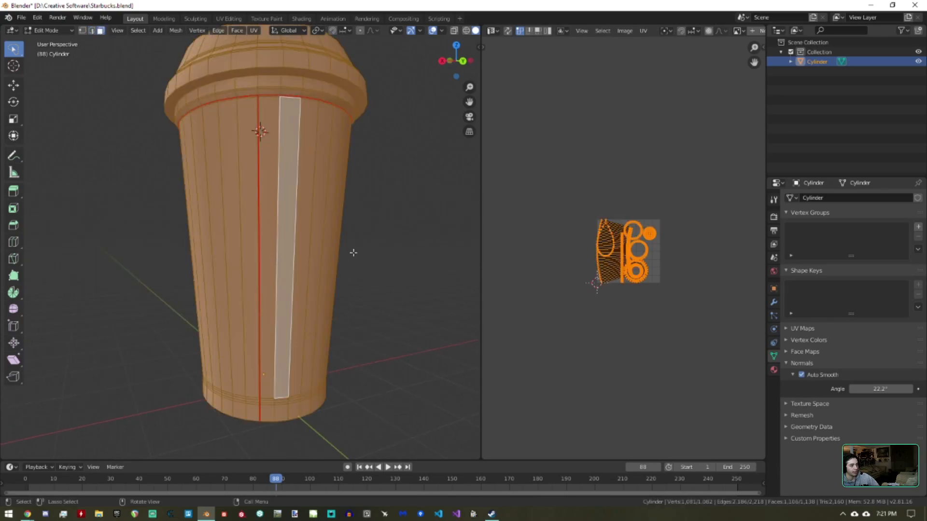
pyautogui.scroll(6, 619, 138)
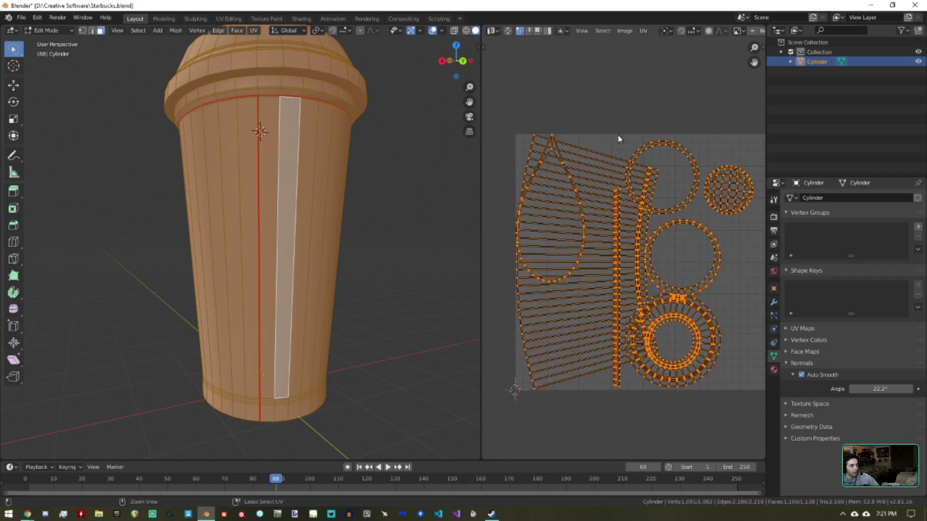
# Step: Select the thin face ring directly beneath the horizontal seam, unwrap it and examine its UV strip
pyautogui.scroll(6, 258, 172)
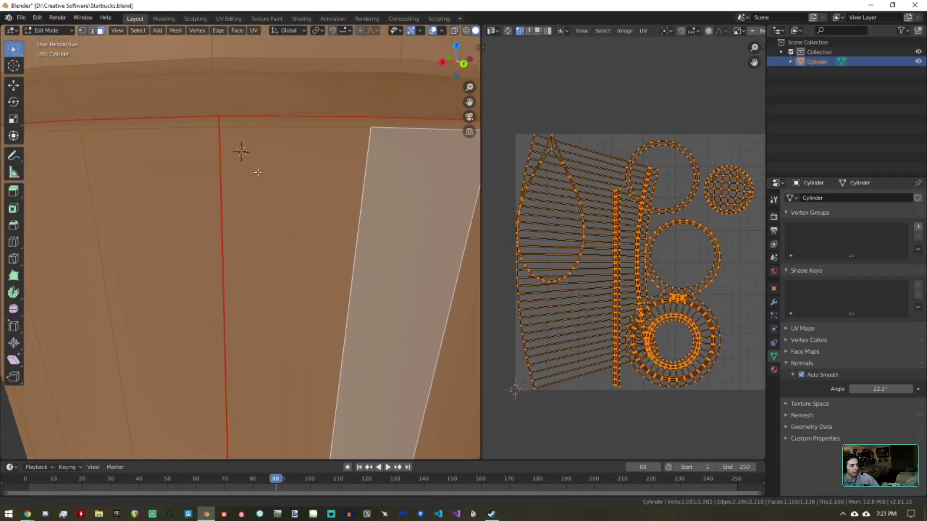
pyautogui.keyDown('alt'); pyautogui.click(371, 123); pyautogui.keyUp('alt')
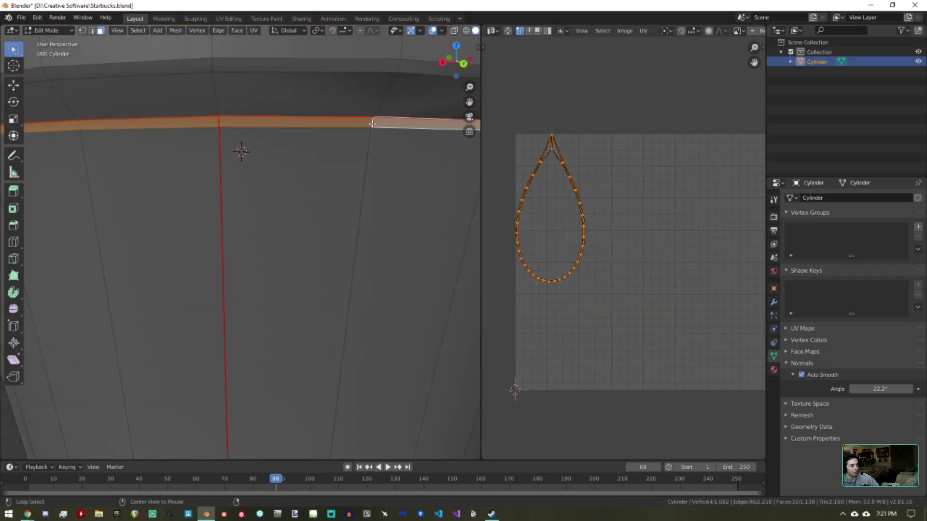
pyautogui.press('u')
pyautogui.click(371, 124)
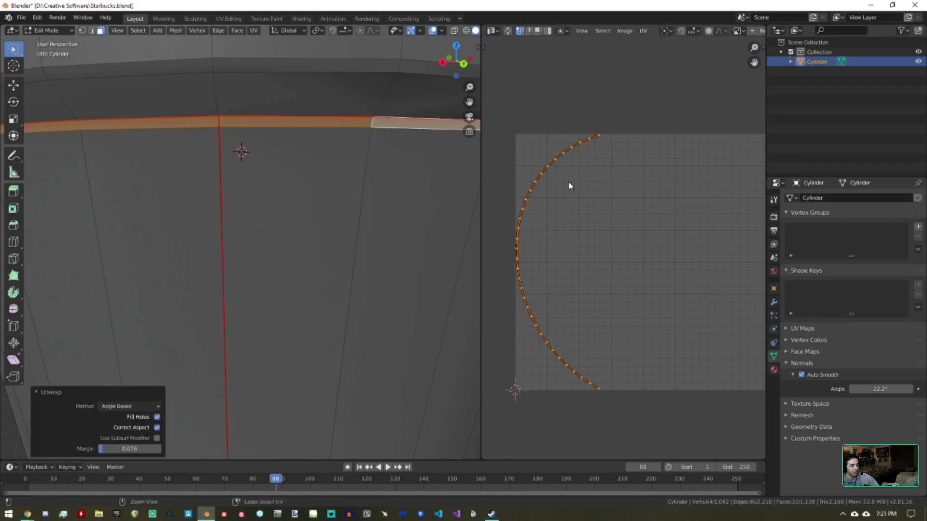
pyautogui.keyDown('ctrl'); pyautogui.moveTo(569, 183); pyautogui.dragTo(576, 97, button='middle'); pyautogui.keyUp('ctrl')
pyautogui.moveTo(564, 168); pyautogui.dragTo(670, 353, button='middle')
pyautogui.keyDown('ctrl'); pyautogui.moveTo(670, 353); pyautogui.dragTo(669, 150, button='middle'); pyautogui.keyUp('ctrl')
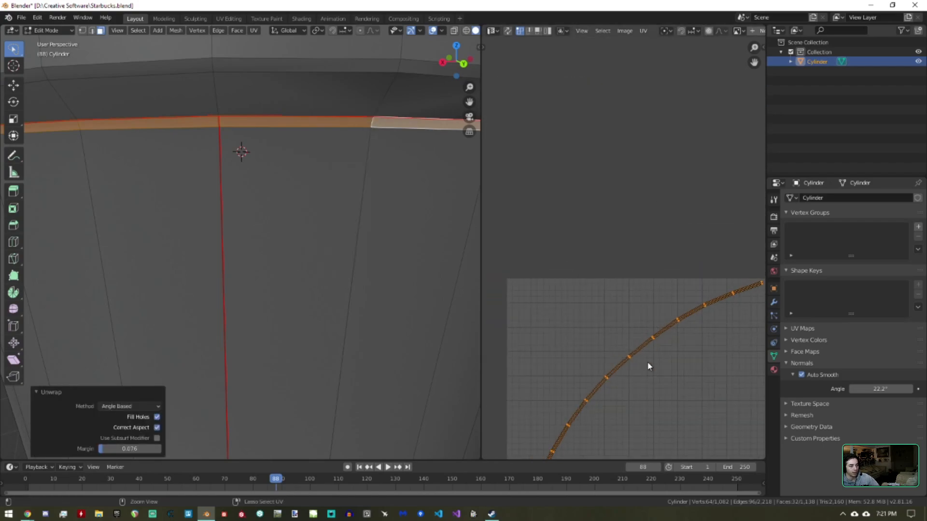
# Step: Add the ring of tall cup wall faces to the selected thin ring
pyautogui.scroll(-6, 347, 234)
pyautogui.keyDown('shift'); pyautogui.moveTo(285, 234); pyautogui.dragTo(250, 89, button='middle'); pyautogui.keyUp('shift')
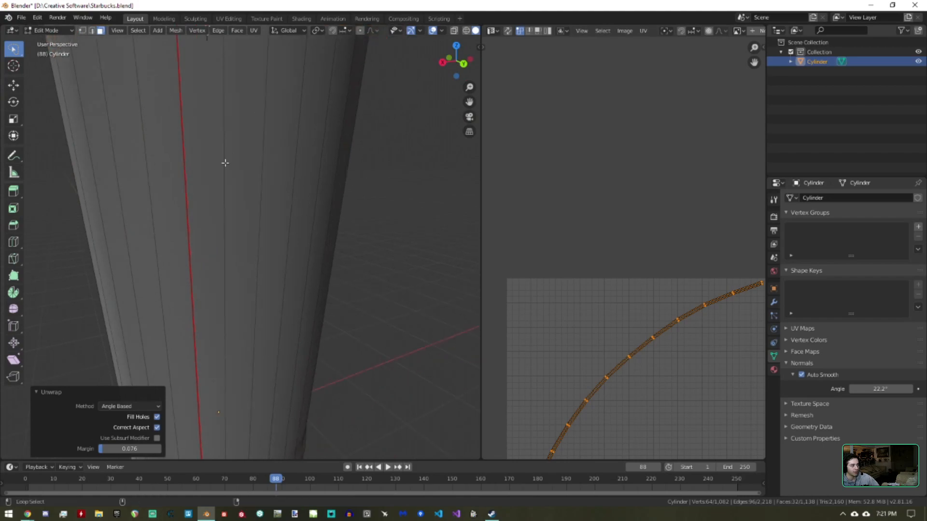
pyautogui.keyDown('alt'); pyautogui.keyDown('shift'); pyautogui.click(225, 164); pyautogui.keyUp('shift'); pyautogui.keyUp('alt')
pyautogui.scroll(-3, 278, 295)
pyautogui.keyDown('shift'); pyautogui.moveTo(231, 290); pyautogui.dragTo(219, 212, button='middle'); pyautogui.keyUp('shift')
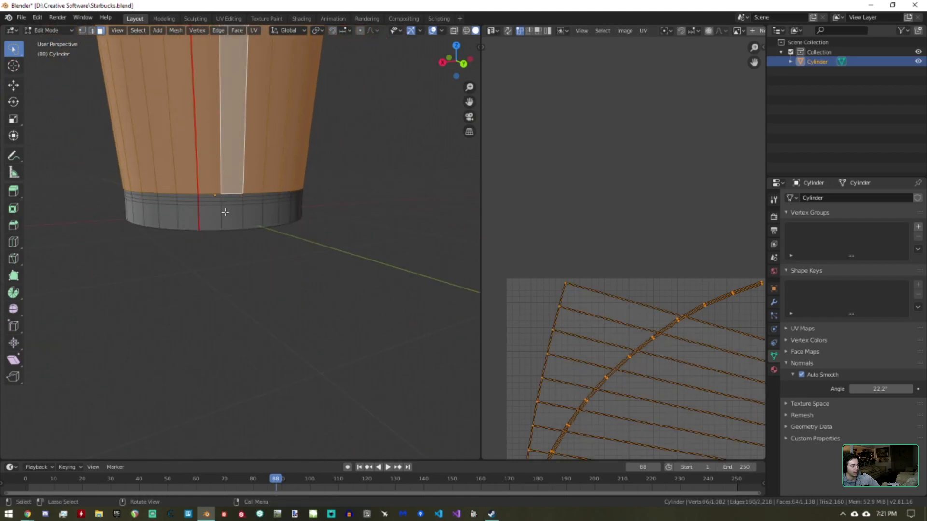
# Step: Add all face rings from beneath the cup wall down to the bottom rim using circle select in see-through wireframe display
pyautogui.click(109, 209)
pyautogui.click(113, 209)
pyautogui.press('c')
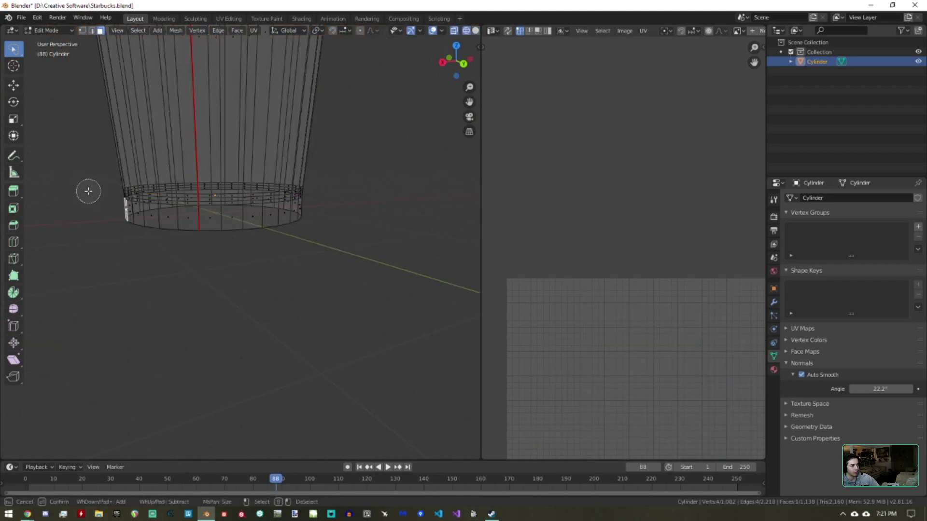
pyautogui.rightClick(122, 202)
pyautogui.hotkey('ctrl', 'z')
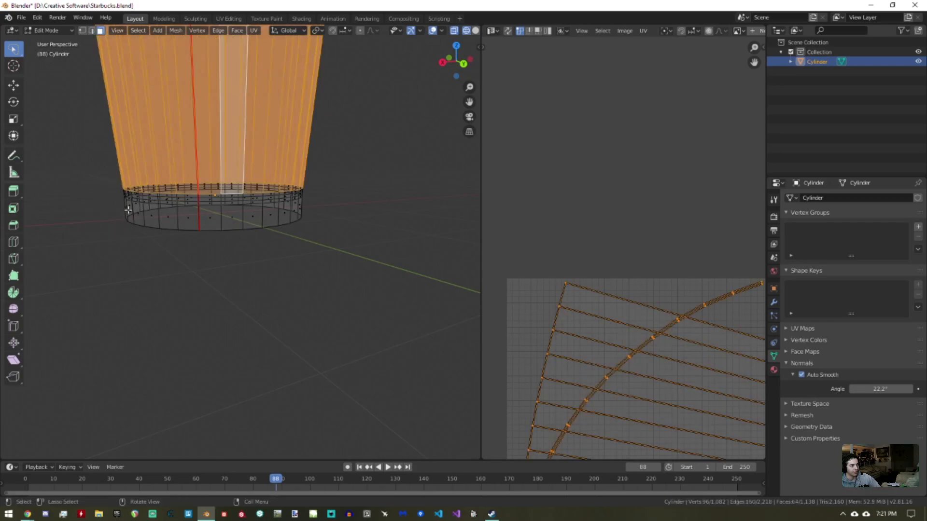
pyautogui.press('c')
pyautogui.moveTo(125, 207); pyautogui.dragTo(332, 194)
pyautogui.rightClick(328, 195)
# Step: Unwrap the selected cup body from the horizontal seam to the bottom rim, check its UV layout, and hide those faces
pyautogui.press('u')
pyautogui.click(322, 224)
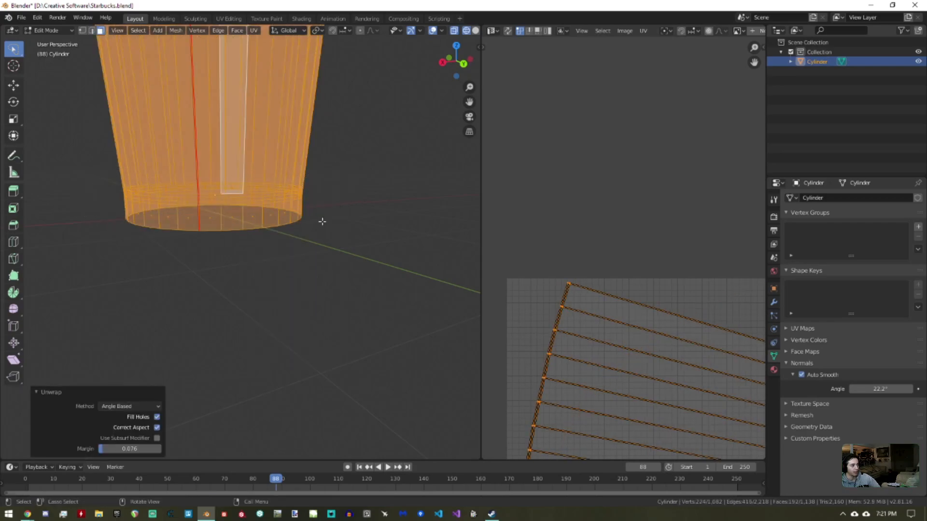
pyautogui.keyDown('ctrl'); pyautogui.moveTo(623, 131); pyautogui.dragTo(612, 201, button='middle'); pyautogui.keyUp('ctrl')
pyautogui.keyDown('ctrl'); pyautogui.moveTo(611, 201); pyautogui.dragTo(560, 248, button='middle'); pyautogui.keyUp('ctrl')
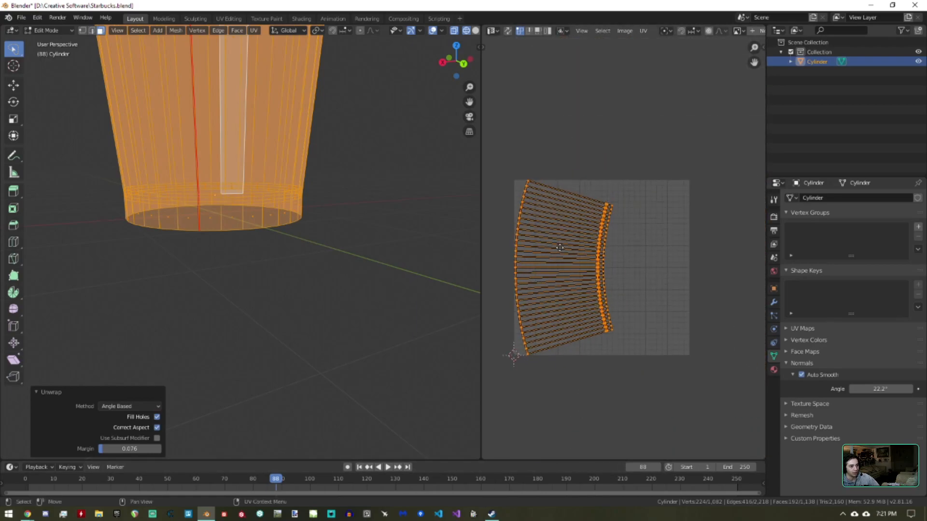
pyautogui.moveTo(316, 178); pyautogui.dragTo(305, 327, button='middle')
pyautogui.press('h')
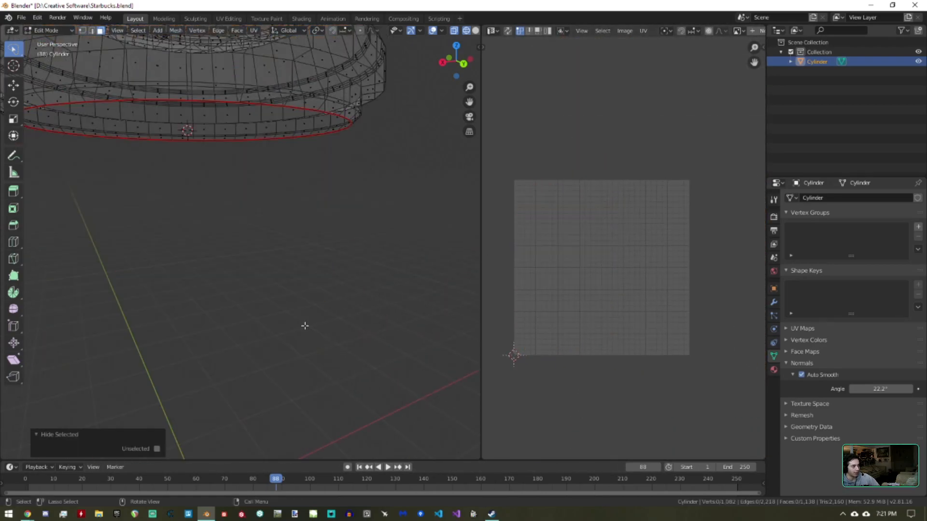
# Step: Circle-select the faces of the recessed disc on top of the lid in solid display
pyautogui.moveTo(297, 207)
pyautogui.mouseDown(button='middle')
pyautogui.moveTo(290, 188)
pyautogui.moveTo(300, 286)
pyautogui.moveTo(362, 275)
pyautogui.moveTo(302, 306)
pyautogui.moveTo(356, 319)
pyautogui.mouseUp(button='middle')
pyautogui.moveTo(309, 271); pyautogui.dragTo(311, 314, button='middle')
pyautogui.keyDown('shift'); pyautogui.moveTo(232, 247); pyautogui.dragTo(264, 224, button='middle'); pyautogui.keyUp('shift')
pyautogui.scroll(2, 264, 225)
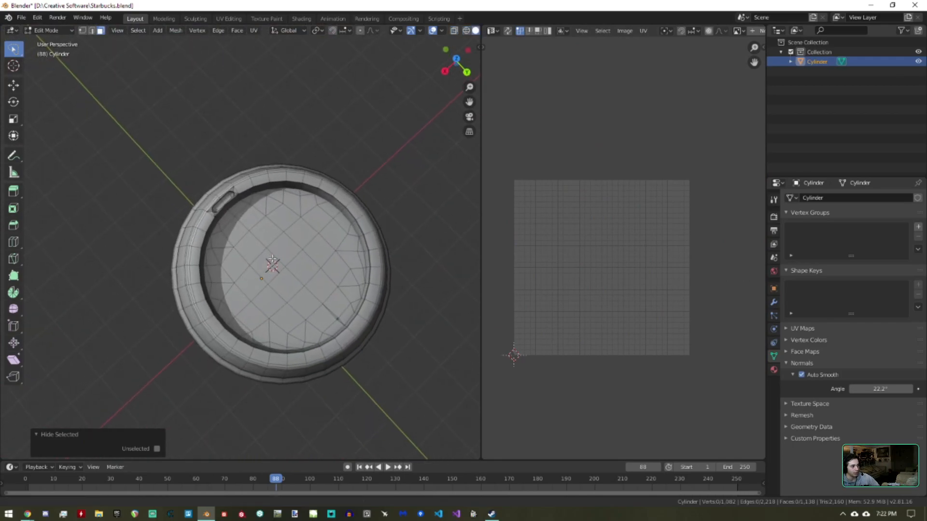
pyautogui.press('c')
pyautogui.moveTo(265, 225); pyautogui.dragTo(259, 230)
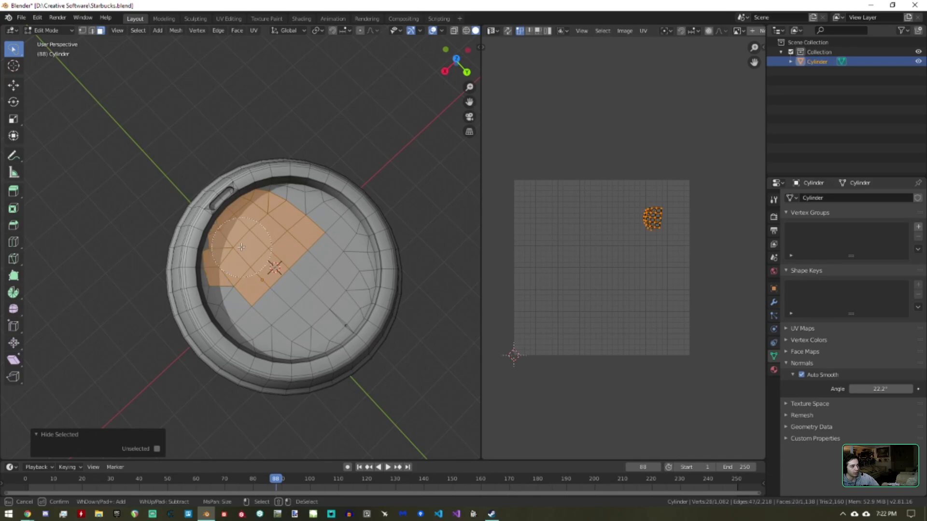
pyautogui.moveTo(241, 295); pyautogui.dragTo(262, 314)
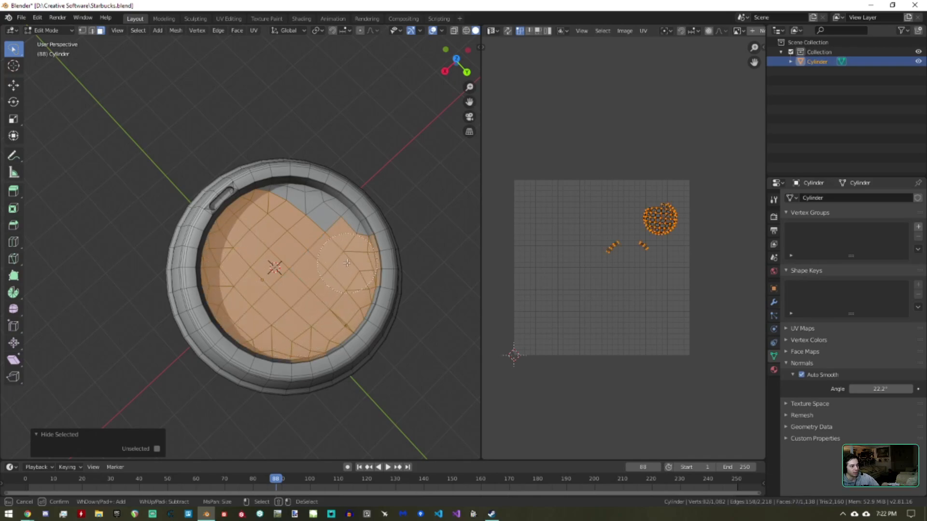
pyautogui.moveTo(323, 231); pyautogui.dragTo(278, 212)
pyautogui.press('Escape')
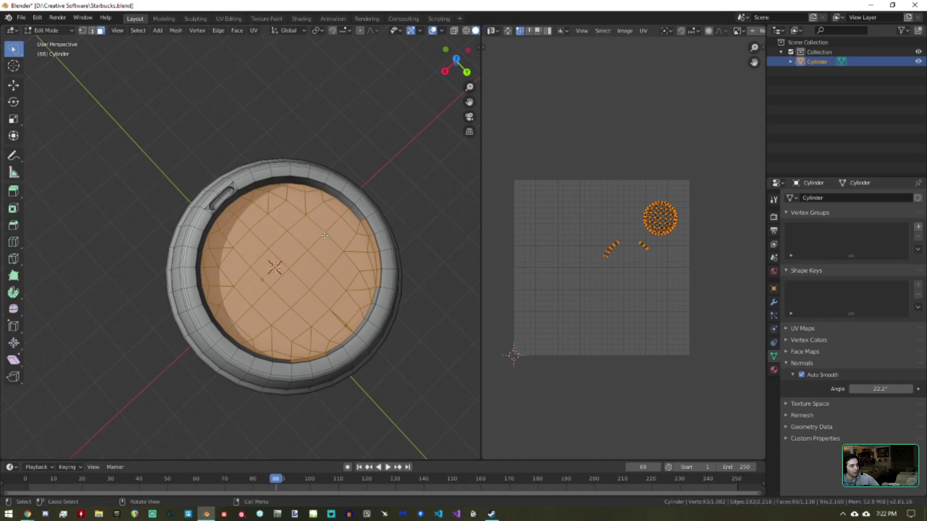
# Step: Remove the stray inner wall faces from the selection, leaving only the flat lid disc selected
pyautogui.moveTo(420, 275); pyautogui.dragTo(109, 222, button='middle')
pyautogui.keyDown('shift'); pyautogui.moveTo(250, 174); pyautogui.dragTo(327, 167, button='middle'); pyautogui.keyUp('shift')
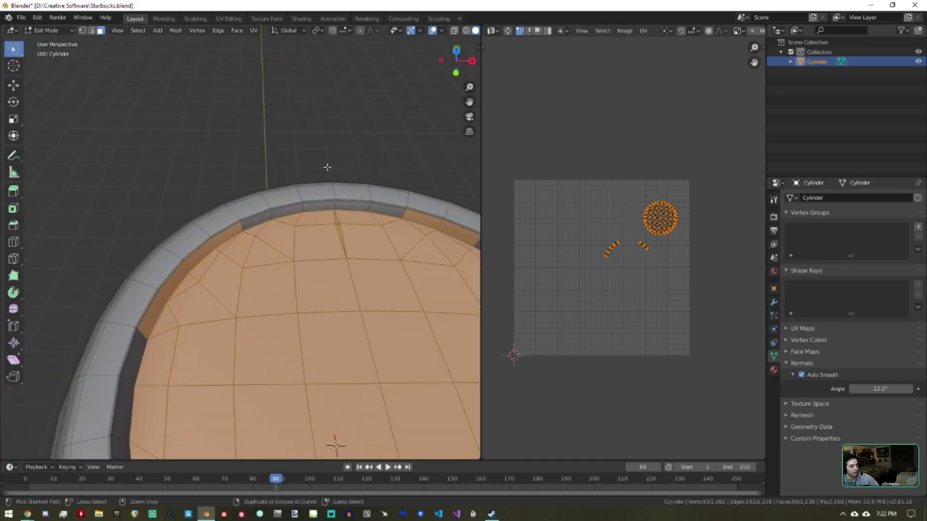
pyautogui.keyDown('alt'); pyautogui.keyDown('shift'); pyautogui.click(238, 227); pyautogui.keyUp('shift'); pyautogui.keyUp('alt')
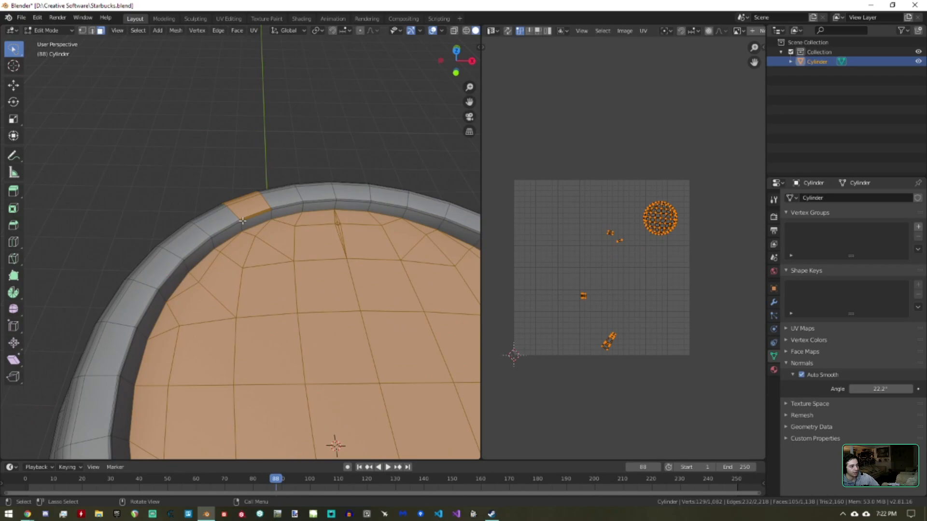
pyautogui.hotkey('ctrl', 'z')
pyautogui.hotkey('ctrl', 'z')
pyautogui.hotkey('ctrl', 'z')
# Step: Unwrap the selected lid disc and hide its faces
pyautogui.keyDown('shift'); pyautogui.moveTo(244, 222); pyautogui.dragTo(124, 144, button='middle'); pyautogui.keyUp('shift')
pyautogui.press('u')
pyautogui.click(233, 217)
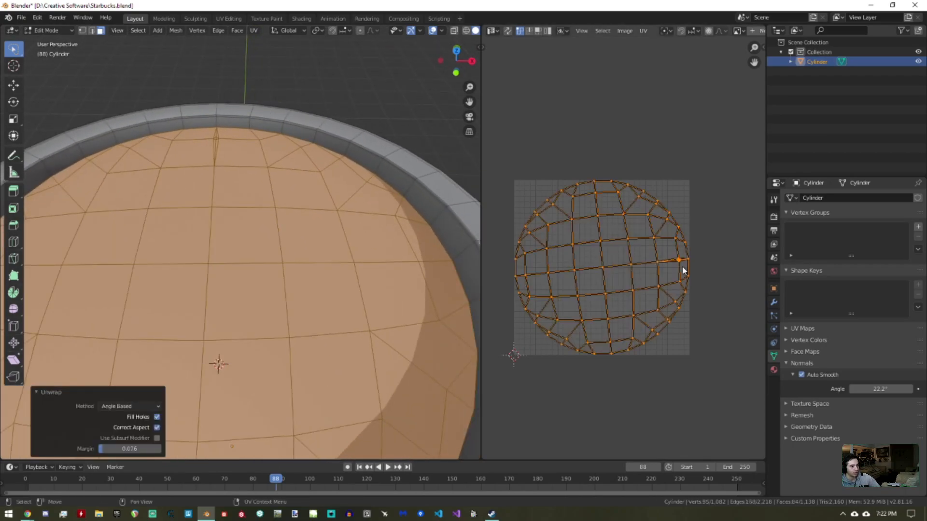
pyautogui.press('h')
# Step: Select the ring of inner wall faces just beneath the lid's raised rim
pyautogui.moveTo(232, 242); pyautogui.dragTo(127, 156, button='middle')
pyautogui.keyDown('alt'); pyautogui.click(141, 180); pyautogui.keyUp('alt')
pyautogui.scroll(-3, 189, 243)
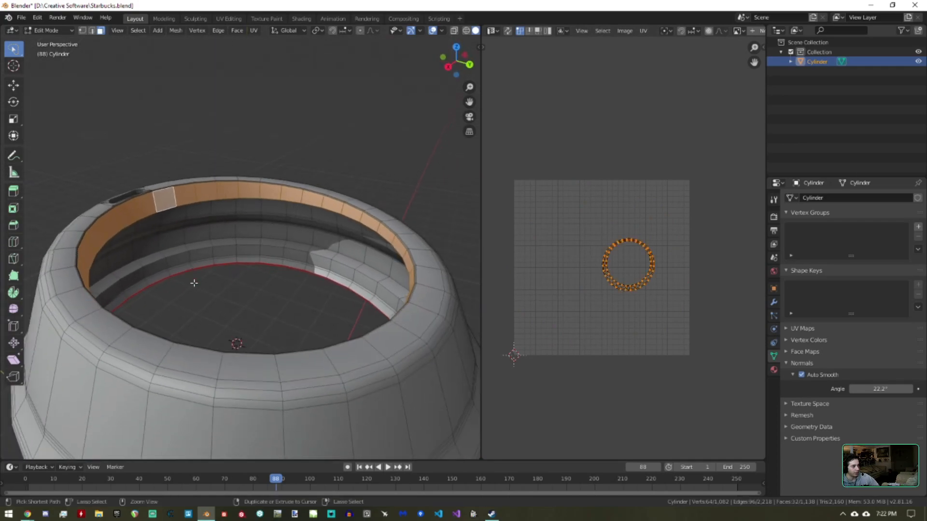
pyautogui.moveTo(194, 284); pyautogui.dragTo(420, 282, button='middle')
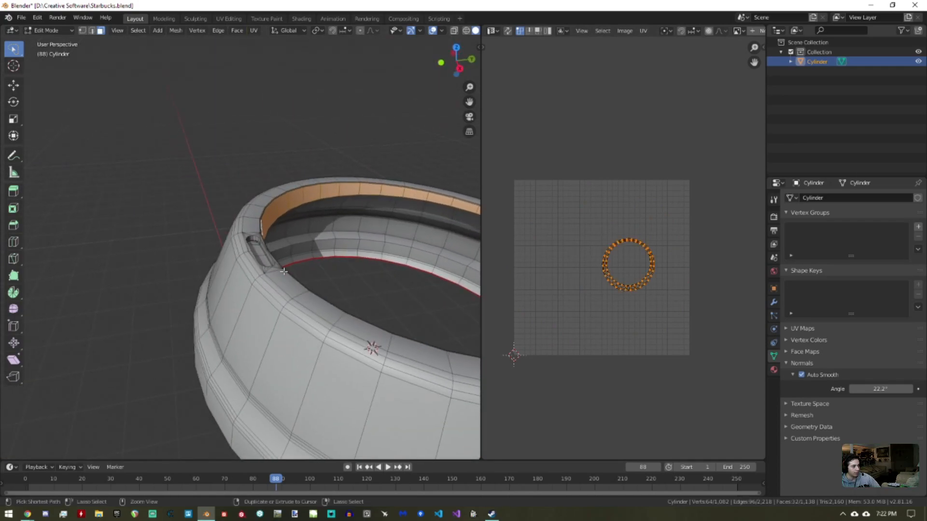
# Step: Select the full edge loop around the sip hole's upper opening and mark it as a seam
pyautogui.scroll(4, 267, 157)
pyautogui.keyDown('shift'); pyautogui.moveTo(267, 156); pyautogui.dragTo(276, 184, button='middle'); pyautogui.keyUp('shift')
pyautogui.click(92, 30)
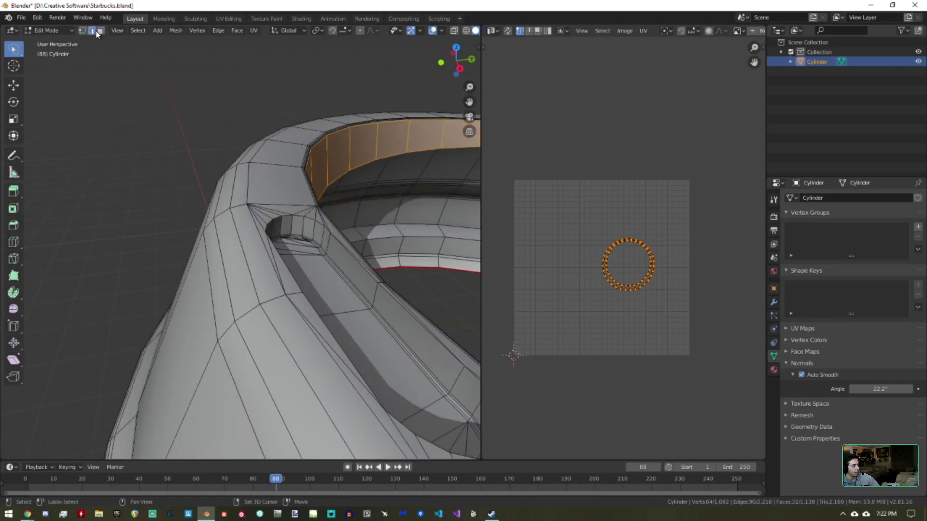
pyautogui.keyDown('alt'); pyautogui.click(286, 215); pyautogui.keyUp('alt')
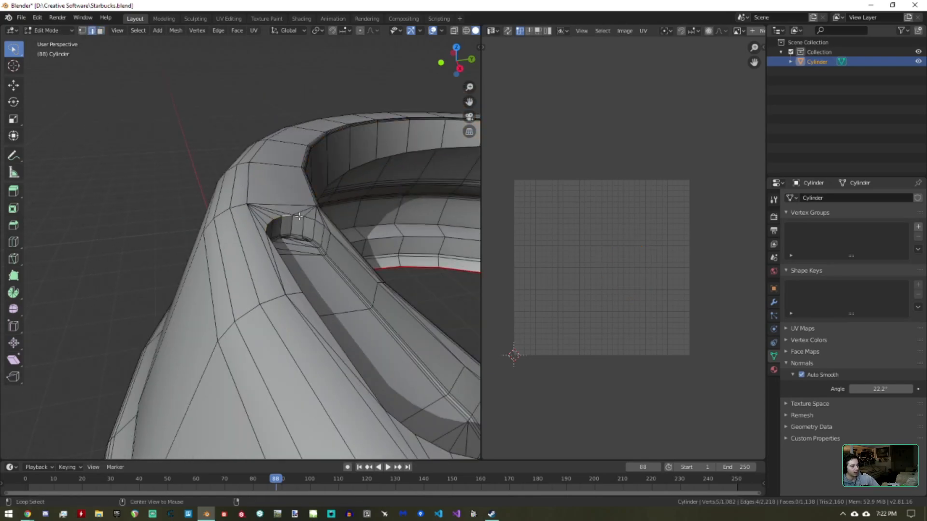
pyautogui.moveTo(319, 261); pyautogui.dragTo(273, 216, button='middle')
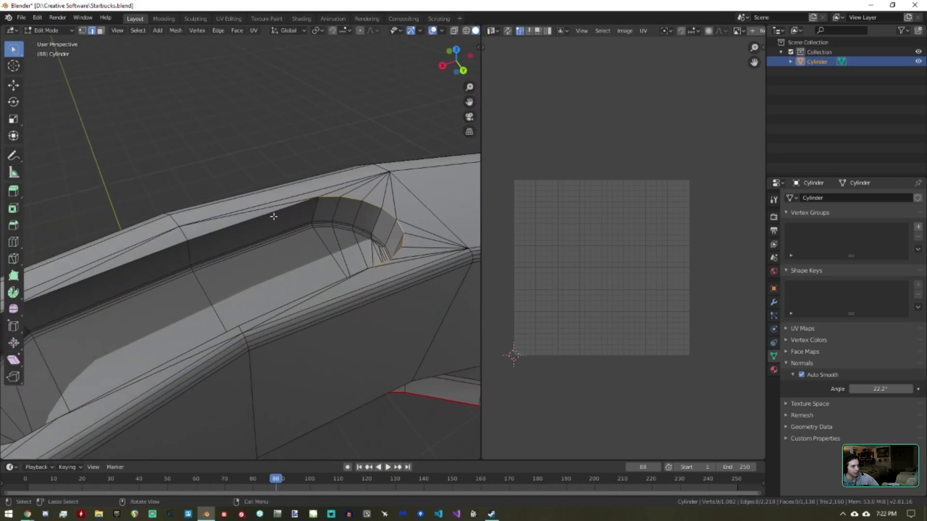
pyautogui.keyDown('shift'); pyautogui.moveTo(120, 278); pyautogui.dragTo(258, 292, button='middle'); pyautogui.keyUp('shift')
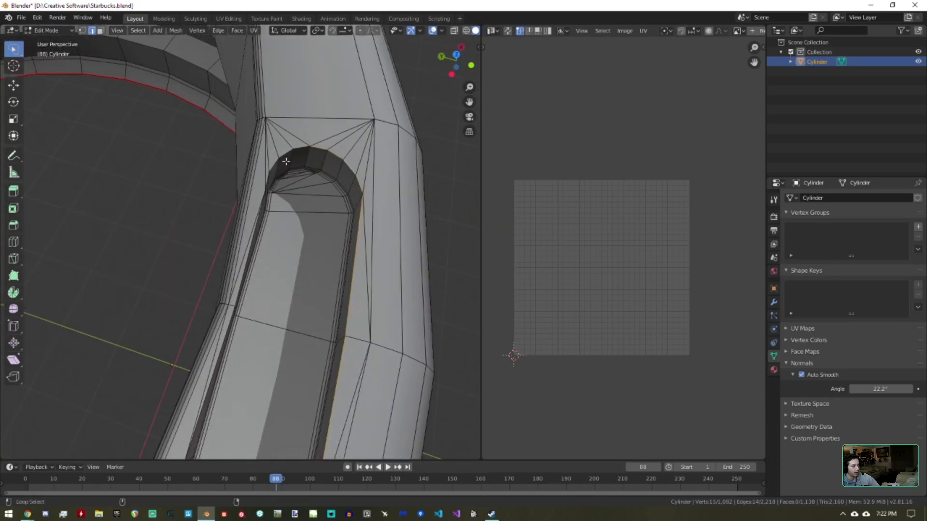
pyautogui.moveTo(256, 225); pyautogui.dragTo(248, 258, button='middle')
pyautogui.hotkey('ctrl', 'e')
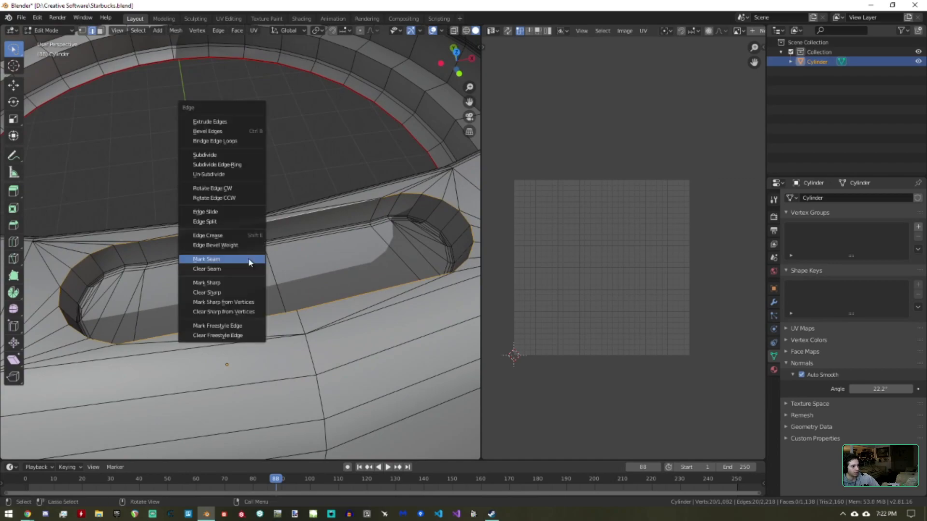
pyautogui.click(248, 259)
# Step: In face selection mode, select the ring of faces on top of the lid's rim around the sip hole
pyautogui.press('a')
pyautogui.scroll(1, 249, 278)
pyautogui.scroll(-2, 249, 278)
pyautogui.scroll(1, 249, 278)
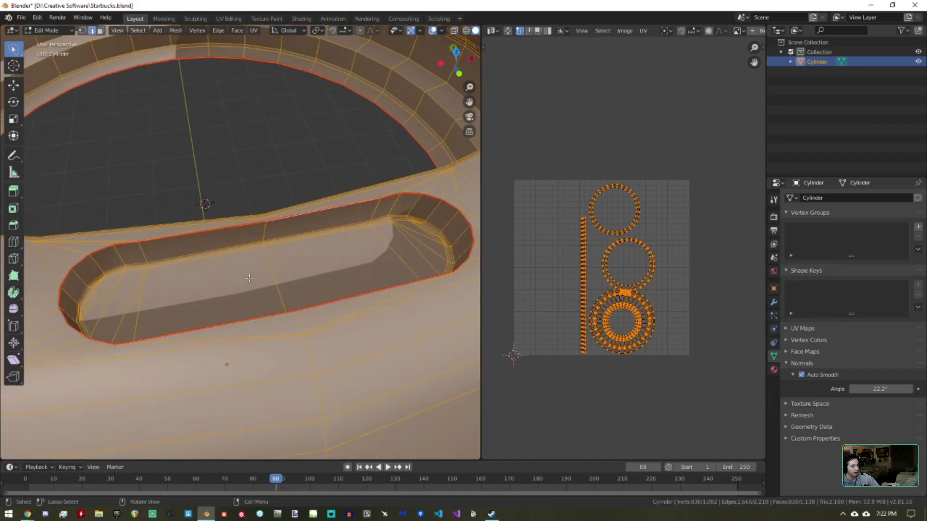
pyautogui.scroll(1, 249, 278)
pyautogui.click(99, 32)
pyautogui.scroll(-4, 241, 193)
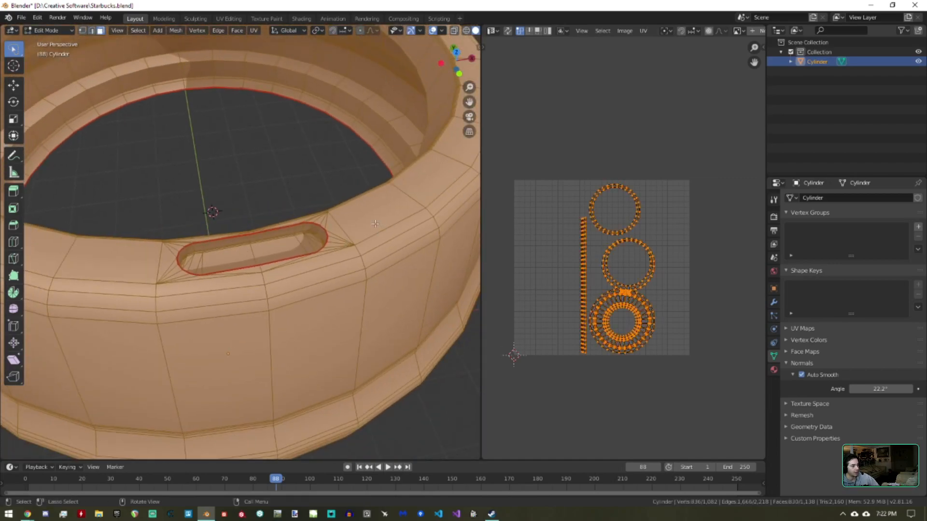
pyautogui.click(359, 235)
pyautogui.keyDown('alt'); pyautogui.click(345, 219); pyautogui.keyUp('alt')
# Step: Grow the rim selection three times over the outer lid wall and add the remaining inner wall face ring
pyautogui.moveTo(346, 219); pyautogui.dragTo(248, 302, button='middle')
pyautogui.press('ctrl+KP_Add')
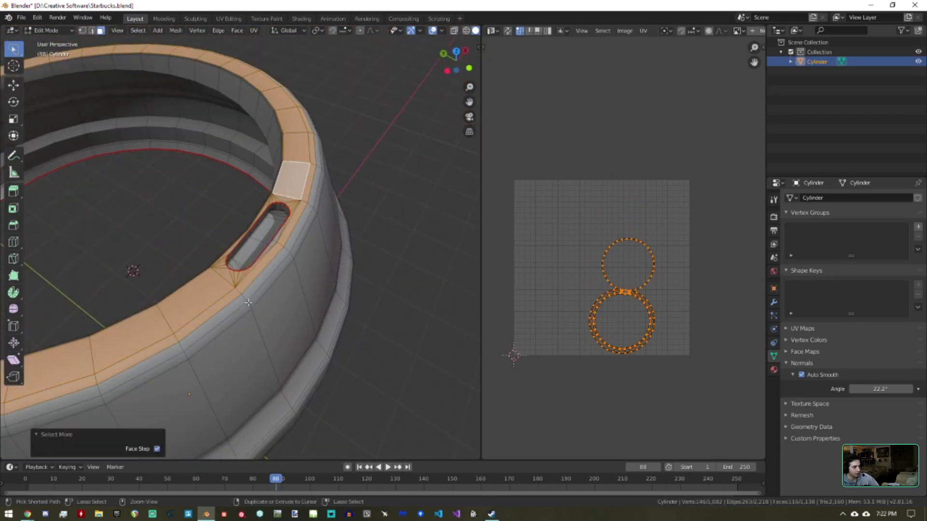
pyautogui.press('ctrl+KP_Add')
pyautogui.press('ctrl+KP_Add')
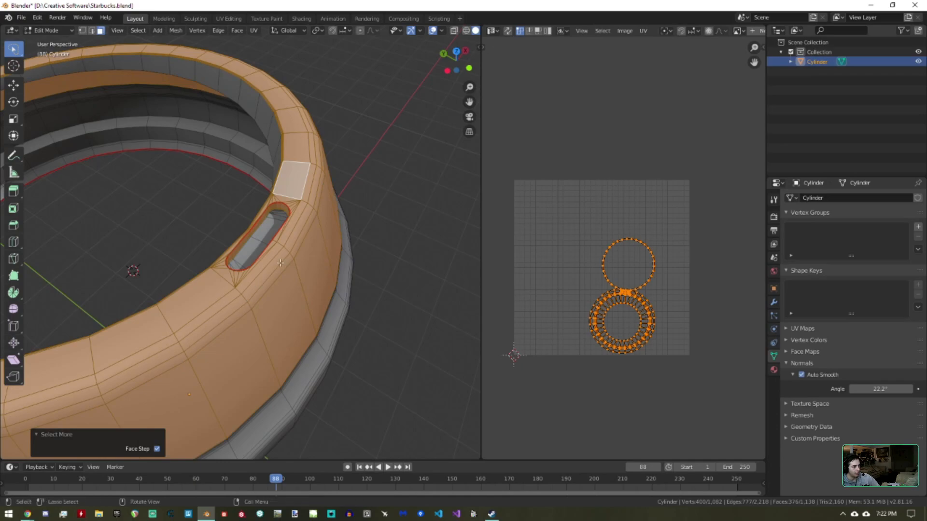
pyautogui.moveTo(281, 262); pyautogui.dragTo(423, 241, button='middle')
pyautogui.moveTo(447, 283); pyautogui.dragTo(457, 211, button='middle')
pyautogui.keyDown('alt'); pyautogui.keyDown('shift'); pyautogui.click(225, 256); pyautogui.keyUp('shift'); pyautogui.keyUp('alt')
pyautogui.moveTo(156, 274); pyautogui.dragTo(259, 284, button='middle')
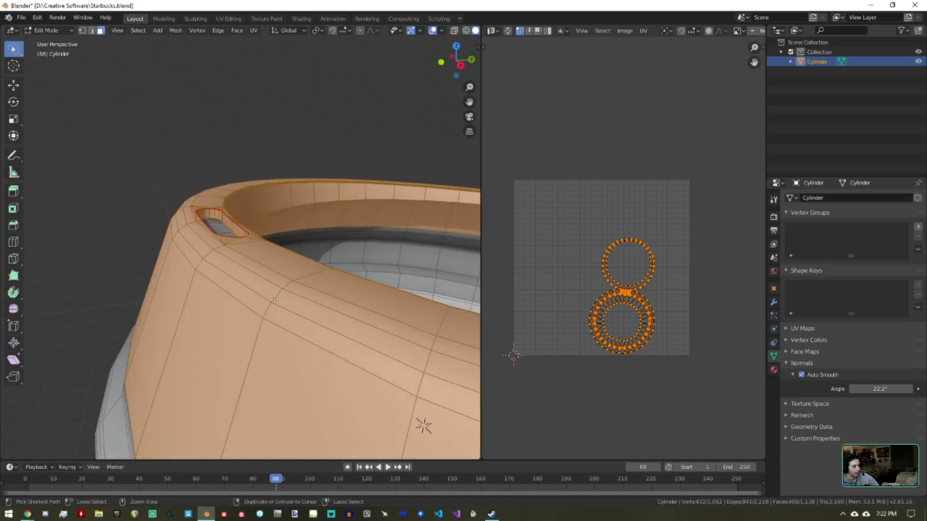
# Step: Unwrap the selected upper lid section without a vertical seam and examine its circular UV layout
pyautogui.scroll(-4, 275, 193)
pyautogui.keyDown('shift'); pyautogui.moveTo(265, 184); pyautogui.dragTo(167, 88, button='middle'); pyautogui.keyUp('shift')
pyautogui.moveTo(292, 200); pyautogui.dragTo(358, 223, button='middle')
pyautogui.scroll(2, 333, 203)
pyautogui.scroll(-2, 299, 206)
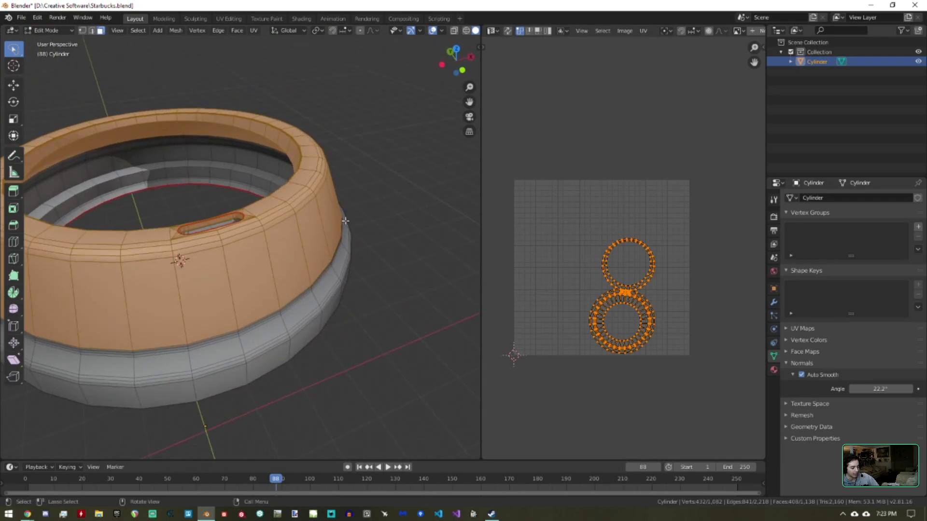
pyautogui.press('u')
pyautogui.click(319, 222)
pyautogui.scroll(4, 615, 291)
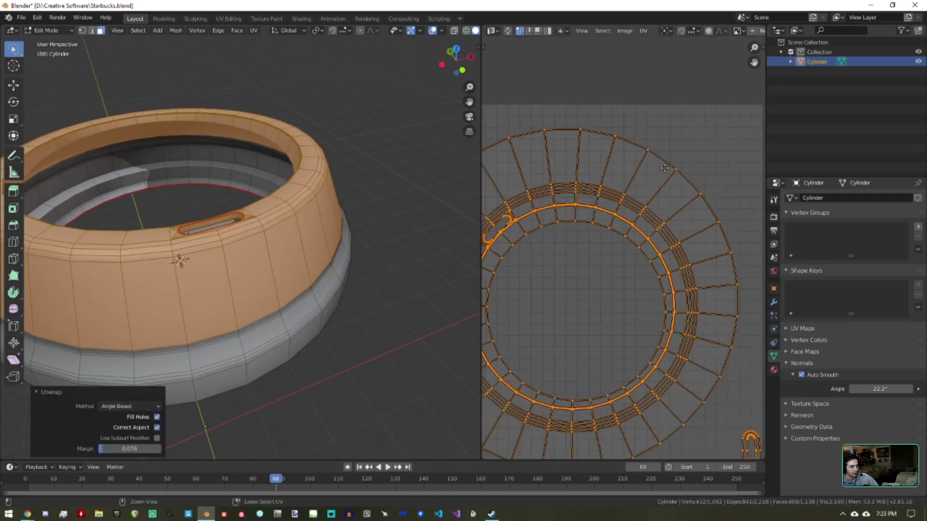
pyautogui.keyDown('ctrl'); pyautogui.moveTo(664, 168); pyautogui.dragTo(532, 190, button='middle'); pyautogui.keyUp('ctrl')
pyautogui.keyDown('ctrl'); pyautogui.moveTo(593, 346); pyautogui.dragTo(643, 203, button='middle'); pyautogui.keyUp('ctrl')
pyautogui.keyDown('ctrl'); pyautogui.moveTo(639, 243); pyautogui.dragTo(651, 84, button='middle'); pyautogui.keyUp('ctrl')
# Step: Mark a vertical seam from the lid's inner bottom edge over the rim and down the outer wall, opposite the sip hole
pyautogui.moveTo(268, 218); pyautogui.dragTo(3, 49, button='middle')
pyautogui.click(92, 31)
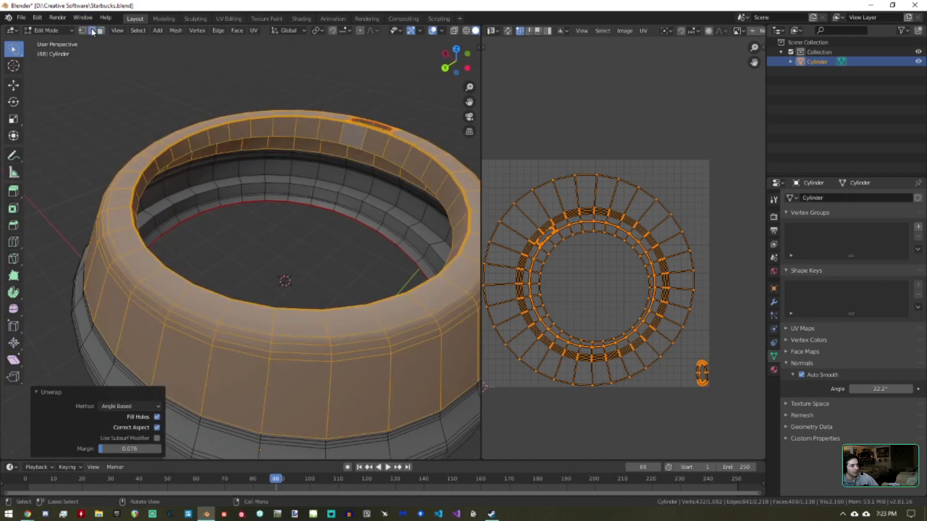
pyautogui.keyDown('shift'); pyautogui.moveTo(395, 169); pyautogui.dragTo(143, 315, button='middle'); pyautogui.keyUp('shift')
pyautogui.keyDown('shift'); pyautogui.moveTo(206, 241); pyautogui.dragTo(324, 137, button='middle'); pyautogui.keyUp('shift')
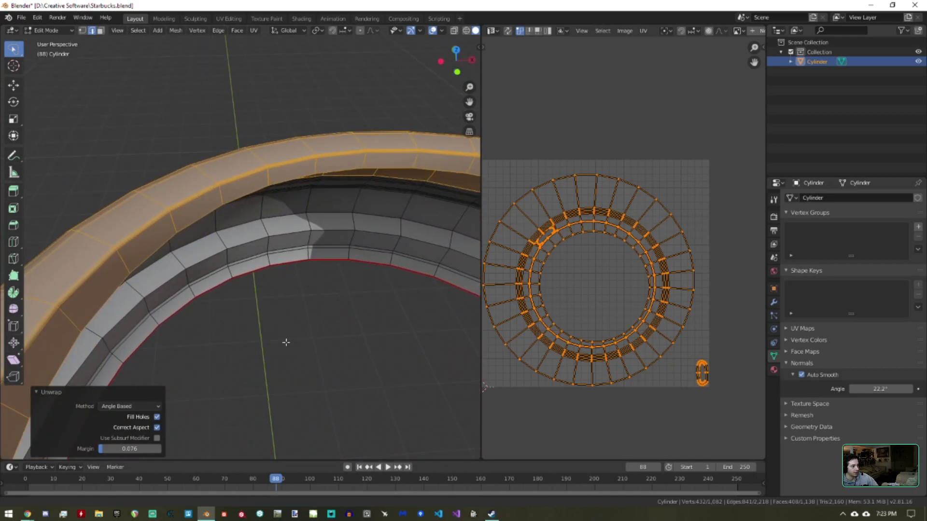
pyautogui.keyDown('ctrl'); pyautogui.moveTo(286, 341); pyautogui.dragTo(326, 227, button='middle'); pyautogui.keyUp('ctrl')
pyautogui.hotkey('alt', 'a')
pyautogui.moveTo(287, 258); pyautogui.dragTo(118, 261, button='middle')
pyautogui.rightClick(117, 261)
pyautogui.click(151, 271)
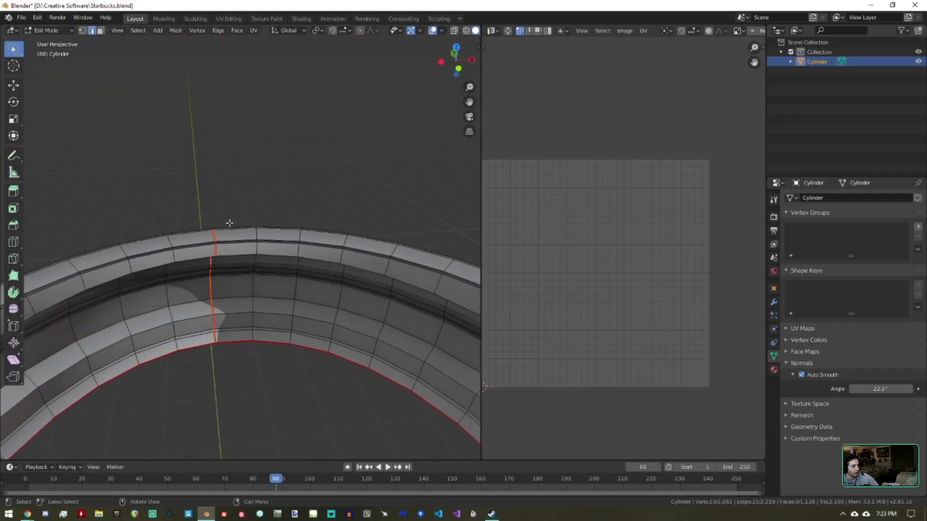
# Step: Select all linked lid faces in face selection mode
pyautogui.moveTo(227, 221); pyautogui.dragTo(70, 54, button='middle')
pyautogui.click(101, 31)
pyautogui.moveTo(232, 159); pyautogui.dragTo(258, 181, button='middle')
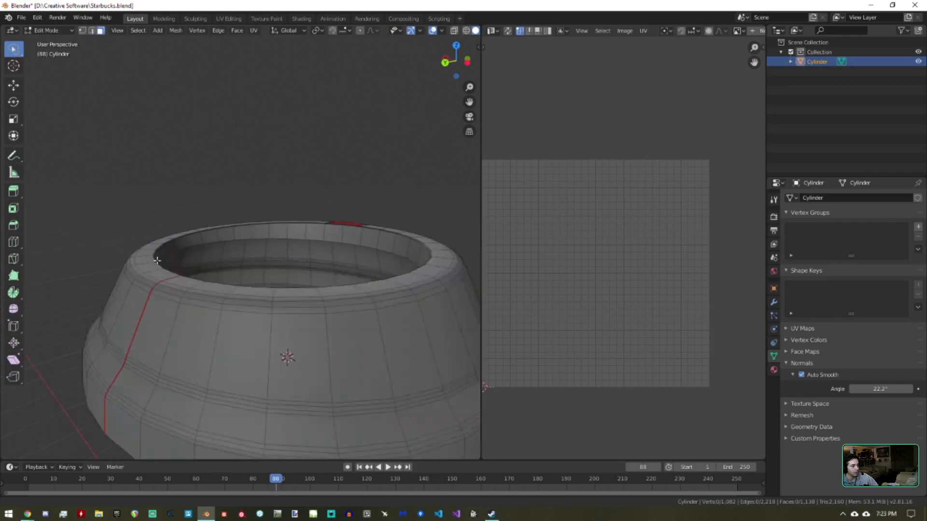
pyautogui.press('l')
pyautogui.keyDown('shift'); pyautogui.moveTo(338, 212); pyautogui.dragTo(125, 246, button='middle'); pyautogui.keyUp('shift')
pyautogui.scroll(-1, 125, 247)
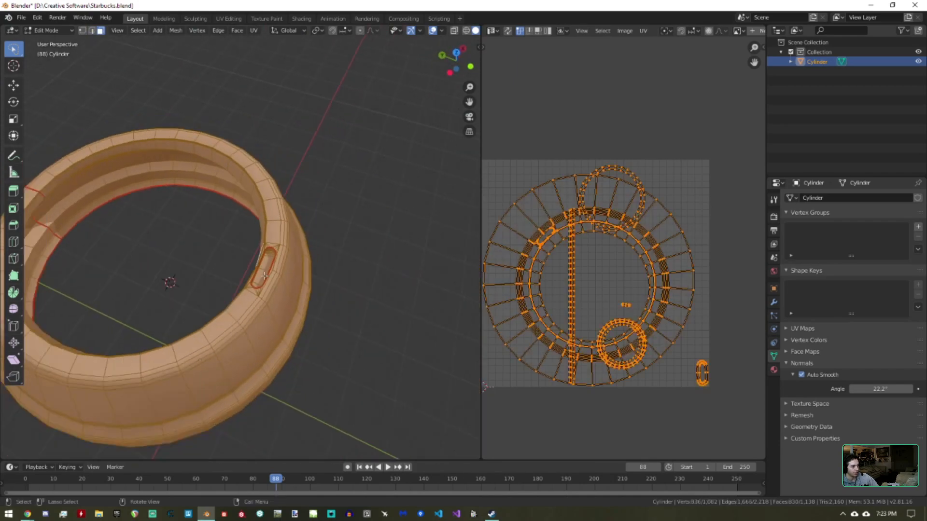
# Step: Deselect the linked faces inside the sip hole, delimited by its seam
pyautogui.scroll(2, 266, 271)
pyautogui.scroll(-3, 267, 272)
pyautogui.scroll(2, 267, 271)
pyautogui.scroll(-1, 267, 272)
pyautogui.scroll(1, 267, 271)
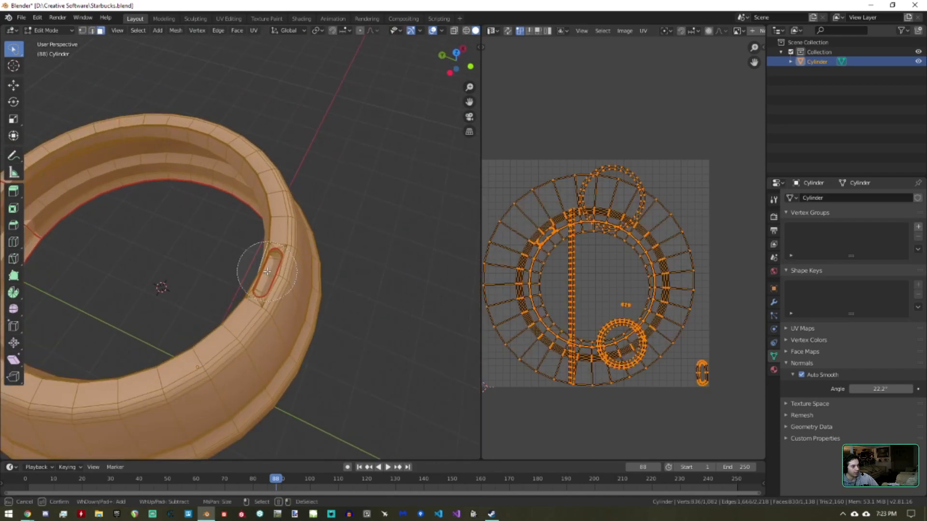
pyautogui.press('l')
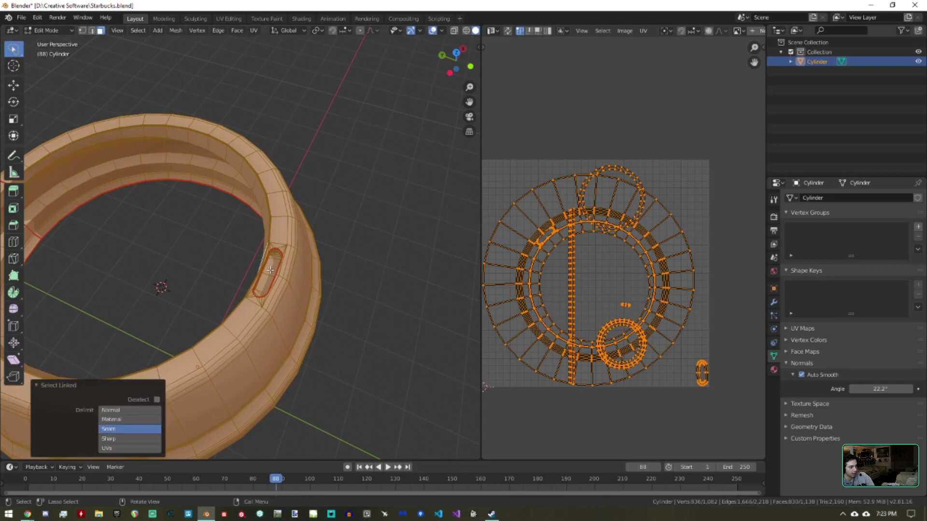
pyautogui.hotkey('shift', 'l')
# Step: Unwrap the selected lid shell without the sip hole's inner faces
pyautogui.moveTo(295, 267); pyautogui.dragTo(328, 202, button='middle')
pyautogui.press('u')
pyautogui.click(322, 203)
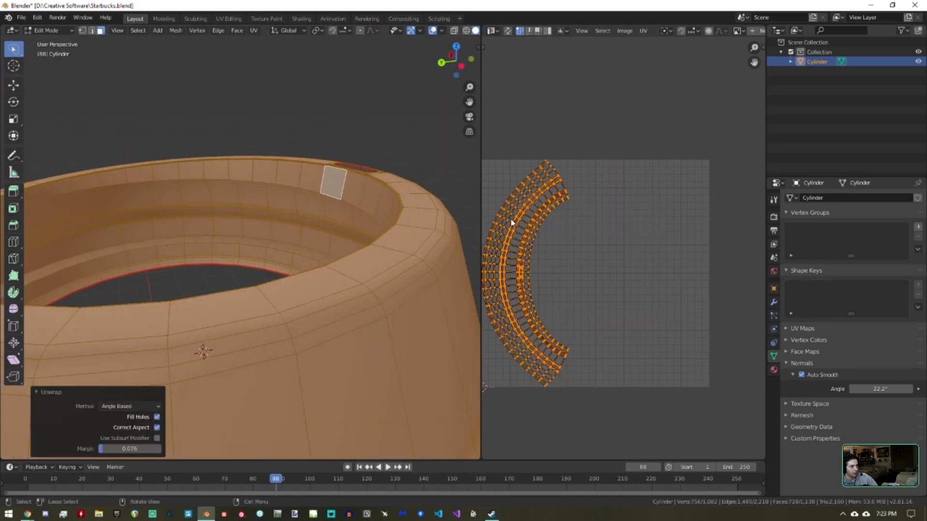
# Step: Examine the lid shell's curved UV strip, its end edges and the cutout for the sip hole
pyautogui.scroll(3, 619, 209)
pyautogui.keyDown('ctrl'); pyautogui.moveTo(618, 208); pyautogui.dragTo(614, 133, button='middle'); pyautogui.keyUp('ctrl')
pyautogui.moveTo(562, 247); pyautogui.dragTo(598, 240, button='middle')
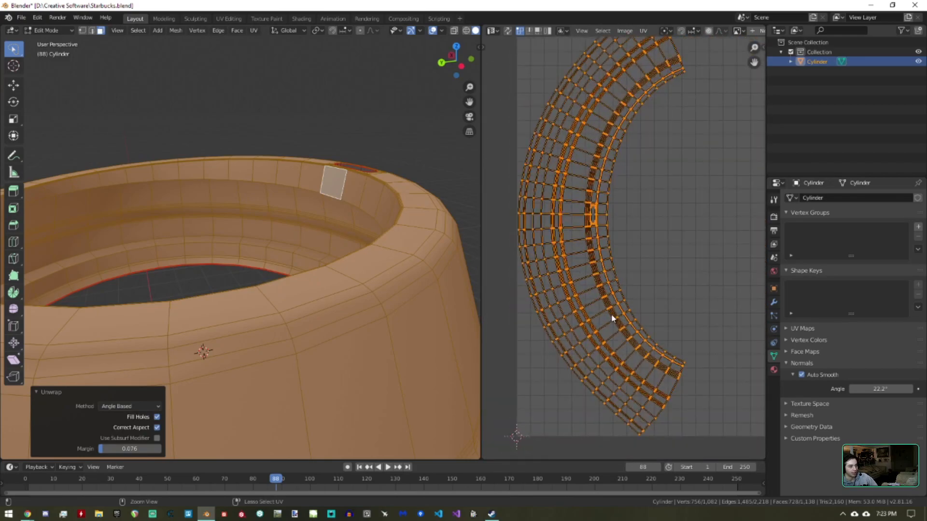
pyautogui.moveTo(657, 104); pyautogui.dragTo(602, 352, button='middle')
pyautogui.keyDown('ctrl'); pyautogui.moveTo(610, 264); pyautogui.dragTo(628, 228, button='middle'); pyautogui.keyUp('ctrl')
pyautogui.keyDown('ctrl'); pyautogui.moveTo(636, 184); pyautogui.dragTo(654, 41, button='middle'); pyautogui.keyUp('ctrl')
pyautogui.keyDown('ctrl'); pyautogui.moveTo(653, 258); pyautogui.dragTo(610, 130, button='middle'); pyautogui.keyUp('ctrl')
pyautogui.keyDown('ctrl'); pyautogui.moveTo(576, 293); pyautogui.dragTo(555, 130, button='middle'); pyautogui.keyUp('ctrl')
pyautogui.moveTo(519, 336); pyautogui.dragTo(623, 251, button='middle')
# Step: Select the ring of side wall faces inside the sip hole, unwrap it and check its UV loop
pyautogui.moveTo(389, 240); pyautogui.dragTo(253, 252, button='middle')
pyautogui.keyDown('shift'); pyautogui.moveTo(290, 308); pyautogui.dragTo(292, 251, button='middle'); pyautogui.keyUp('shift')
pyautogui.moveTo(292, 251); pyautogui.dragTo(314, 247, button='middle')
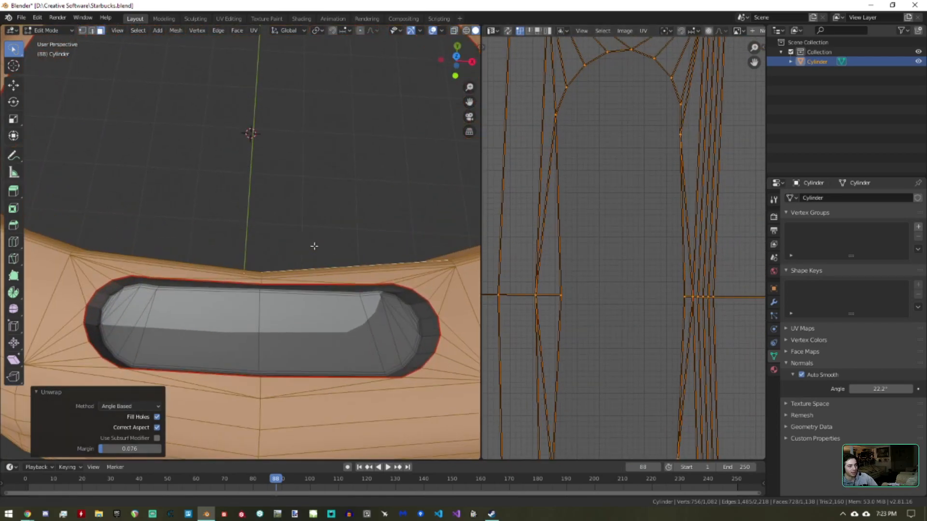
pyautogui.moveTo(303, 328); pyautogui.dragTo(322, 235, button='middle')
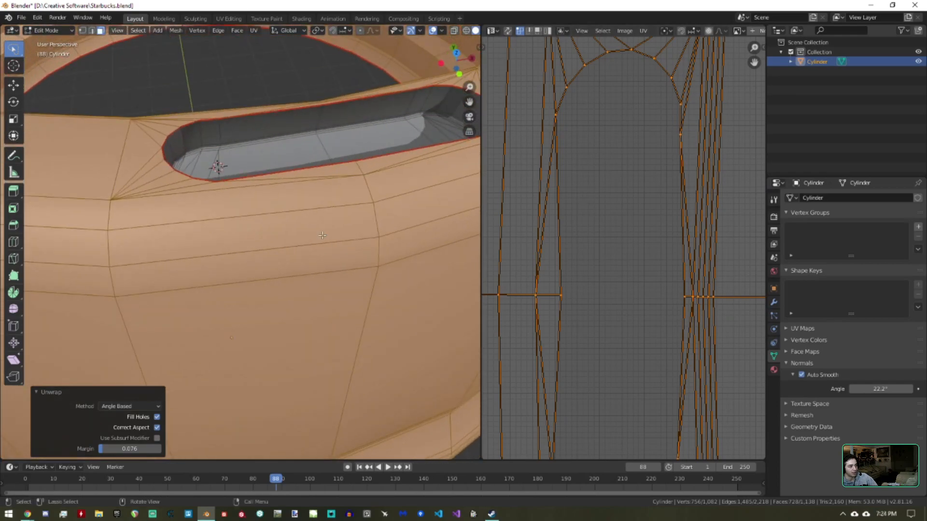
pyautogui.keyDown('alt'); pyautogui.click(200, 138); pyautogui.keyUp('alt')
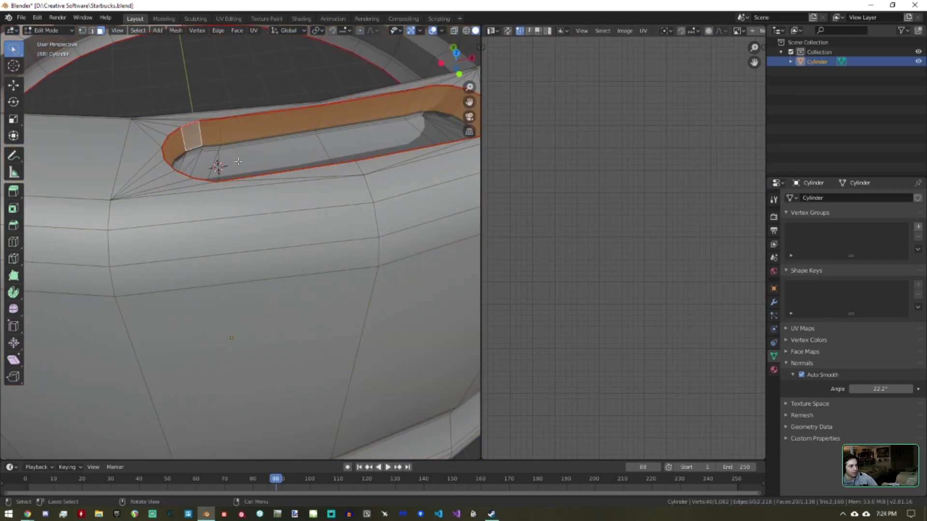
pyautogui.moveTo(239, 161); pyautogui.dragTo(223, 174, button='middle')
pyautogui.press('u')
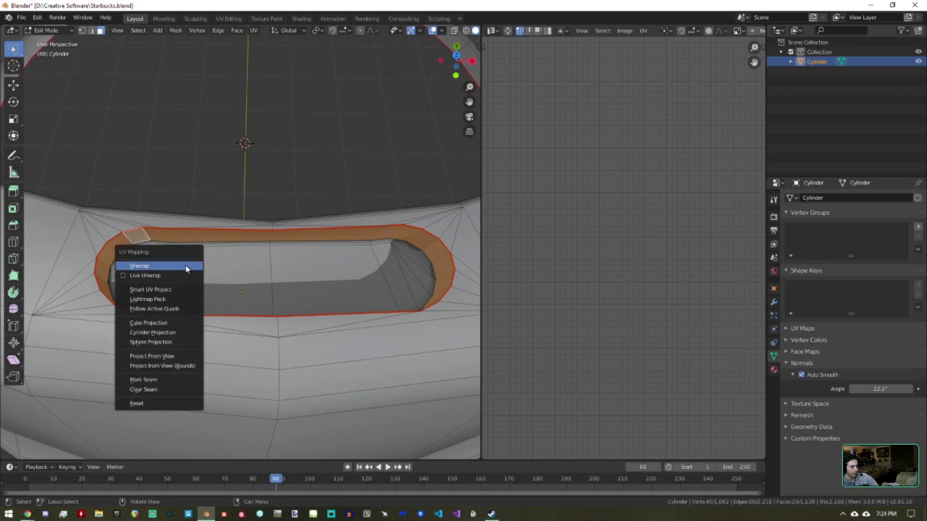
pyautogui.click(185, 266)
pyautogui.scroll(-2, 621, 323)
pyautogui.keyDown('ctrl'); pyautogui.moveTo(621, 323); pyautogui.dragTo(512, 297, button='middle'); pyautogui.keyUp('ctrl')
# Step: Extend the selection from the sip hole's wall ring to all faces inside its seam and unwrap them together
pyautogui.press('ctrl+KP_Add')
pyautogui.press('ctrl+KP_Add')
pyautogui.press('ctrl+KP_Add')
pyautogui.press('ctrl+KP_Add')
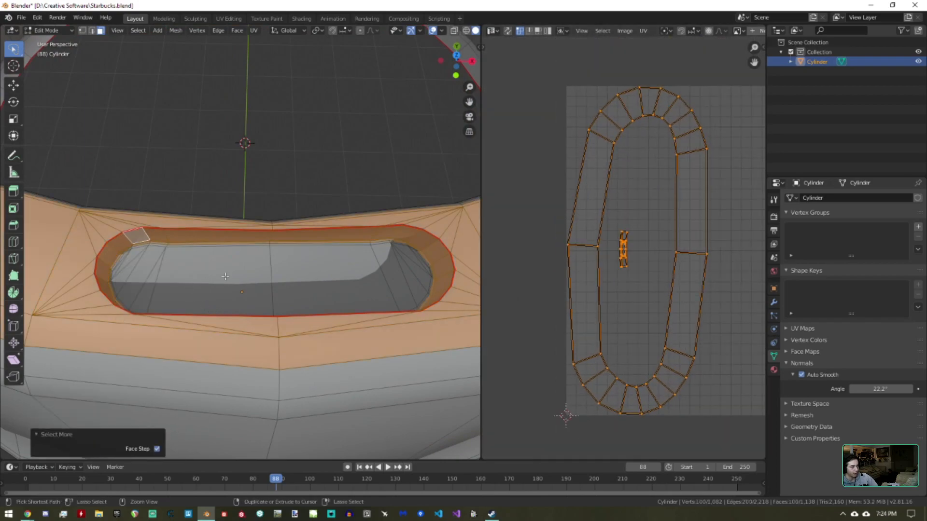
pyautogui.press('ctrl+KP_Subtract')
pyautogui.press('ctrl+KP_Subtract')
pyautogui.press('ctrl+KP_Subtract')
pyautogui.press('ctrl+KP_Subtract')
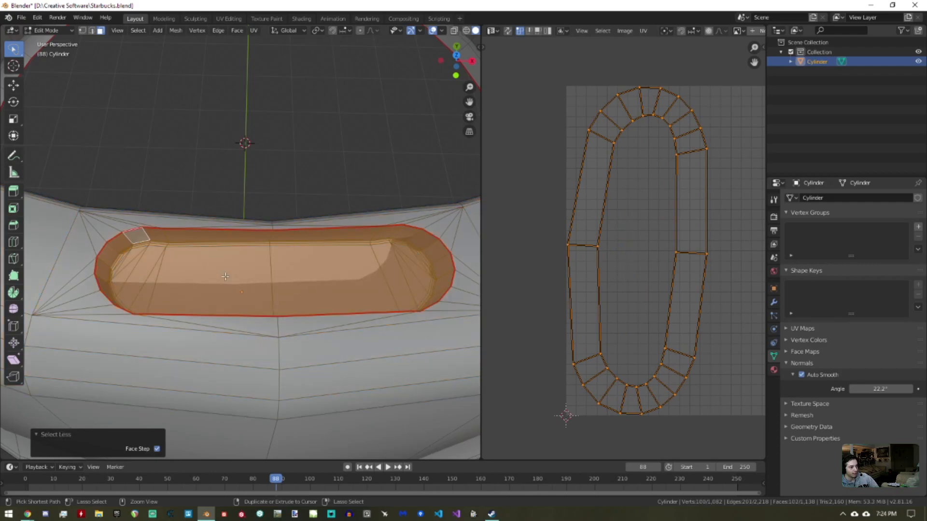
pyautogui.press('u')
pyautogui.click(225, 278)
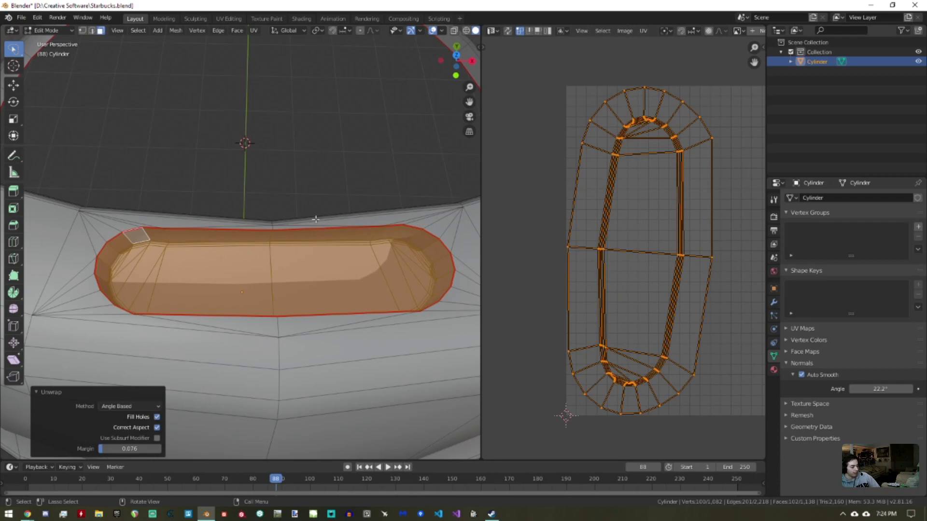
# Step: Reveal all hidden parts of the cup and show the whole lid beside the complete UV layout
pyautogui.scroll(-6, 316, 220)
pyautogui.scroll(-4, 309, 173)
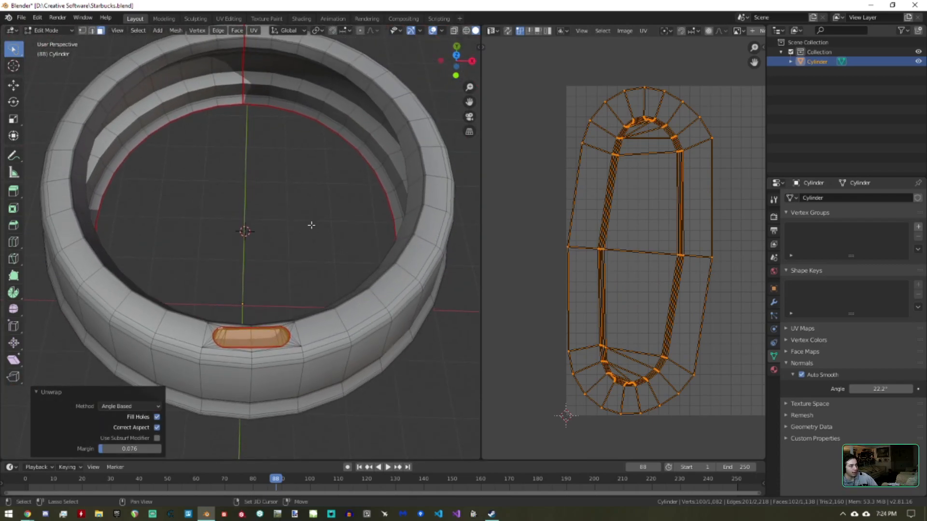
pyautogui.hotkey('ctrl', 'l')
pyautogui.hotkey('alt', 'h')
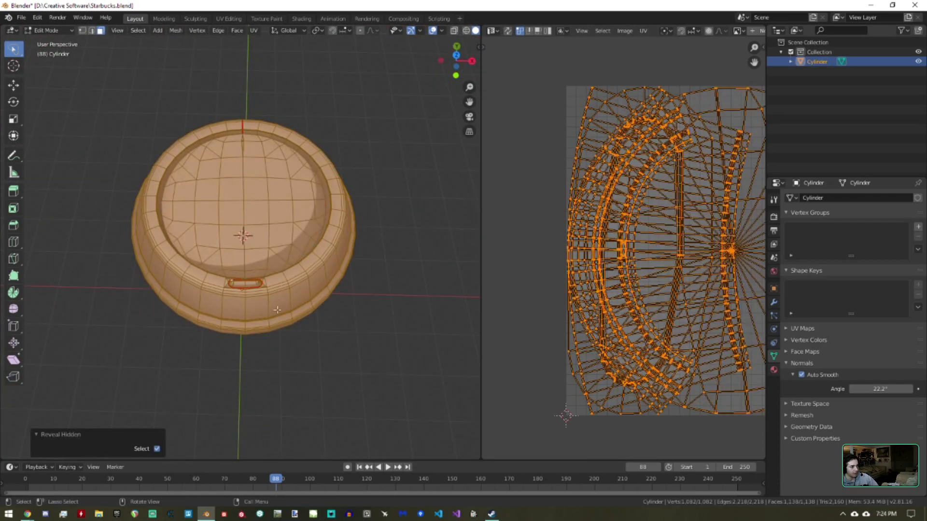
pyautogui.moveTo(298, 251); pyautogui.dragTo(314, 211, button='middle')
pyautogui.keyDown('ctrl'); pyautogui.moveTo(646, 261); pyautogui.dragTo(648, 352, button='middle'); pyautogui.keyUp('ctrl')
pyautogui.moveTo(282, 305); pyautogui.dragTo(326, 278, button='middle')
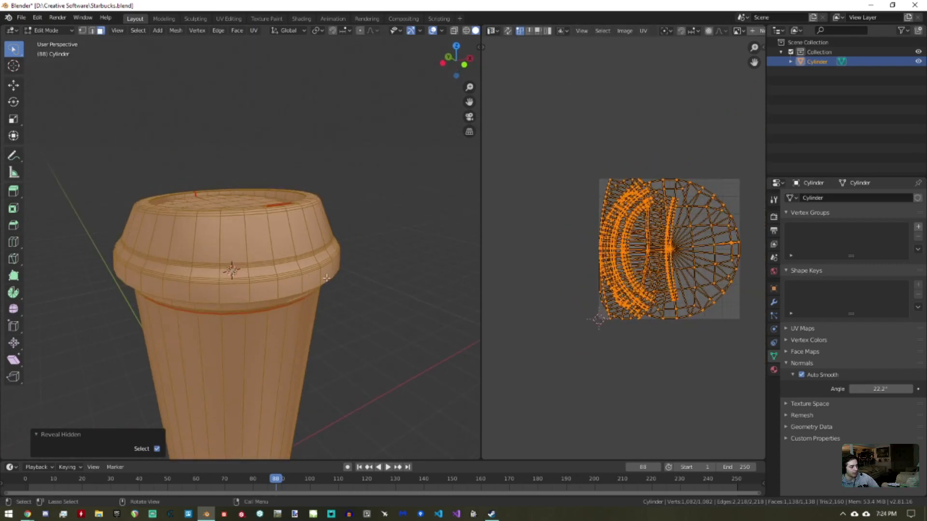
pyautogui.moveTo(657, 265); pyautogui.dragTo(620, 248, button='middle')
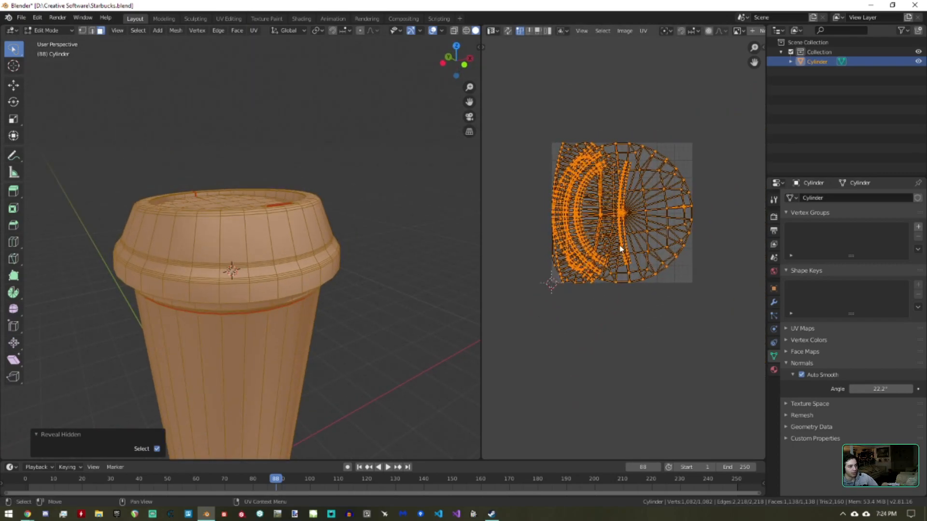
# Step: Switch to the presentation in Chrome, read the important notes slide on seams and UV islands, and return to Blender
pyautogui.moveTo(27, 514)
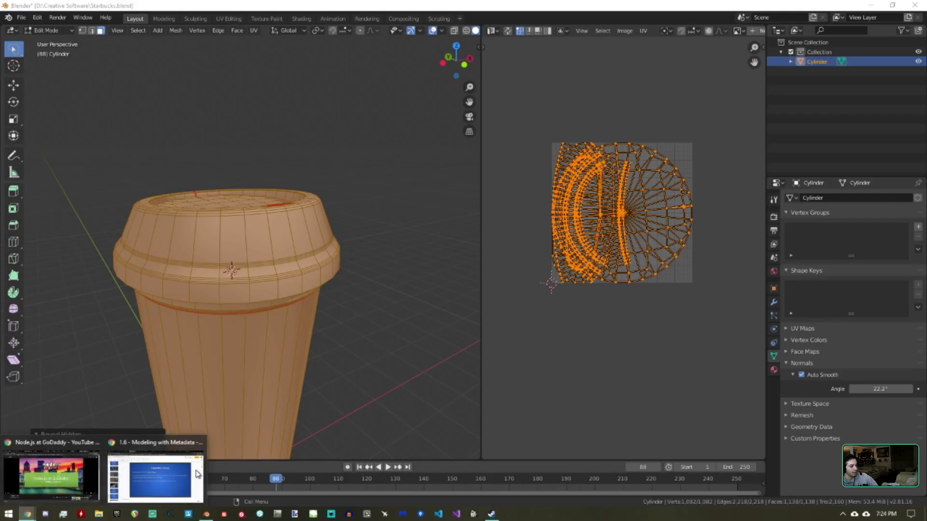
pyautogui.click(161, 475)
pyautogui.click(797, 67)
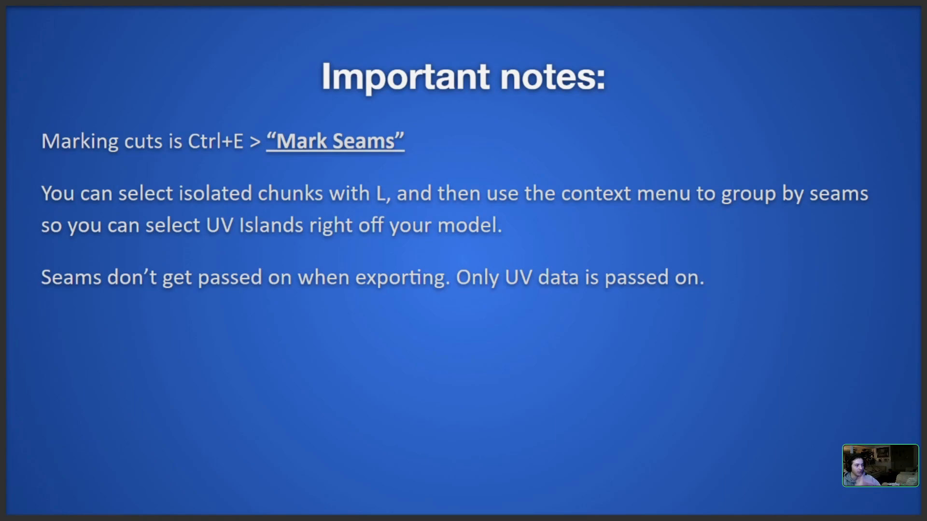
pyautogui.hotkey('alt', 'Tab')
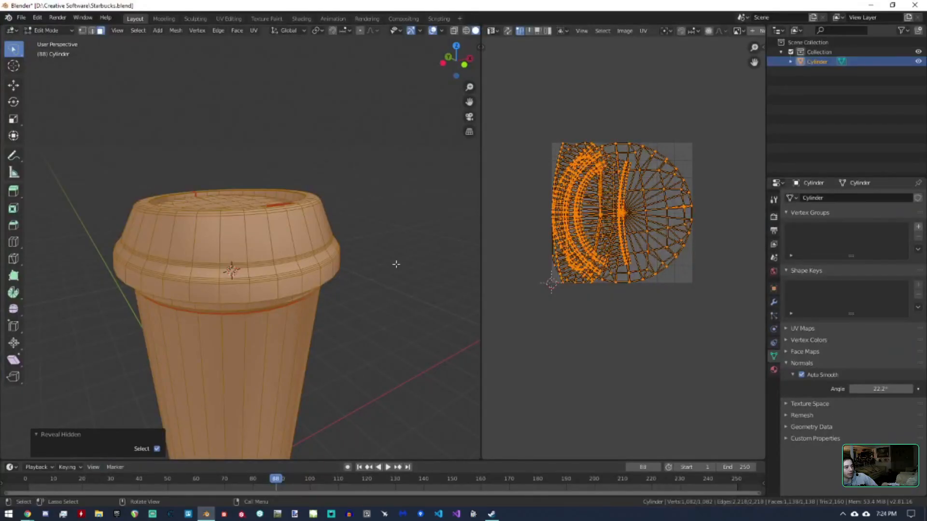
# Step: Deselect the whole cup and set edge selection mode for working on the lid's recessed top
pyautogui.moveTo(393, 263); pyautogui.dragTo(267, 234, button='middle')
pyautogui.keyDown('shift'); pyautogui.moveTo(223, 261); pyautogui.dragTo(275, 261, button='middle'); pyautogui.keyUp('shift')
pyautogui.hotkey('alt', 'a')
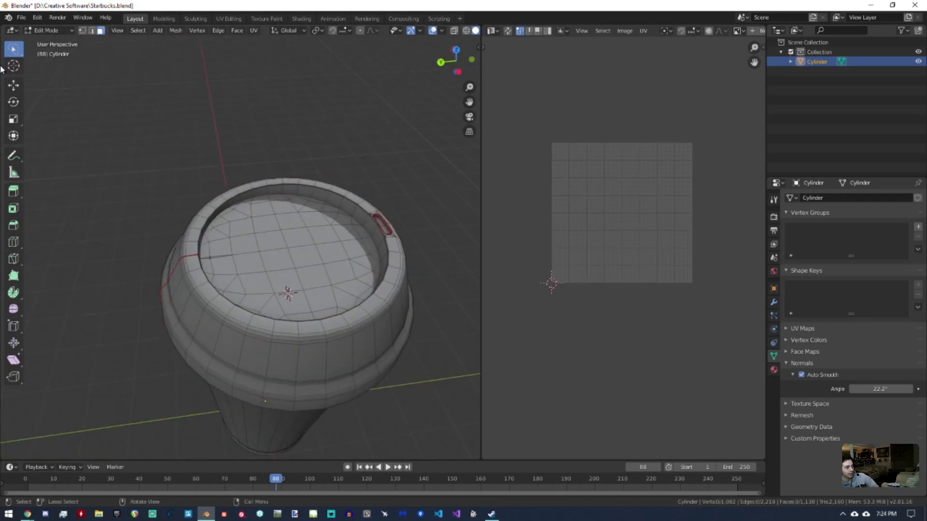
pyautogui.click(91, 30)
pyautogui.scroll(5, 316, 170)
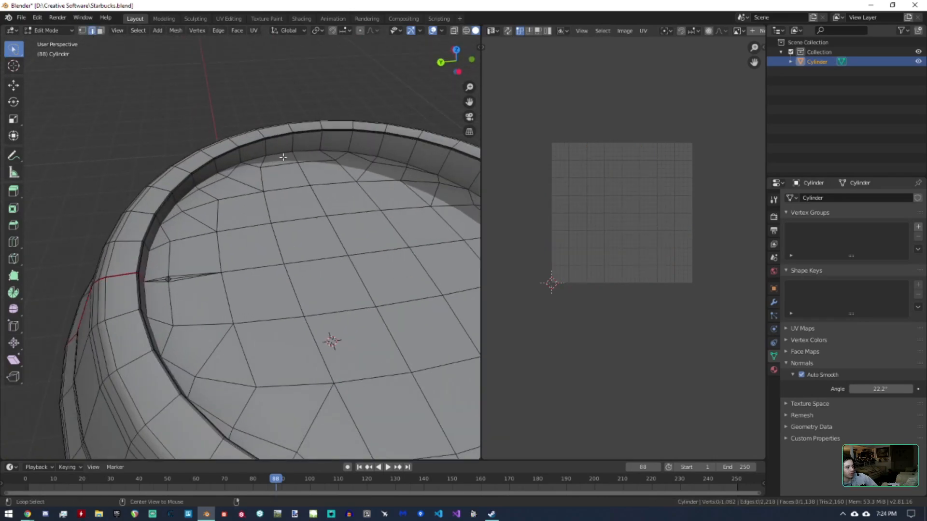
pyautogui.moveTo(280, 168); pyautogui.dragTo(209, 190, button='middle')
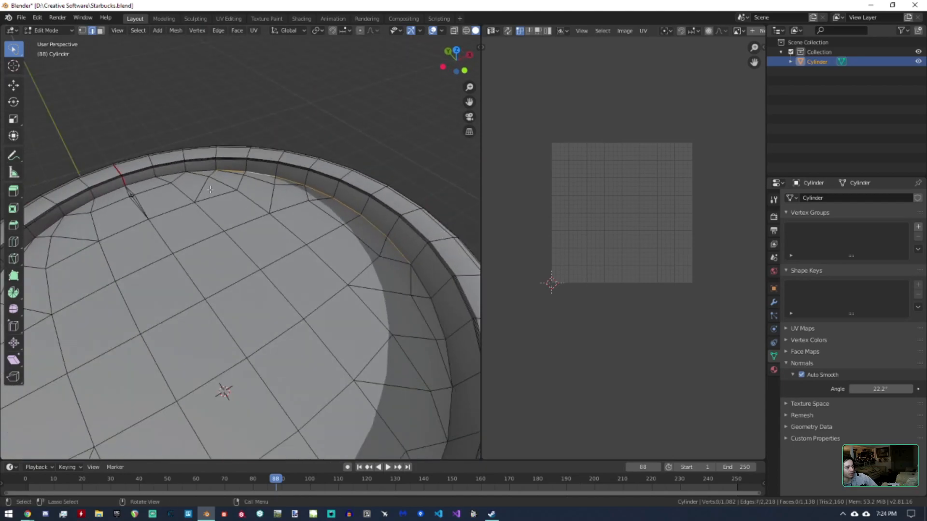
pyautogui.click(101, 31)
pyautogui.click(90, 31)
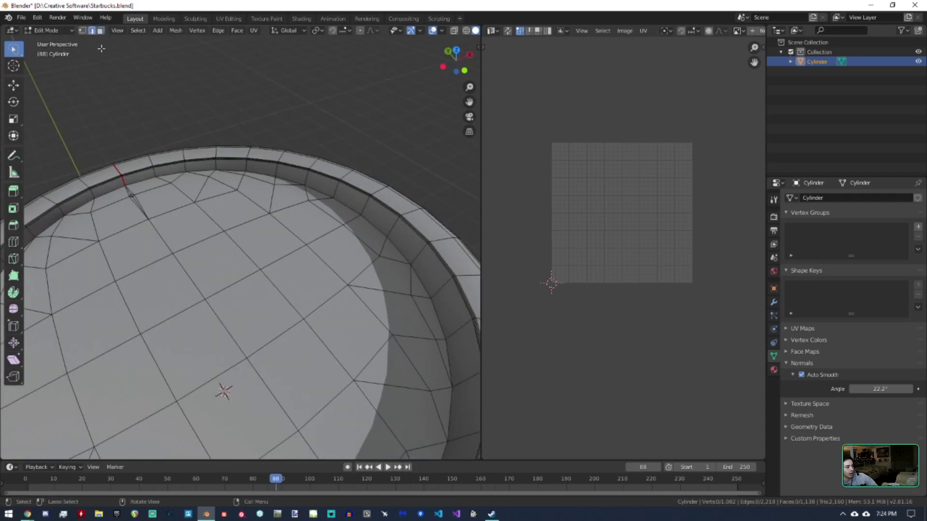
# Step: Select all faces of the lid's recessed top from a surrounding loop and mark their edges as seams
pyautogui.keyDown('alt'); pyautogui.click(138, 176); pyautogui.keyUp('alt')
pyautogui.press('ctrl+KP_Add')
pyautogui.press('ctrl+KP_Add')
pyautogui.press('ctrl+KP_Add')
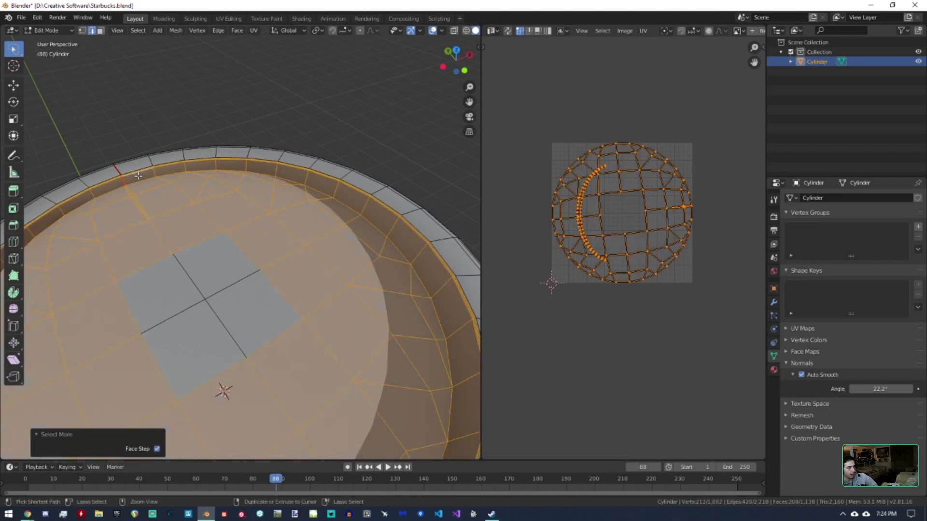
pyautogui.press('ctrl+KP_Subtract')
pyautogui.press('ctrl+KP_Subtract')
pyautogui.press('ctrl+KP_Subtract')
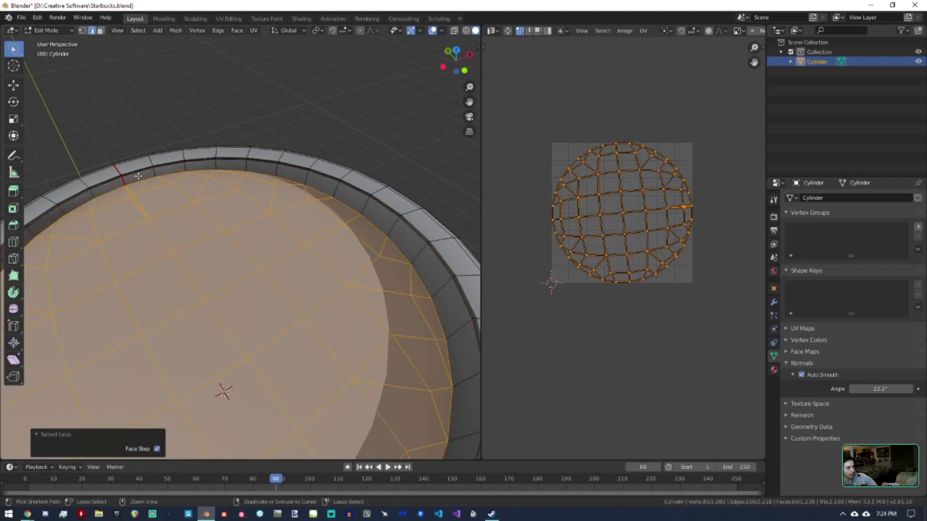
pyautogui.hotkey('ctrl', 'e')
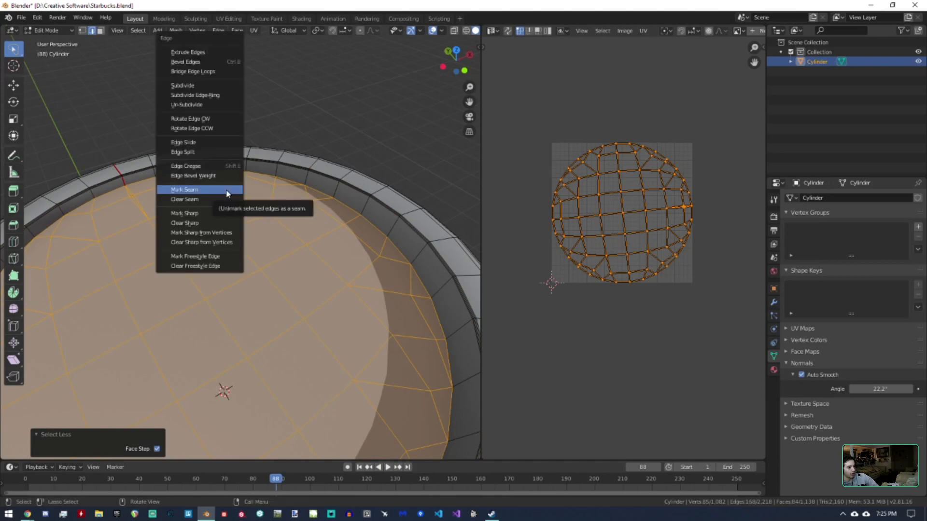
pyautogui.click(227, 191)
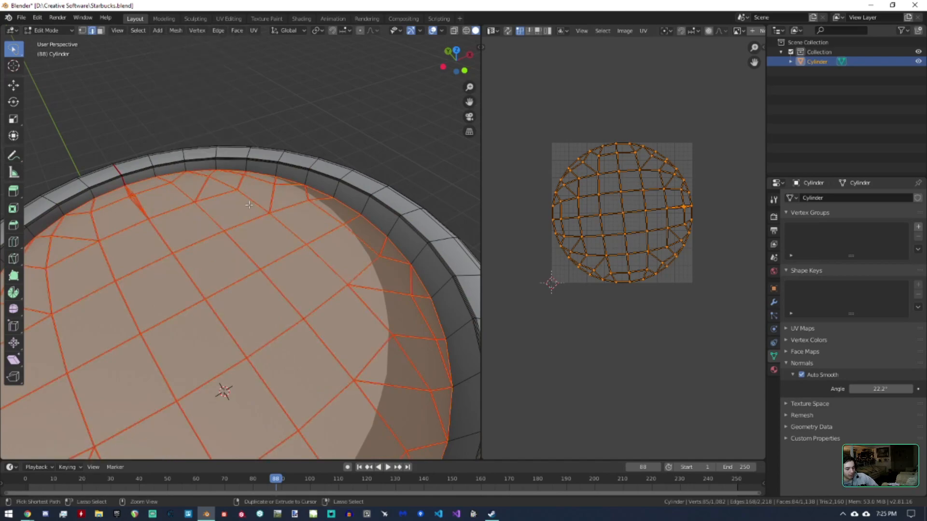
# Step: Clear the seams from all edges of the lid's recessed top in face selection mode
pyautogui.press('ctrl+KP_Subtract')
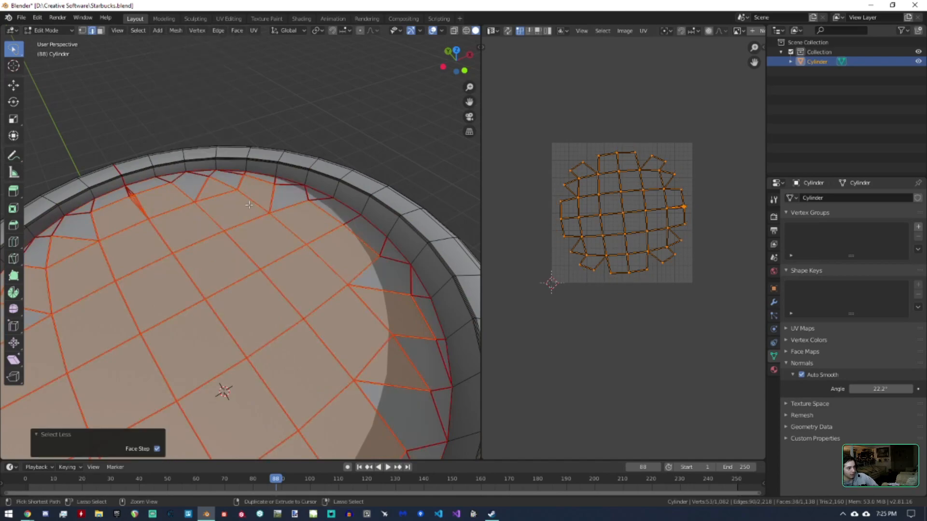
pyautogui.click(102, 32)
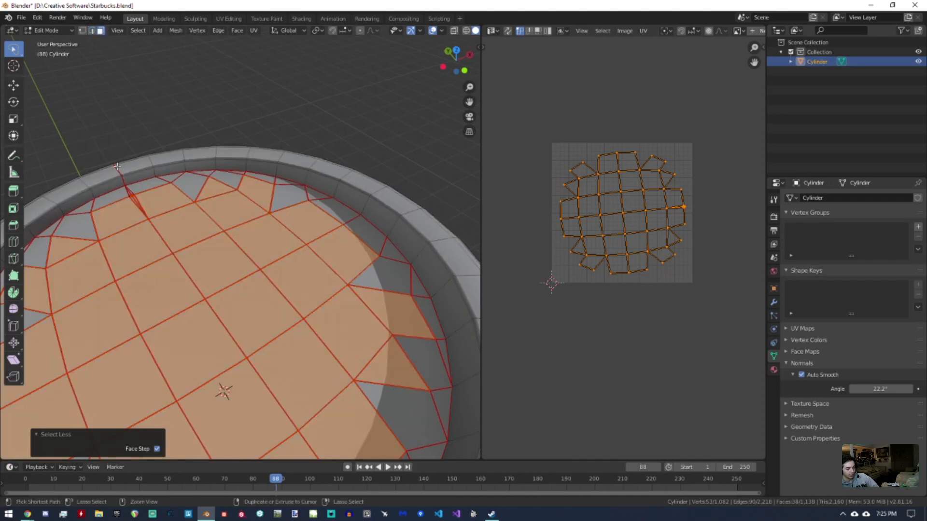
pyautogui.press('ctrl+KP_Add')
pyautogui.moveTo(131, 135); pyautogui.dragTo(246, 187, button='middle')
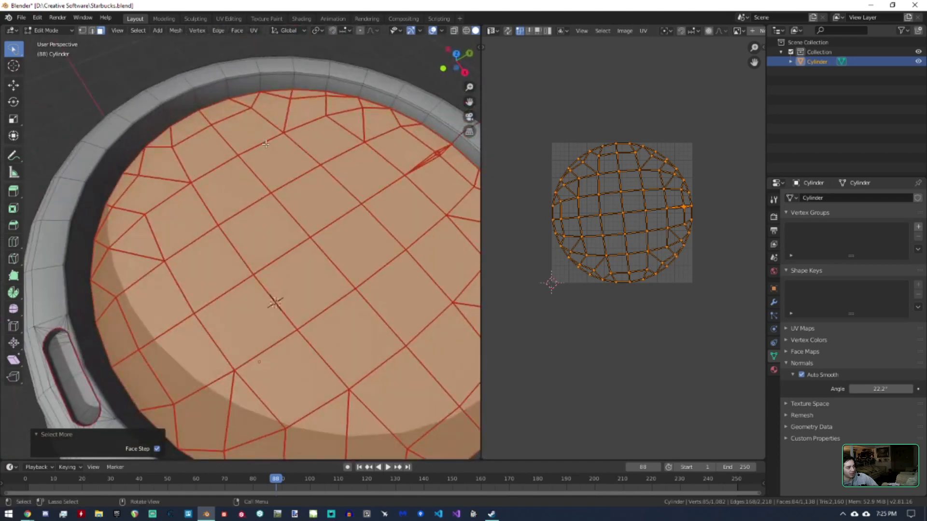
pyautogui.hotkey('ctrl', 'e')
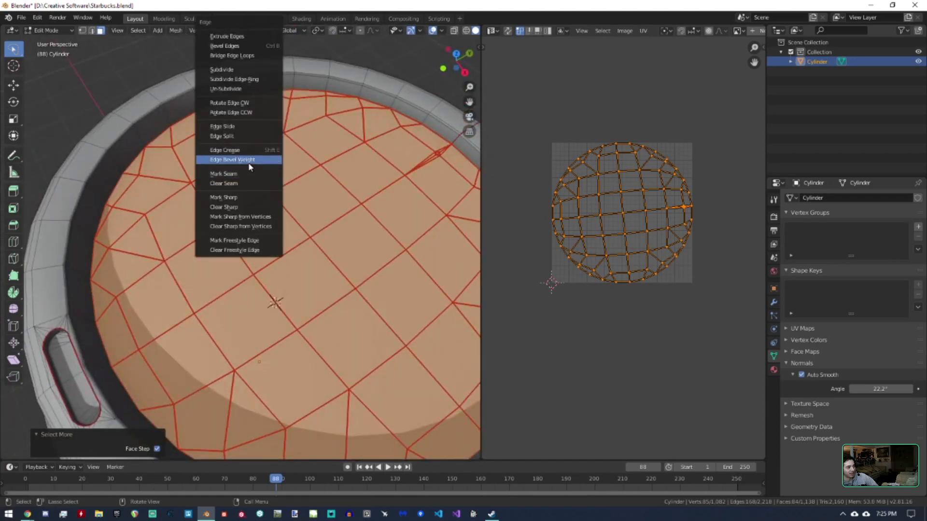
pyautogui.click(248, 189)
# Step: Select the ring of wall faces around the lid's recess and mark all their edges as seams
pyautogui.moveTo(249, 188); pyautogui.dragTo(49, 4, button='middle')
pyautogui.keyDown('alt'); pyautogui.click(245, 96); pyautogui.keyUp('alt')
pyautogui.hotkey('ctrl', 'e')
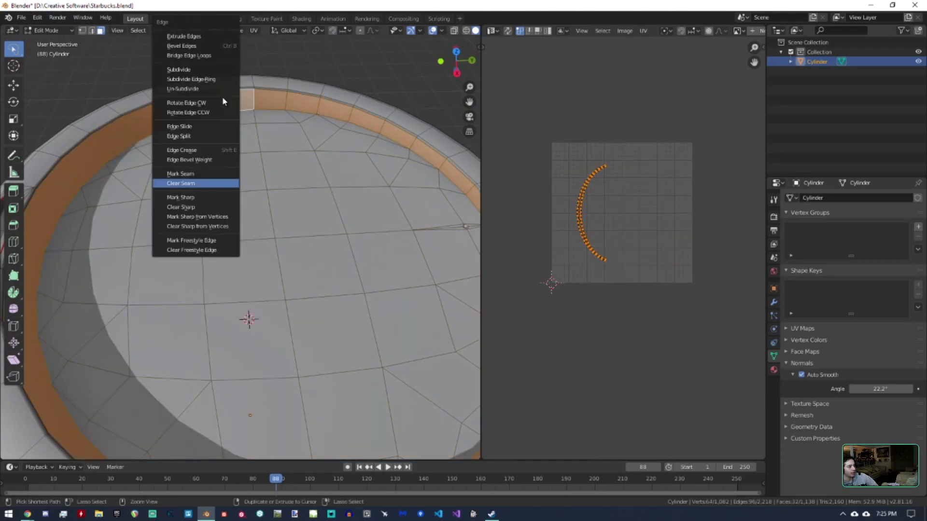
pyautogui.click(193, 175)
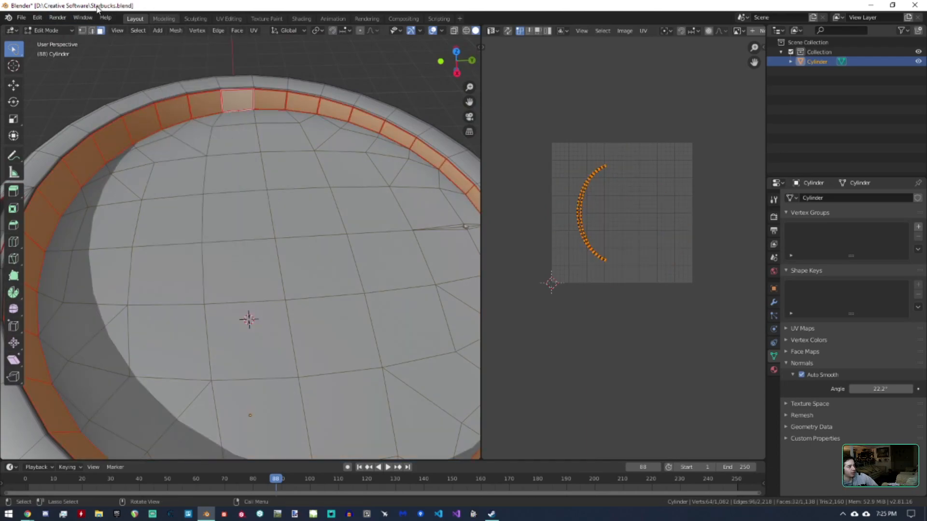
# Step: Try to isolate the upper edge loop of the recess wall in edge mode and clear its seam
pyautogui.click(93, 31)
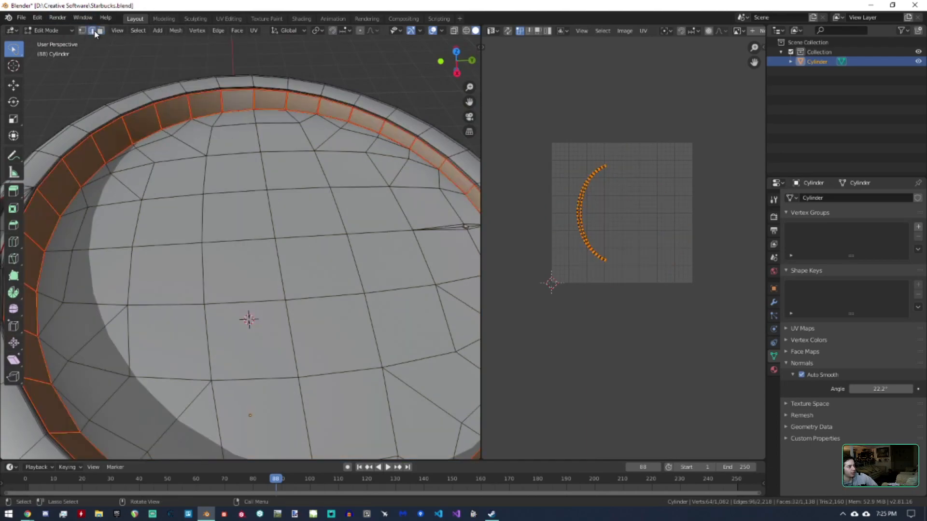
pyautogui.keyDown('shift'); pyautogui.click(151, 134); pyautogui.keyUp('shift')
pyautogui.keyDown('shift'); pyautogui.click(234, 117); pyautogui.keyUp('shift')
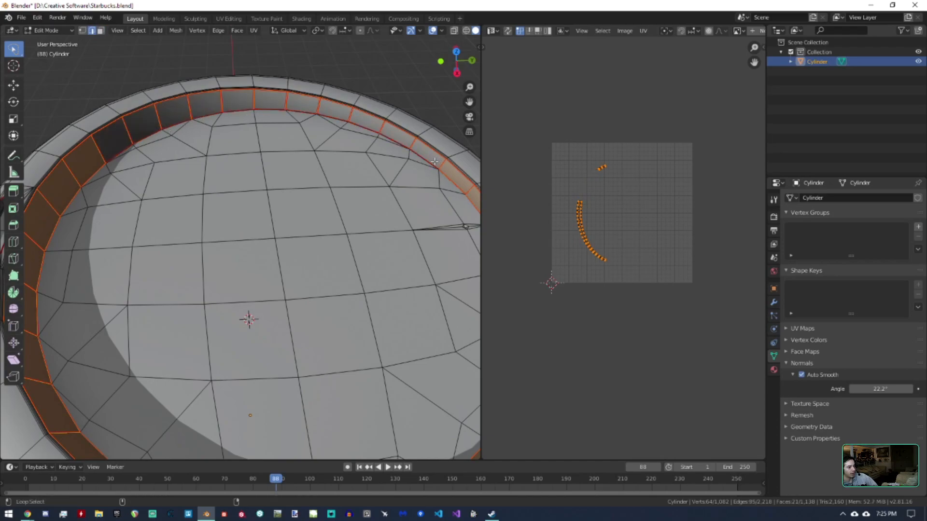
pyautogui.moveTo(434, 161); pyautogui.dragTo(397, 123, button='middle')
pyautogui.keyDown('alt'); pyautogui.click(236, 82); pyautogui.keyUp('alt')
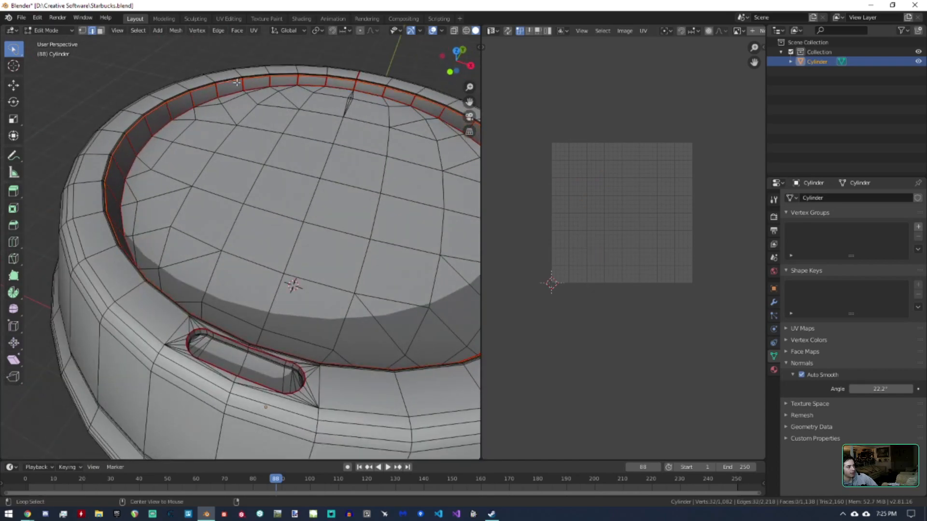
pyautogui.press('ctrl+KP_Add')
pyautogui.press('ctrl+KP_Add')
pyautogui.press('ctrl+KP_Subtract')
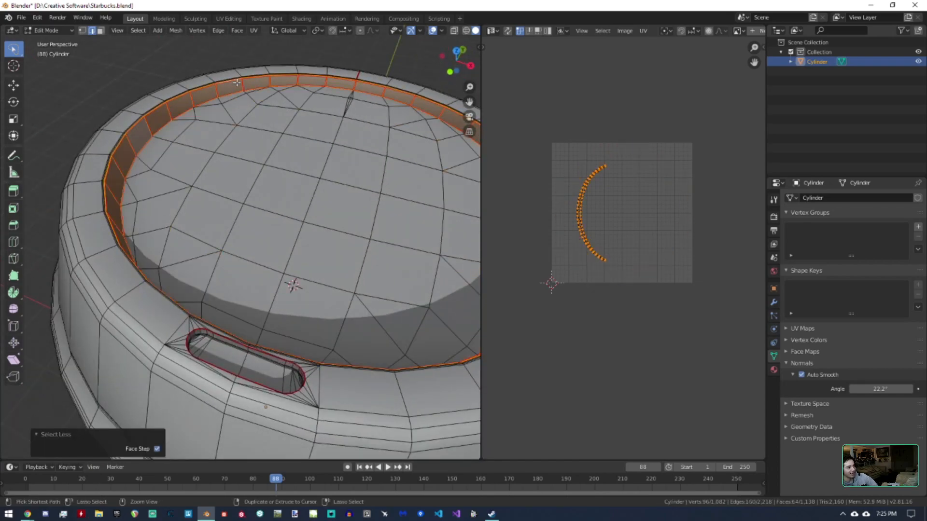
pyautogui.press('ctrl+KP_Subtract')
pyautogui.hotkey('ctrl', 'e')
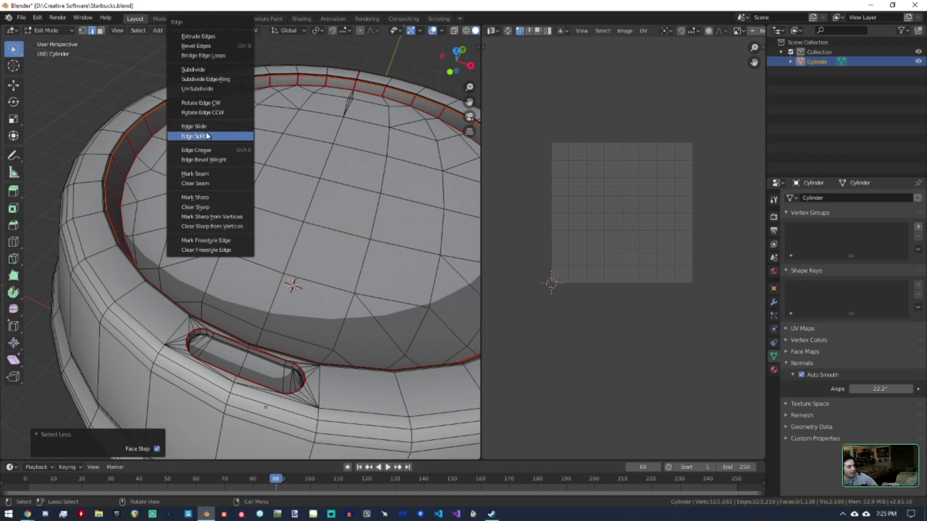
pyautogui.click(212, 206)
# Step: Clear the seam from the upper edge loop of the lid's recess wall and deselect everything
pyautogui.moveTo(280, 154); pyautogui.dragTo(151, 143, button='middle')
pyautogui.hotkey('alt', 'a')
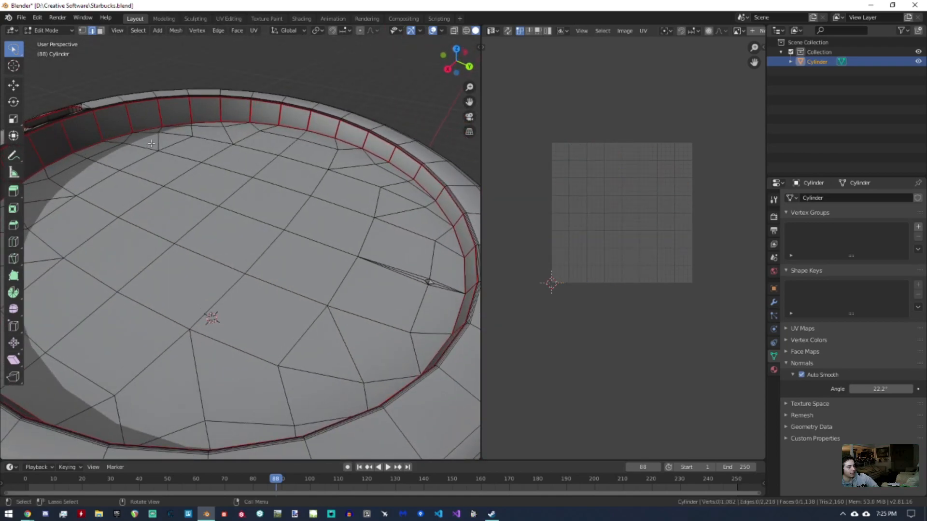
pyautogui.keyDown('alt'); pyautogui.click(217, 129); pyautogui.keyUp('alt')
pyautogui.hotkey('ctrl', 'e')
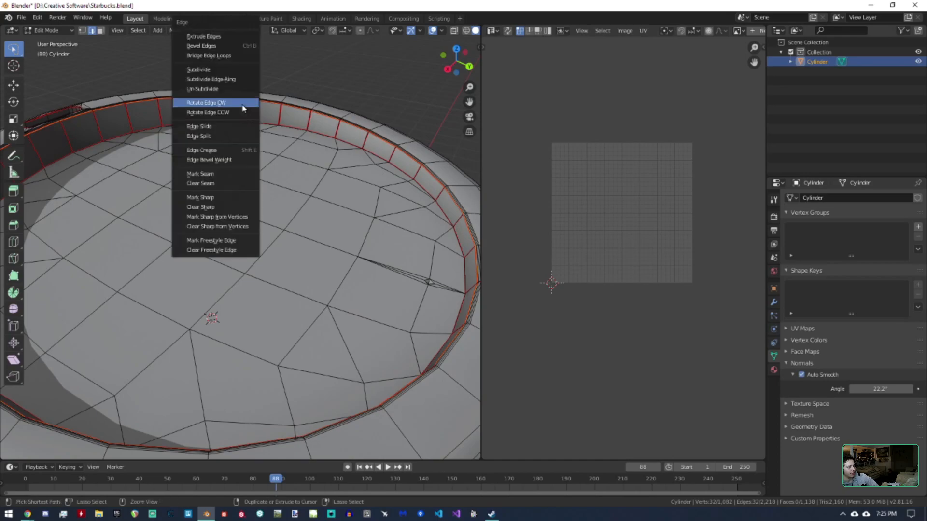
pyautogui.click(214, 187)
pyautogui.press('a')
pyautogui.hotkey('alt', 'a')
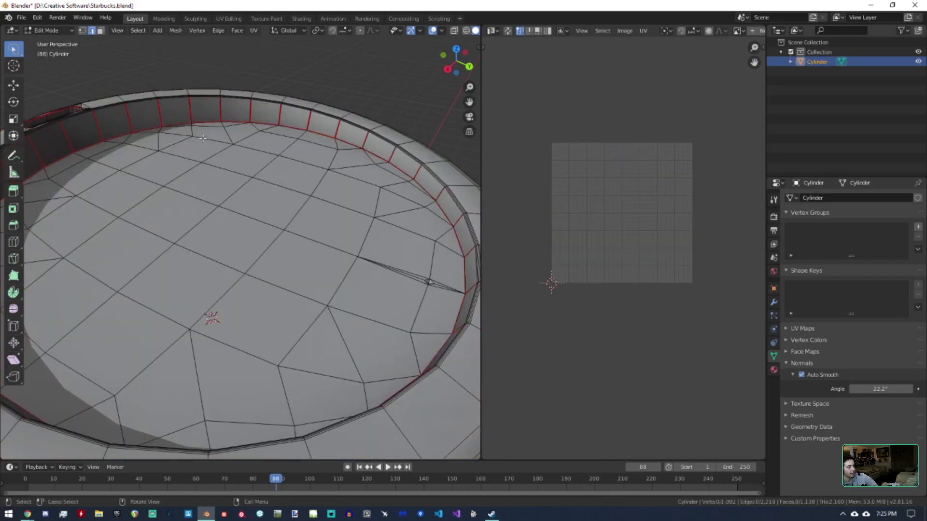
# Step: Select the lid's recessed top disc and the cup body as linked faces delimited by seams
pyautogui.click(100, 31)
pyautogui.moveTo(299, 203); pyautogui.dragTo(236, 231, button='middle')
pyautogui.press('l')
pyautogui.scroll(-3, 316, 186)
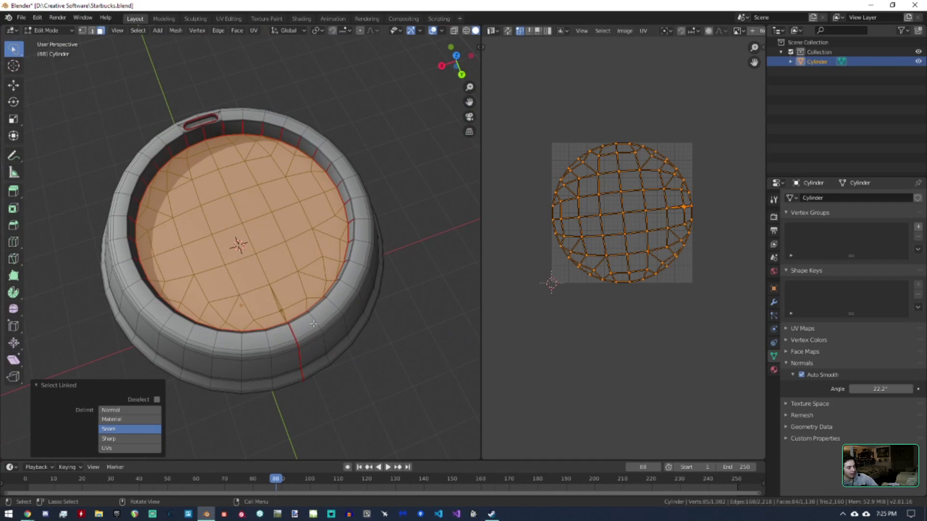
pyautogui.moveTo(314, 323); pyautogui.dragTo(244, 244, button='middle')
pyautogui.scroll(-3, 245, 259)
pyautogui.moveTo(296, 300); pyautogui.dragTo(275, 231, button='middle')
pyautogui.press('l')
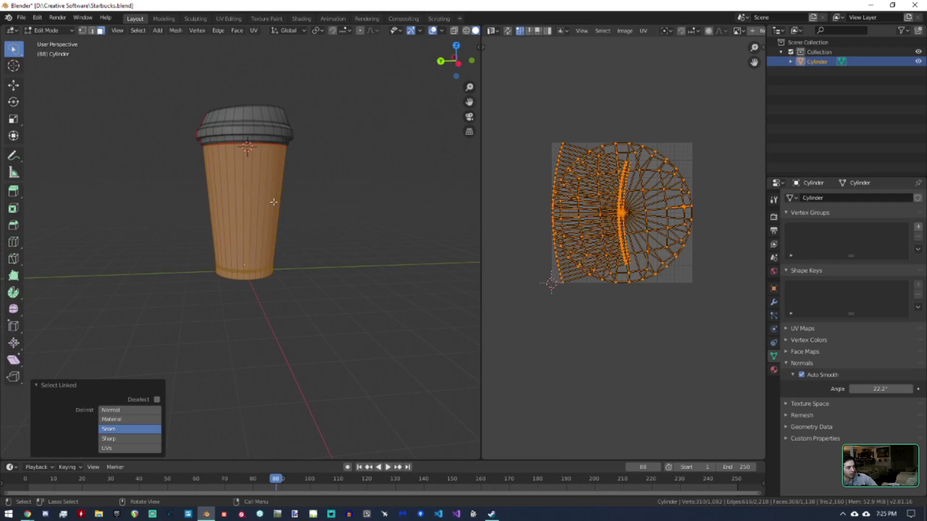
# Step: Set the linked-selection delimit to Normal, and duplicate one side face of the lid about 1 m away along X
pyautogui.click(138, 410)
pyautogui.moveTo(142, 408); pyautogui.dragTo(36, 254, button='middle')
pyautogui.scroll(4, 290, 145)
pyautogui.click(319, 89)
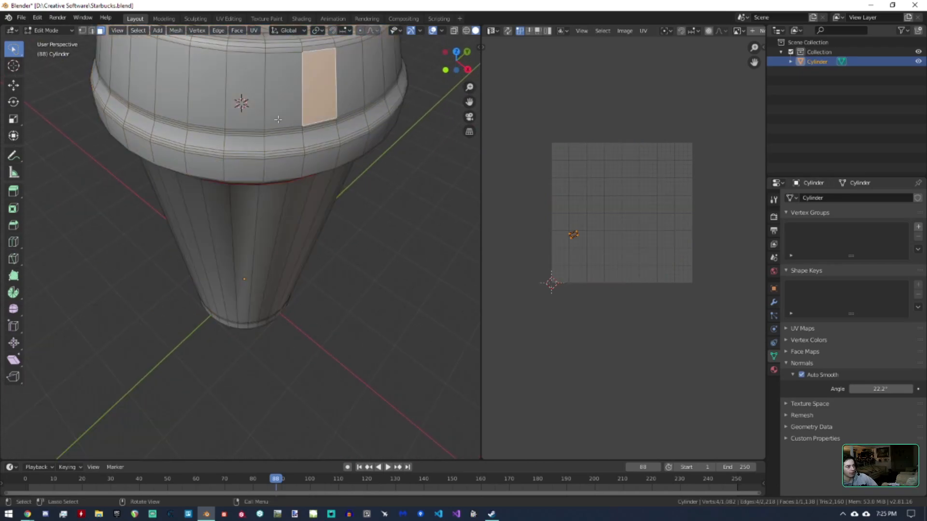
pyautogui.moveTo(256, 149); pyautogui.dragTo(201, 188, button='middle')
pyautogui.hotkey('shift', 'd')
pyautogui.click(342, 193)
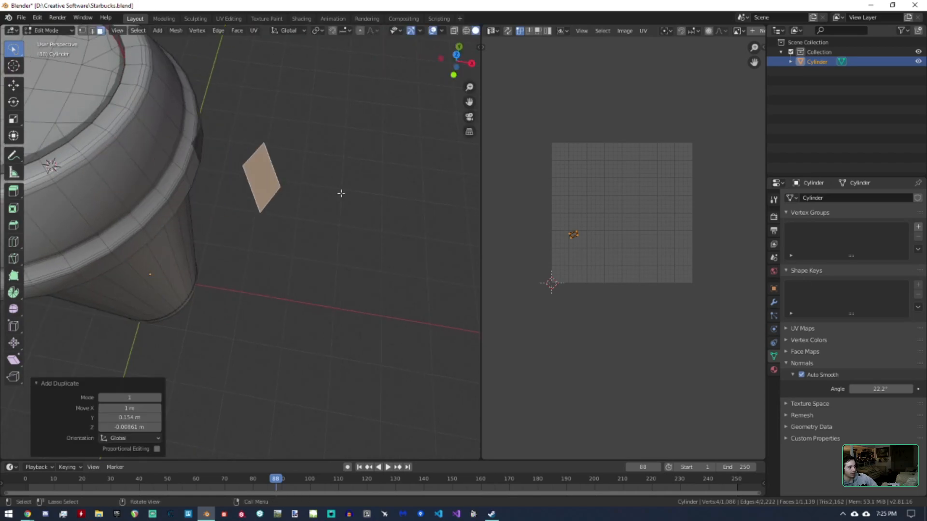
# Step: Extrude the duplicated face twice into a two-segment box beside the cup, the second extrusion about 0.368 m long
pyautogui.press('e')
pyautogui.click(358, 229)
pyautogui.press('e')
pyautogui.click(425, 242)
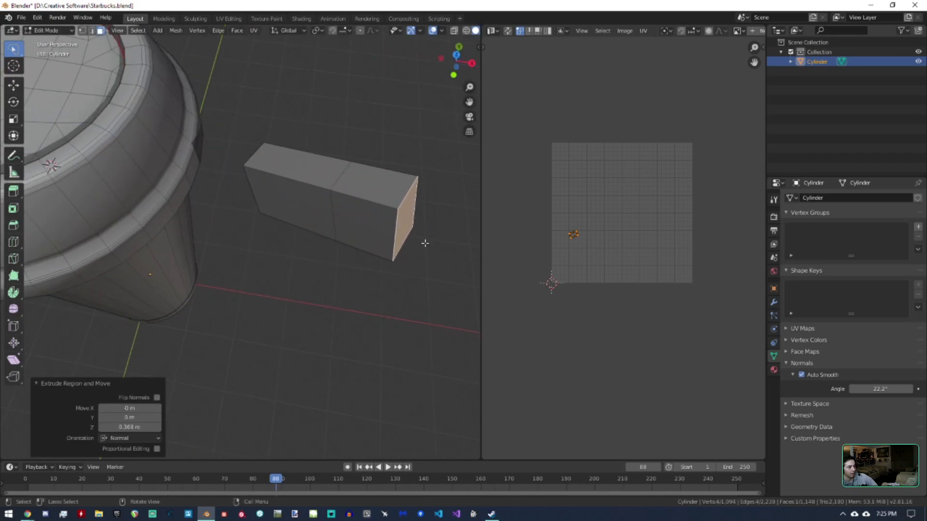
# Step: Select the box and the cup as linked pieces delimited by Normal, and deselect both again
pyautogui.moveTo(362, 264); pyautogui.dragTo(156, 207, button='middle')
pyautogui.hotkey('ctrl', 'l')
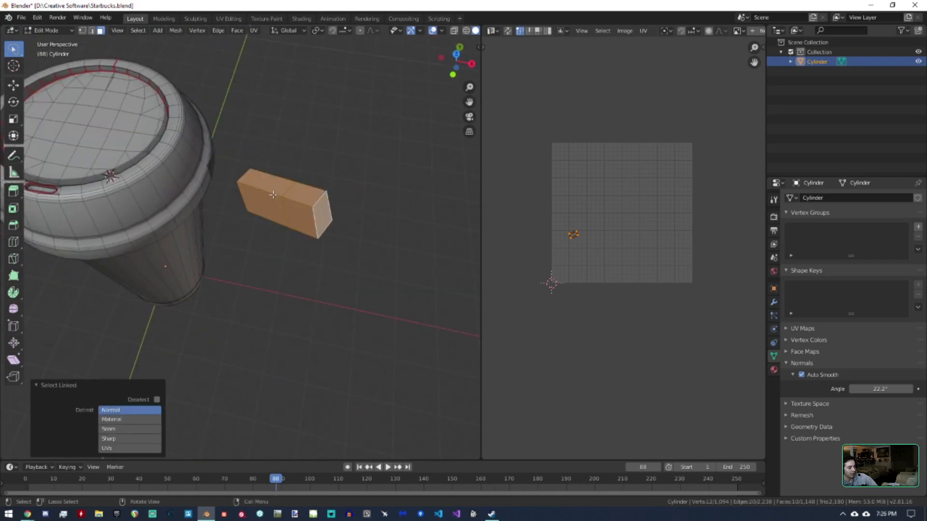
pyautogui.click(158, 174)
pyautogui.hotkey('ctrl', 'l')
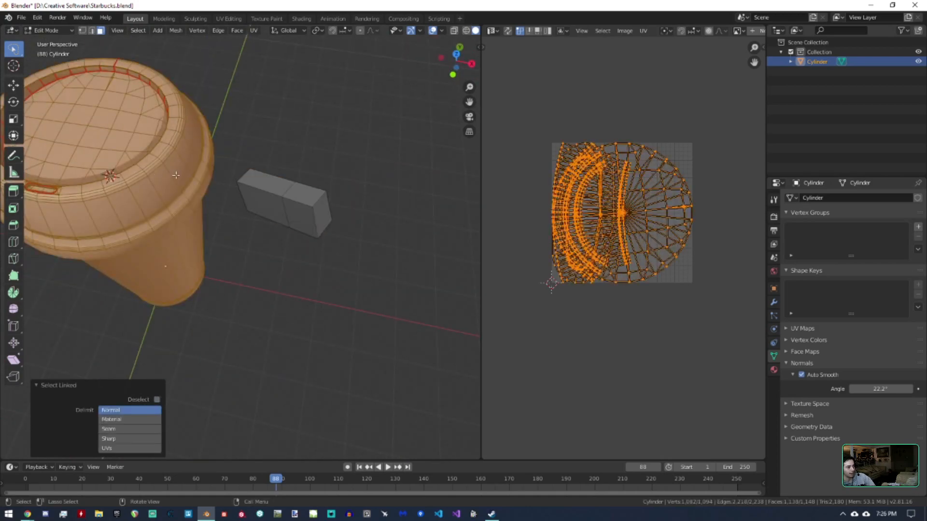
pyautogui.keyDown('shift'); pyautogui.click(282, 200); pyautogui.keyUp('shift')
pyautogui.hotkey('ctrl', 'l')
pyautogui.hotkey('shift', 'l')
pyautogui.hotkey('shift', 'l')
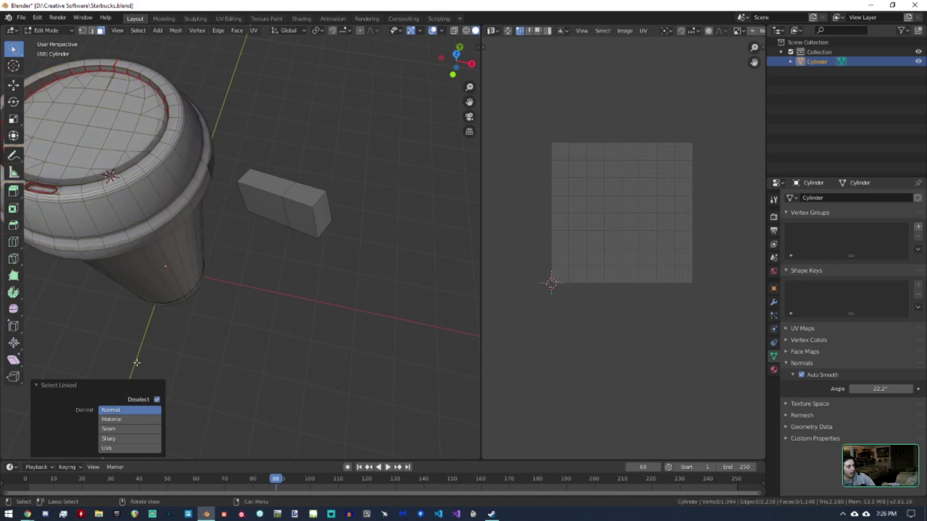
# Step: Set the linked-selection delimit to Seam and select all seam-bounded parts of the cup, including the lid's recessed disc and sip slot
pyautogui.click(117, 427)
pyautogui.moveTo(162, 280); pyautogui.dragTo(211, 223, button='middle')
pyautogui.scroll(3, 249, 268)
pyautogui.scroll(-3, 259, 320)
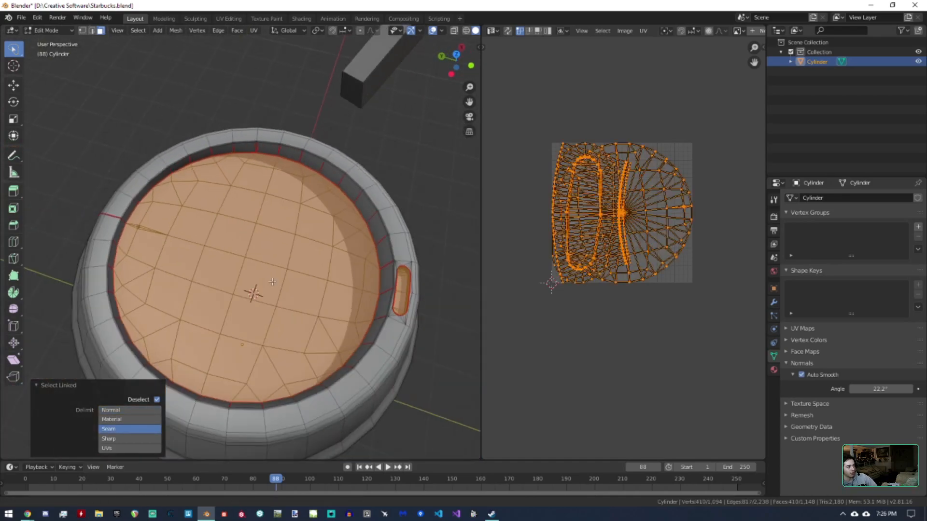
pyautogui.moveTo(254, 296); pyautogui.dragTo(187, 184, button='middle')
pyautogui.scroll(3, 187, 184)
pyautogui.keyDown('shift'); pyautogui.moveTo(300, 173); pyautogui.dragTo(248, 314, button='middle'); pyautogui.keyUp('shift')
pyautogui.scroll(3, 248, 314)
pyautogui.keyDown('shift'); pyautogui.moveTo(232, 348); pyautogui.dragTo(313, 276, button='middle'); pyautogui.keyUp('shift')
pyautogui.press('l')
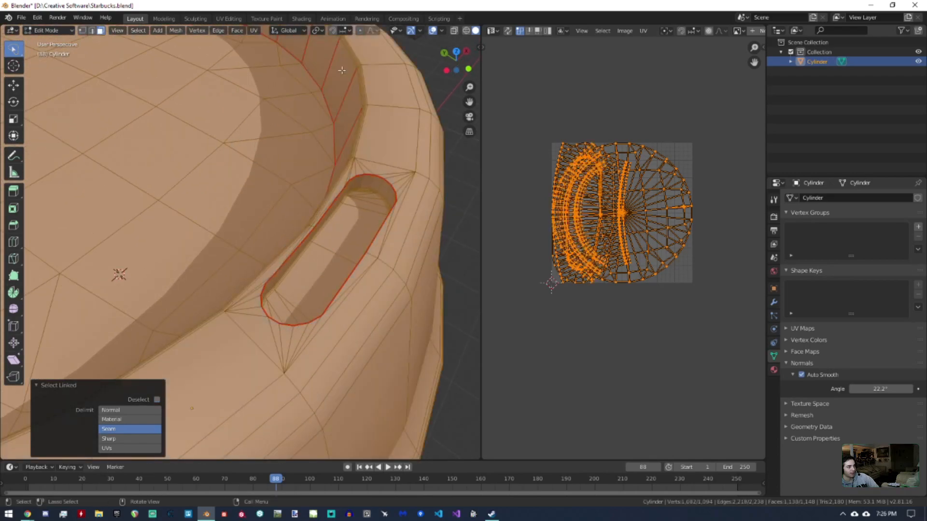
# Step: Deselect the sip slot, the lid's recessed disc and the cup body by seam, keeping only the lid's outer shell selected
pyautogui.hotkey('shift', 'l')
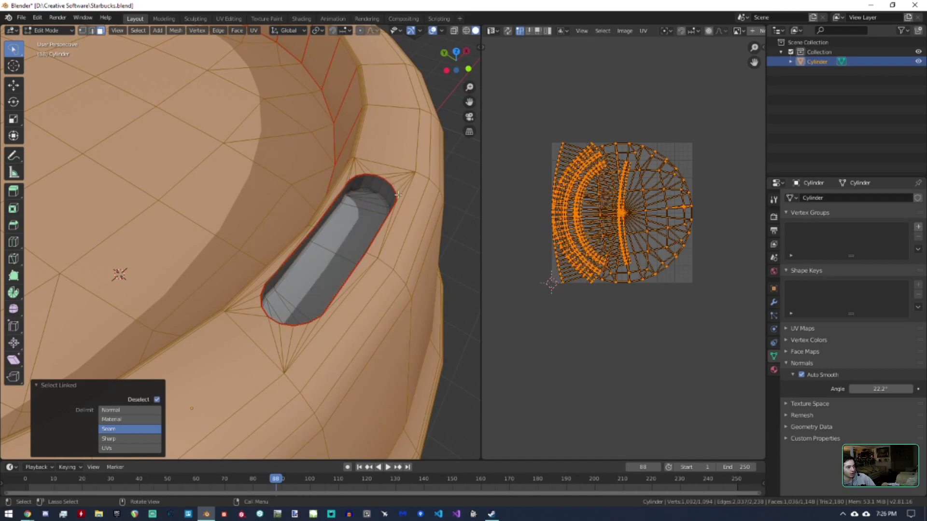
pyautogui.hotkey('shift', 'l')
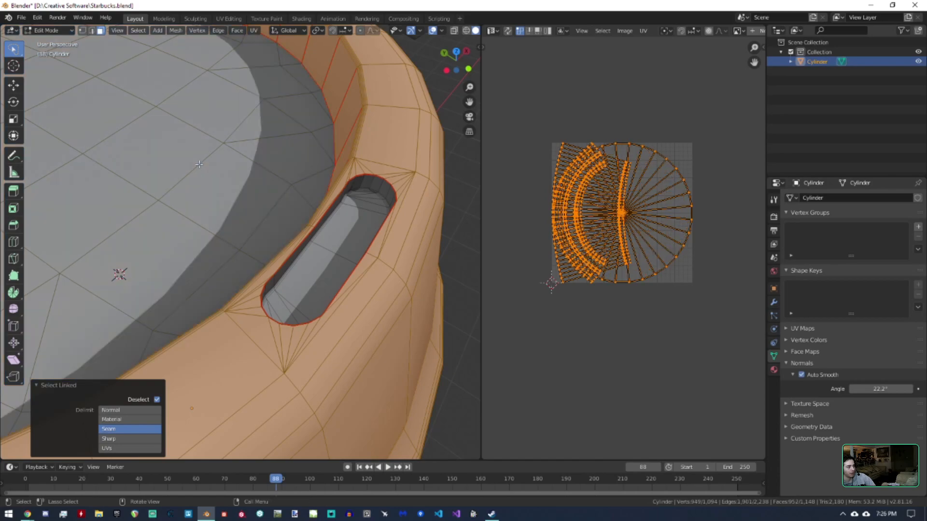
pyautogui.scroll(-8, 278, 141)
pyautogui.scroll(8, 261, 123)
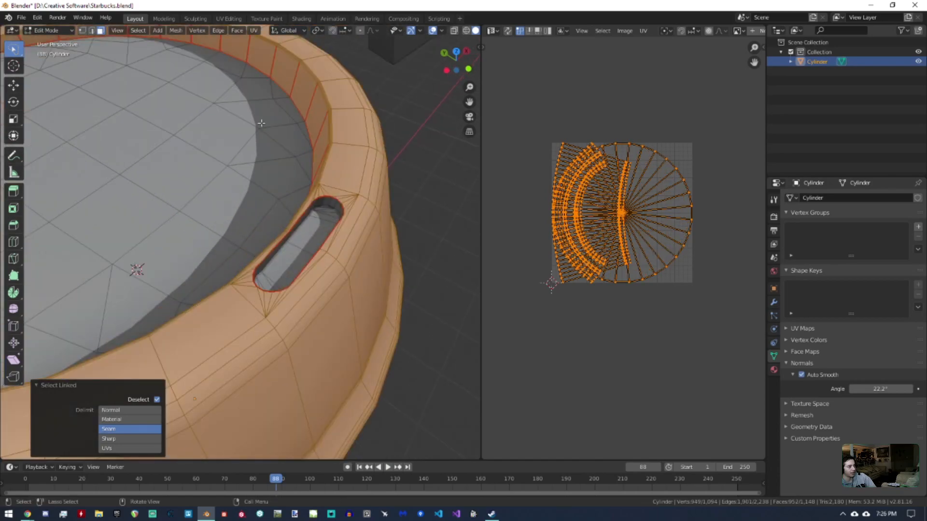
pyautogui.scroll(-8, 259, 158)
pyautogui.moveTo(259, 158); pyautogui.dragTo(242, 207, button='middle')
pyautogui.hotkey('shift', 'l')
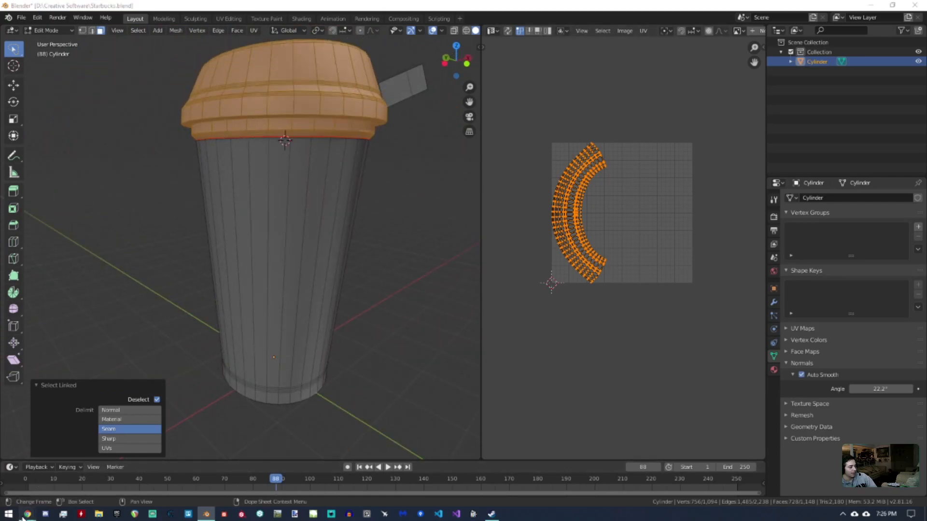
# Step: Switch to the Google Slides presentation in Chrome and play the hammer unwrapping video on the slide after "Important notes"
pyautogui.moveTo(28, 515)
pyautogui.click(153, 471)
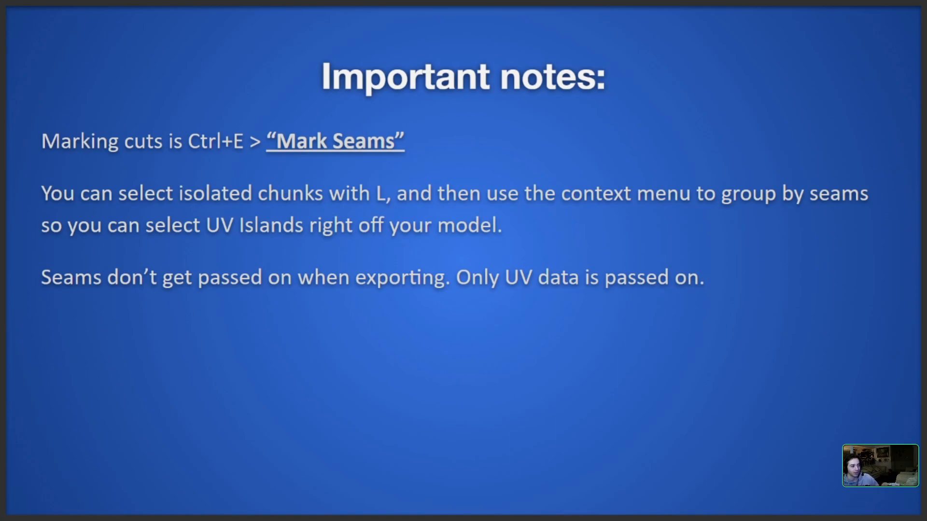
pyautogui.press('Right')
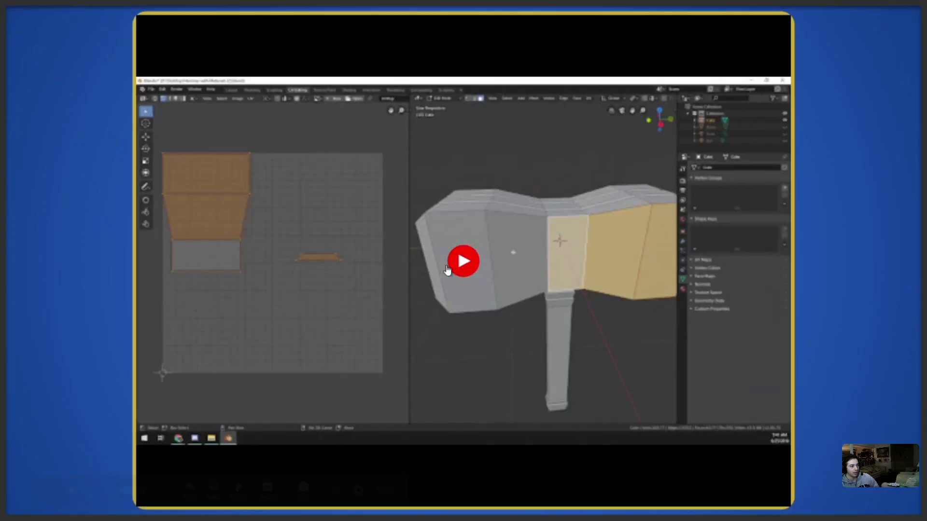
pyautogui.click(447, 268)
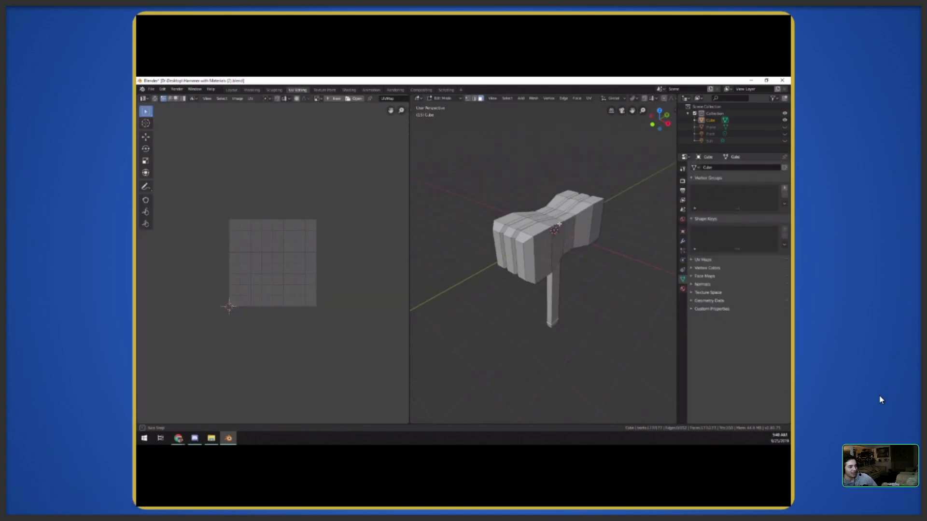
# Step: Show the hammer video in full screen and set its playback speed to 2
pyautogui.click(775, 505)
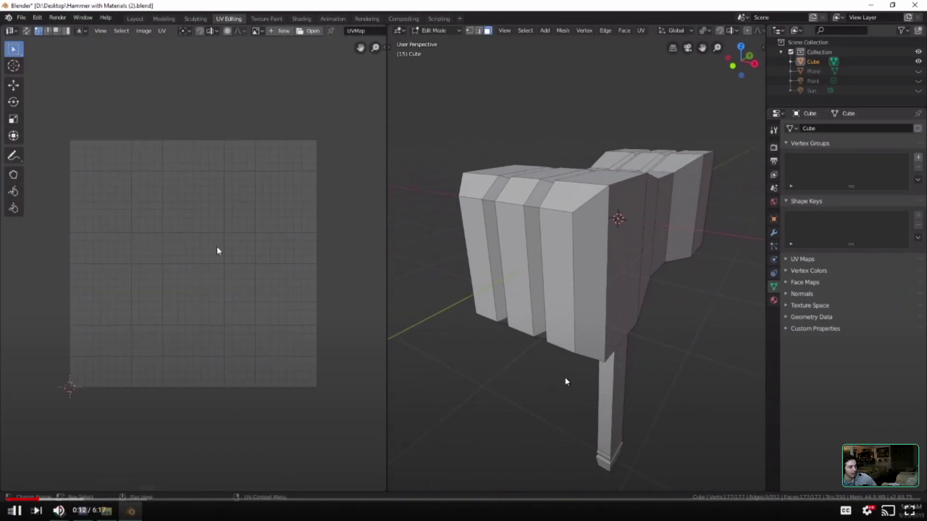
pyautogui.click(868, 512)
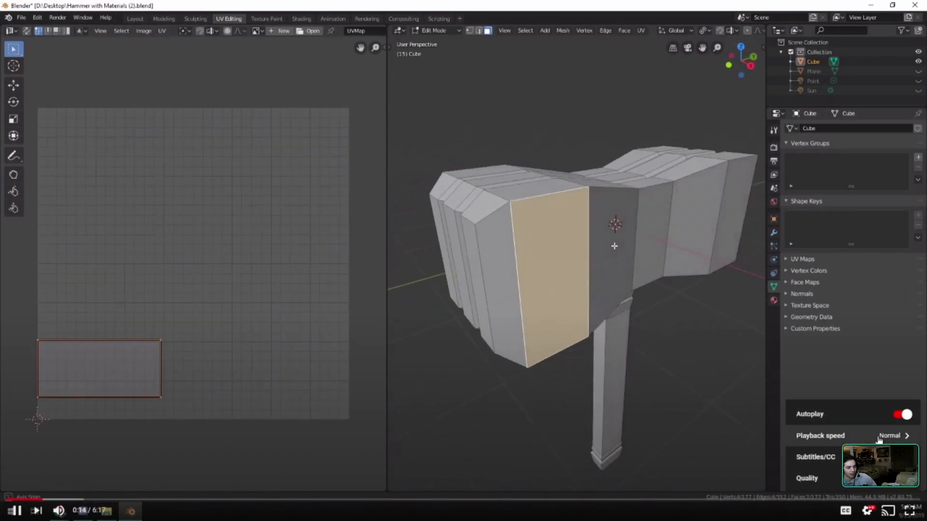
pyautogui.click(820, 436)
pyautogui.click(827, 485)
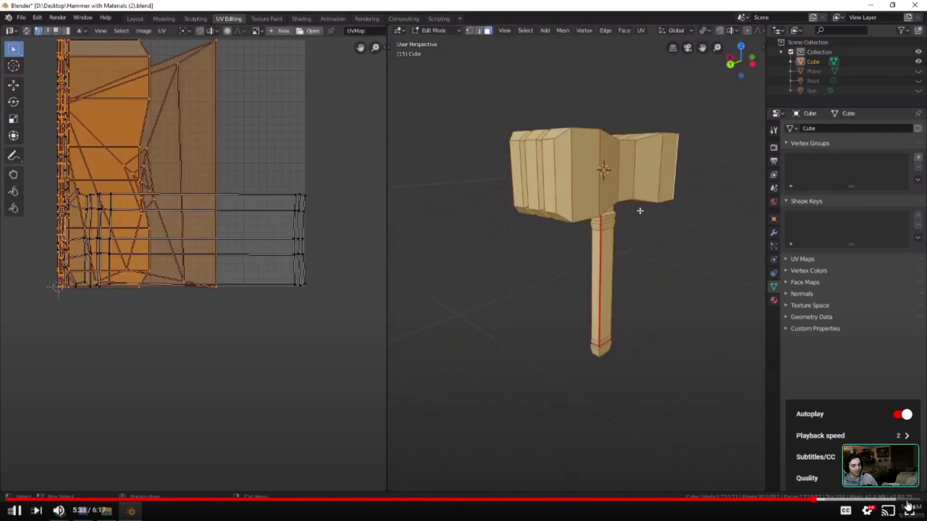
# Step: Reopen the video in full screen, set the playback speed to Normal and rewind to about 5:38
pyautogui.press('Escape')
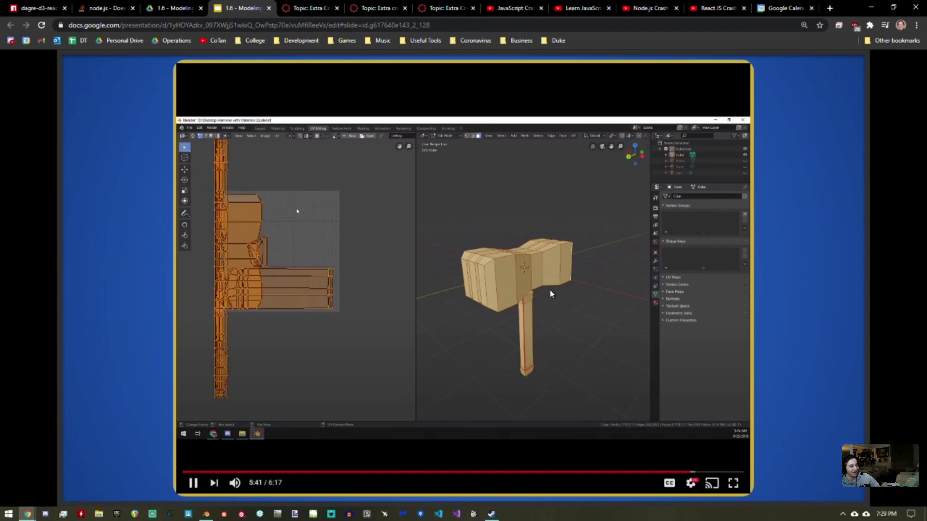
pyautogui.click(732, 484)
pyautogui.click(822, 490)
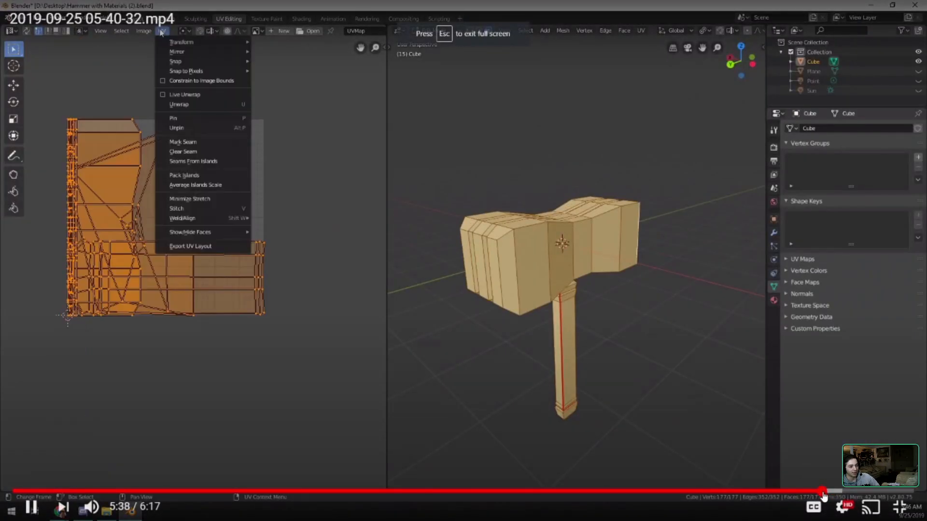
pyautogui.click(842, 507)
pyautogui.click(848, 416)
pyautogui.click(804, 362)
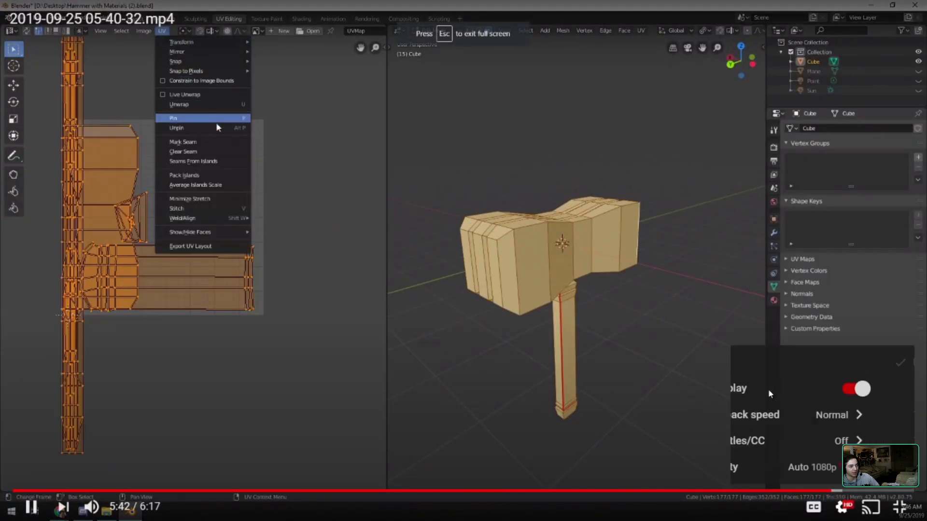
pyautogui.click(805, 490)
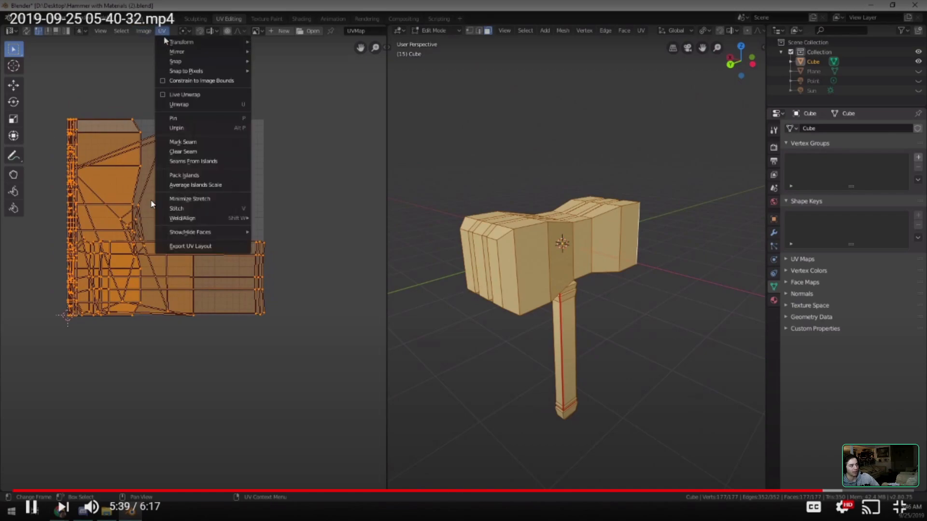
# Step: Watch the Average Islands Scale and Pack Islands demonstration in the hammer video, pausing and resuming it for explanation
pyautogui.press('space')
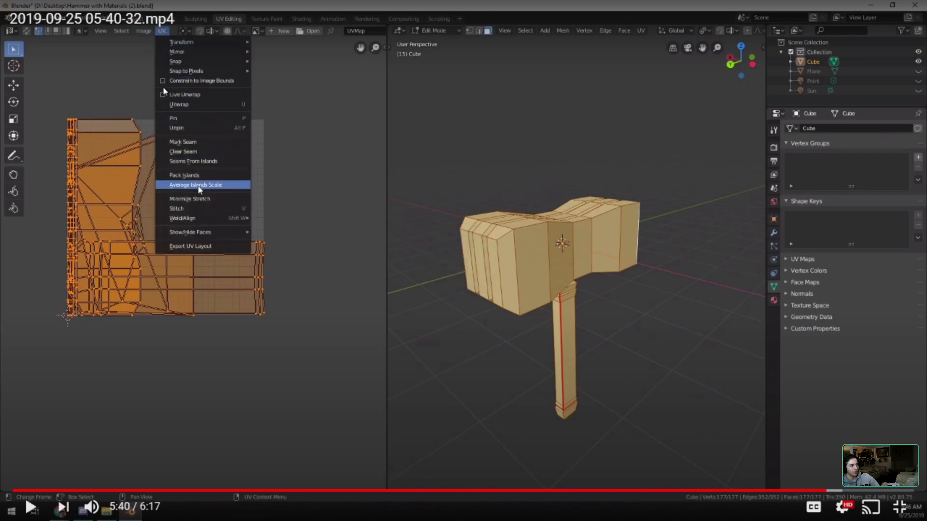
pyautogui.press('space')
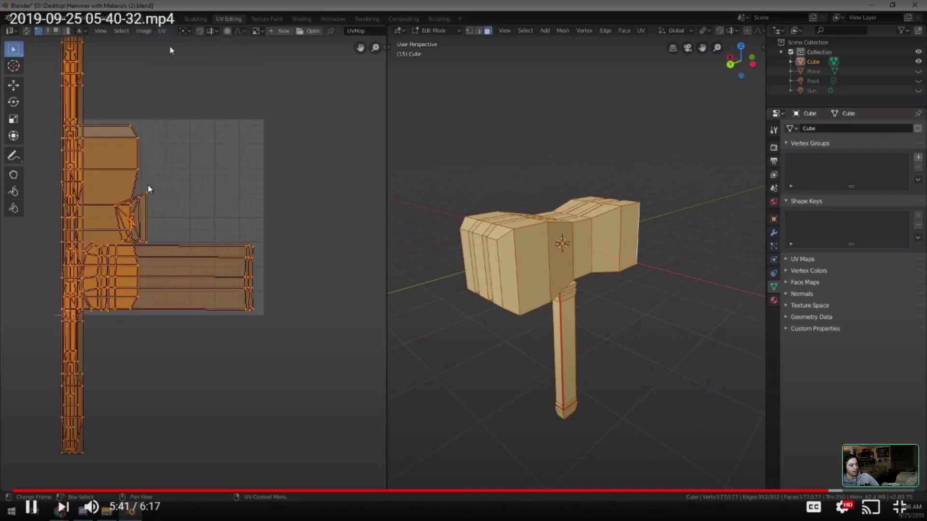
pyautogui.press('space')
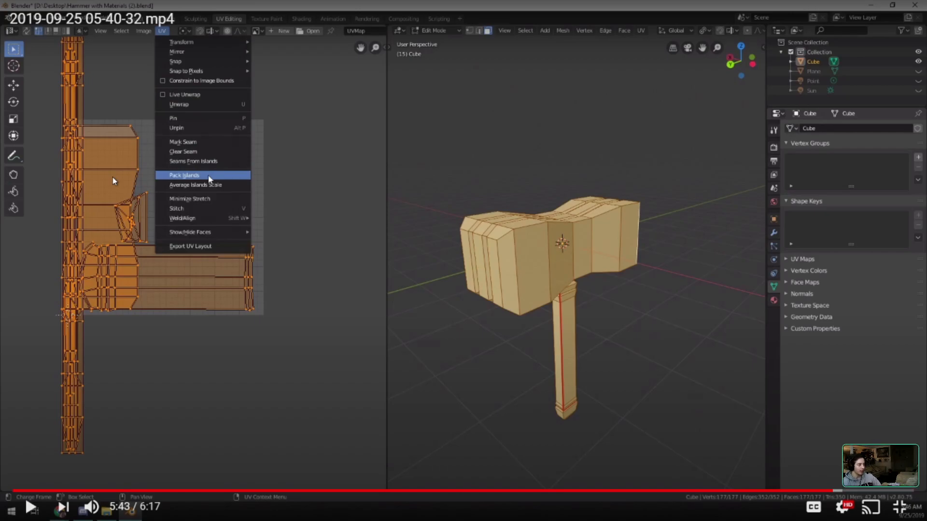
pyautogui.click(379, 212)
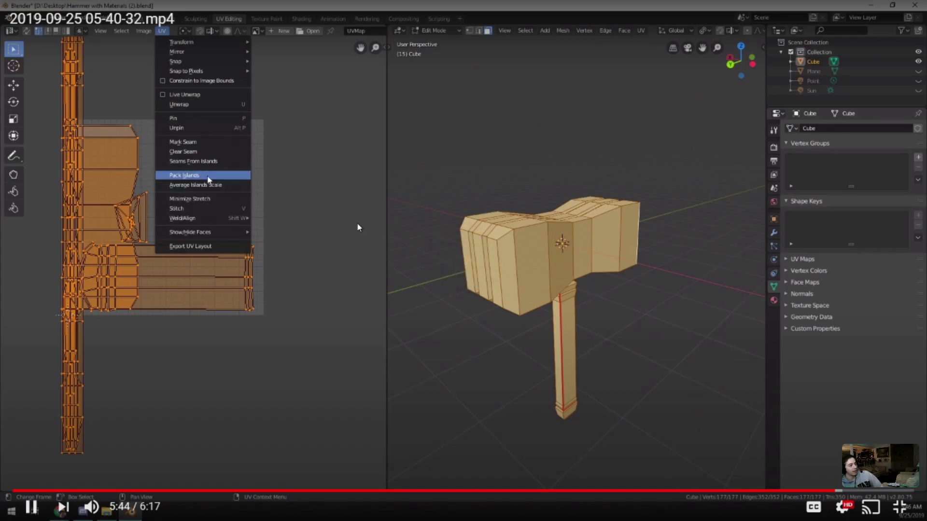
pyautogui.click(250, 213)
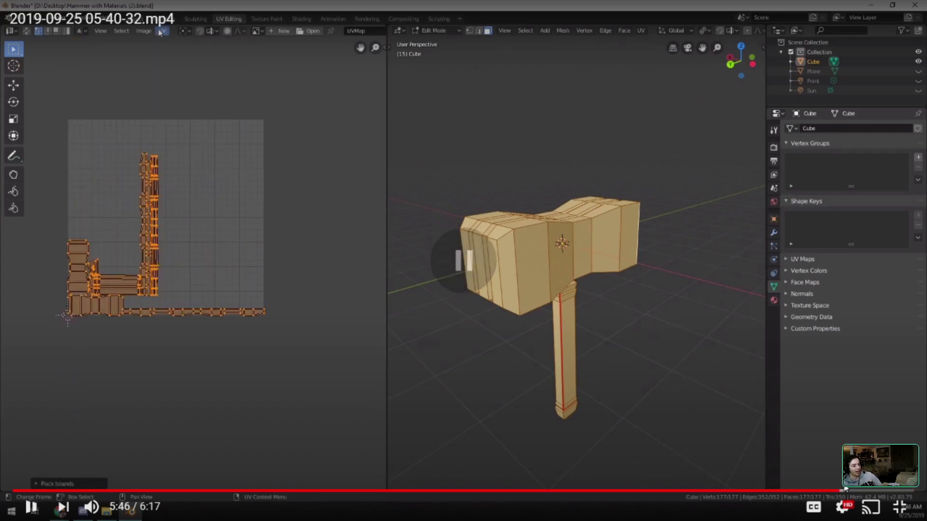
pyautogui.click(608, 376)
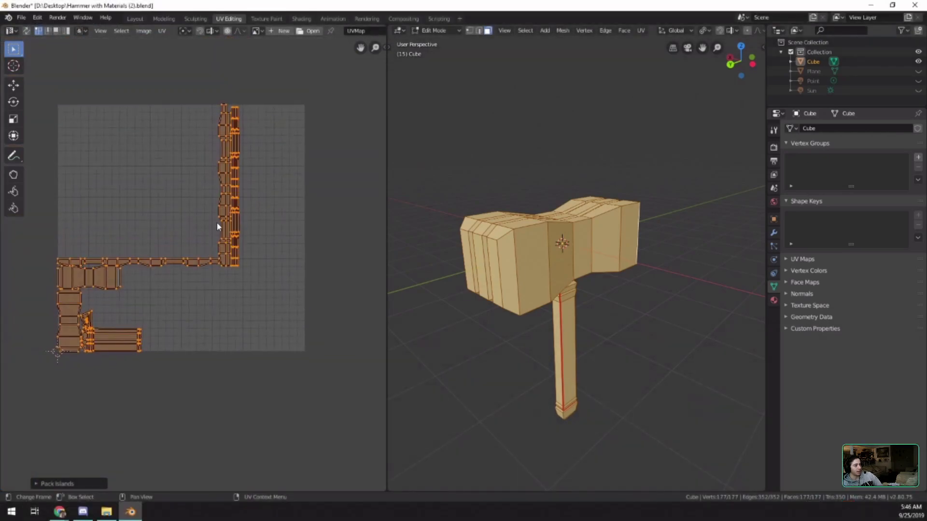
pyautogui.press('s')
pyautogui.click(352, 304)
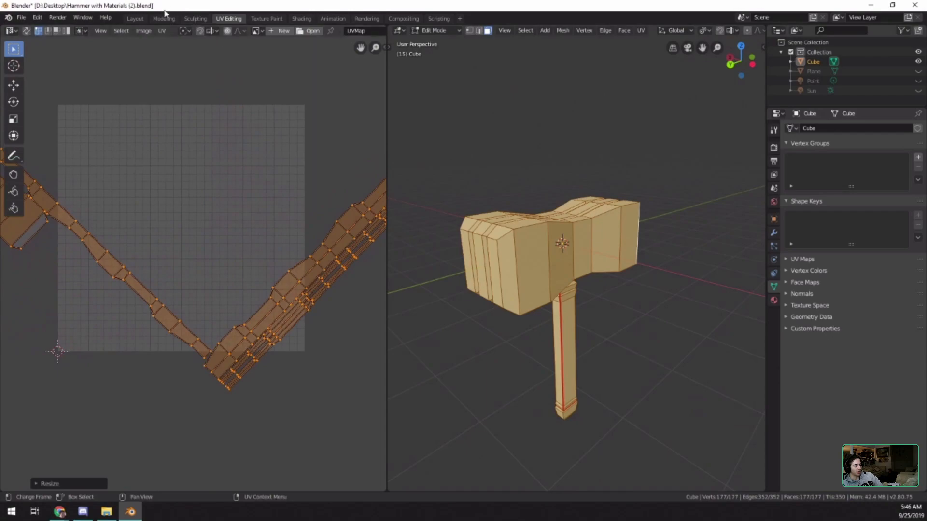
pyautogui.click(162, 30)
pyautogui.moveTo(271, 248)
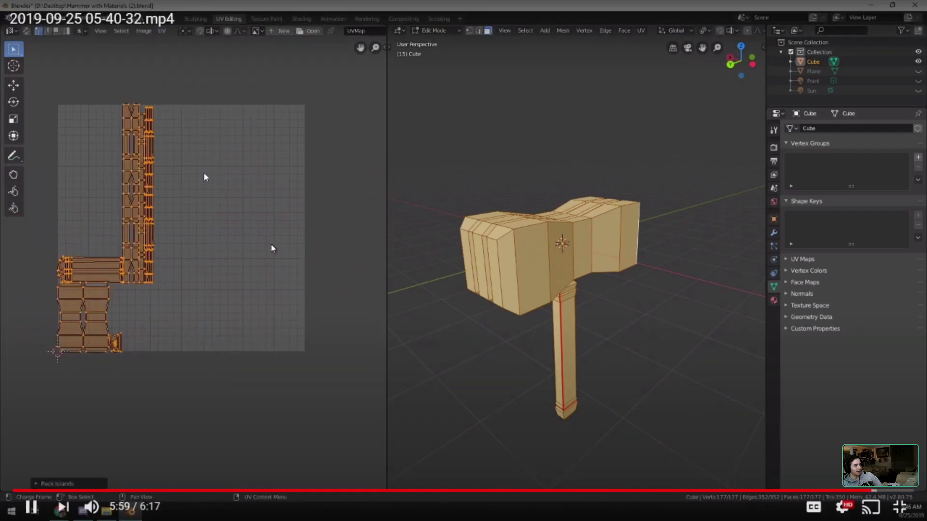
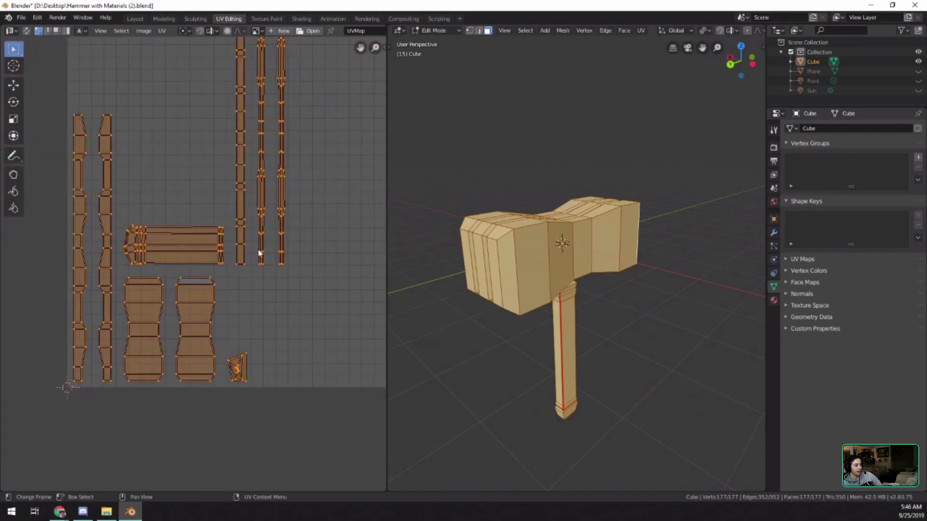
# Step: Leave the full-screen video, advance to the "Smart UV Project" slide and end the presentation mode
pyautogui.click(685, 401)
pyautogui.click(898, 506)
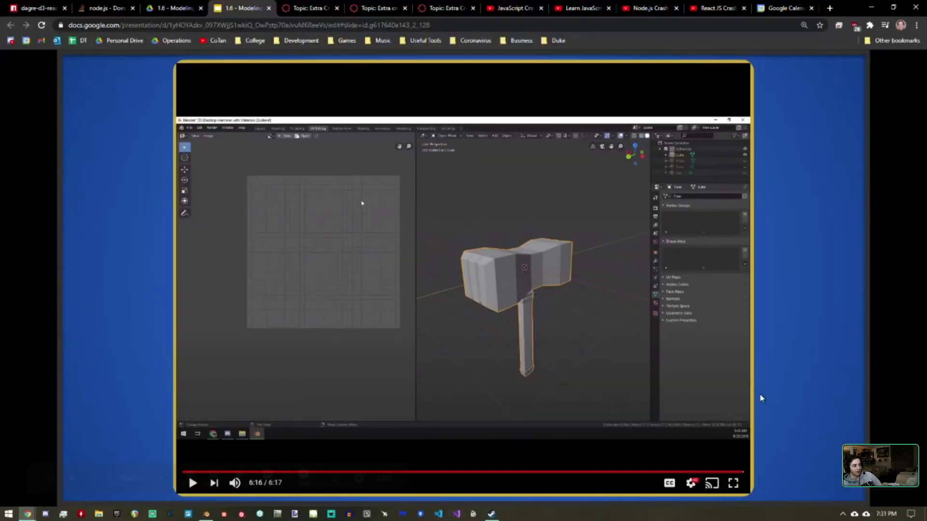
pyautogui.click(822, 237)
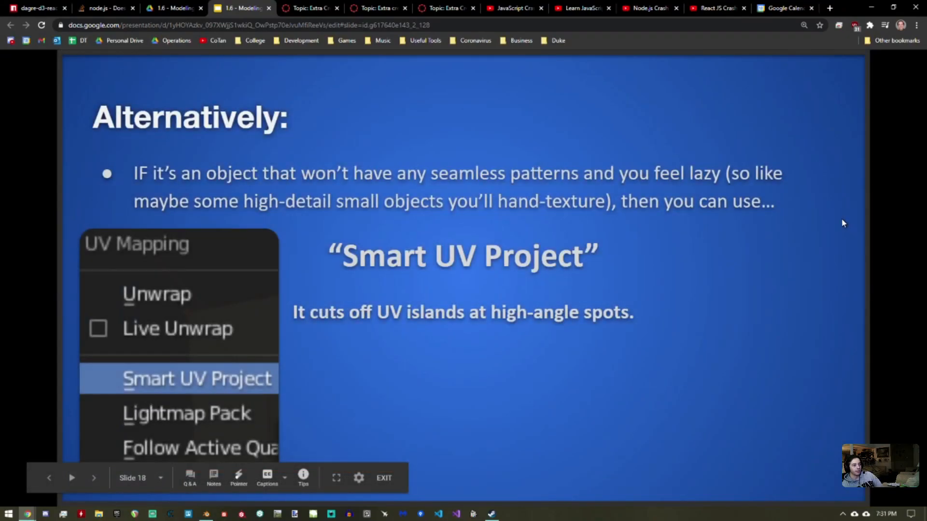
pyautogui.press('F11')
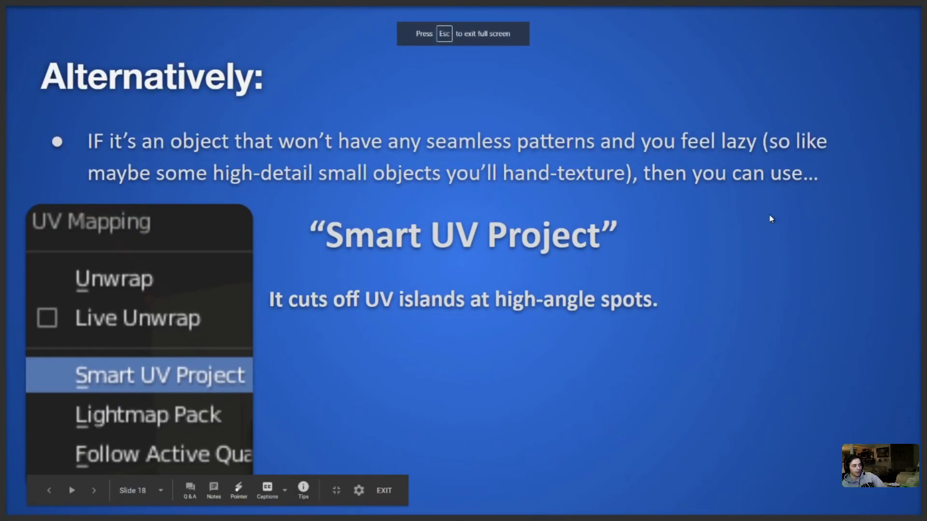
pyautogui.press('Escape')
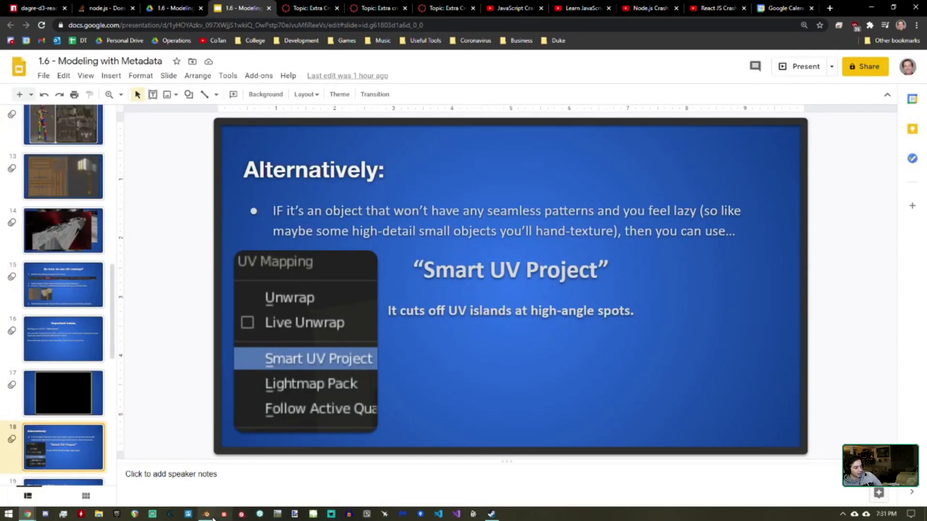
# Step: Switch to Blender, select the entire mesh, widen the UV editor into the 3D viewport's space and clear the selection
pyautogui.click(206, 513)
pyautogui.moveTo(465, 222); pyautogui.dragTo(364, 201, button='middle')
pyautogui.press('a')
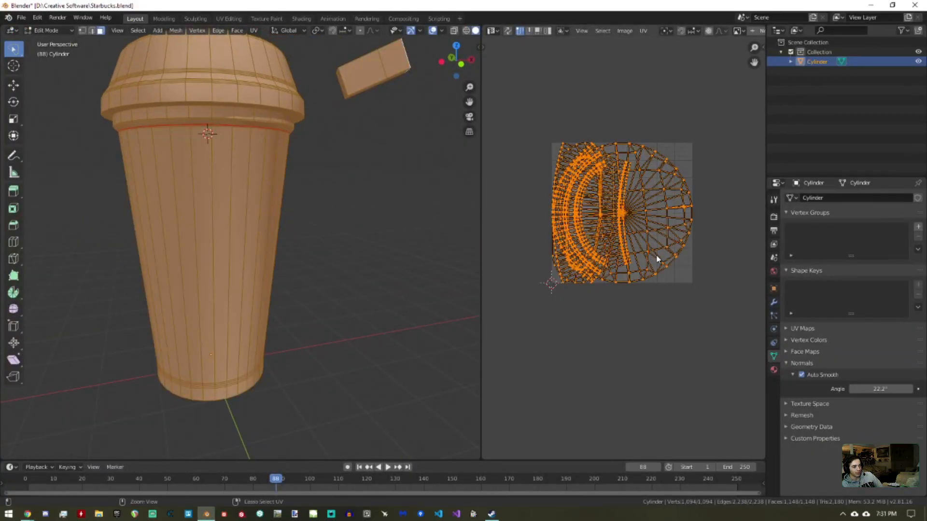
pyautogui.scroll(2, 592, 228)
pyautogui.moveTo(479, 194); pyautogui.dragTo(274, 193)
pyautogui.keyDown('shift'); pyautogui.moveTo(230, 168); pyautogui.dragTo(93, 282, button='middle'); pyautogui.keyUp('shift')
pyautogui.click(158, 207)
pyautogui.moveTo(158, 207); pyautogui.dragTo(176, 224, button='middle')
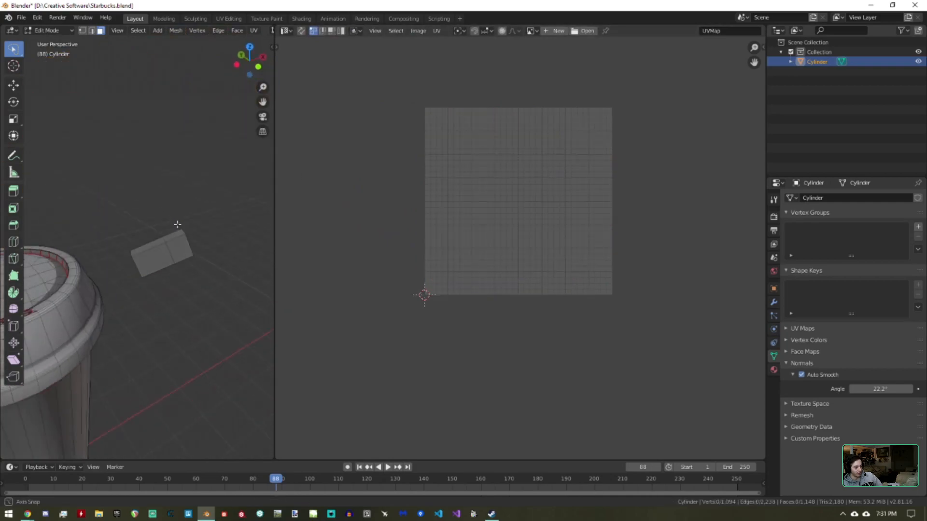
# Step: Delete the small loose box floating beside the cup along with all its linked geometry
pyautogui.press('l')
pyautogui.press('x')
pyautogui.click(164, 248)
# Step: Select the entire cup mesh and average the scale of all its UV islands
pyautogui.press('a')
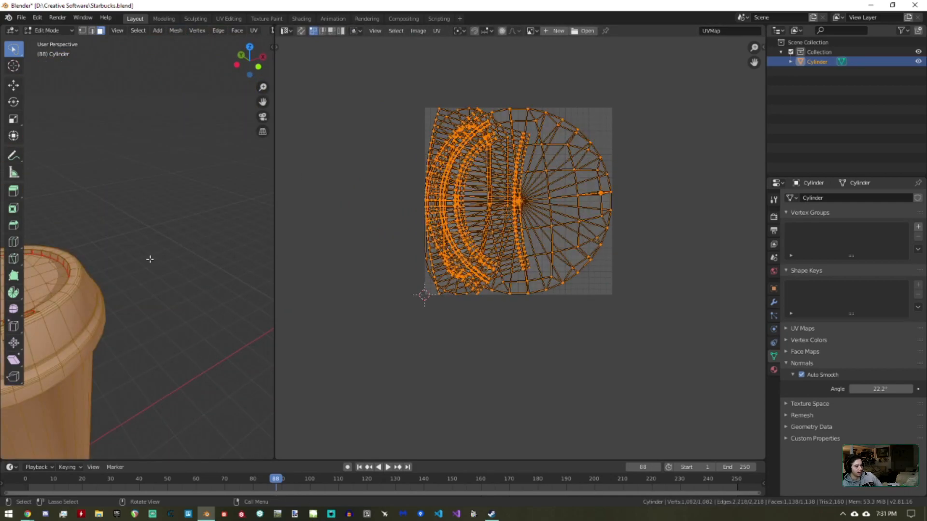
pyautogui.keyDown('shift'); pyautogui.moveTo(149, 259); pyautogui.dragTo(185, 239, button='middle'); pyautogui.keyUp('shift')
pyautogui.scroll(2, 492, 192)
pyautogui.moveTo(526, 129); pyautogui.dragTo(511, 180, button='middle')
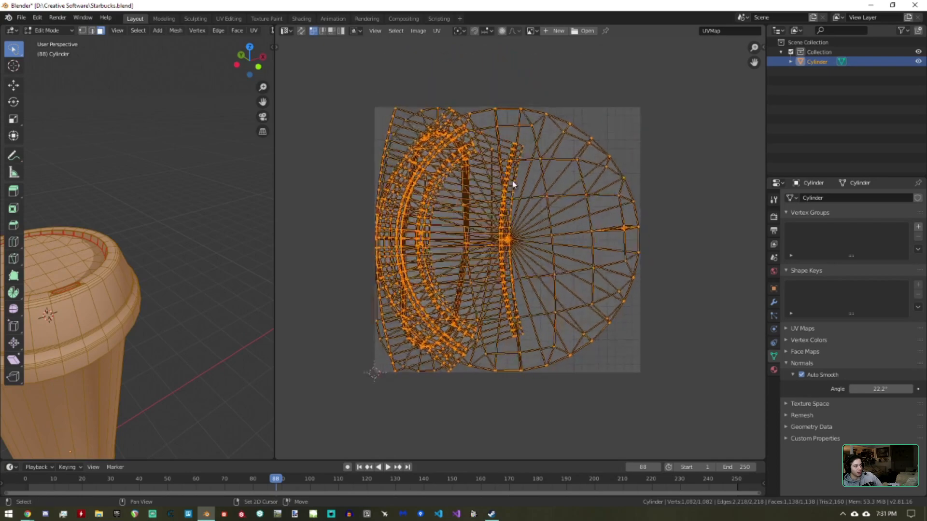
pyautogui.click(442, 32)
pyautogui.click(472, 186)
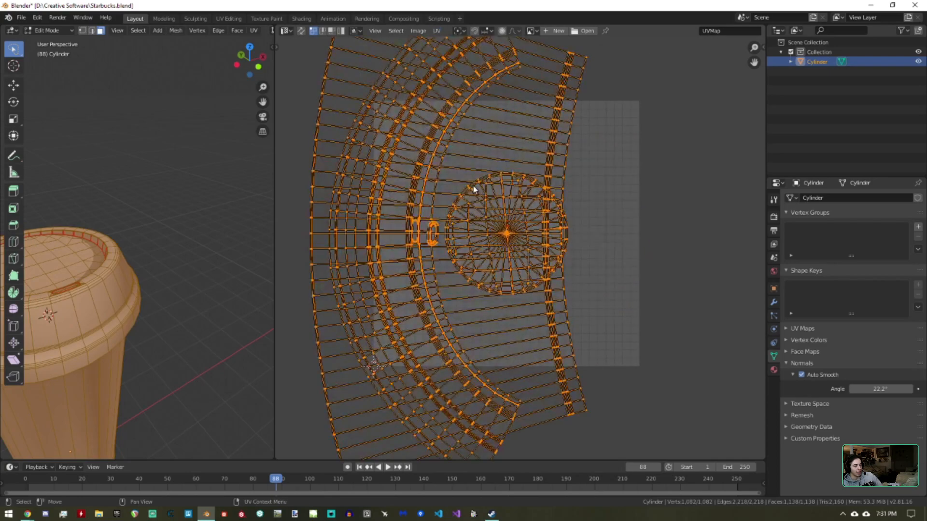
# Step: Pack the cup's UV islands into the UV square with Blender's built-in Pack Islands operation
pyautogui.scroll(-6, 488, 192)
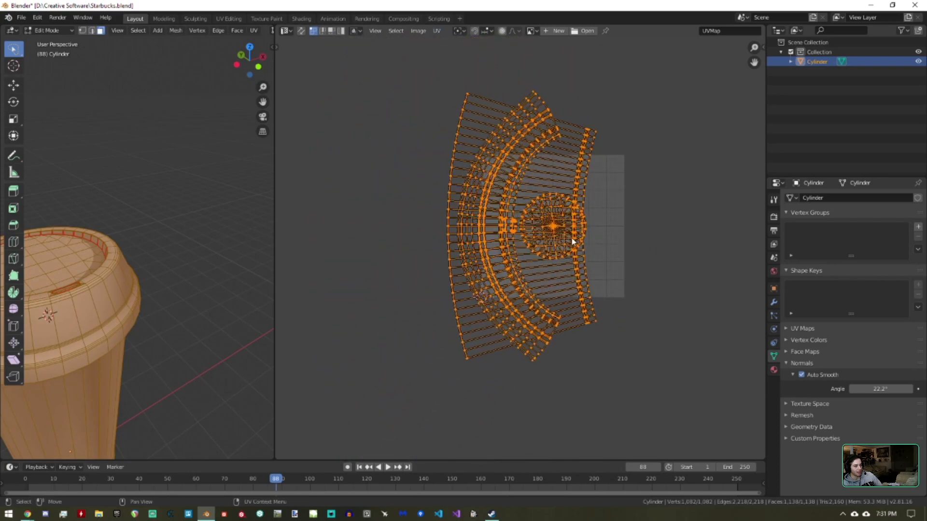
pyautogui.scroll(-1, 526, 236)
pyautogui.scroll(1, 541, 241)
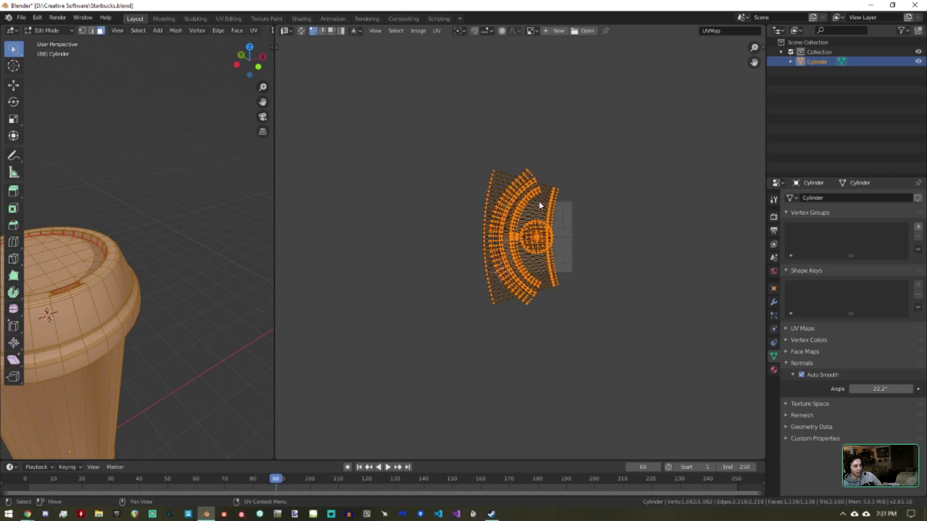
pyautogui.scroll(-1, 525, 223)
pyautogui.scroll(4, 498, 244)
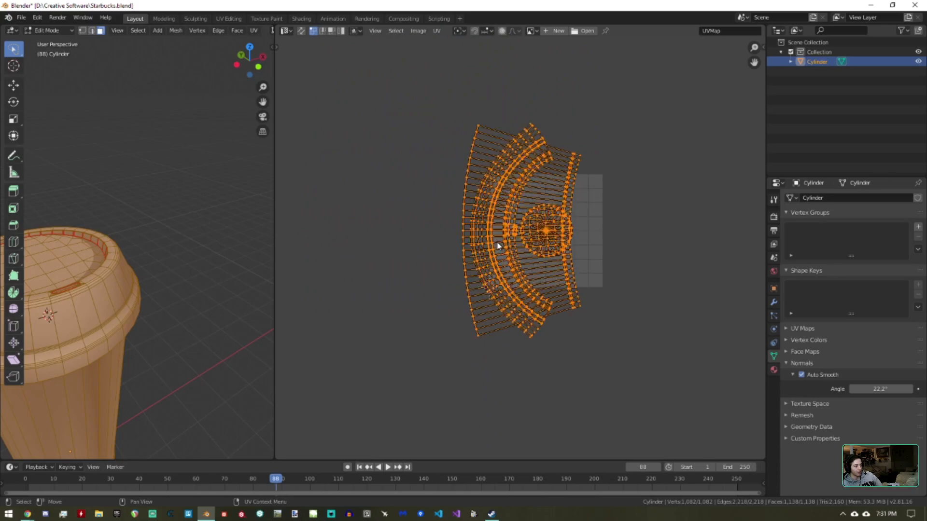
pyautogui.scroll(1, 565, 227)
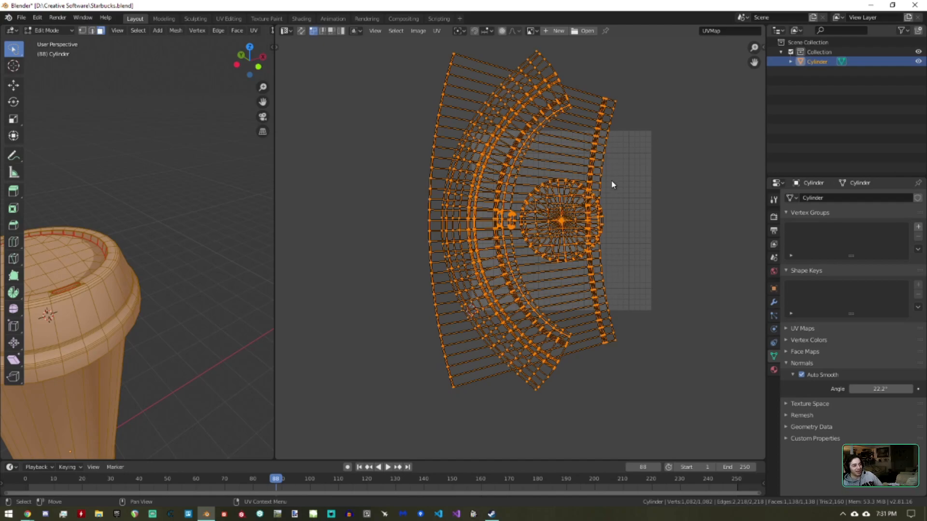
pyautogui.click(432, 33)
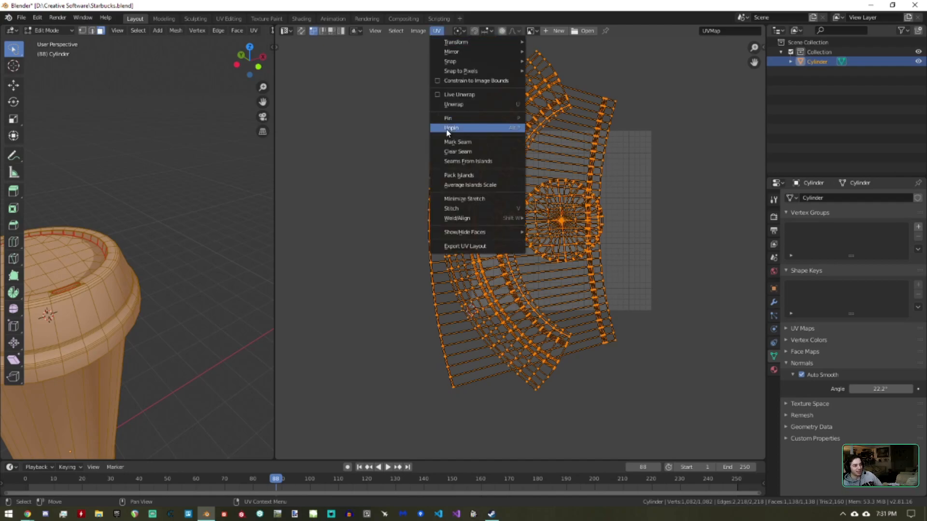
pyautogui.moveTo(171, 249); pyautogui.dragTo(196, 238, button='middle')
pyautogui.click(436, 31)
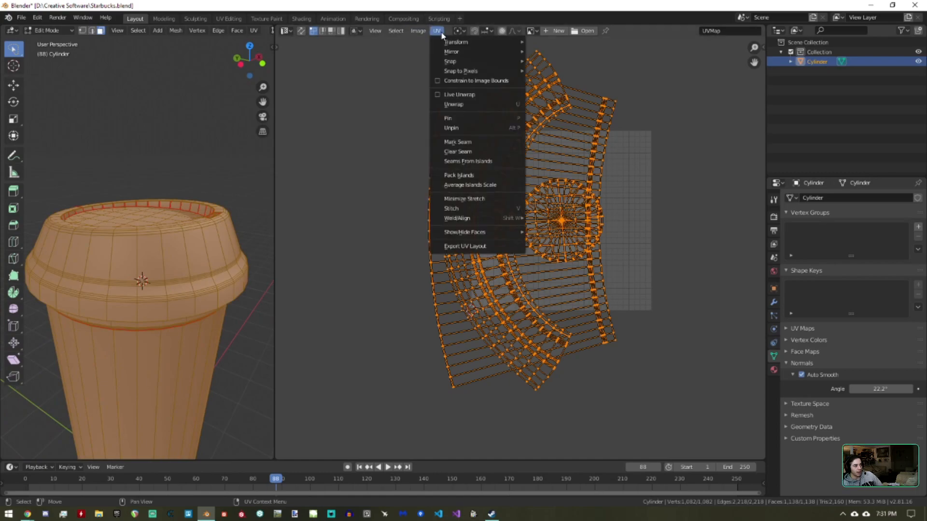
pyautogui.click(467, 176)
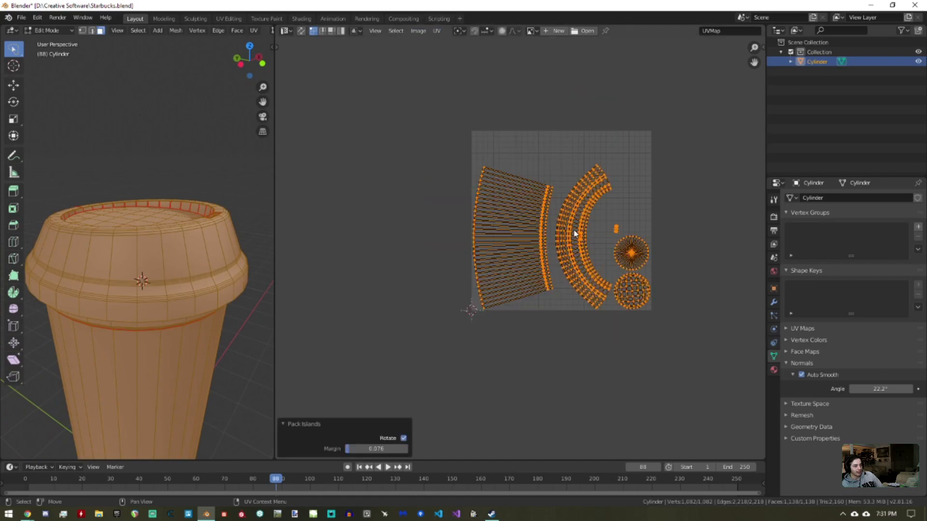
# Step: Outline each packed UV island with a green rectangle in a screen annotation overlay, and close the overlay
pyautogui.scroll(4, 575, 234)
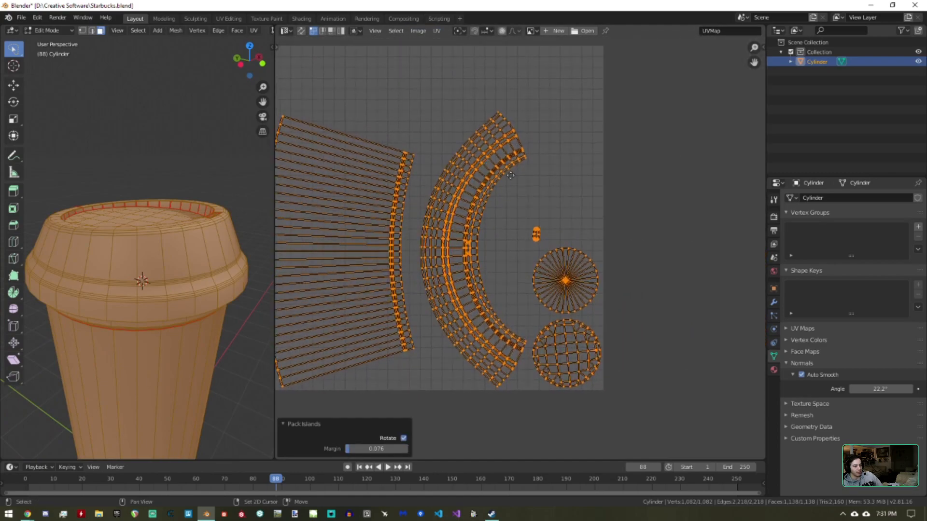
pyautogui.moveTo(510, 175); pyautogui.dragTo(589, 162, button='middle')
pyautogui.keyDown('ctrl'); pyautogui.moveTo(588, 163); pyautogui.dragTo(581, 199, button='middle'); pyautogui.keyUp('ctrl')
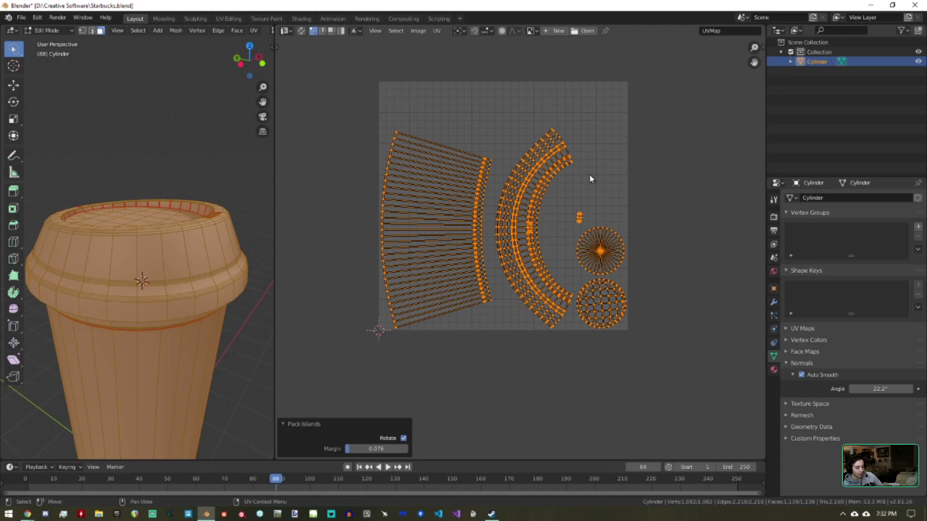
pyautogui.press('ctrl+Print')
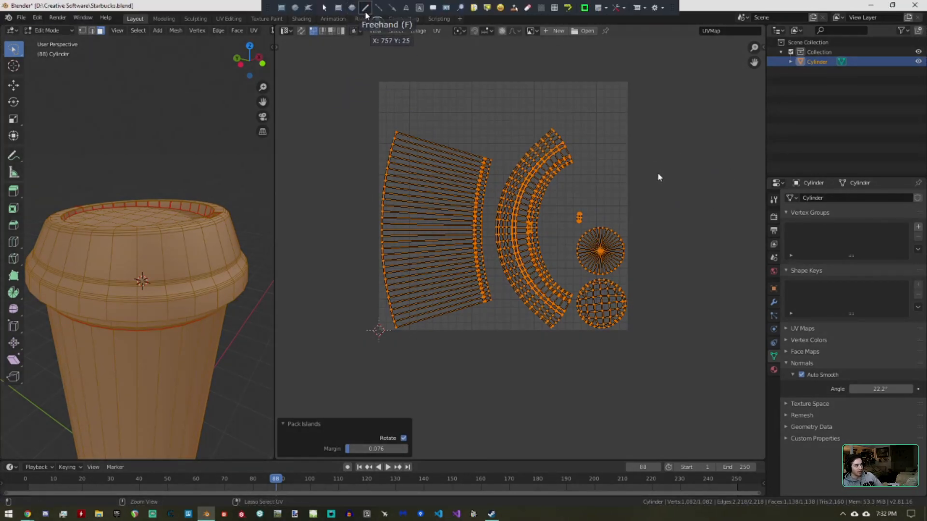
pyautogui.click(338, 8)
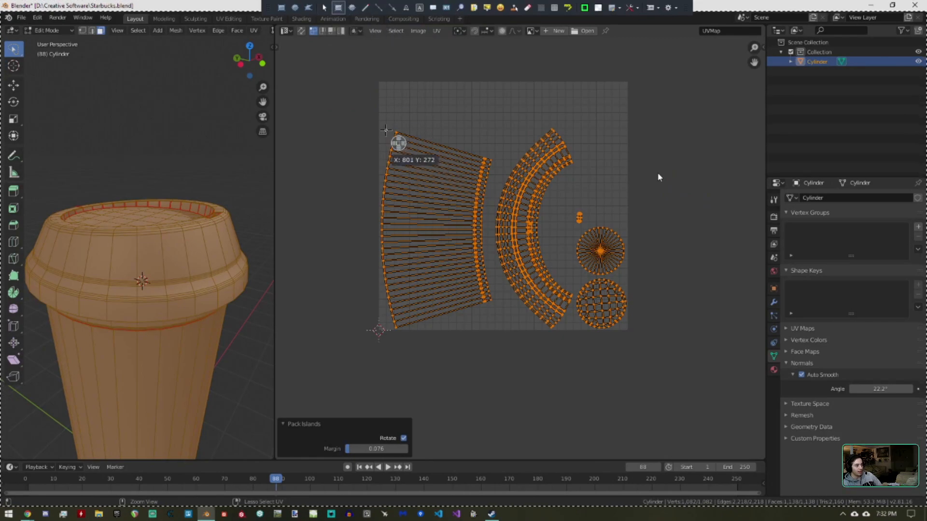
pyautogui.moveTo(377, 127); pyautogui.dragTo(492, 331)
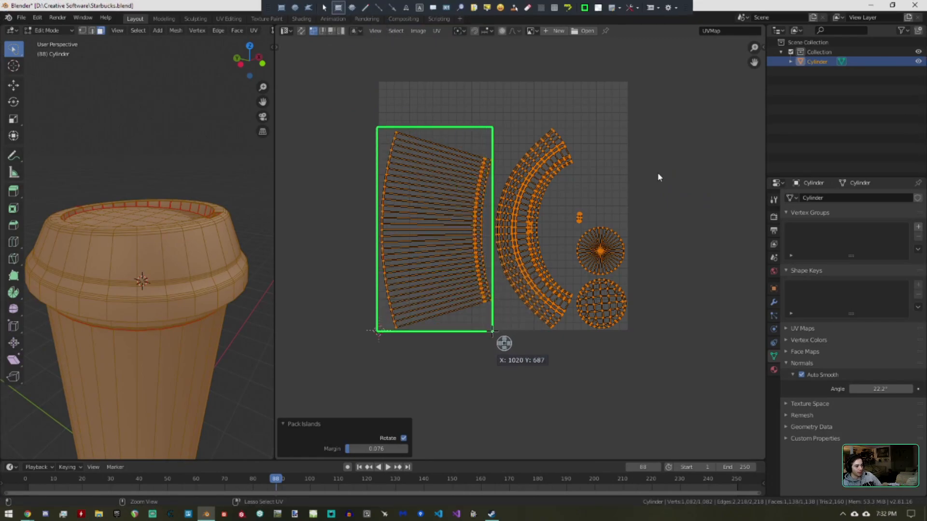
pyautogui.moveTo(492, 128); pyautogui.dragTo(553, 204)
pyautogui.click(503, 127)
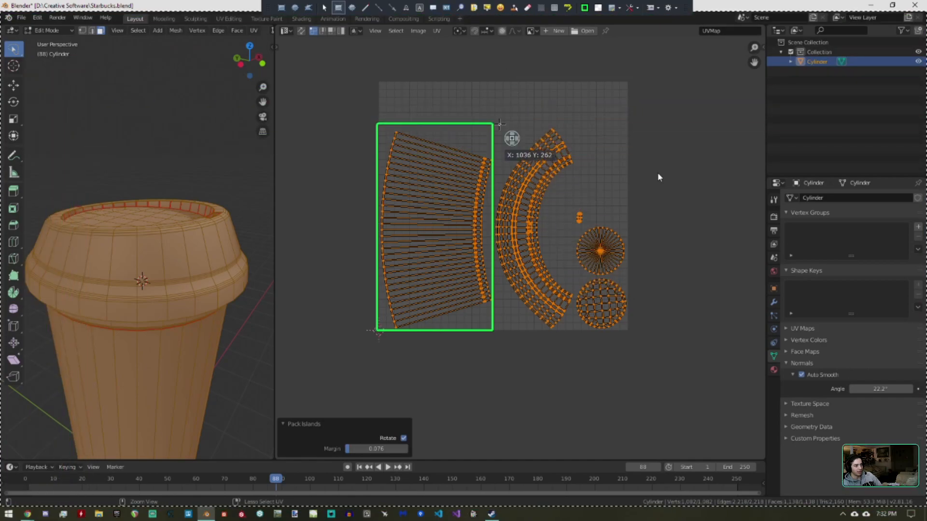
pyautogui.moveTo(574, 120); pyautogui.dragTo(492, 330)
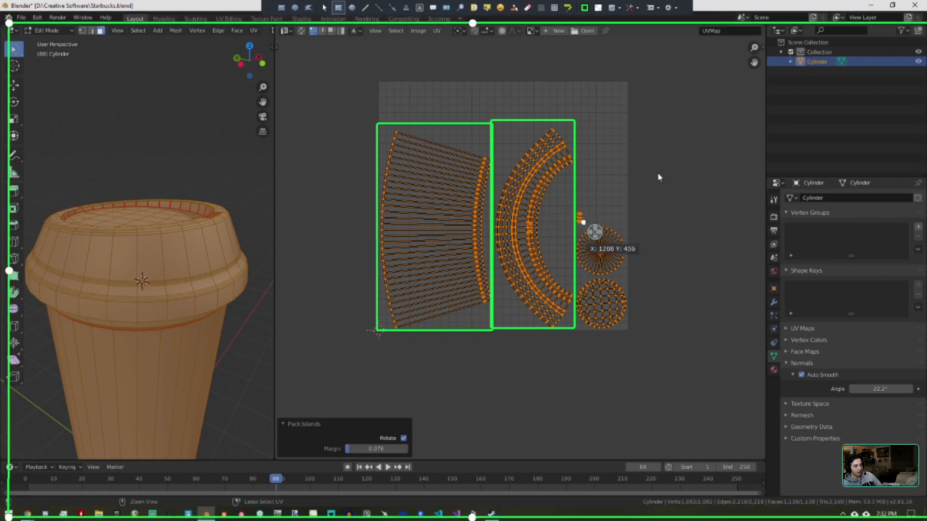
pyautogui.moveTo(576, 208)
pyautogui.mouseDown()
pyautogui.moveTo(588, 238)
pyautogui.moveTo(578, 279)
pyautogui.mouseUp()
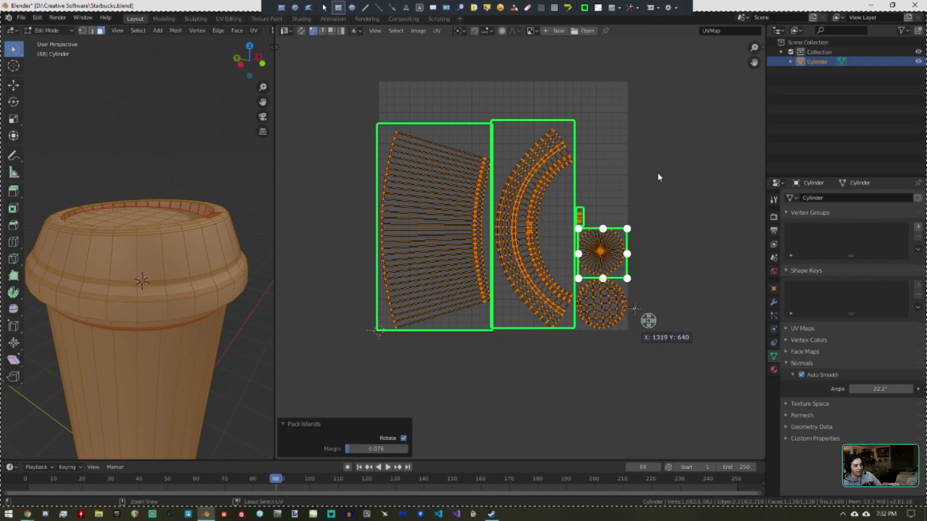
pyautogui.moveTo(576, 329); pyautogui.dragTo(628, 280)
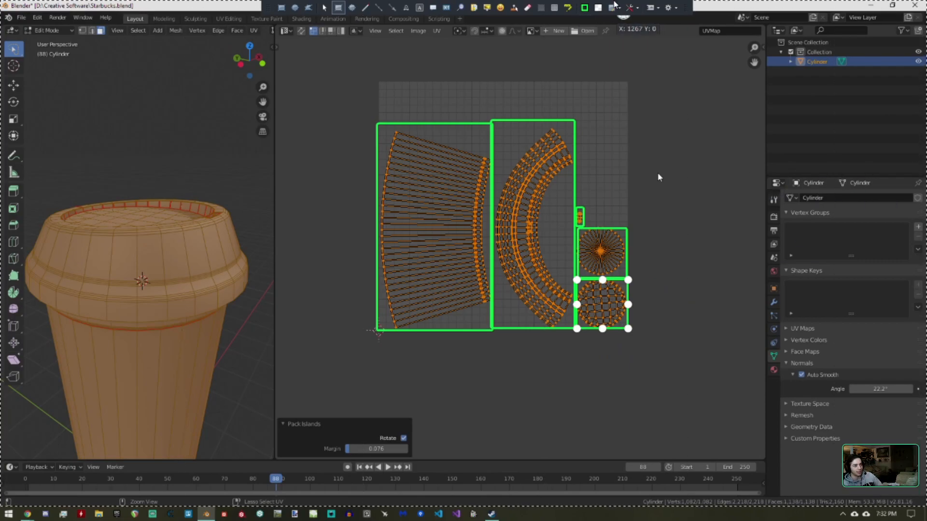
pyautogui.press('m')
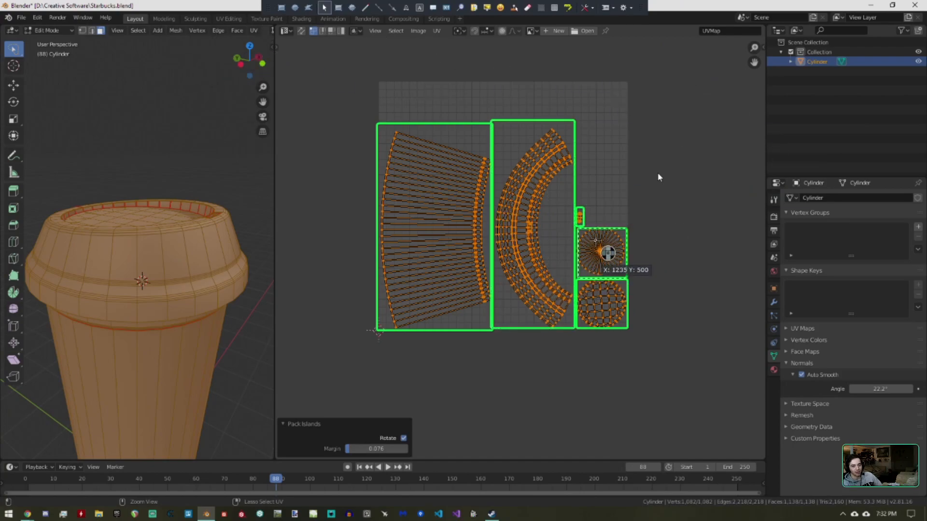
pyautogui.press('Escape')
# Step: Bring up the UVPackmaster2 options in the UV editor and pack the selected islands with the current settings
pyautogui.moveTo(498, 210); pyautogui.dragTo(470, 229, button='middle')
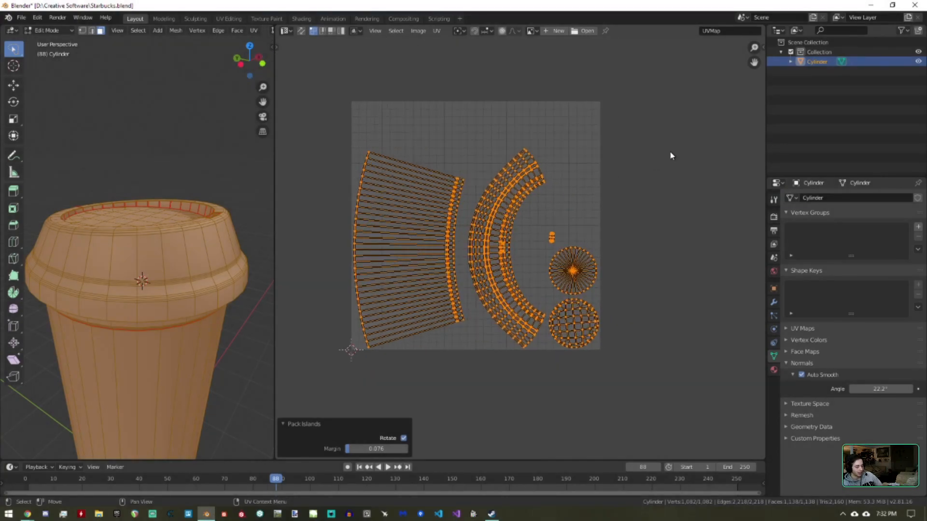
pyautogui.press('n')
pyautogui.click(759, 128)
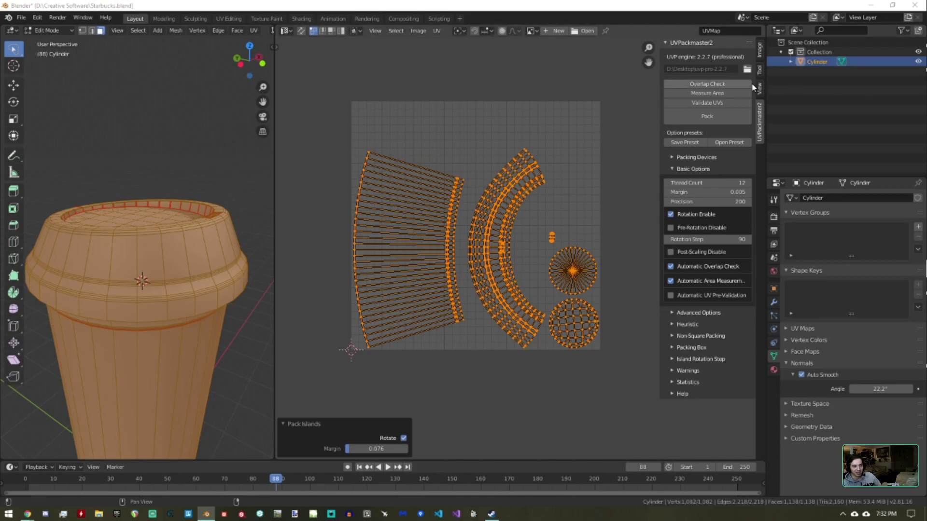
pyautogui.click(669, 118)
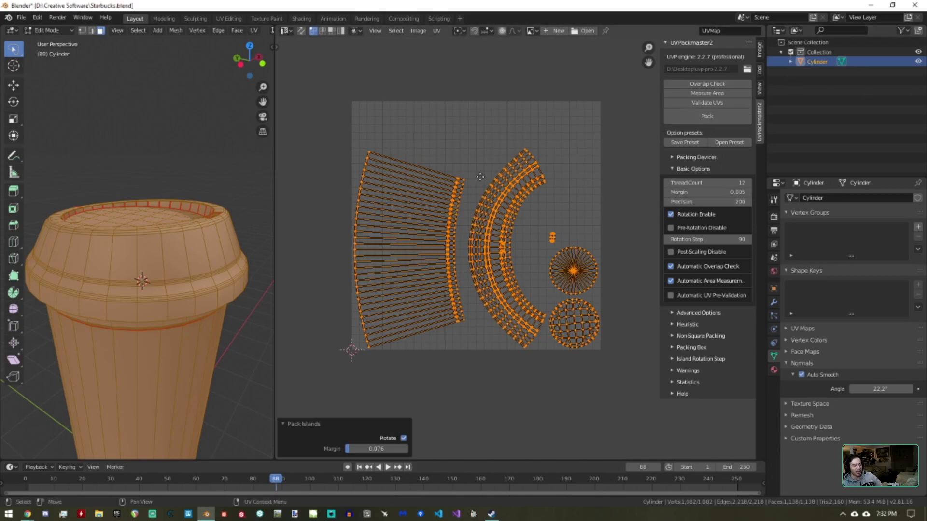
pyautogui.scroll(3, 502, 195)
pyautogui.moveTo(525, 163); pyautogui.dragTo(572, 186, button='middle')
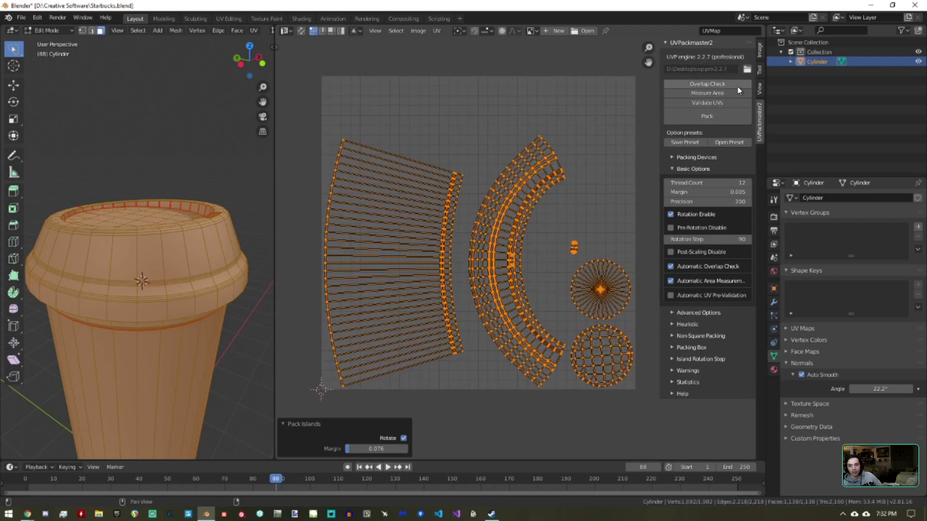
pyautogui.click(696, 117)
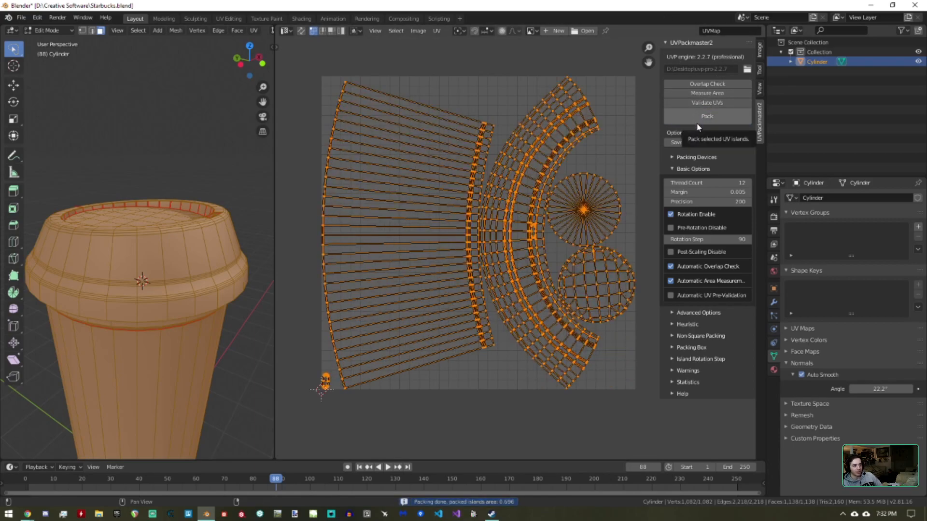
# Step: Set the UVPackmaster2 rotation step to 5 and pack the UV islands again
pyautogui.keyDown('ctrl'); pyautogui.moveTo(583, 223); pyautogui.dragTo(593, 208, button='middle'); pyautogui.keyUp('ctrl')
pyautogui.moveTo(643, 165); pyautogui.dragTo(561, 167, button='middle')
pyautogui.keyDown('ctrl'); pyautogui.moveTo(549, 285); pyautogui.dragTo(573, 87, button='middle'); pyautogui.keyUp('ctrl')
pyautogui.keyDown('shift'); pyautogui.moveTo(421, 190); pyautogui.dragTo(494, 395, button='middle'); pyautogui.keyUp('shift')
pyautogui.keyDown('ctrl'); pyautogui.moveTo(498, 124); pyautogui.dragTo(514, 157, button='middle'); pyautogui.keyUp('ctrl')
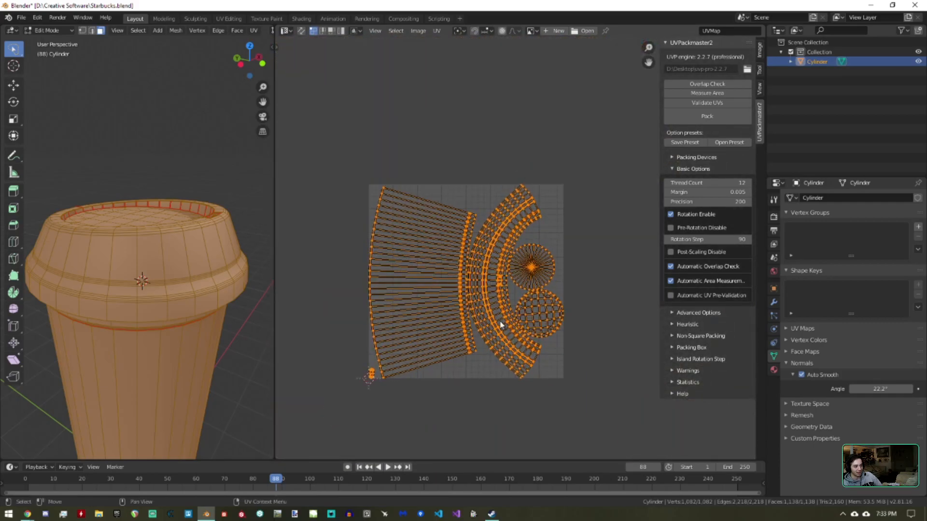
pyautogui.keyDown('ctrl'); pyautogui.moveTo(541, 361); pyautogui.dragTo(525, 293, button='middle'); pyautogui.keyUp('ctrl')
pyautogui.click(714, 240)
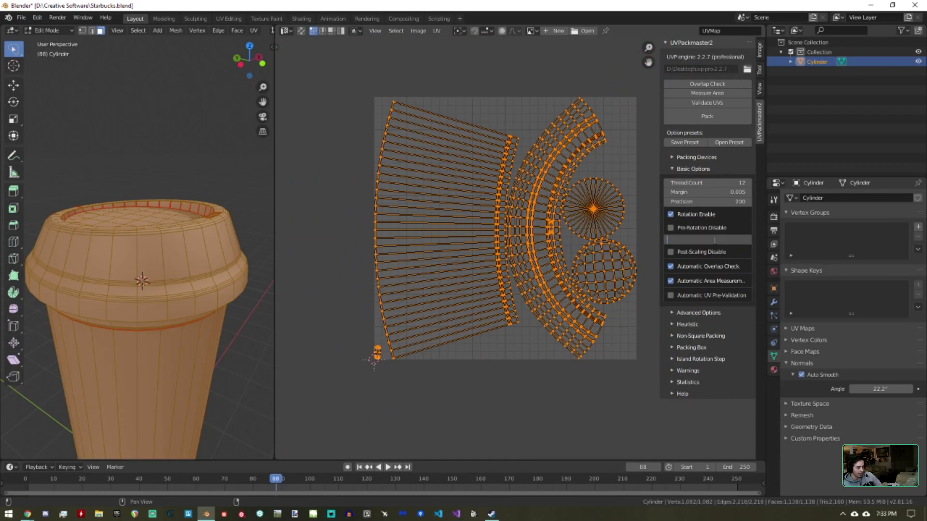
pyautogui.write('5')
pyautogui.press('Return')
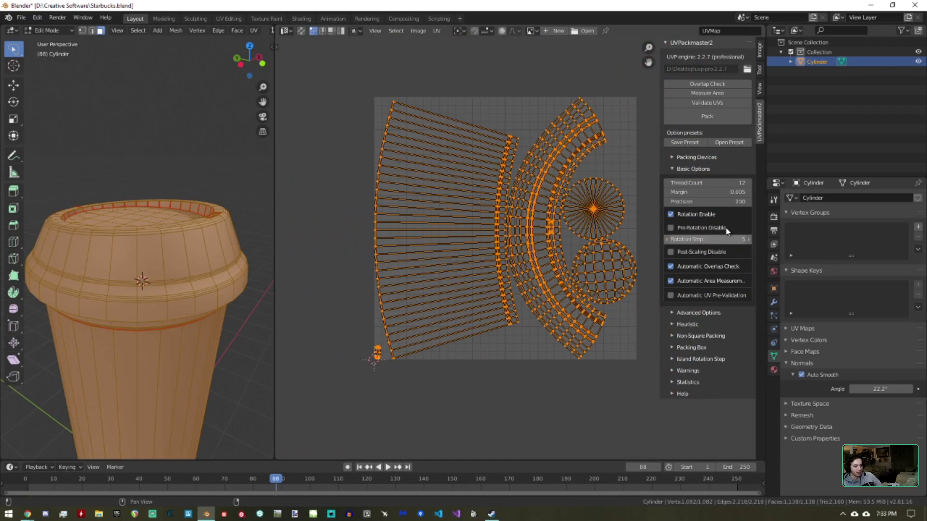
pyautogui.click(703, 116)
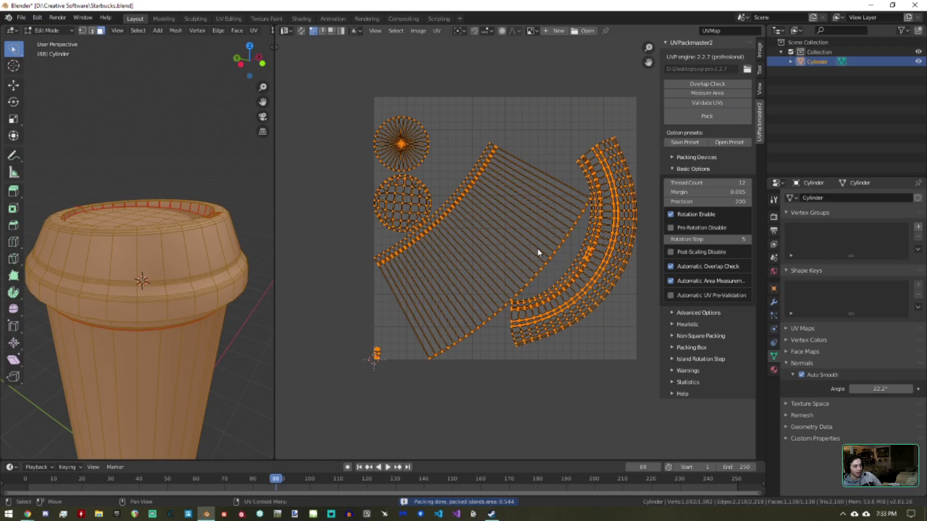
# Step: Try a new blank 1024 × 1024 px image behind the UV layout, and unlink it from the UV editor
pyautogui.keyDown('ctrl'); pyautogui.moveTo(537, 252); pyautogui.dragTo(539, 226, button='middle'); pyautogui.keyUp('ctrl')
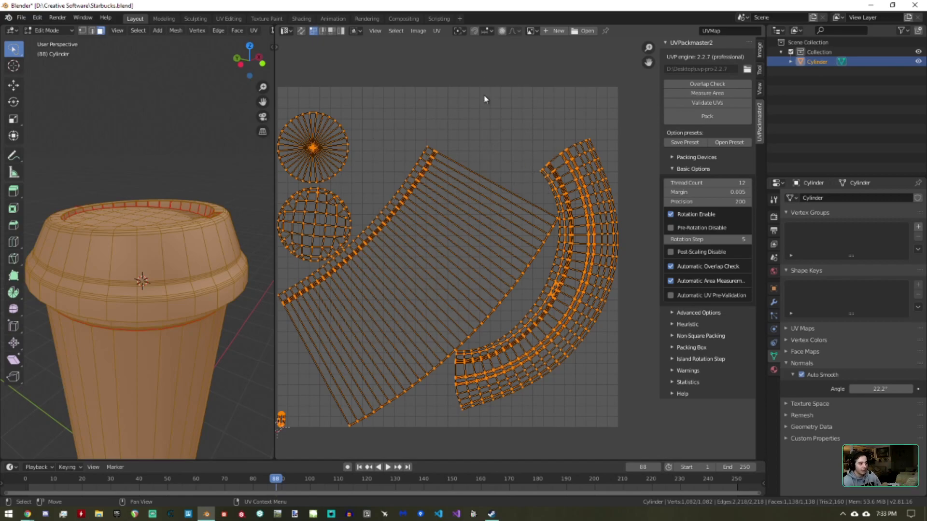
pyautogui.moveTo(484, 95); pyautogui.dragTo(512, 93, button='middle')
pyautogui.click(555, 30)
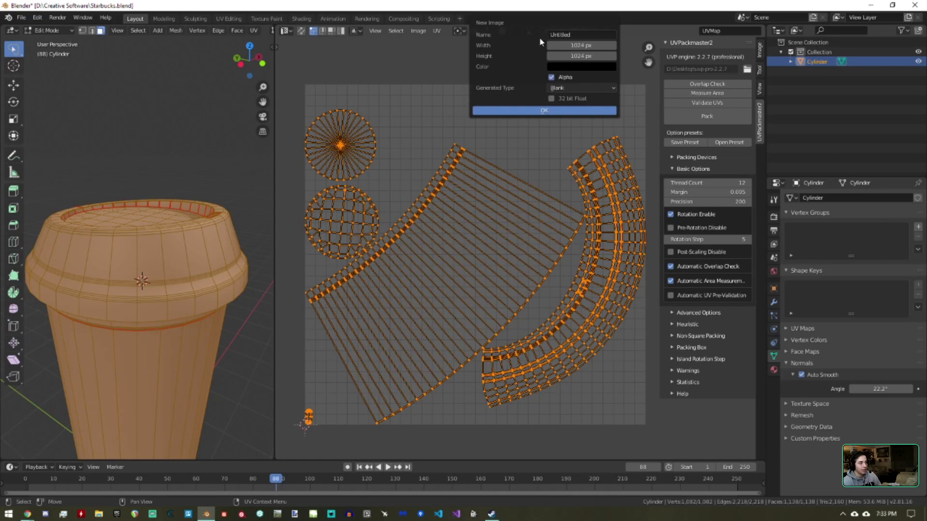
pyautogui.click(544, 111)
pyautogui.keyDown('ctrl'); pyautogui.moveTo(516, 138); pyautogui.dragTo(520, 275, button='middle'); pyautogui.keyUp('ctrl')
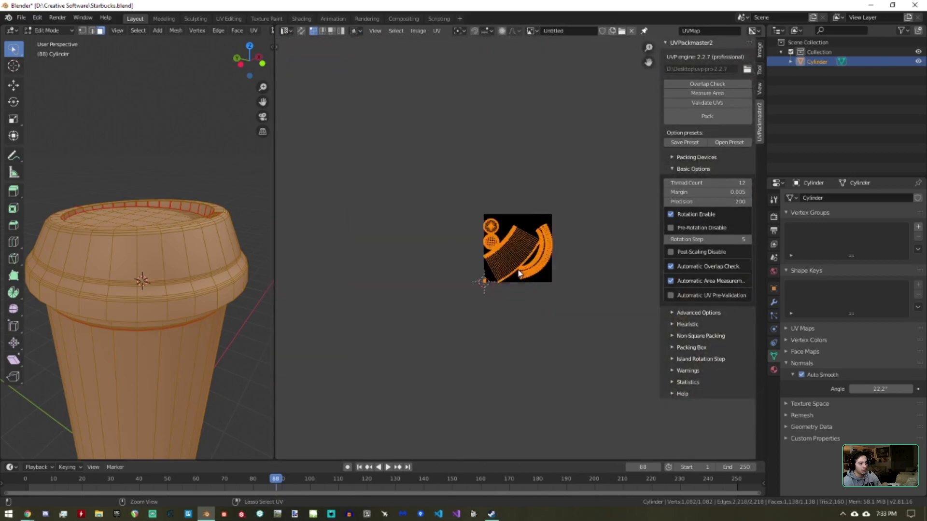
pyautogui.keyDown('ctrl'); pyautogui.moveTo(530, 164); pyautogui.dragTo(545, 109, button='middle'); pyautogui.keyUp('ctrl')
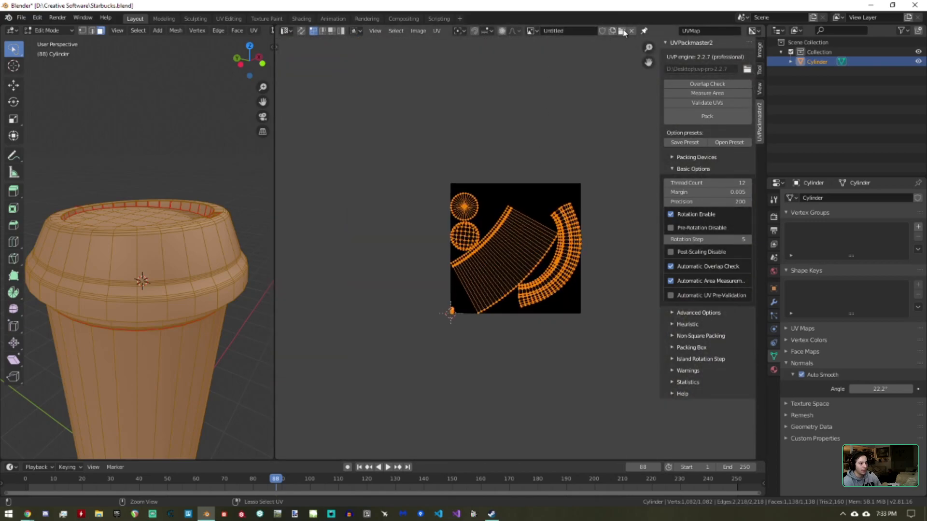
pyautogui.click(631, 31)
# Step: Create a new 1024 × 1024 px image in the UV editor with the Color Grid generated type
pyautogui.click(531, 31)
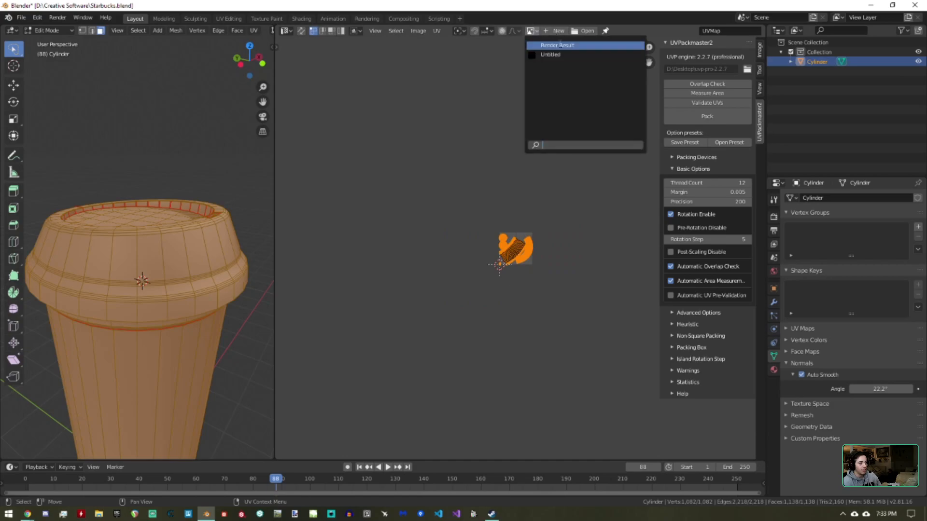
pyautogui.click(556, 31)
pyautogui.click(570, 89)
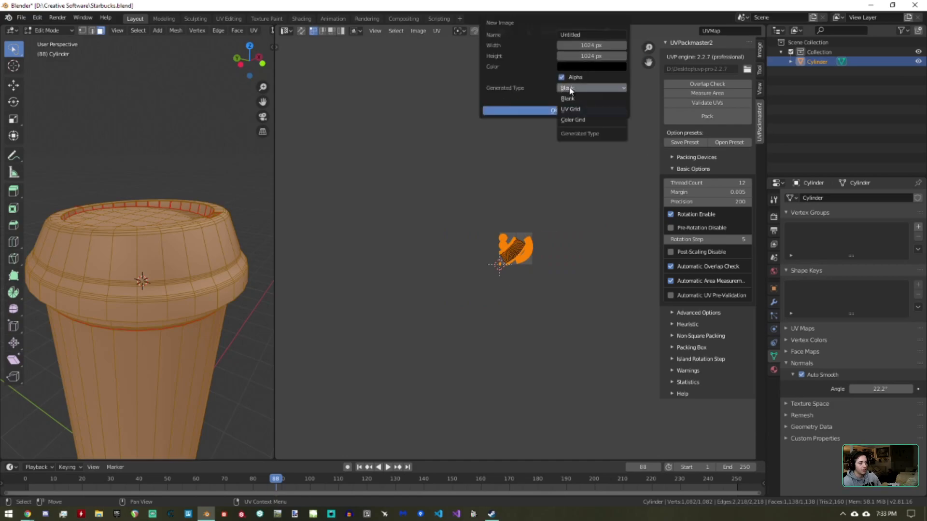
pyautogui.click(579, 109)
pyautogui.click(535, 112)
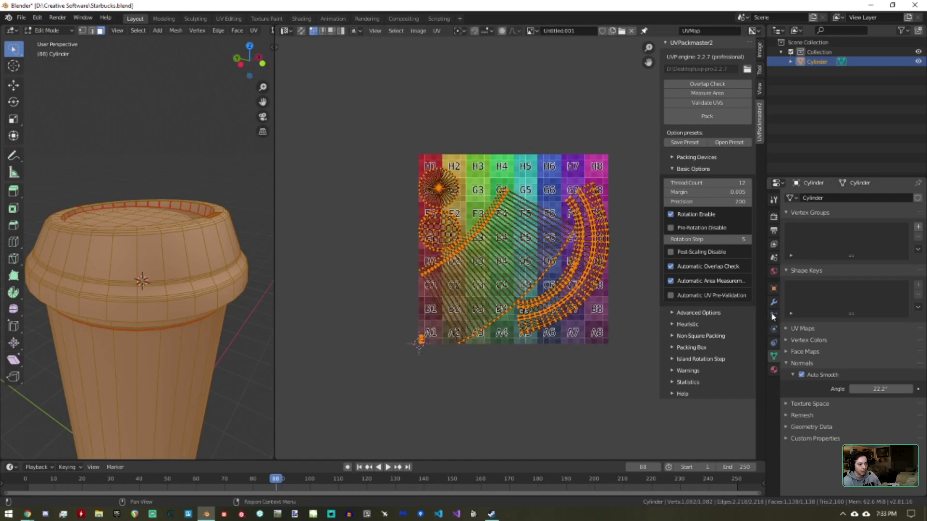
# Step: Feed Material.001's Base Color with an Image Texture that uses the Untitled.001 grid image
pyautogui.click(773, 370)
pyautogui.click(823, 241)
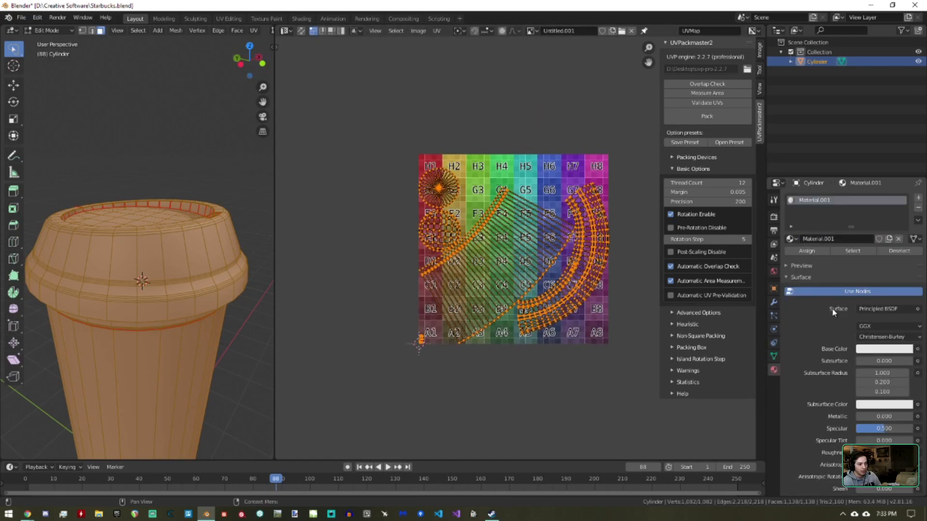
pyautogui.click(917, 348)
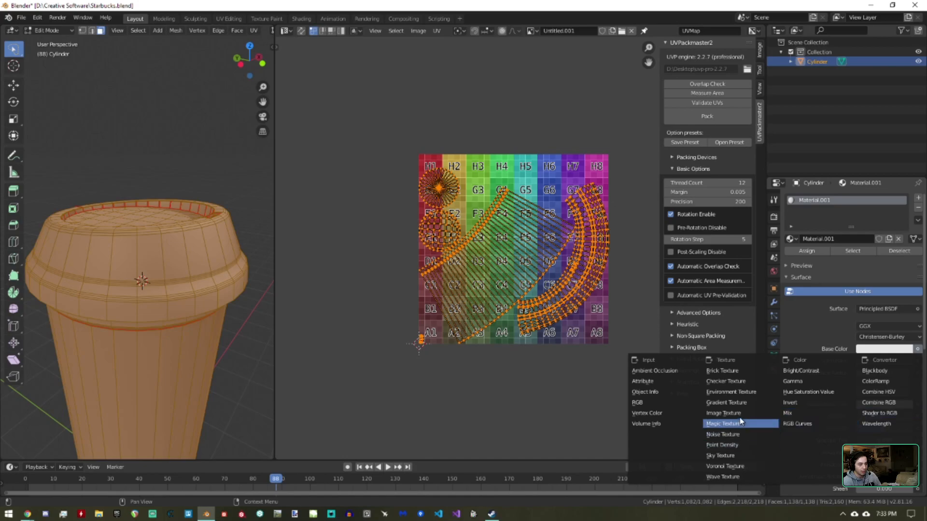
pyautogui.click(723, 413)
pyautogui.click(862, 362)
pyautogui.click(799, 391)
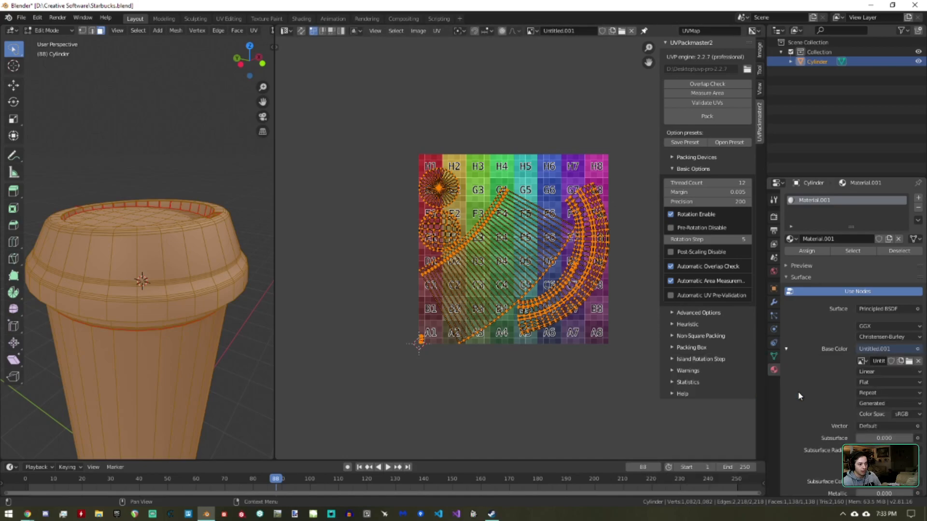
# Step: In Object Mode, widen the 3D viewport and show the cup in Material Preview shading
pyautogui.press('Tab')
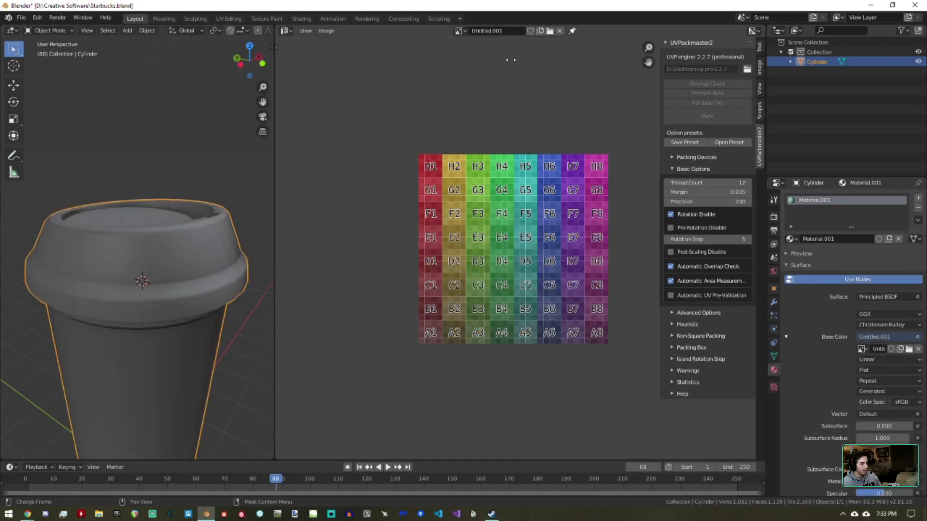
pyautogui.moveTo(277, 66); pyautogui.dragTo(517, 79)
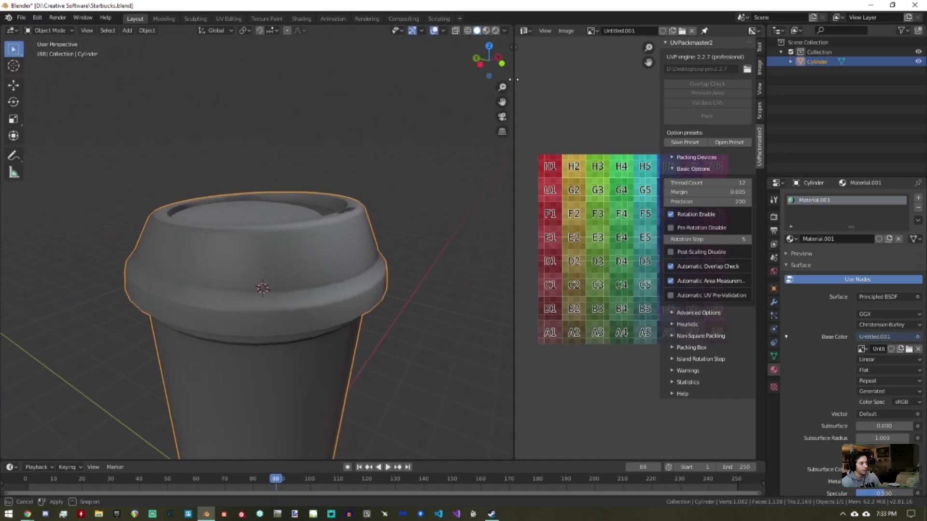
pyautogui.click(486, 31)
pyautogui.moveTo(357, 107)
pyautogui.mouseDown(button='middle')
pyautogui.moveTo(357, 230)
pyautogui.moveTo(324, 149)
pyautogui.moveTo(319, 159)
pyautogui.mouseUp(button='middle')
# Step: Return the cup to Edit Mode and hide the UV editor's sidebar to uncover the UV layout
pyautogui.press('Tab')
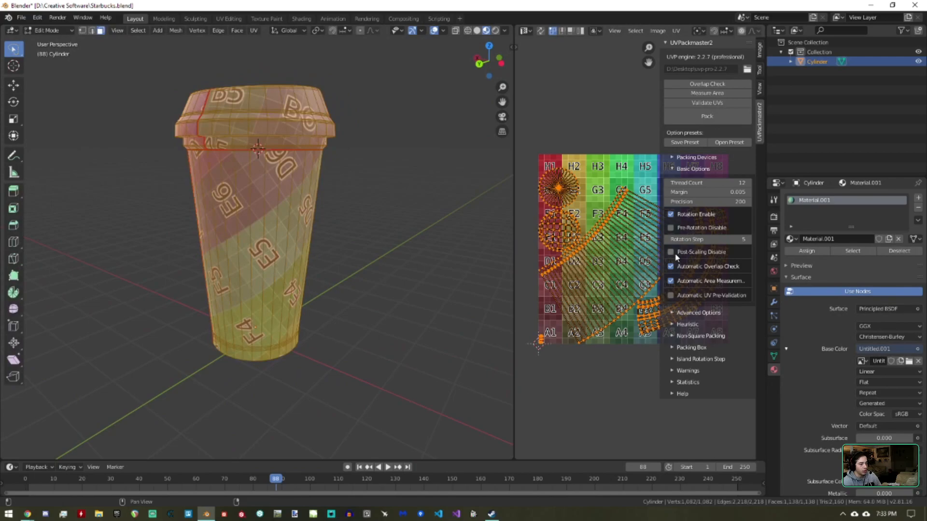
pyautogui.press('n')
pyautogui.scroll(3, 575, 241)
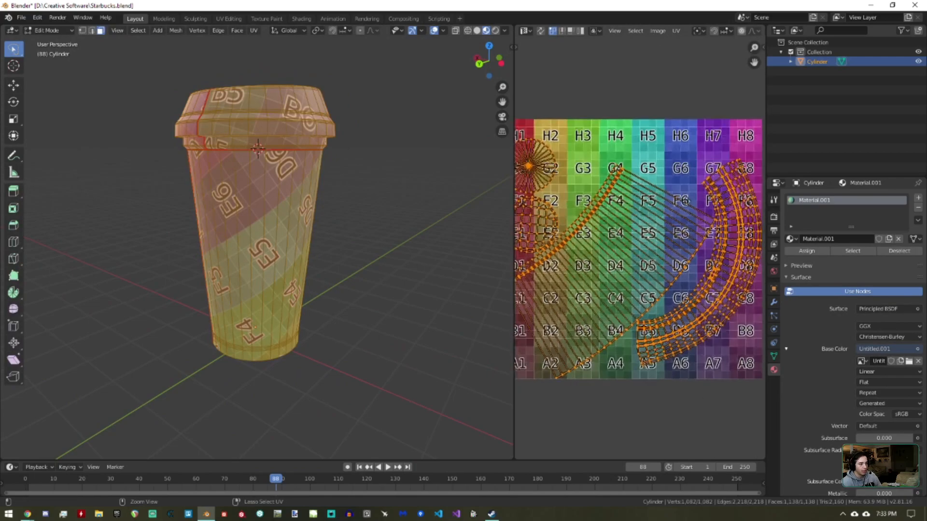
# Step: Examine how the color grid falls on the cup's body, seams and lid from several angles in Object Mode
pyautogui.moveTo(263, 200); pyautogui.dragTo(343, 178, button='middle')
pyautogui.press('Tab')
pyautogui.scroll(2, 343, 168)
pyautogui.scroll(5, 343, 168)
pyautogui.keyDown('shift'); pyautogui.moveTo(419, 124); pyautogui.dragTo(304, 208, button='middle'); pyautogui.keyUp('shift')
pyautogui.scroll(-2, 348, 181)
pyautogui.press('Tab')
pyautogui.scroll(-2, 322, 193)
pyautogui.press('Tab')
pyautogui.scroll(5, 289, 125)
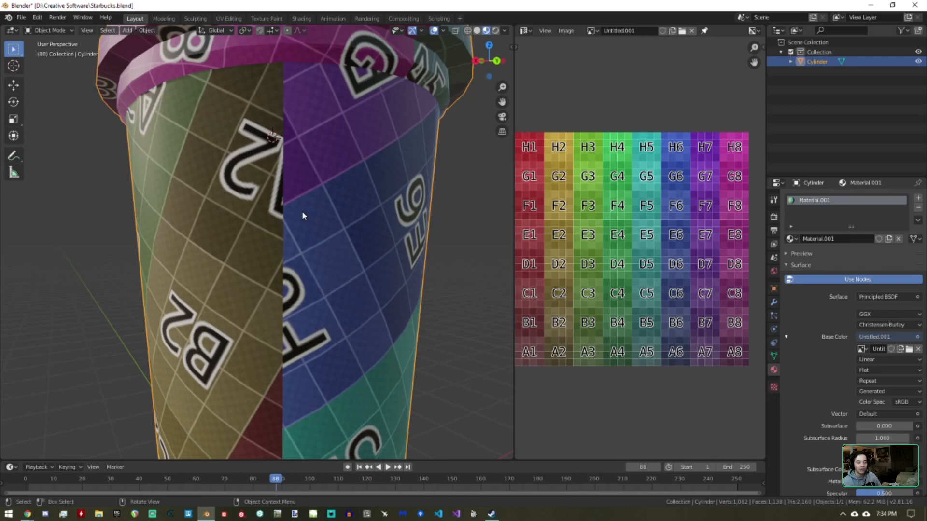
pyautogui.moveTo(303, 216); pyautogui.dragTo(205, 273, button='middle')
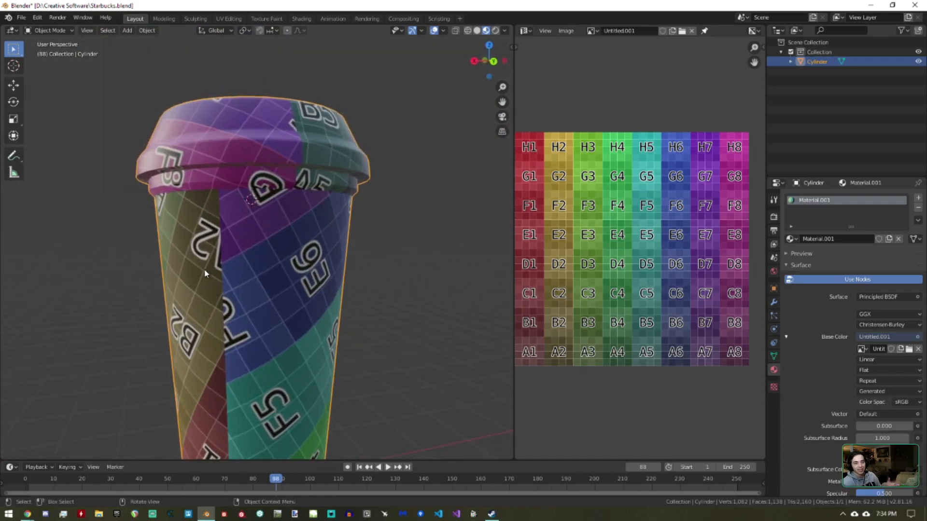
pyautogui.moveTo(310, 184); pyautogui.dragTo(291, 209, button='middle')
pyautogui.moveTo(291, 209)
pyautogui.keyDown('ctrl'); pyautogui.mouseDown(button='middle')
pyautogui.moveTo(290, 169)
pyautogui.moveTo(291, 195)
pyautogui.mouseUp(button='middle'); pyautogui.keyUp('ctrl')
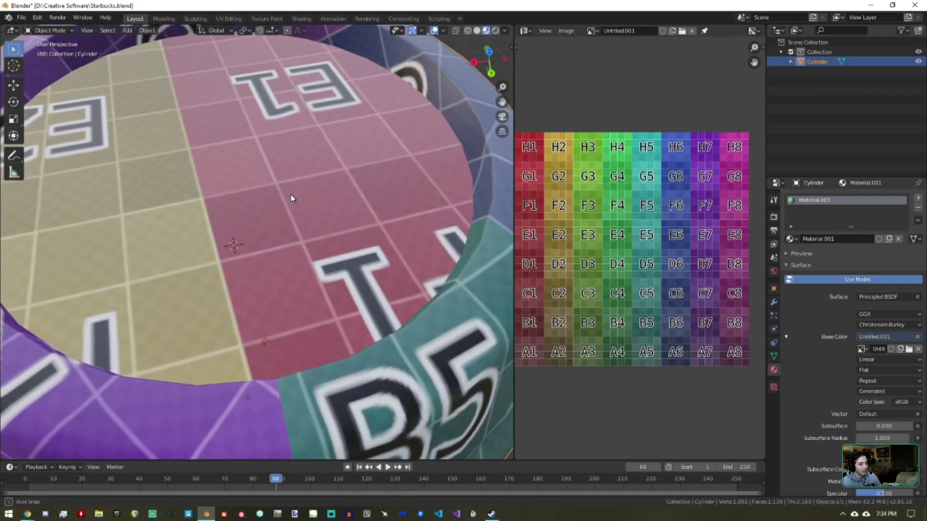
pyautogui.scroll(-3, 293, 209)
pyautogui.moveTo(339, 373); pyautogui.dragTo(348, 289, button='middle')
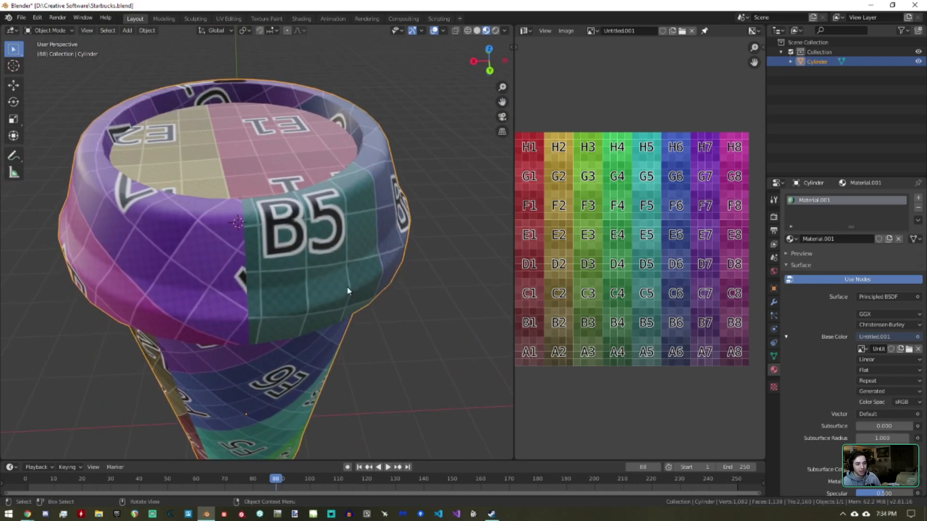
# Step: Scale all the UV islands down to a small patch of the grid and check the texture on the cup
pyautogui.press('Tab')
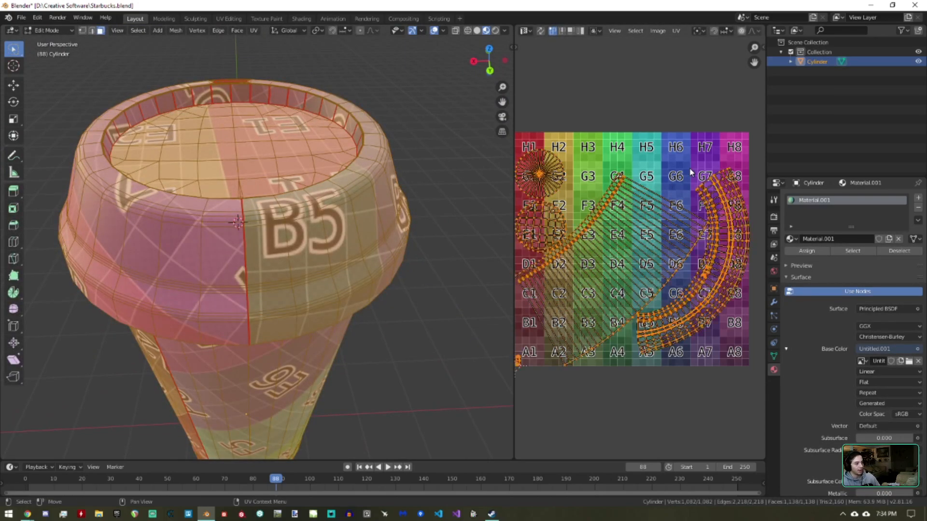
pyautogui.press('s')
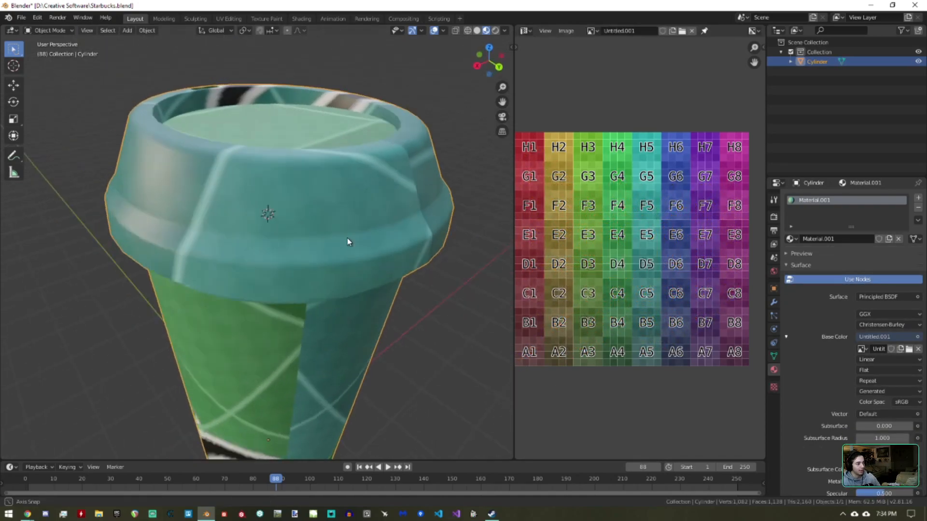
pyautogui.moveTo(347, 239); pyautogui.dragTo(32, 246, button='middle')
pyautogui.press('Tab')
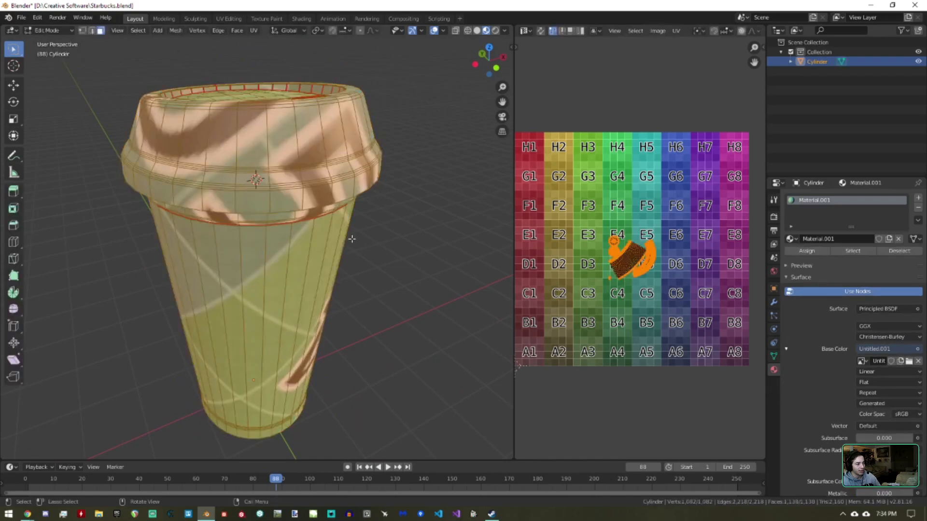
# Step: Repack the UV islands with the built-in Pack Islands command and inspect the grid closely on the cup body
pyautogui.scroll(-2, 675, 290)
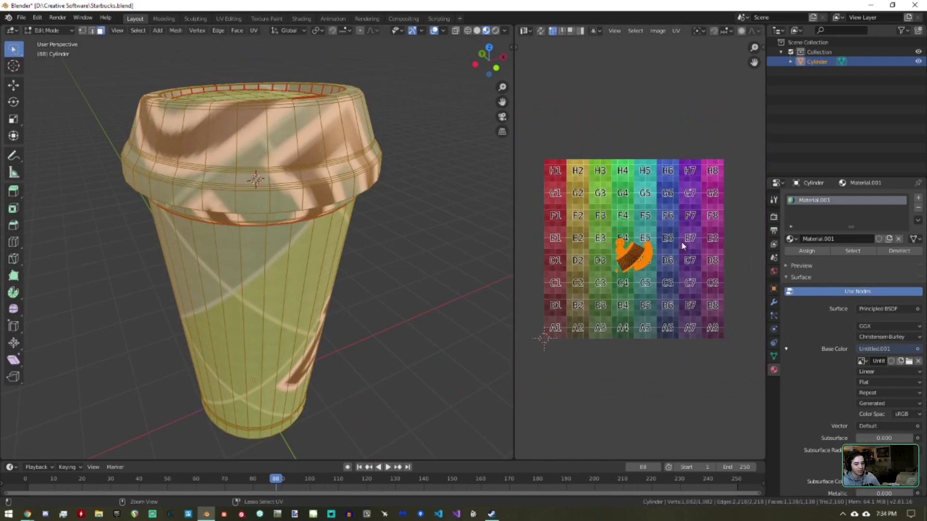
pyautogui.click(676, 31)
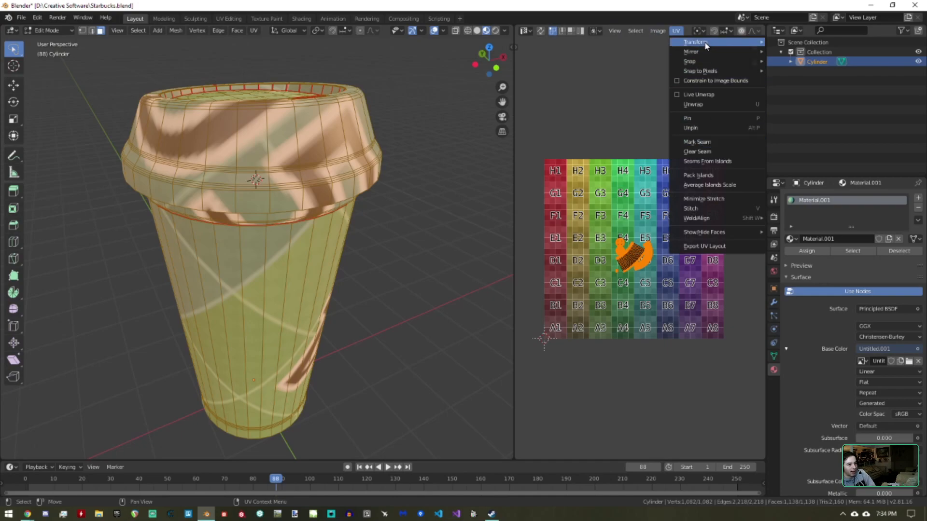
pyautogui.click(708, 175)
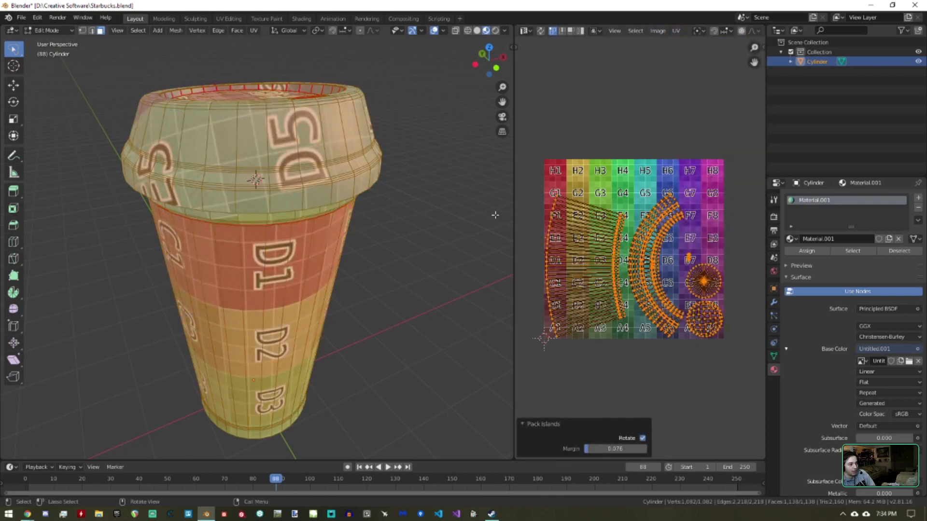
pyautogui.press('Tab')
pyautogui.scroll(6, 295, 189)
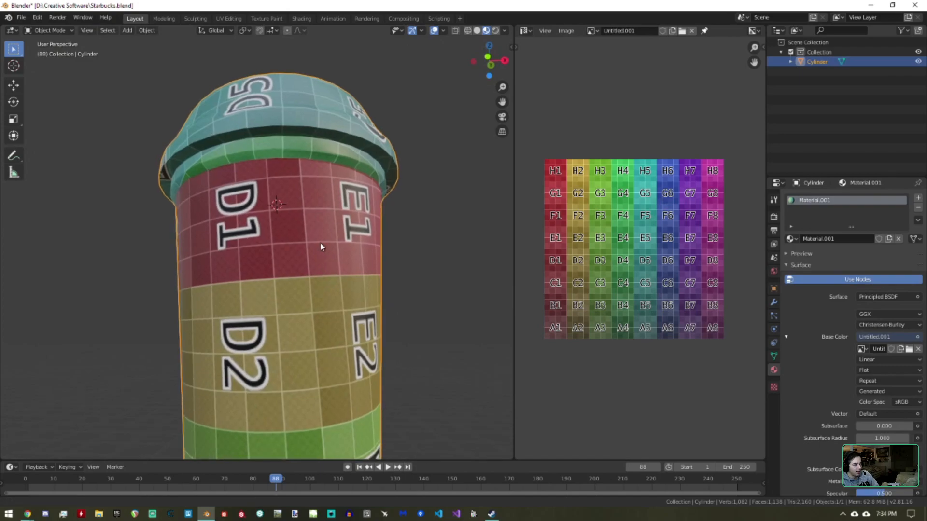
pyautogui.scroll(2, 325, 192)
pyautogui.moveTo(295, 155); pyautogui.dragTo(363, 199, button='middle')
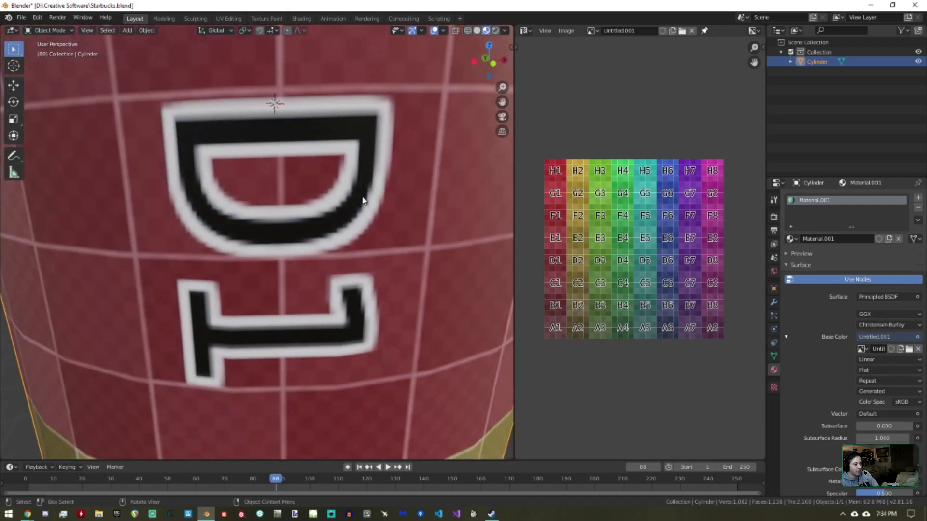
# Step: Bring back the UVPackmaster2 options in Edit Mode, pack the UV islands with them, and return to Object Mode
pyautogui.press('Tab')
pyautogui.press('n')
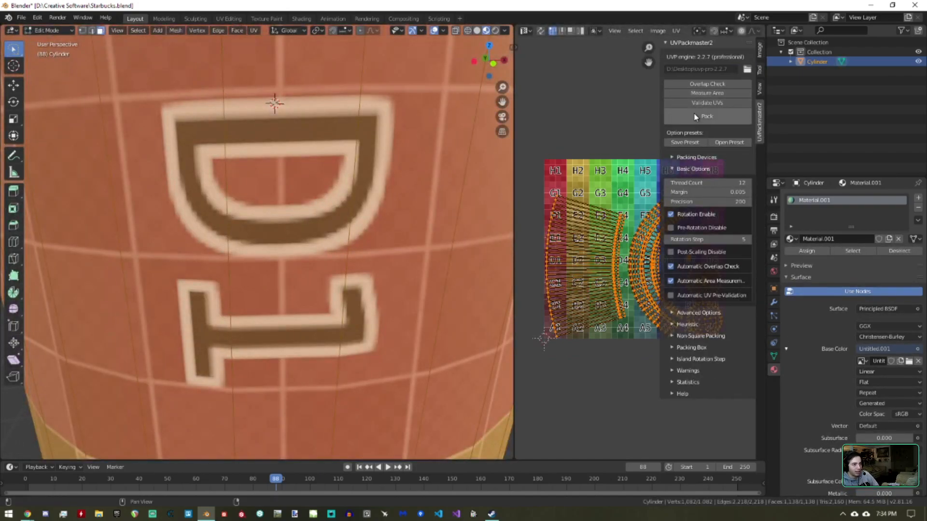
pyautogui.click(701, 117)
pyautogui.scroll(-5, 274, 231)
pyautogui.press('Tab')
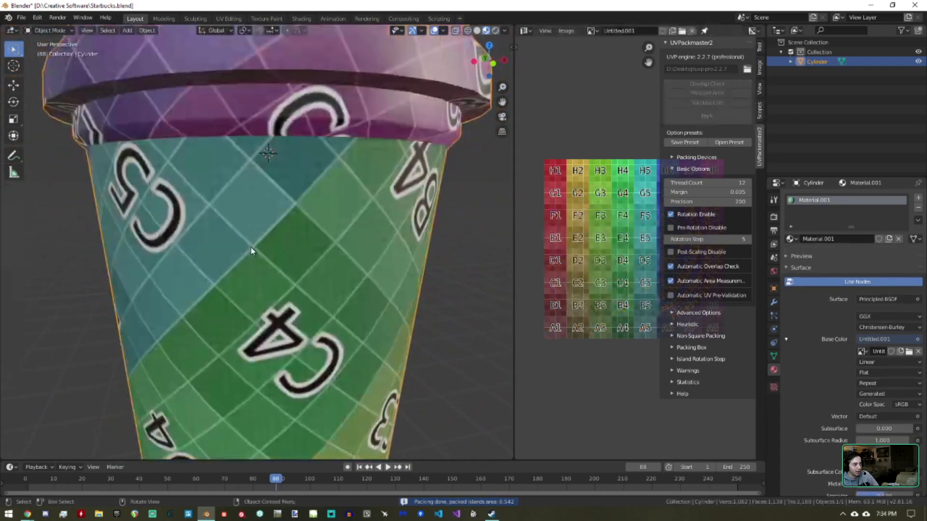
# Step: Inspect the texture sharpness and grid distortion on the cup's body and lid with the repacked UVs
pyautogui.moveTo(274, 233); pyautogui.dragTo(279, 161, button='middle')
pyautogui.scroll(8, 279, 161)
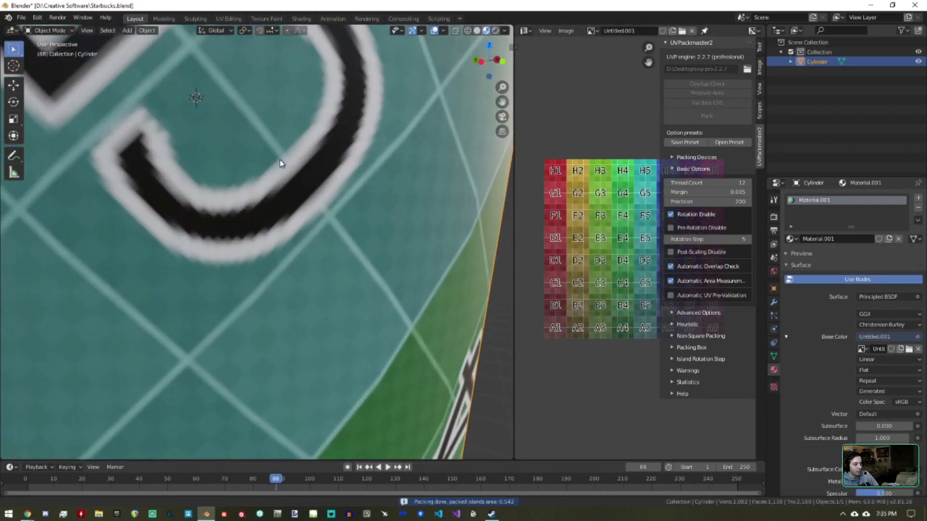
pyautogui.scroll(-5, 310, 168)
pyautogui.scroll(-3, 182, 256)
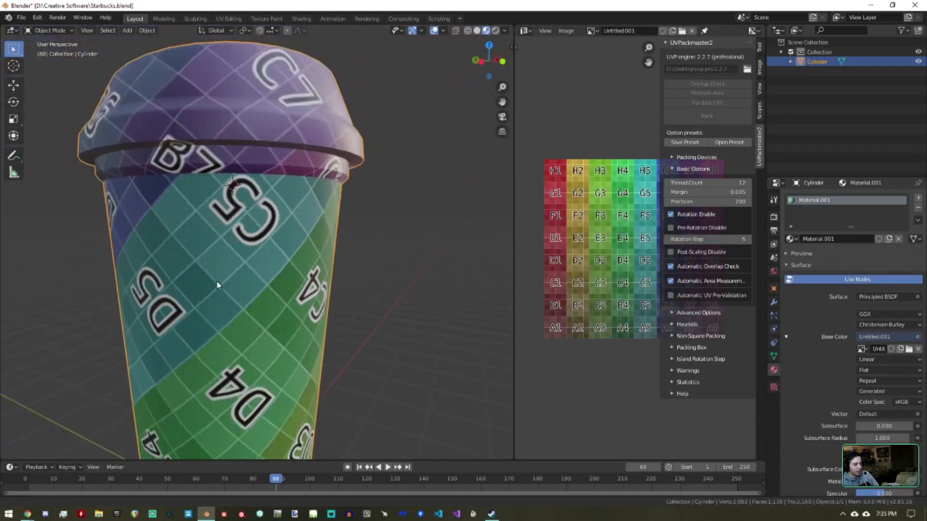
pyautogui.moveTo(217, 284); pyautogui.dragTo(330, 231, button='middle')
pyautogui.moveTo(581, 222); pyautogui.dragTo(558, 188, button='middle')
pyautogui.moveTo(620, 221)
pyautogui.keyDown('ctrl'); pyautogui.mouseDown(button='middle')
pyautogui.moveTo(614, 162)
pyautogui.moveTo(616, 217)
pyautogui.mouseUp(button='middle'); pyautogui.keyUp('ctrl')
pyautogui.moveTo(355, 249); pyautogui.dragTo(422, 202, button='middle')
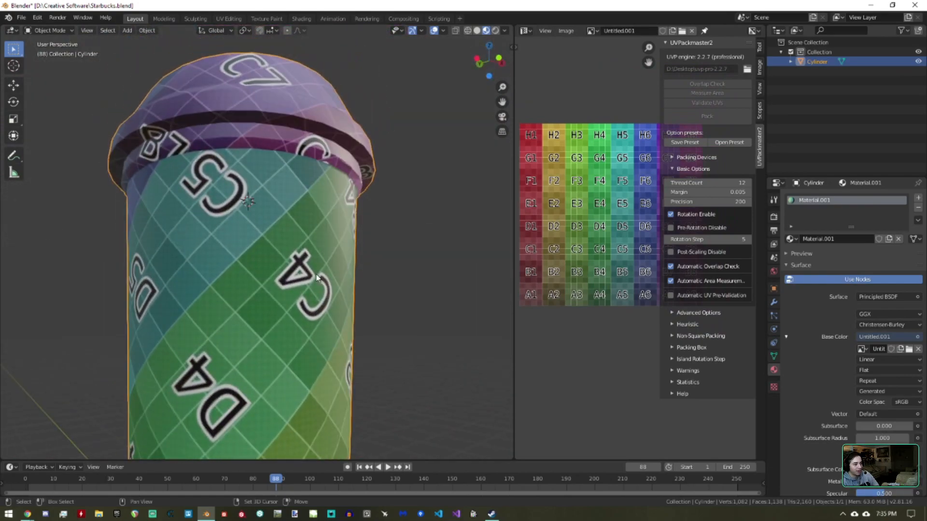
pyautogui.keyDown('shift'); pyautogui.moveTo(309, 277); pyautogui.dragTo(333, 232, button='middle'); pyautogui.keyUp('shift')
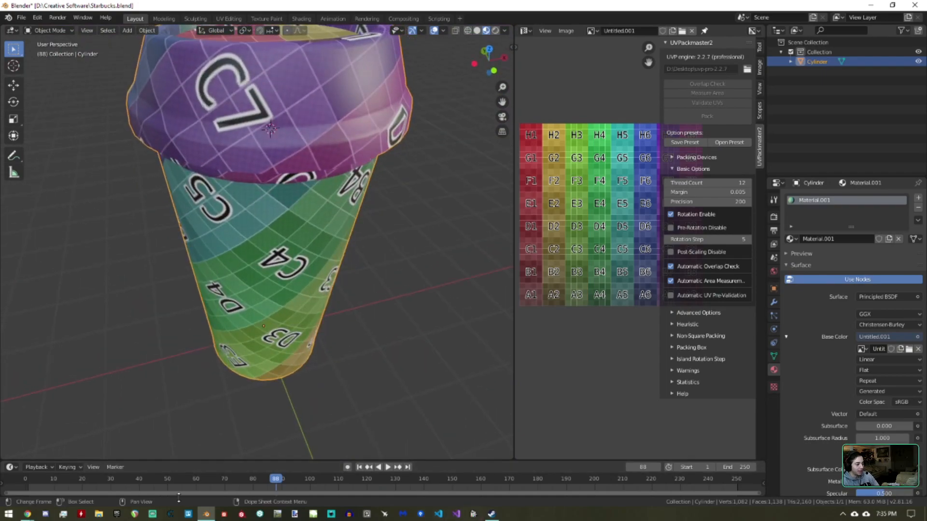
# Step: Switch to the Google Slides deck in Chrome, present the slide on Smart UV Project, and exit the presentation
pyautogui.moveTo(28, 514)
pyautogui.click(171, 479)
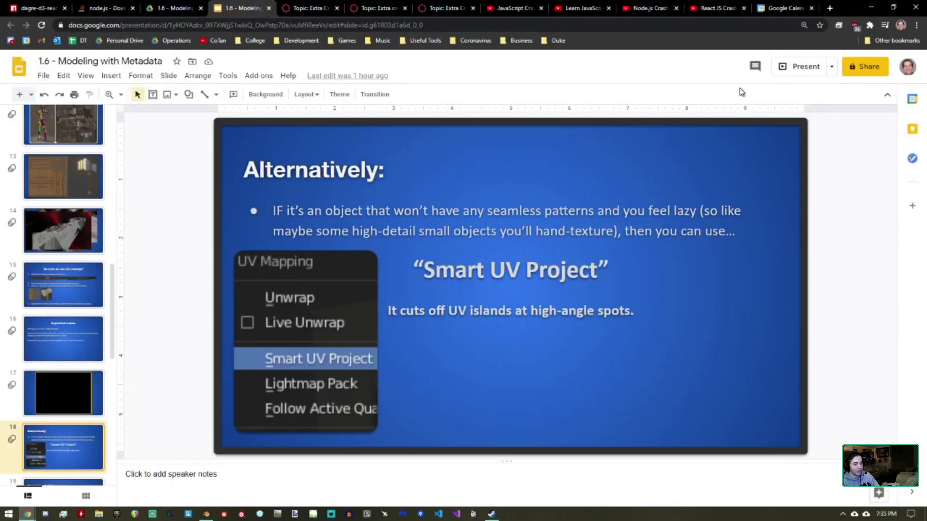
pyautogui.click(812, 67)
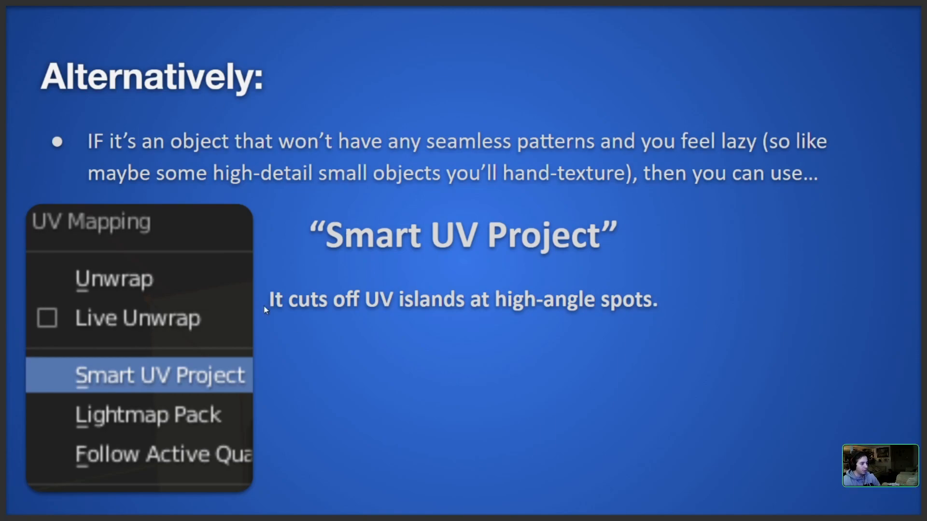
pyautogui.press('Escape')
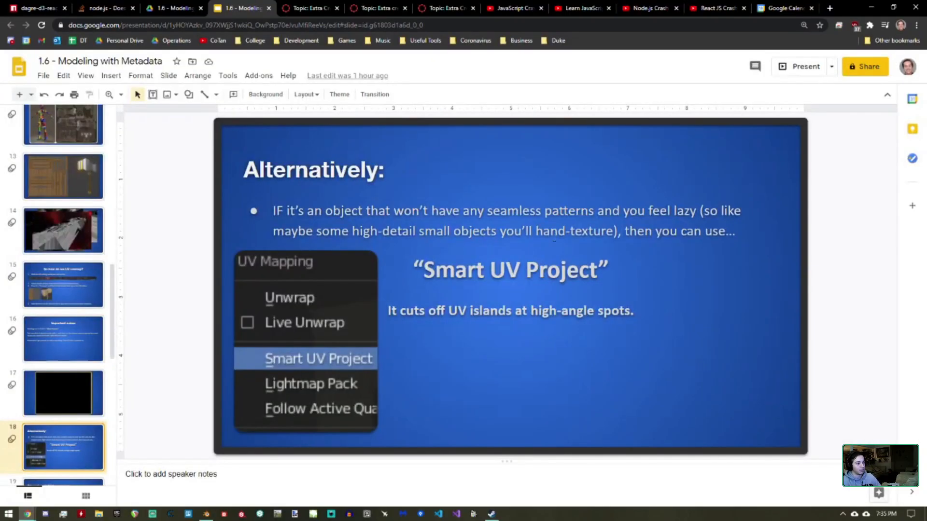
# Step: Switch back to Blender and set the 3D viewport shading to Solid
pyautogui.click(203, 515)
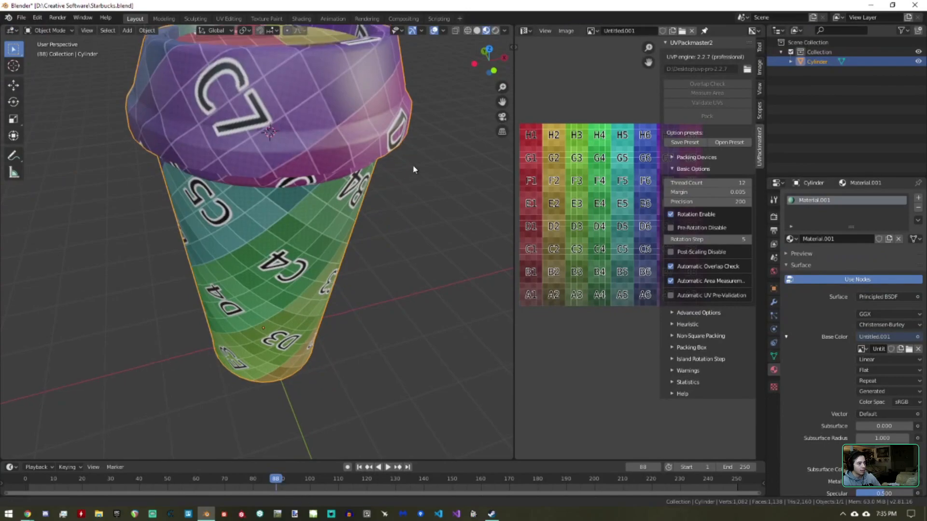
pyautogui.click(495, 30)
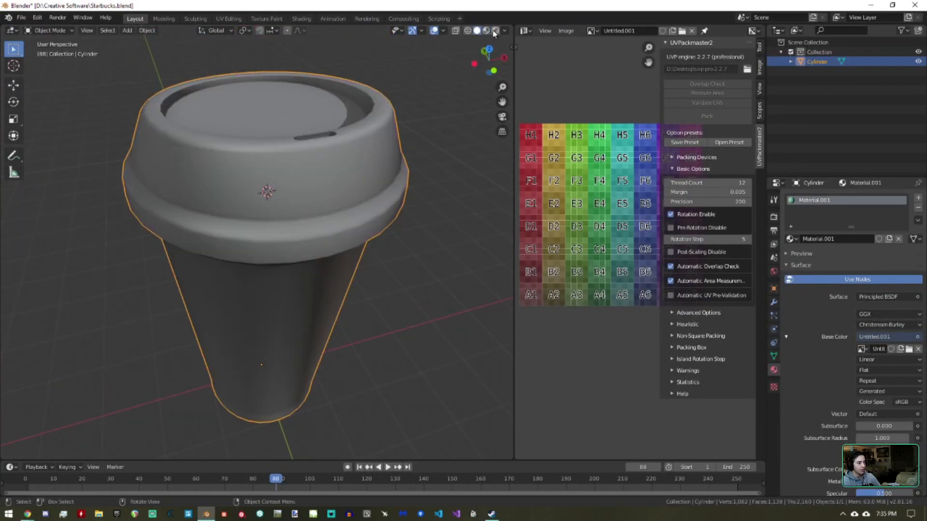
pyautogui.click(486, 30)
pyautogui.click(505, 30)
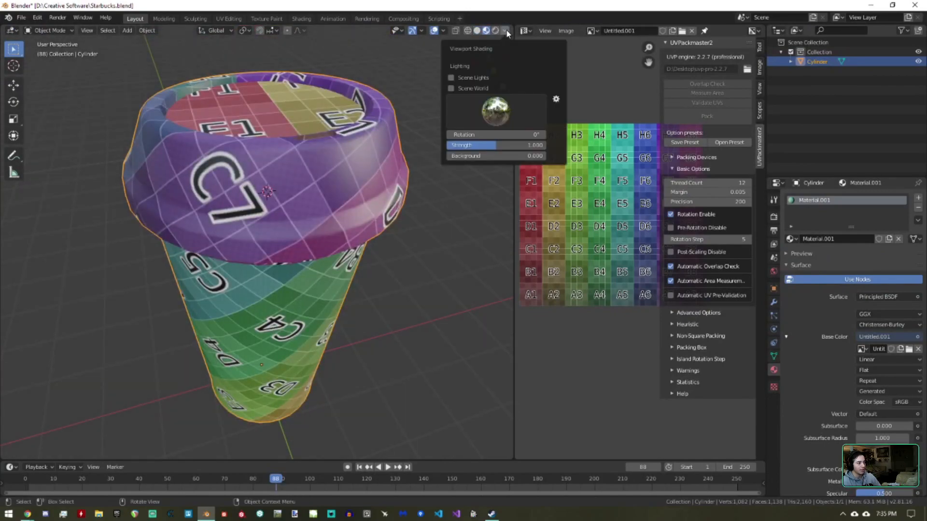
pyautogui.click(477, 31)
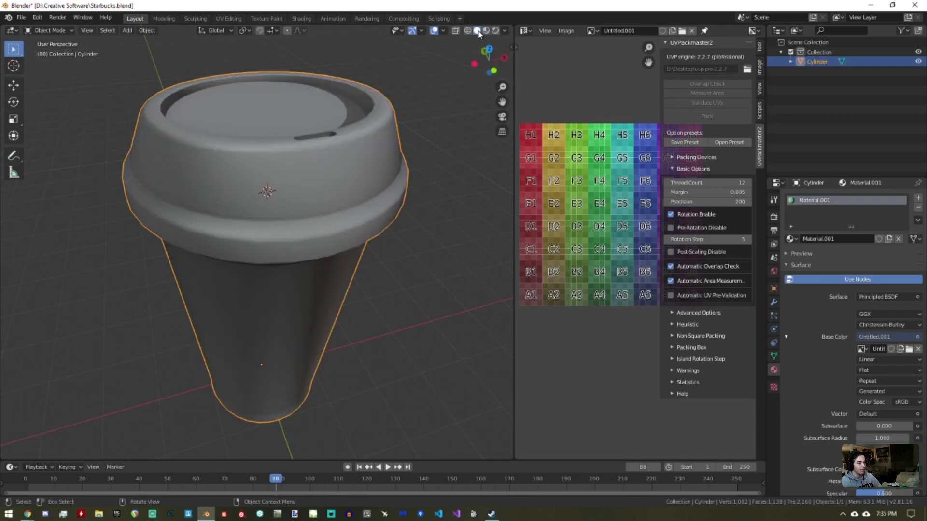
# Step: Try a black MatCap as the solid view's lighting on the cup, and go back to Studio lighting
pyautogui.click(505, 31)
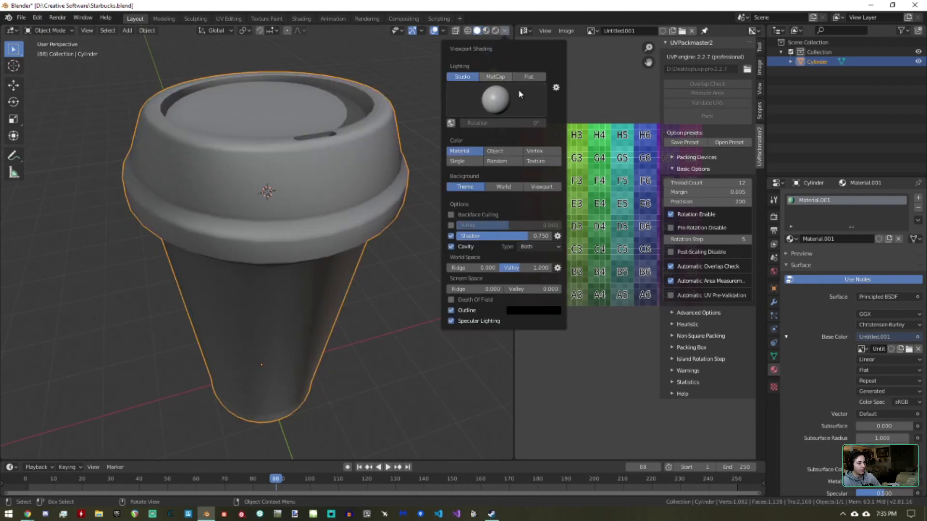
pyautogui.click(495, 76)
pyautogui.click(495, 99)
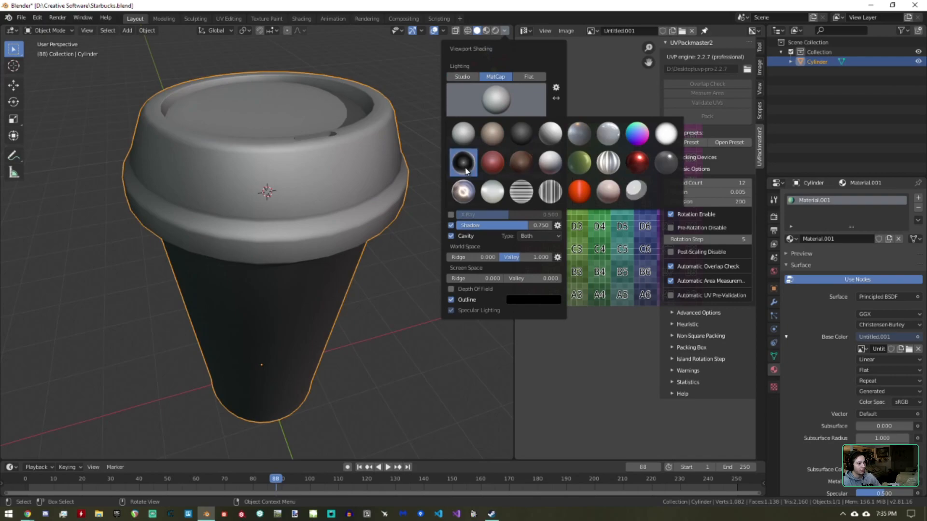
pyautogui.click(464, 164)
pyautogui.moveTo(434, 193); pyautogui.dragTo(440, 109, button='middle')
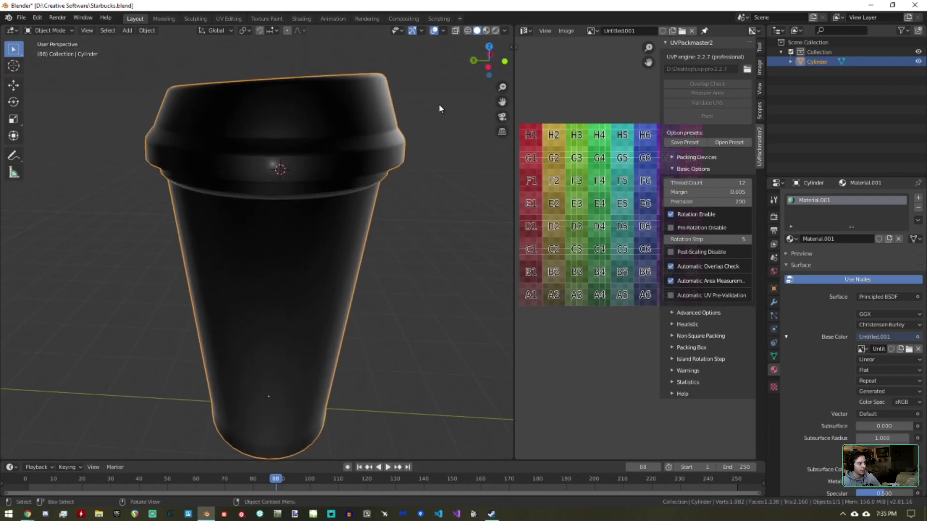
pyautogui.click(505, 30)
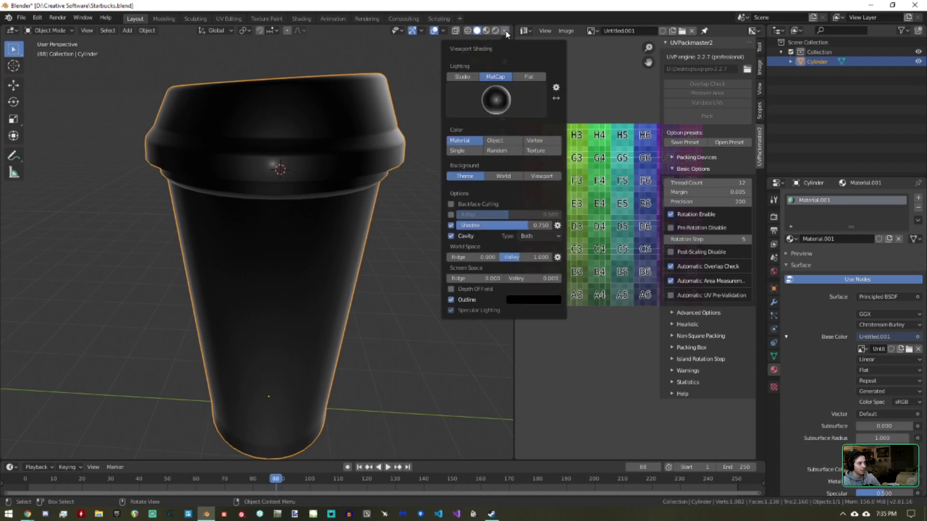
pyautogui.click(466, 79)
# Step: Set the viewport cavity to World Space Ridge 2.500 and Valley 0.000, with Screen Space Ridge 2.000 and Valley 0.783
pyautogui.moveTo(519, 270)
pyautogui.mouseDown()
pyautogui.moveTo(553, 270)
pyautogui.moveTo(509, 270)
pyautogui.mouseUp()
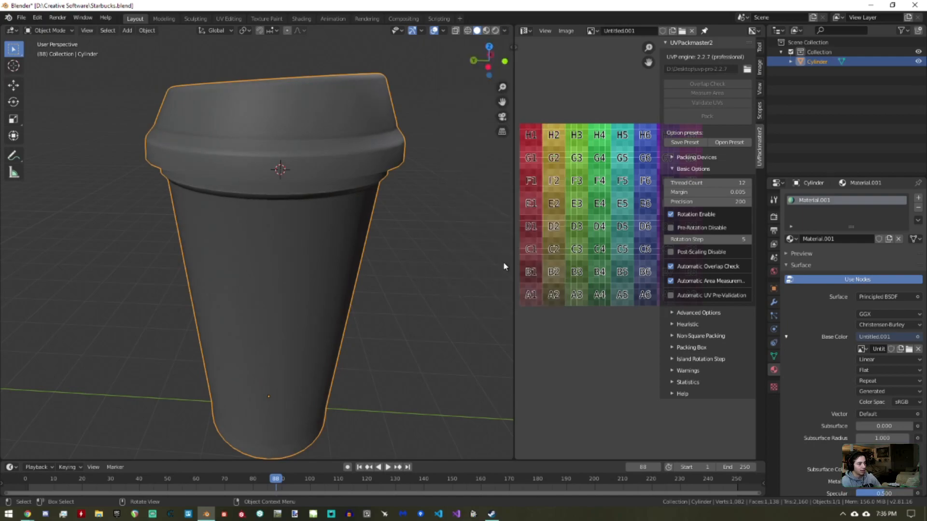
pyautogui.click(505, 31)
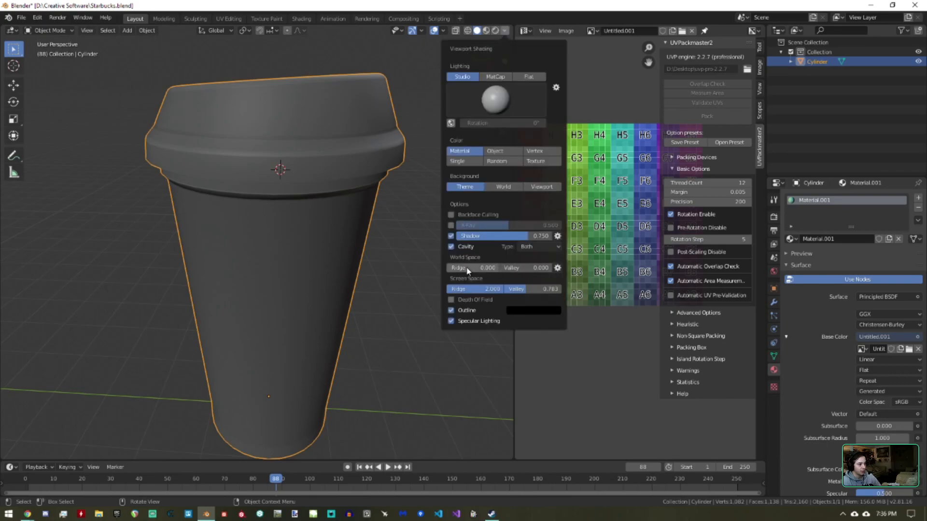
pyautogui.click(530, 249)
pyautogui.moveTo(460, 268); pyautogui.dragTo(507, 268)
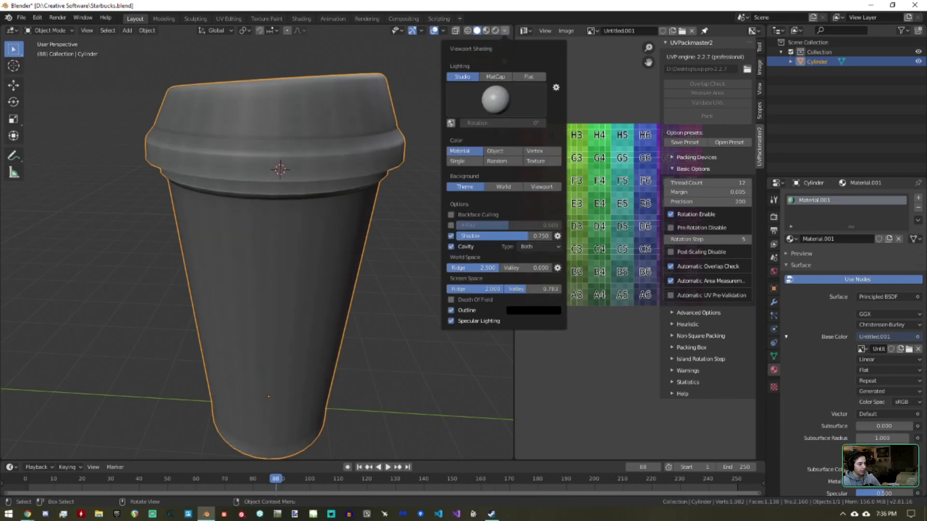
# Step: Shade the cup flat in Object Mode to expose its individual faces
pyautogui.moveTo(318, 248); pyautogui.dragTo(395, 269, button='middle')
pyautogui.scroll(4, 275, 182)
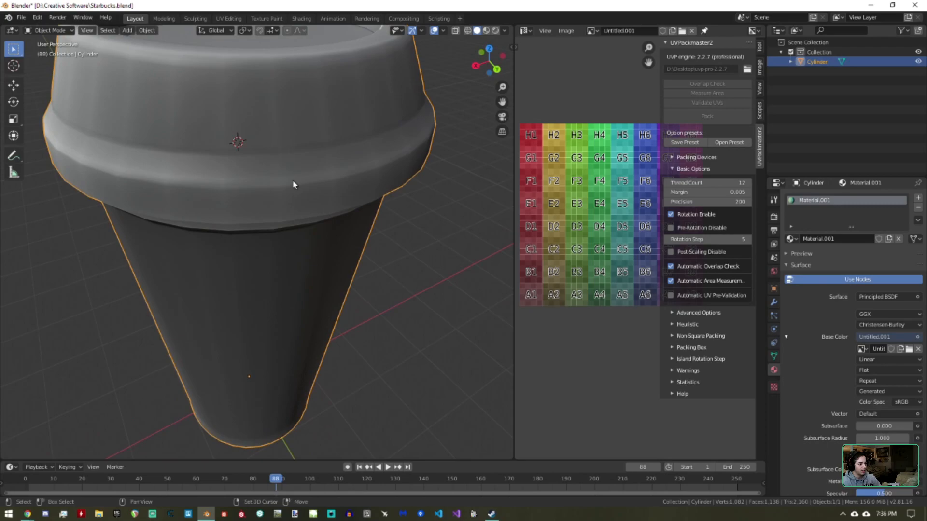
pyautogui.scroll(4, 304, 171)
pyautogui.moveTo(310, 171); pyautogui.dragTo(229, 107, button='middle')
pyautogui.press('Tab')
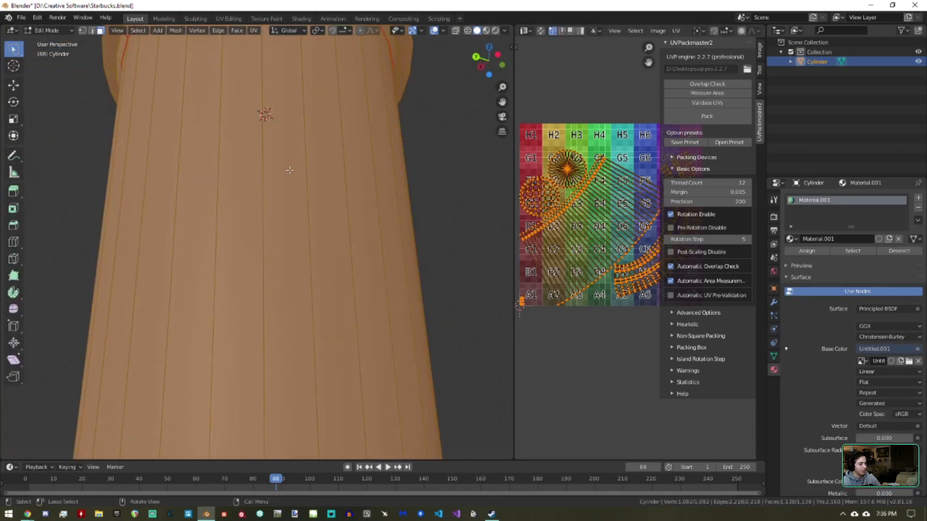
pyautogui.press('Tab')
pyautogui.moveTo(325, 145); pyautogui.dragTo(352, 194, button='middle')
pyautogui.rightClick(337, 243)
pyautogui.click(324, 250)
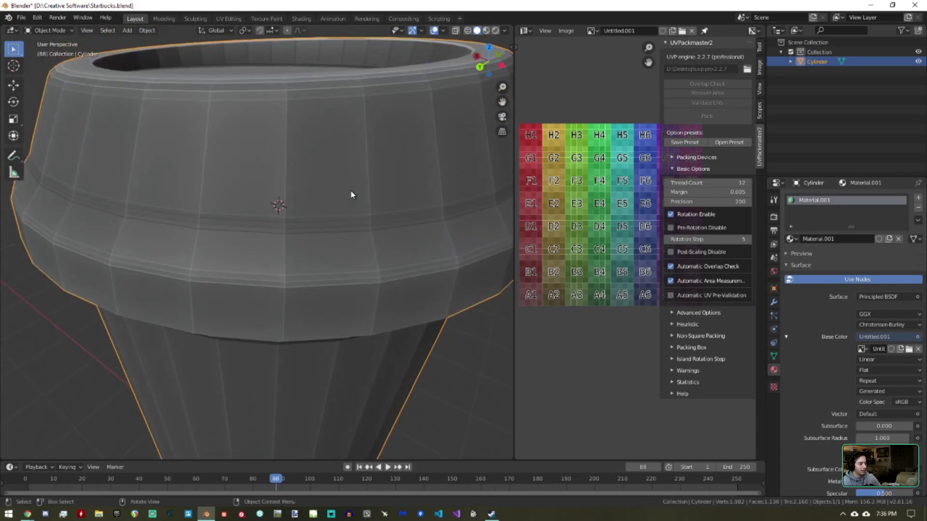
# Step: Examine the angles between neighbouring faces around the flat-shaded cup's lid and body
pyautogui.scroll(2, 213, 153)
pyautogui.scroll(-4, 166, 118)
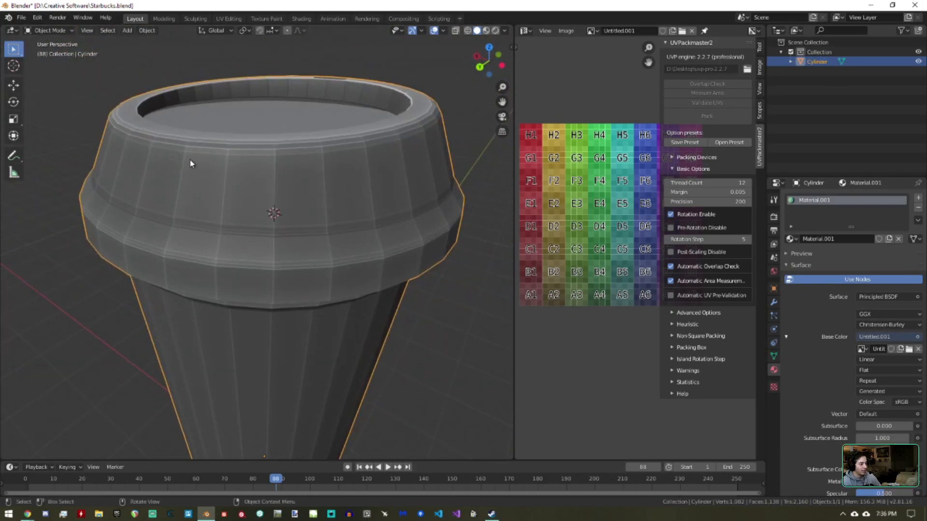
pyautogui.moveTo(190, 162); pyautogui.dragTo(210, 253, button='middle')
pyautogui.scroll(3, 361, 242)
pyautogui.moveTo(364, 232); pyautogui.dragTo(283, 205, button='middle')
pyautogui.scroll(1, 332, 265)
pyautogui.scroll(2, 358, 203)
# Step: Unwrap the whole cup in Edit Mode with Smart UV Project at an Angle Limit of 45
pyautogui.press('Tab')
pyautogui.press('u')
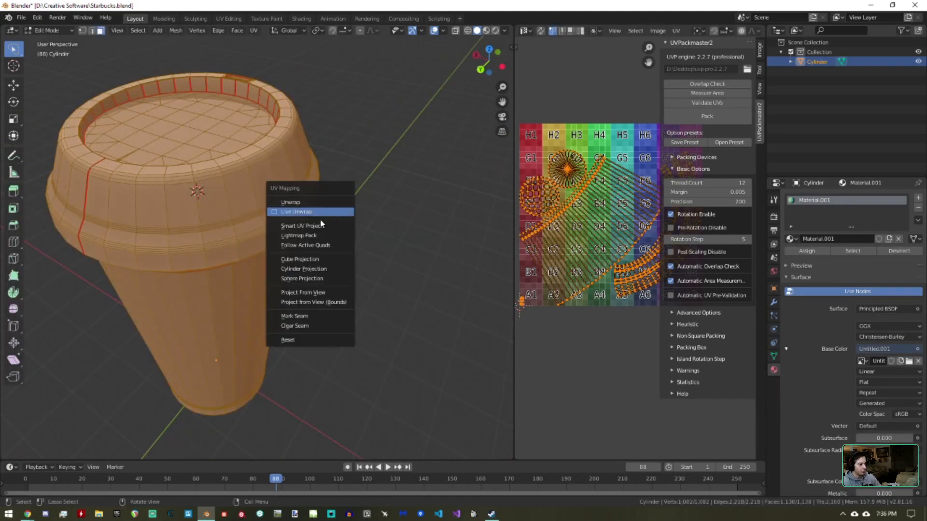
pyautogui.click(307, 227)
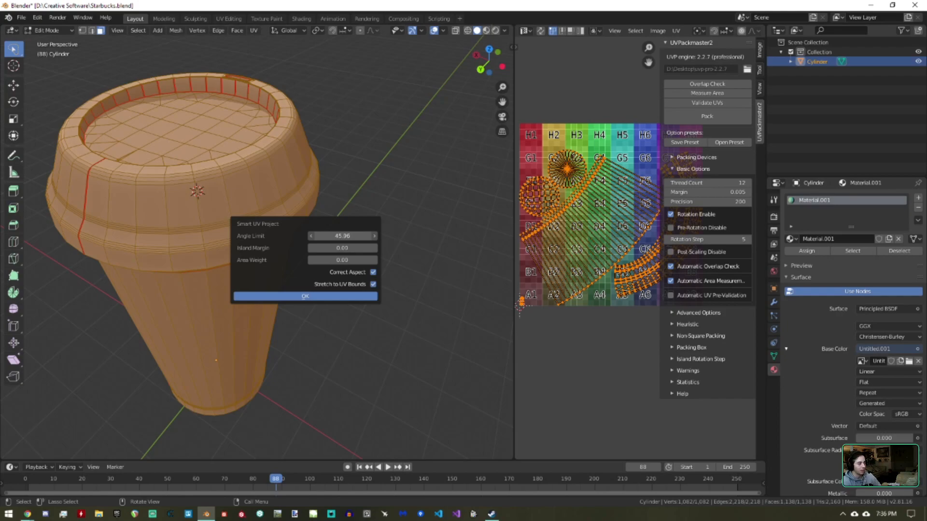
pyautogui.click(342, 235)
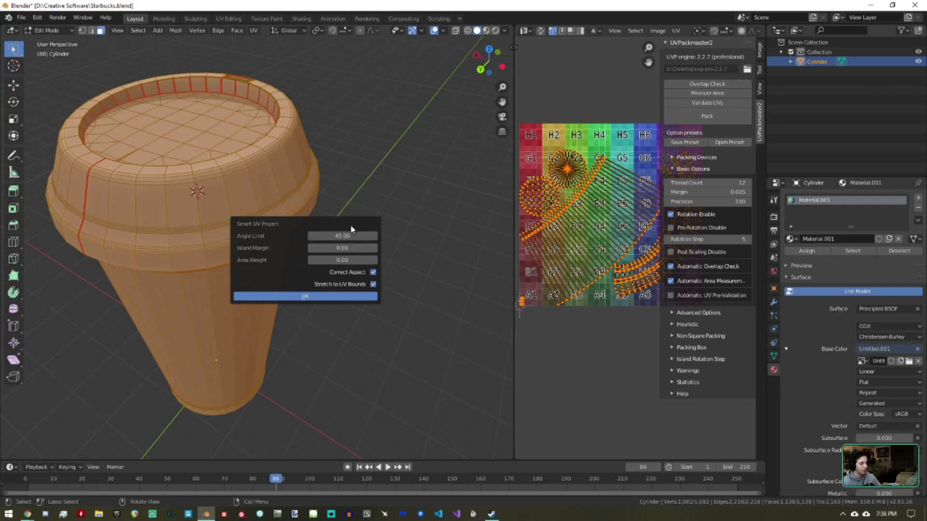
pyautogui.click(287, 296)
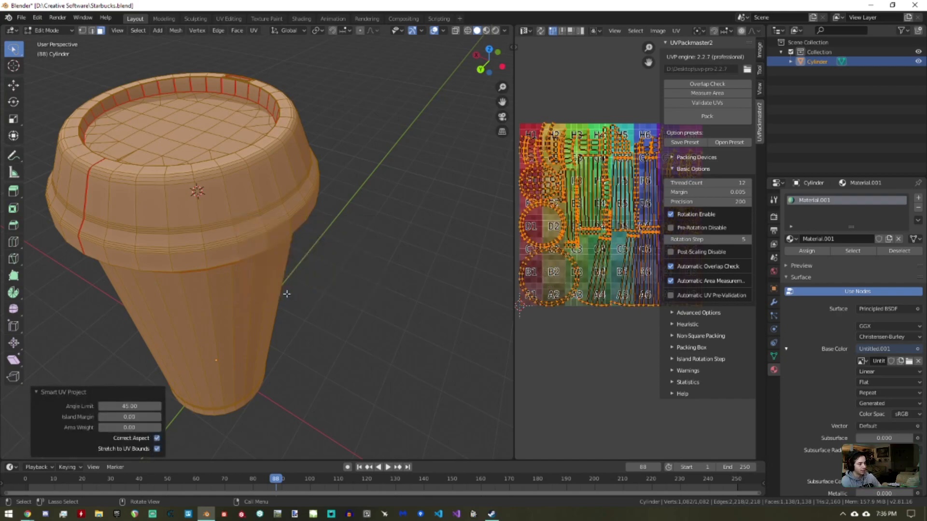
# Step: Enlarge the UV editor and examine how Smart UV Project split the cup into islands over the color grid
pyautogui.moveTo(511, 227); pyautogui.dragTo(323, 227)
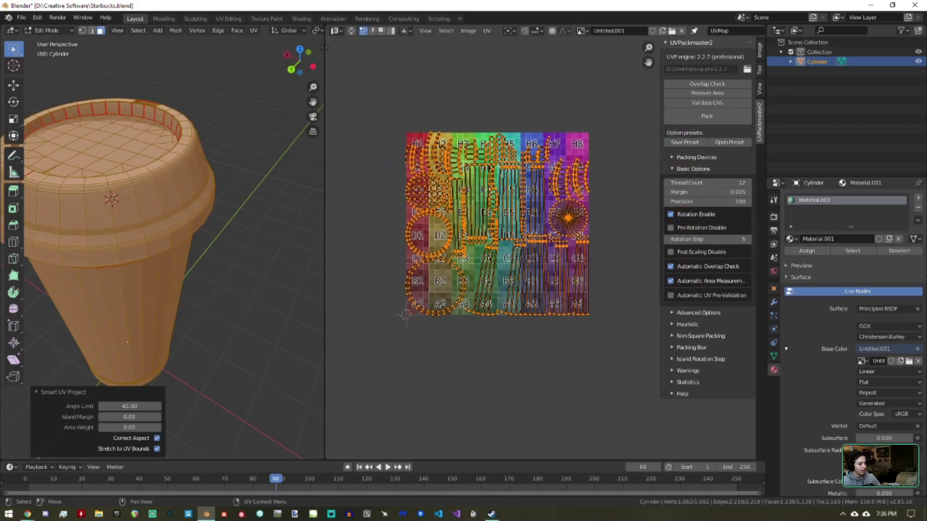
pyautogui.press('Tab')
pyautogui.press('Tab')
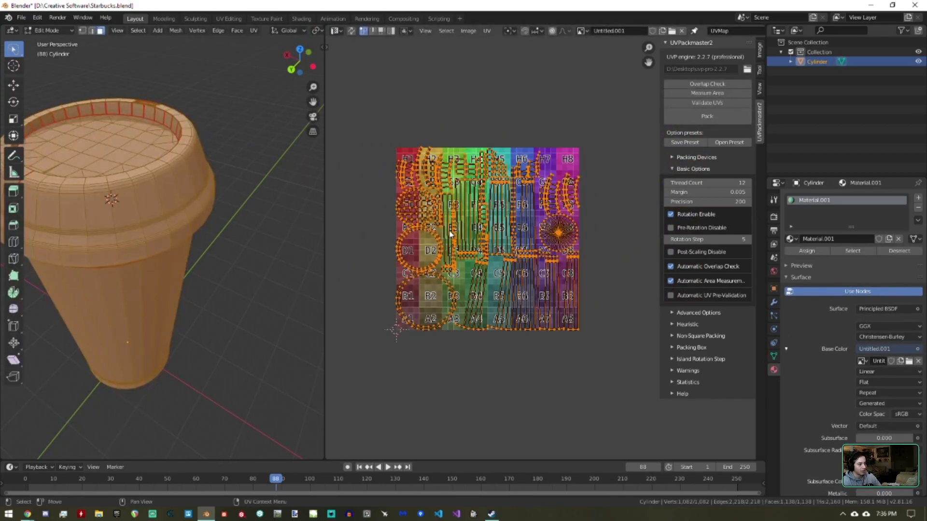
pyautogui.scroll(3, 498, 239)
pyautogui.scroll(3, 497, 239)
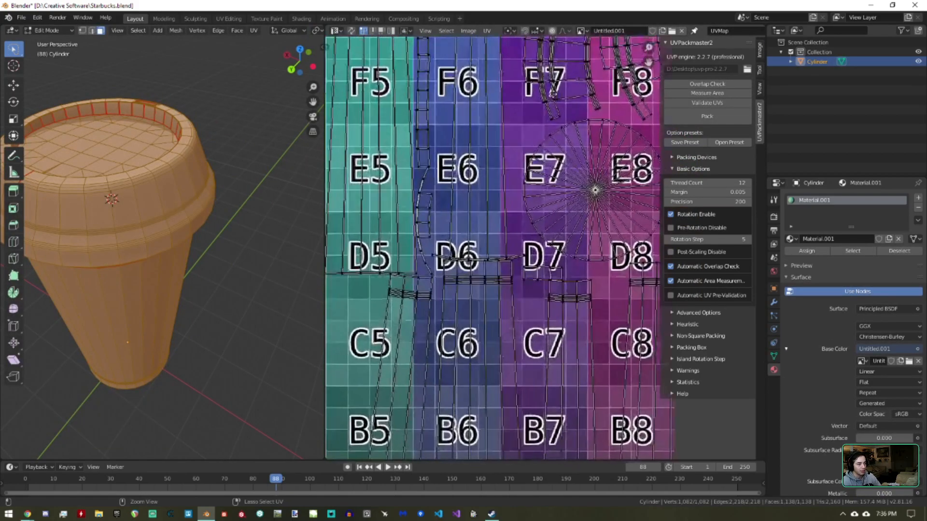
pyautogui.scroll(-4, 560, 261)
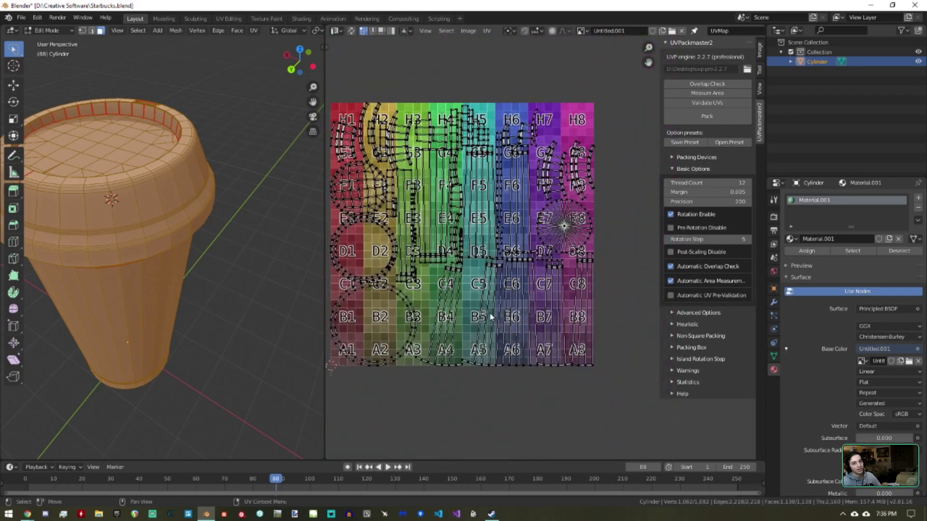
# Step: Return the cup to Object Mode and shade it smooth
pyautogui.press('Tab')
pyautogui.moveTo(169, 256); pyautogui.dragTo(176, 232, button='middle')
pyautogui.rightClick(160, 256)
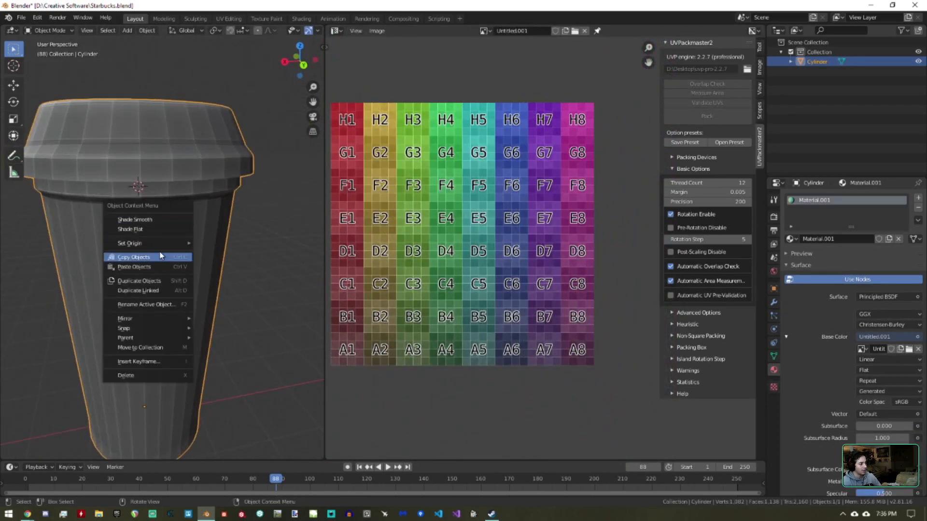
pyautogui.click(163, 219)
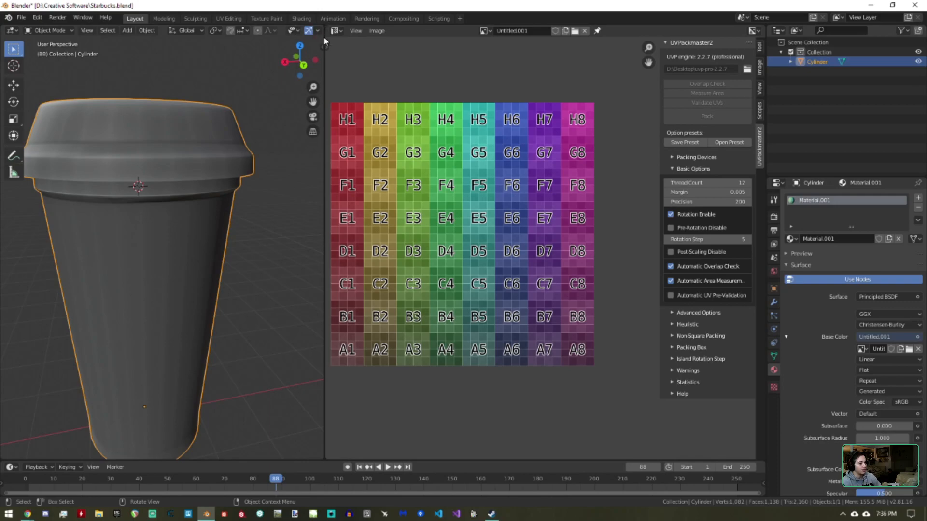
# Step: Widen the 3D viewport, show the cup in Material Preview, and inspect the color grid's breaks on the lid and body
pyautogui.moveTo(294, 275); pyautogui.dragTo(361, 285, button='middle')
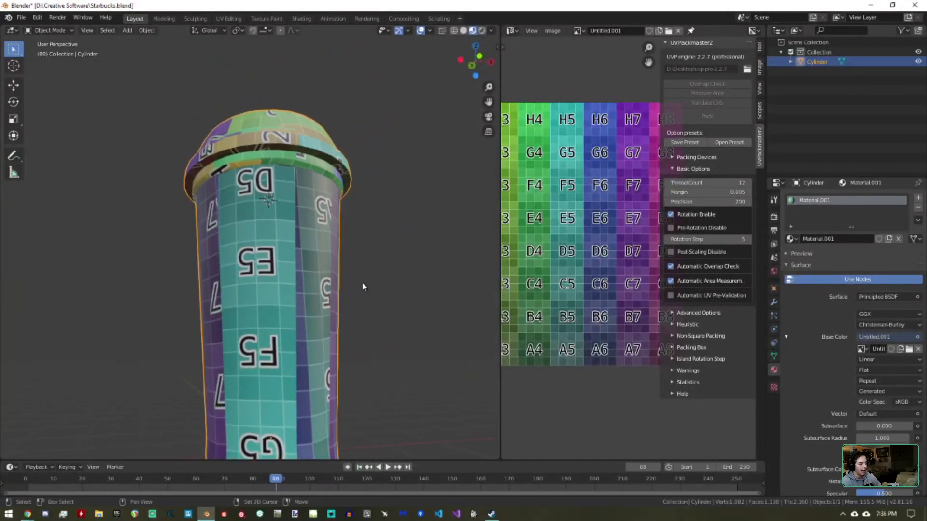
pyautogui.keyDown('shift'); pyautogui.moveTo(285, 350); pyautogui.dragTo(282, 280, button='middle'); pyautogui.keyUp('shift')
pyautogui.keyDown('ctrl'); pyautogui.moveTo(282, 281); pyautogui.dragTo(344, 241, button='middle'); pyautogui.keyUp('ctrl')
pyautogui.moveTo(348, 179); pyautogui.dragTo(325, 303, button='middle')
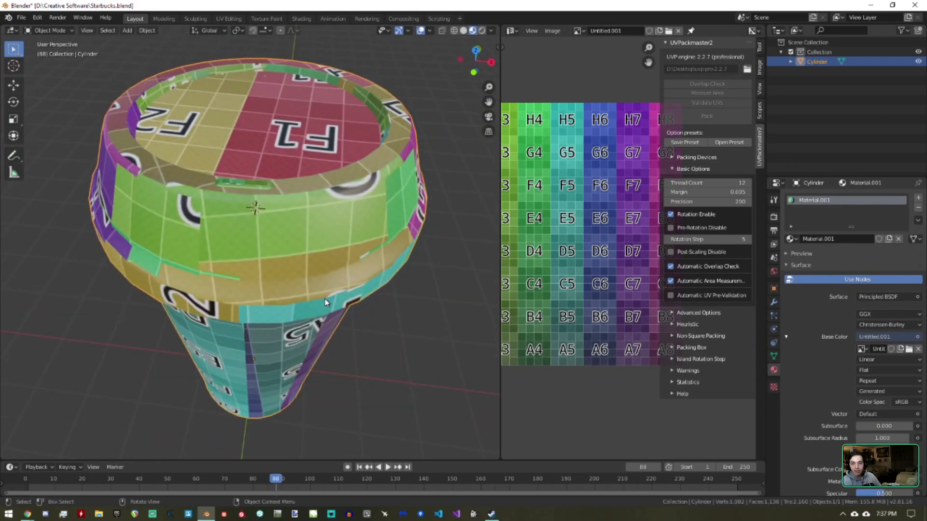
pyautogui.moveTo(393, 242); pyautogui.dragTo(398, 176, button='middle')
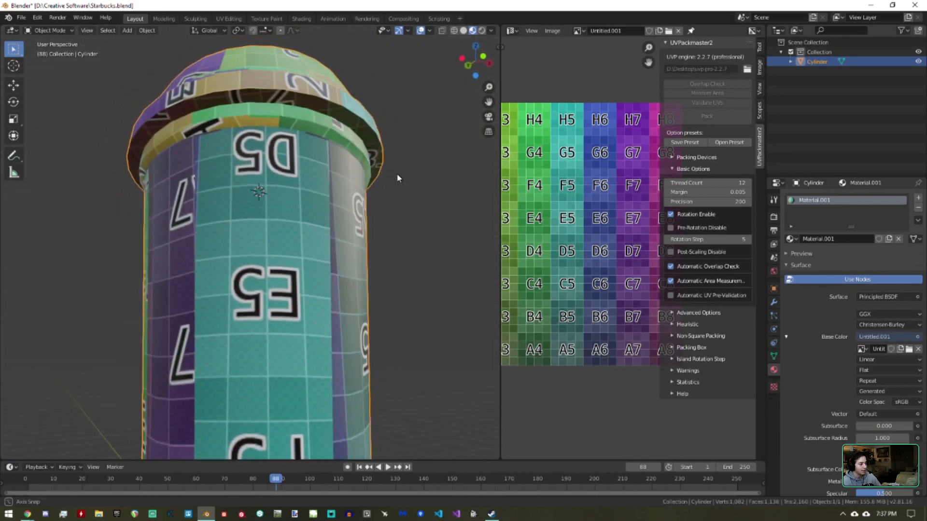
pyautogui.keyDown('ctrl'); pyautogui.moveTo(312, 313); pyautogui.dragTo(280, 199, button='middle'); pyautogui.keyUp('ctrl')
# Step: Unwrap the cup again with Smart UV Project at an Angle Limit of 66 and select all its UV islands
pyautogui.press('Tab')
pyautogui.press('u')
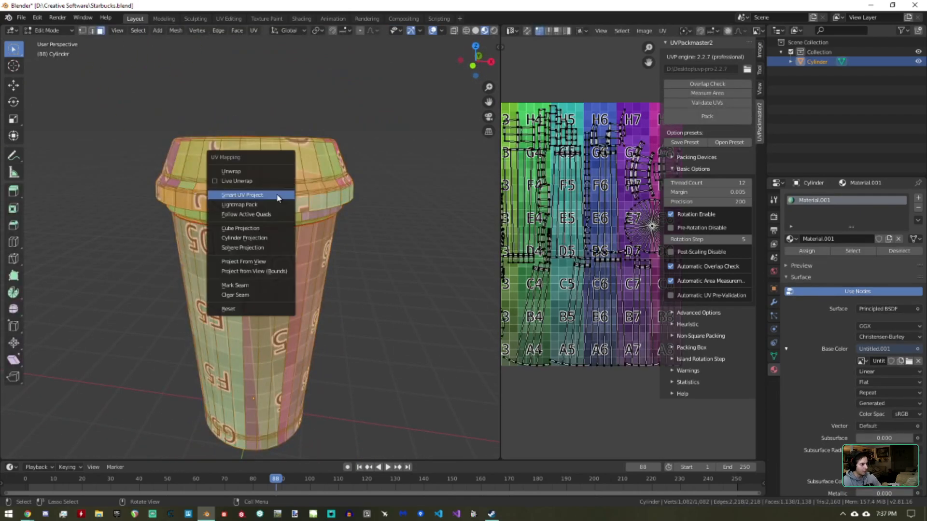
pyautogui.click(281, 193)
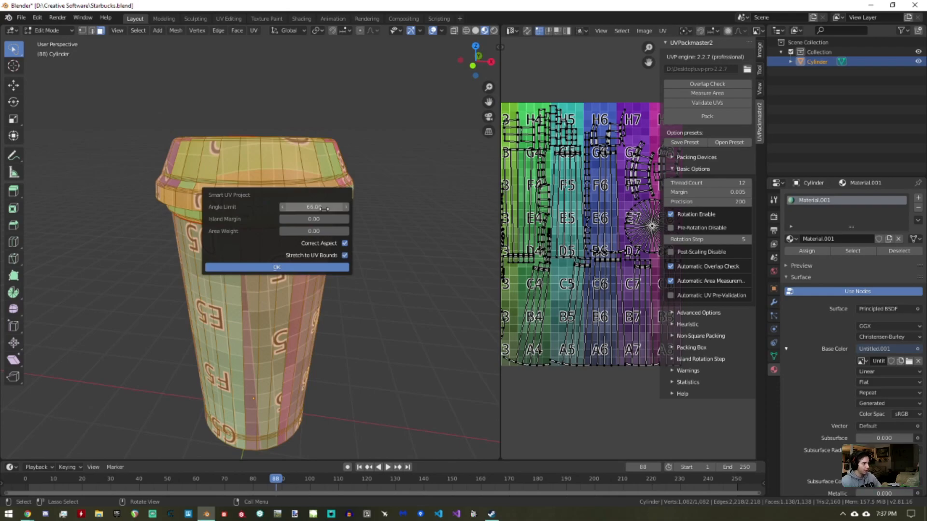
pyautogui.click(273, 266)
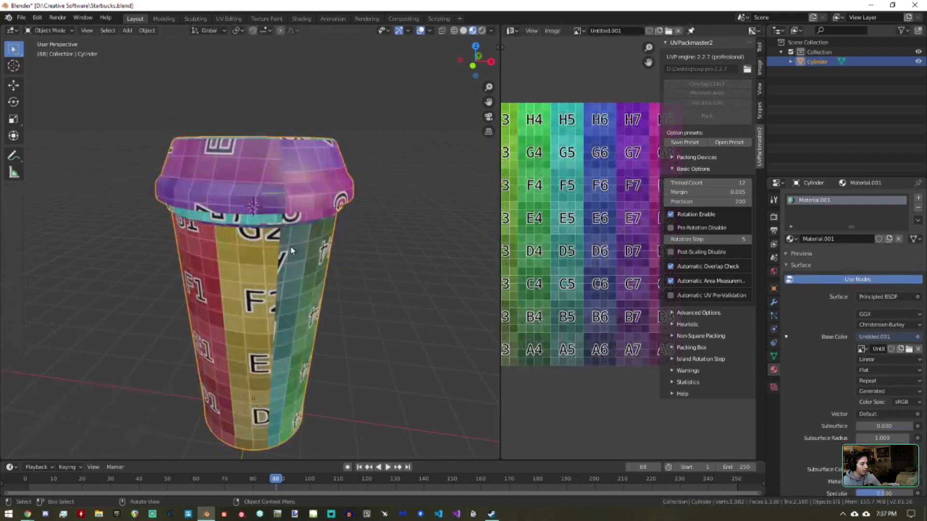
pyautogui.scroll(-3, 574, 249)
pyautogui.press('a')
pyautogui.keyDown('ctrl'); pyautogui.moveTo(630, 240); pyautogui.dragTo(624, 157, button='middle'); pyautogui.keyUp('ctrl')
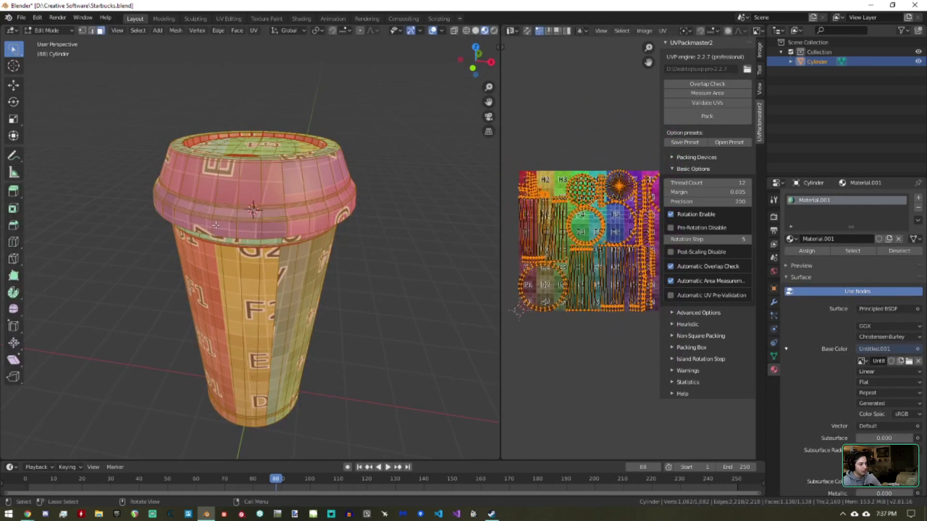
# Step: Inspect the color grid on the top and rim of the lid in Object Mode
pyautogui.press('Tab')
pyautogui.moveTo(263, 239); pyautogui.dragTo(406, 278, button='middle')
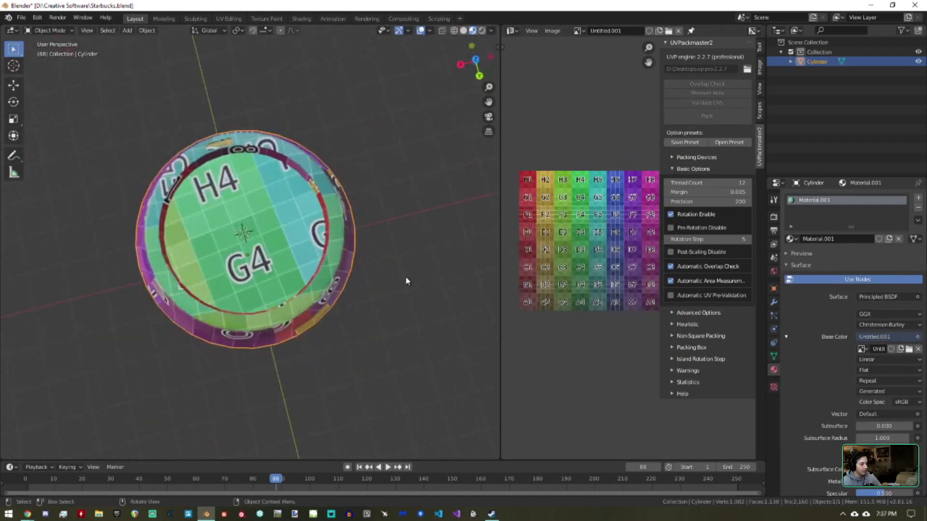
pyautogui.keyDown('ctrl'); pyautogui.moveTo(358, 237); pyautogui.dragTo(320, 249, button='middle'); pyautogui.keyUp('ctrl')
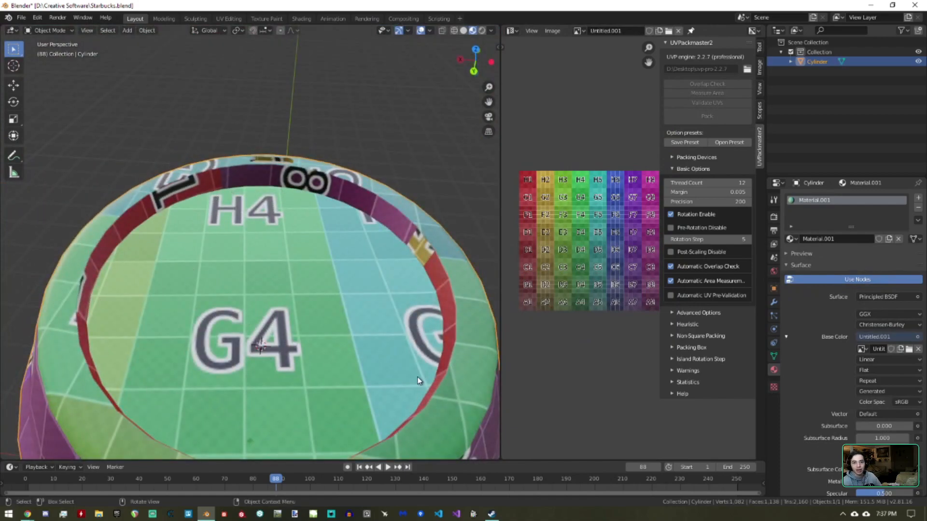
pyautogui.moveTo(182, 298); pyautogui.dragTo(124, 355, button='middle')
# Step: Pack the cup's UV islands with UVPackmaster2 and check the grid on the cup in Object Mode
pyautogui.press('Tab')
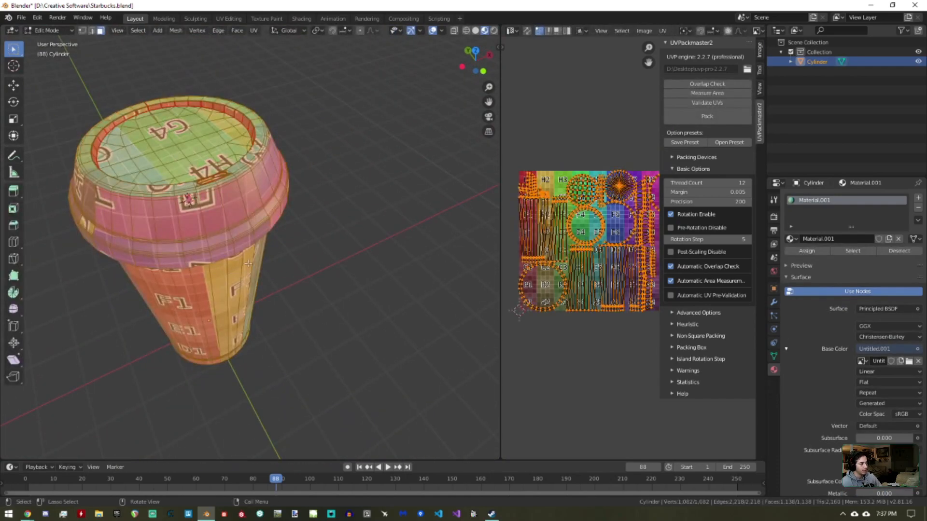
pyautogui.click(708, 116)
pyautogui.press('Tab')
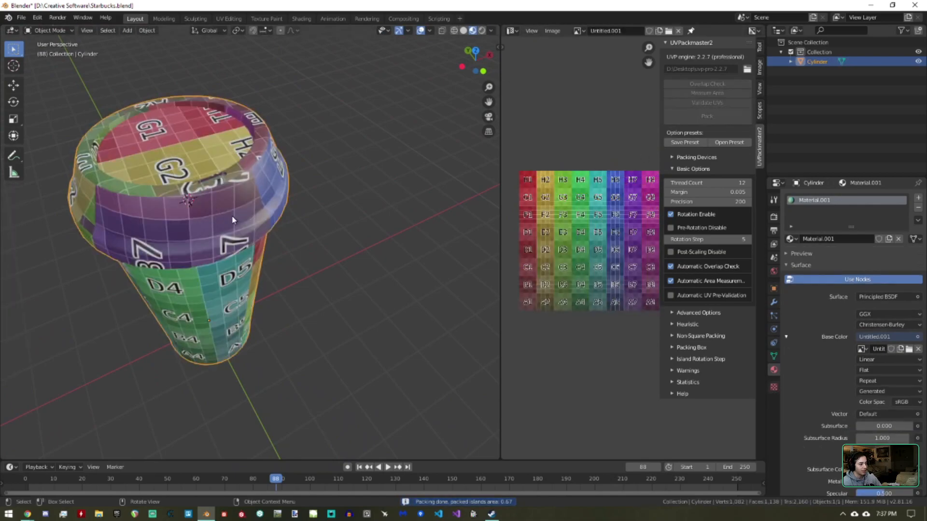
pyautogui.moveTo(338, 217); pyautogui.dragTo(318, 199, button='middle')
pyautogui.press('Tab')
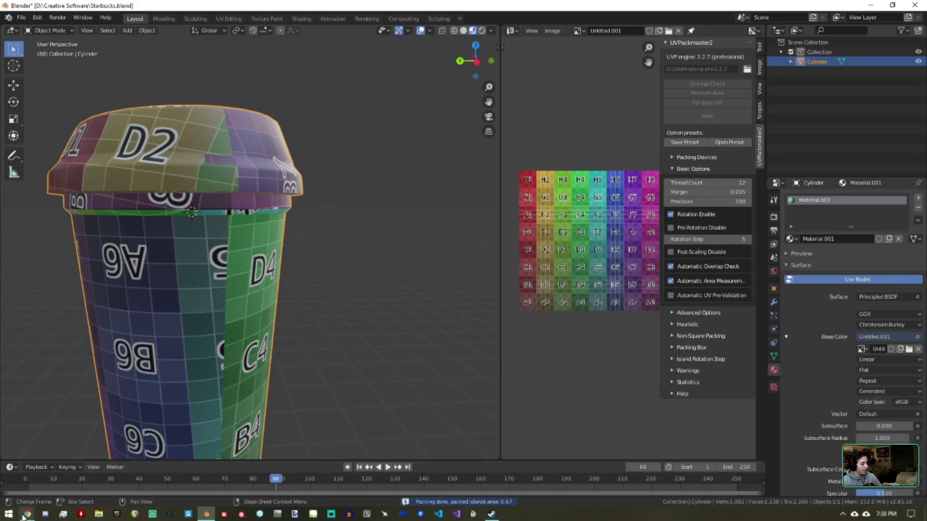
# Step: Switch to the Google Slides deck in Chrome and present the Smart UV Project slide
pyautogui.moveTo(27, 514)
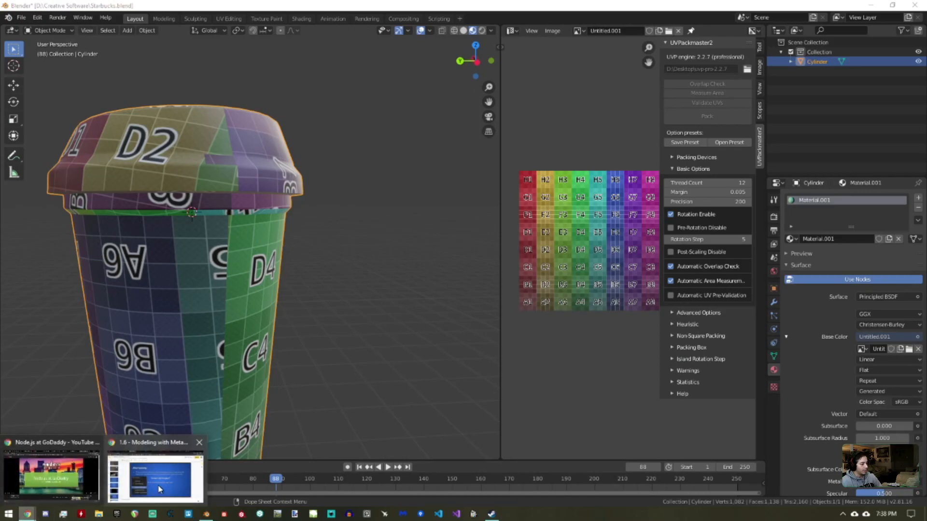
pyautogui.click(159, 480)
pyautogui.click(815, 66)
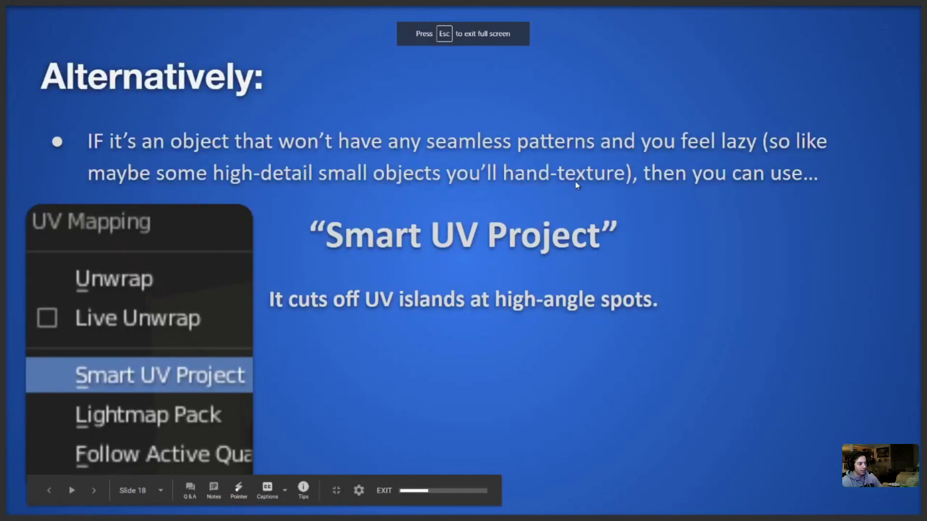
# Step: Advance the presentation past the UV unwrapping principles to the slide about materials and switch back to Blender
pyautogui.click(500, 231)
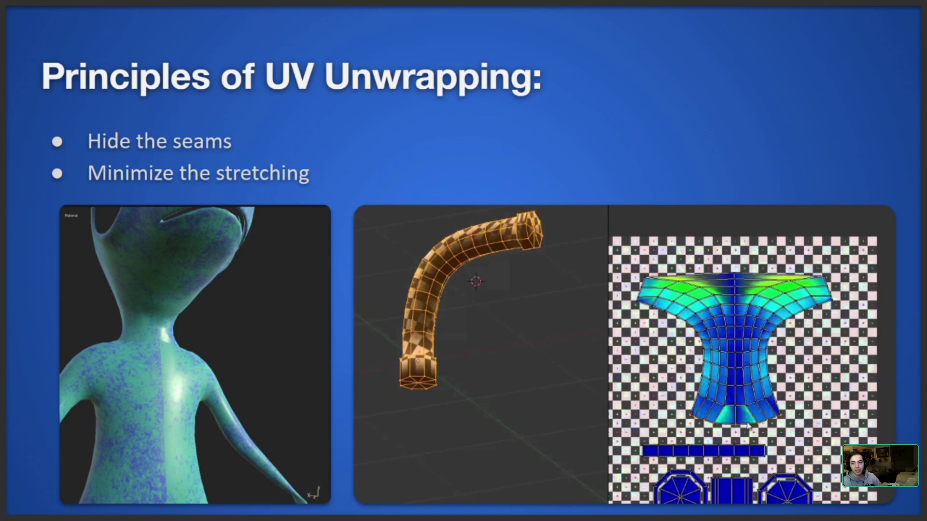
pyautogui.press('Right')
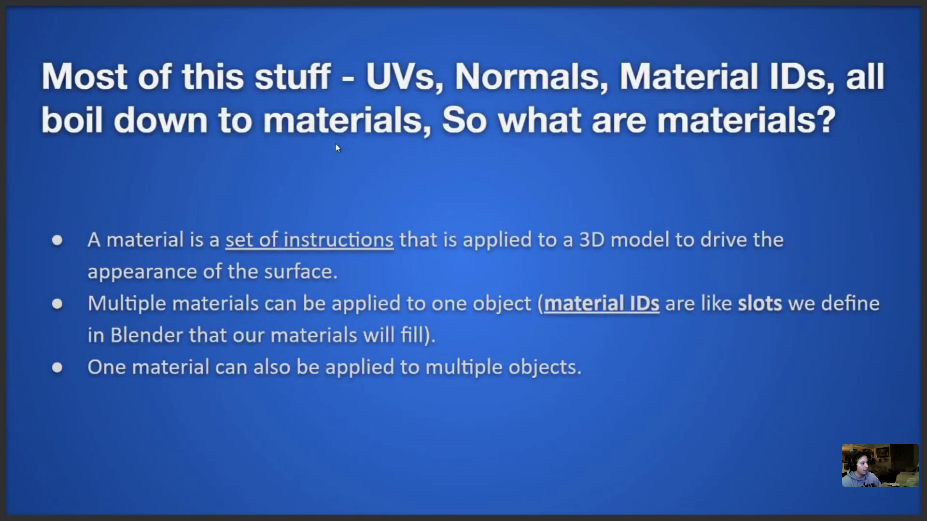
pyautogui.hotkey('alt', 'Tab')
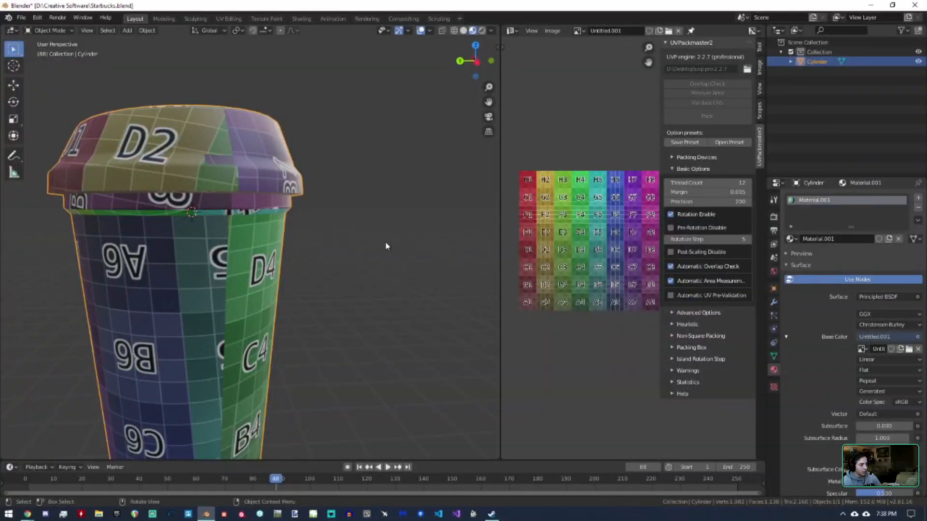
# Step: Widen the UV editor beside the 3D view and select all the cup's faces in Edit Mode
pyautogui.moveTo(386, 244); pyautogui.dragTo(366, 258, button='middle')
pyautogui.moveTo(500, 194); pyautogui.dragTo(312, 186)
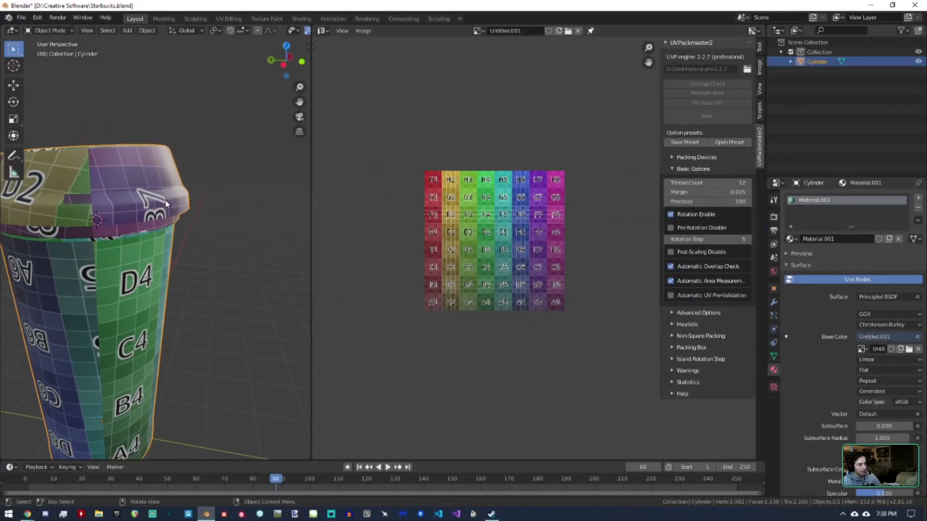
pyautogui.press('Tab')
pyautogui.keyDown('shift'); pyautogui.moveTo(166, 202); pyautogui.dragTo(232, 206, button='middle'); pyautogui.keyUp('shift')
pyautogui.hotkey('alt', 'a')
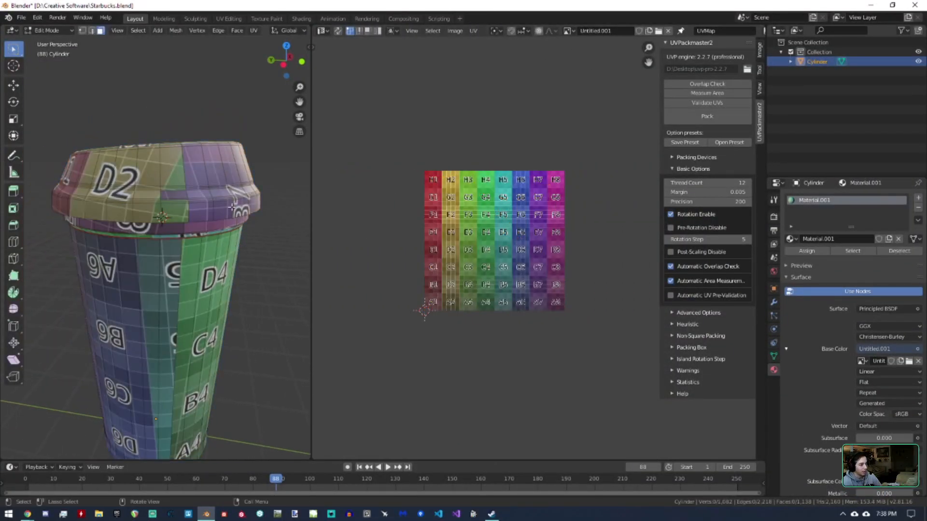
pyautogui.press('a')
pyautogui.scroll(2, 484, 246)
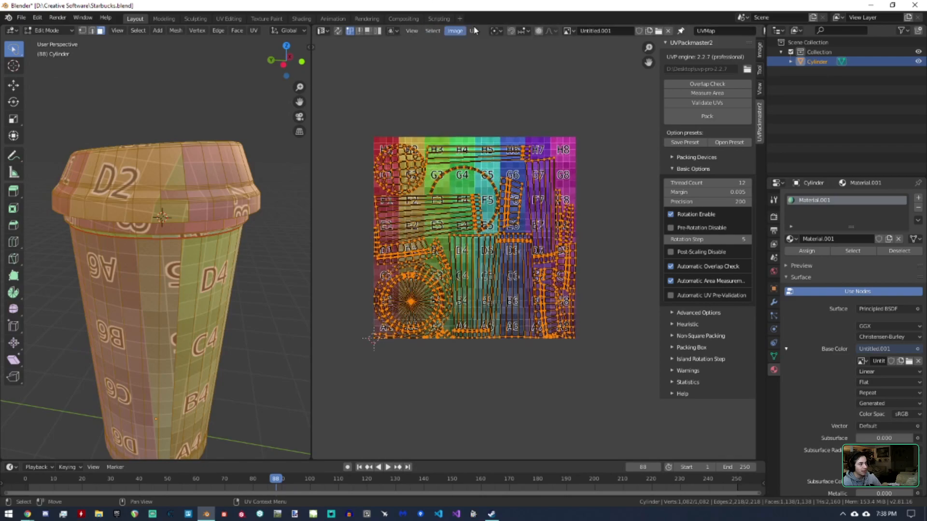
pyautogui.click(760, 89)
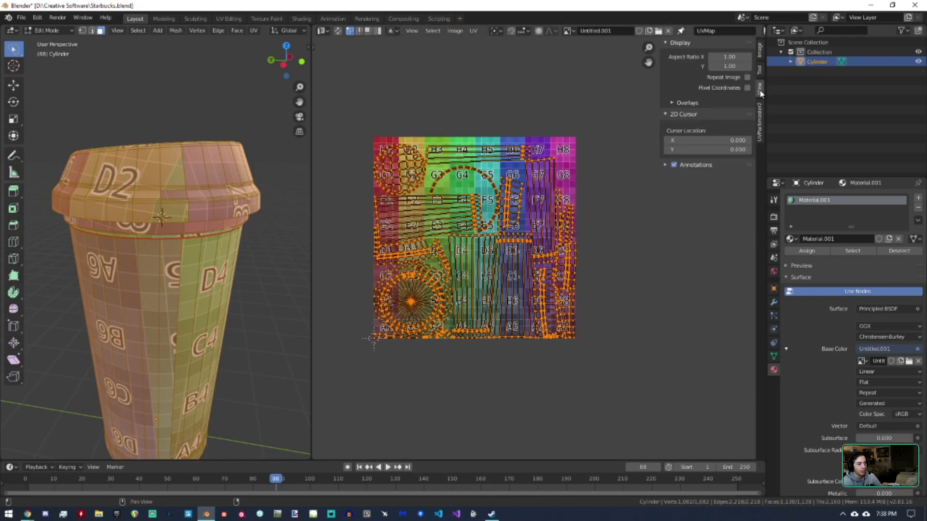
pyautogui.click(760, 69)
pyautogui.click(760, 49)
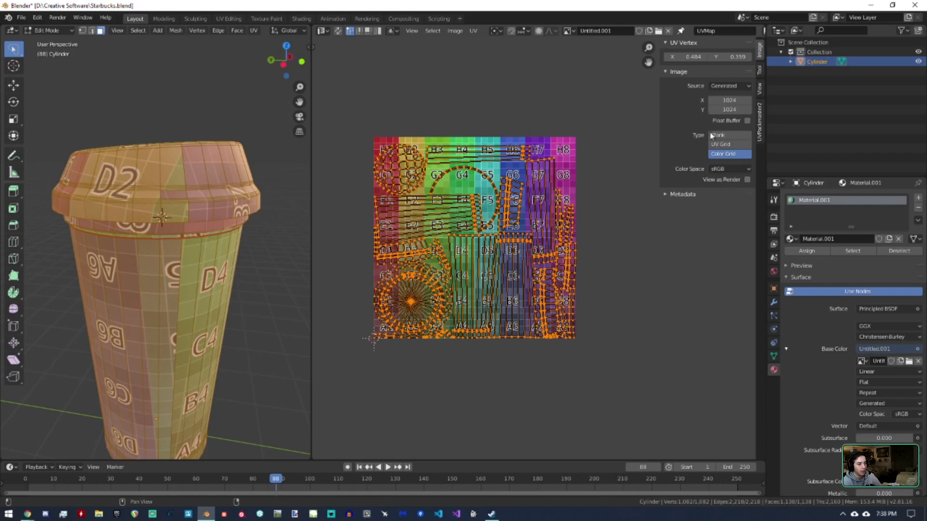
pyautogui.click(412, 30)
# Step: Run Minimize Stretch on all the cup's UVs, compare Blend values from 0.00 to 1.00, and apply 1.00
pyautogui.moveTo(470, 31)
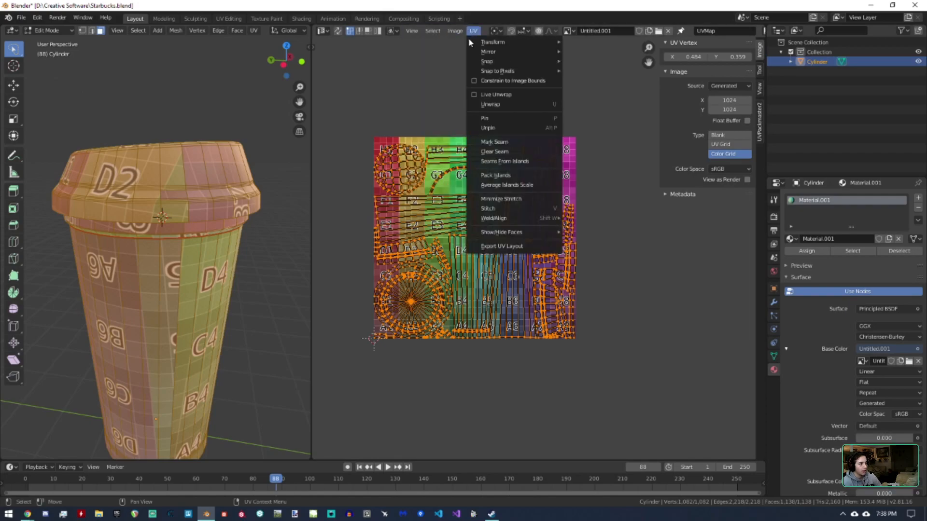
pyautogui.click(511, 198)
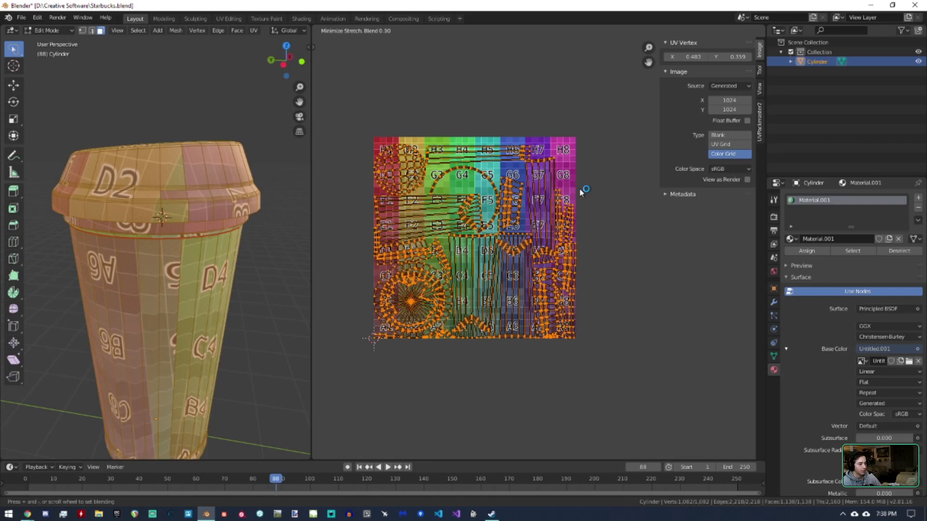
pyautogui.scroll(5, 583, 193)
pyautogui.scroll(5, 583, 195)
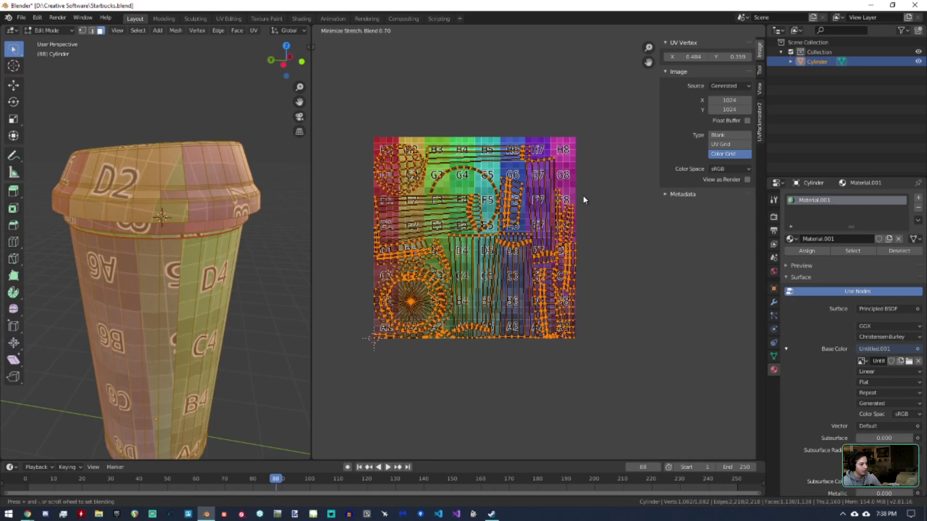
pyautogui.scroll(-10, 583, 196)
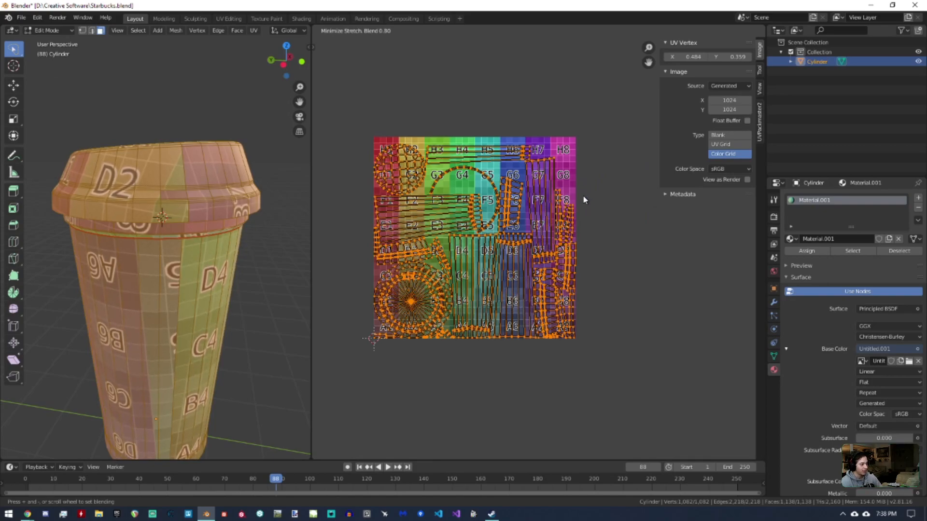
pyautogui.scroll(10, 584, 196)
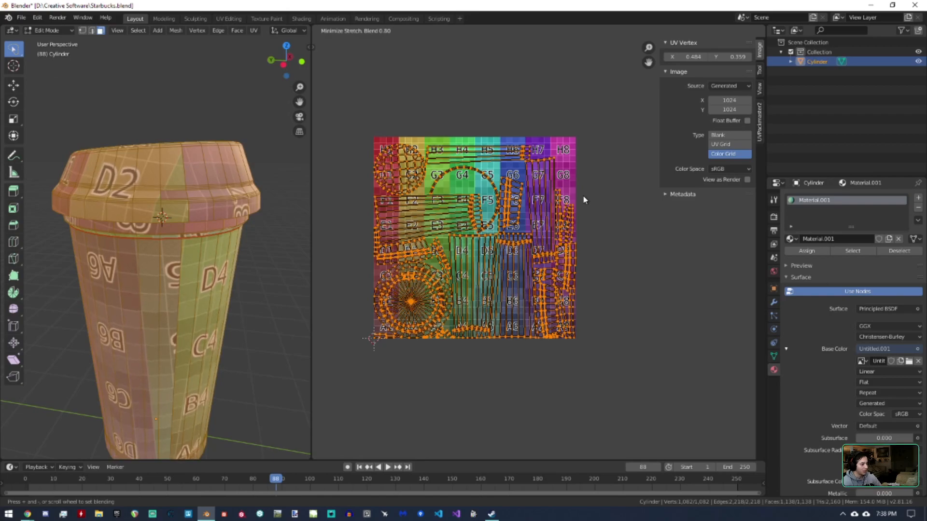
pyautogui.scroll(-9, 603, 191)
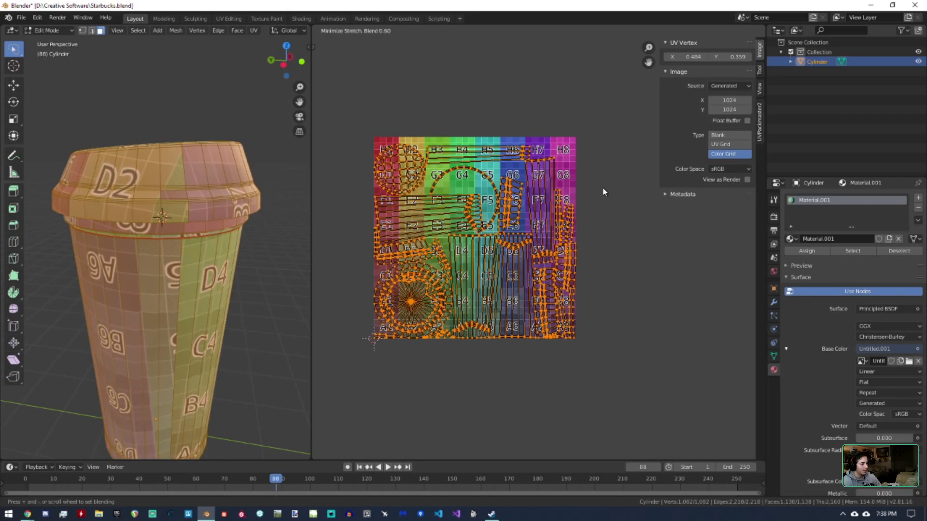
pyautogui.scroll(-1, 603, 192)
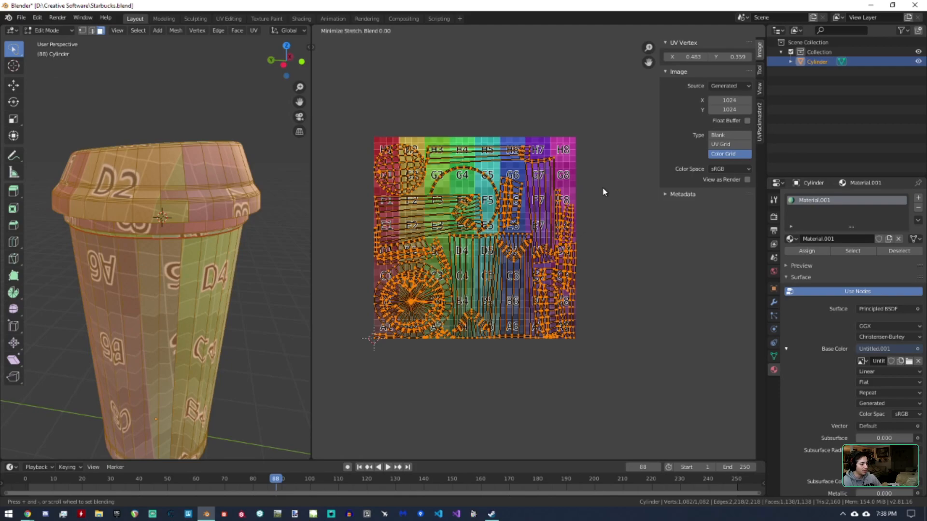
pyautogui.scroll(10, 603, 191)
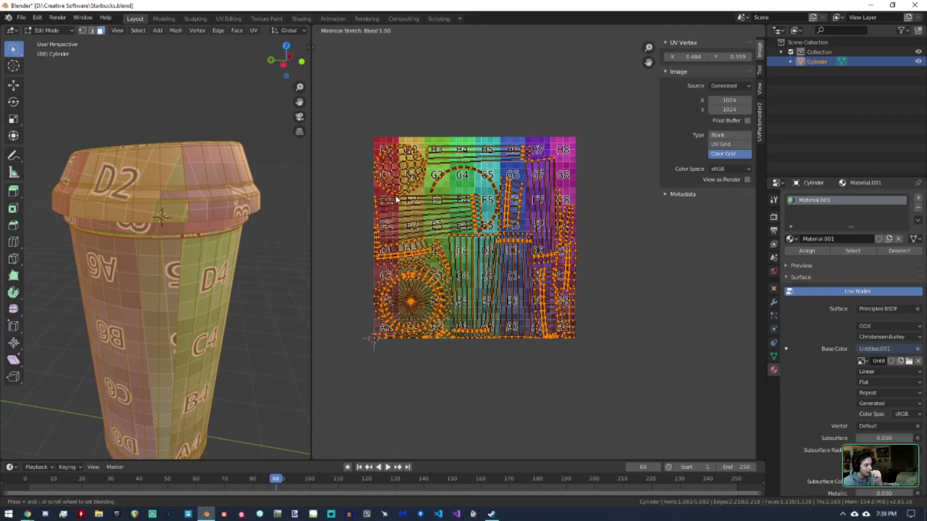
pyautogui.scroll(-10, 483, 190)
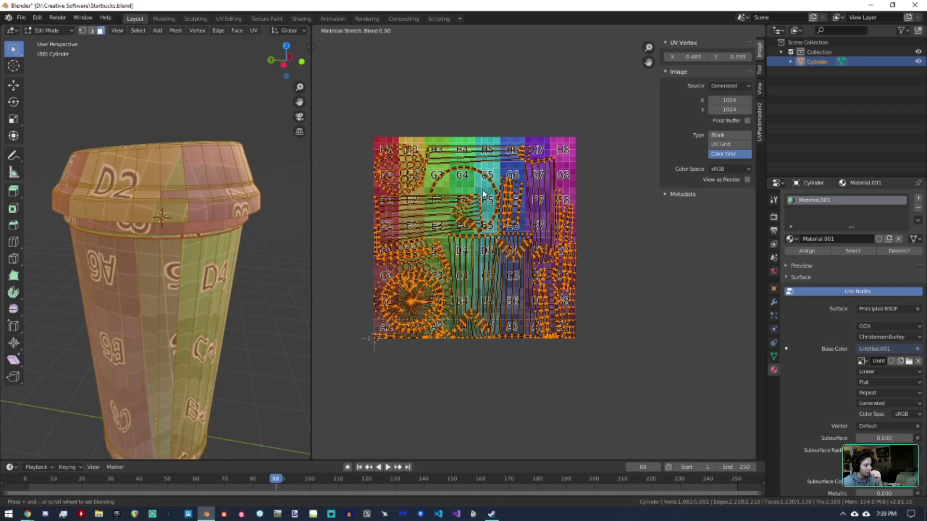
pyautogui.scroll(10, 483, 194)
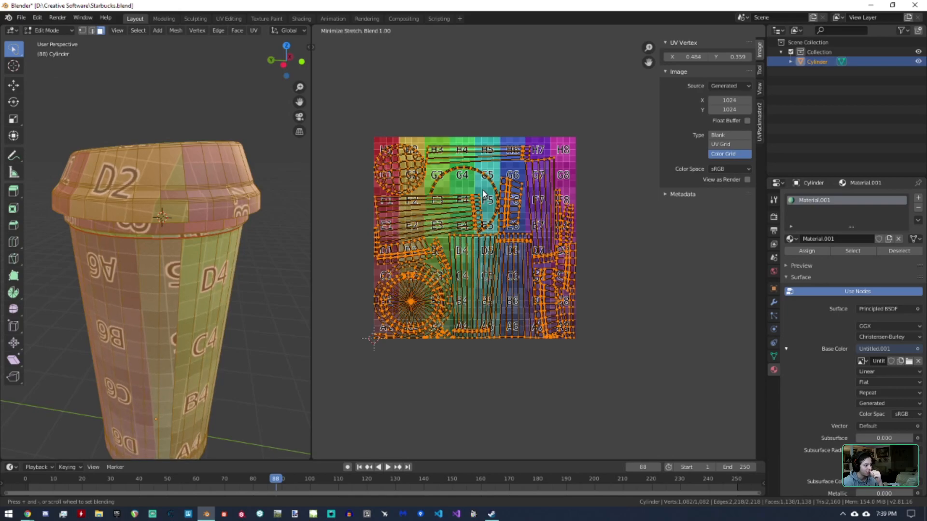
pyautogui.scroll(-1, 482, 194)
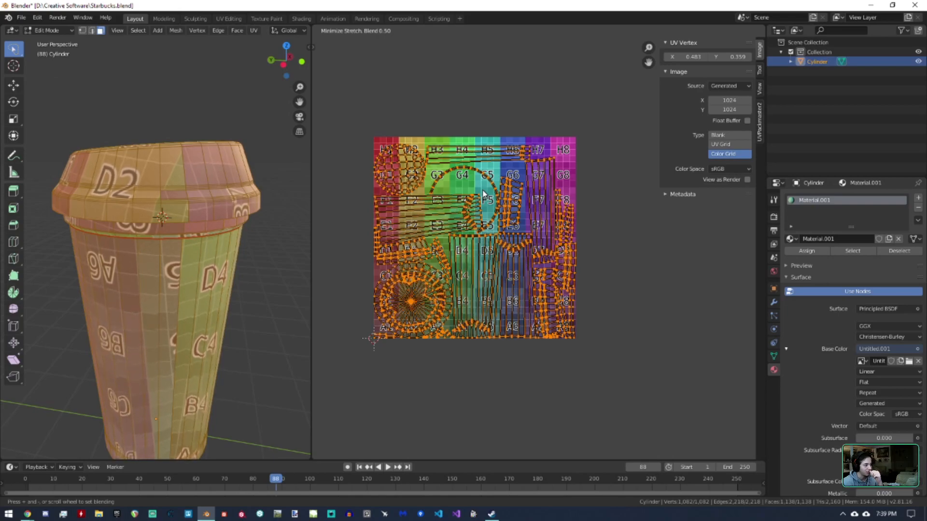
pyautogui.scroll(1, 482, 194)
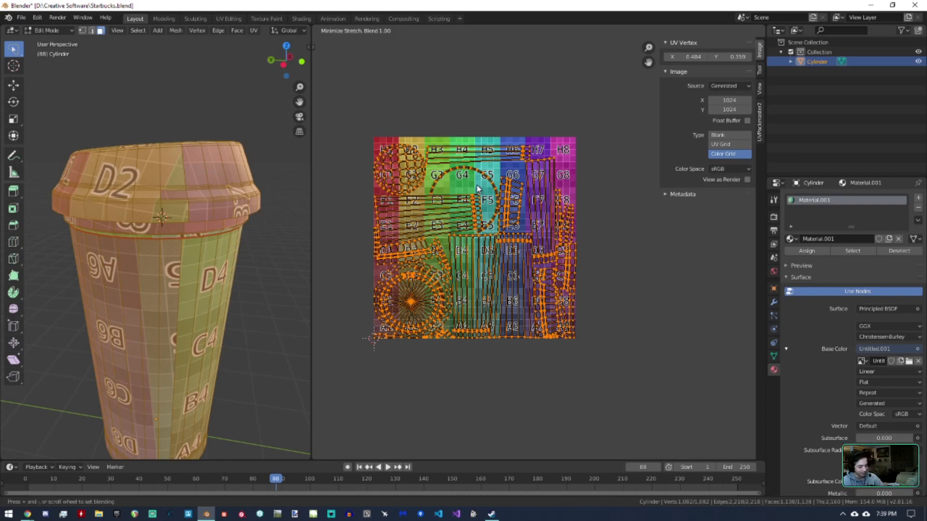
pyautogui.click(477, 186)
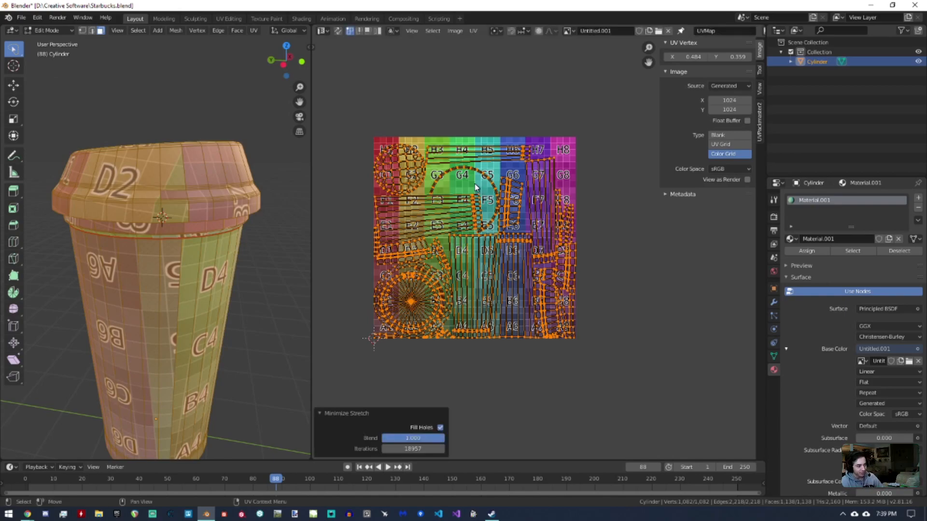
pyautogui.click(412, 32)
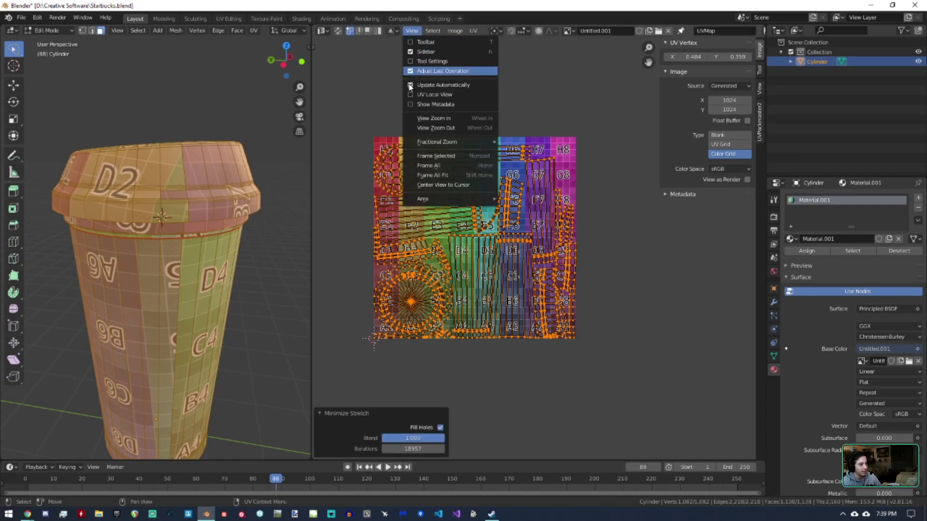
pyautogui.moveTo(419, 144)
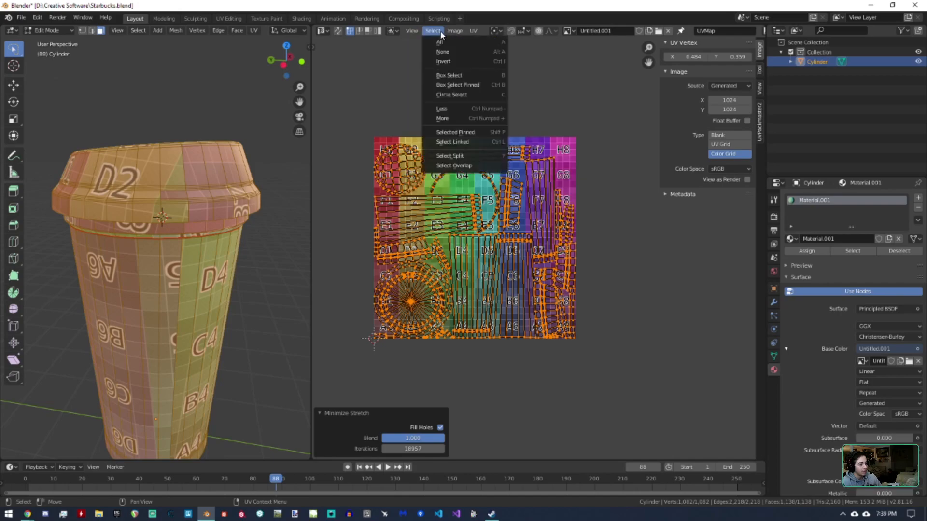
pyautogui.moveTo(454, 32)
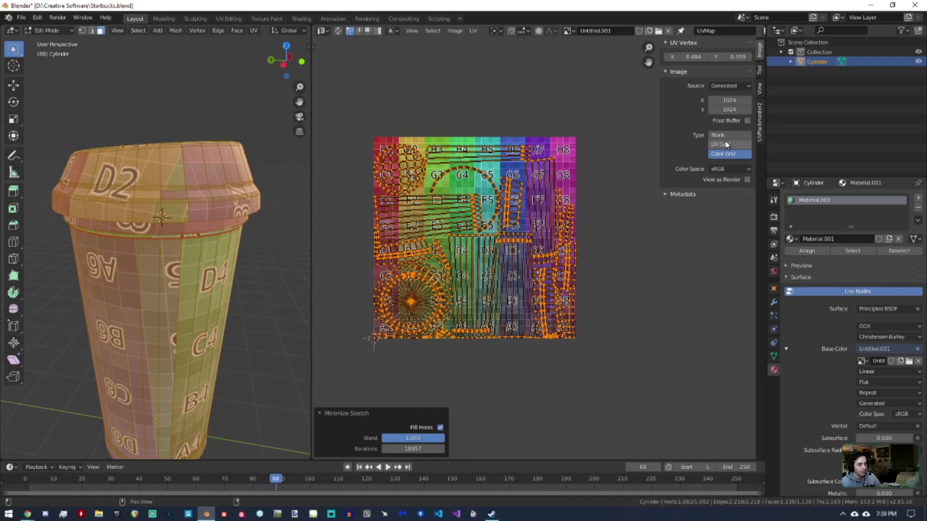
pyautogui.click(760, 110)
pyautogui.click(759, 69)
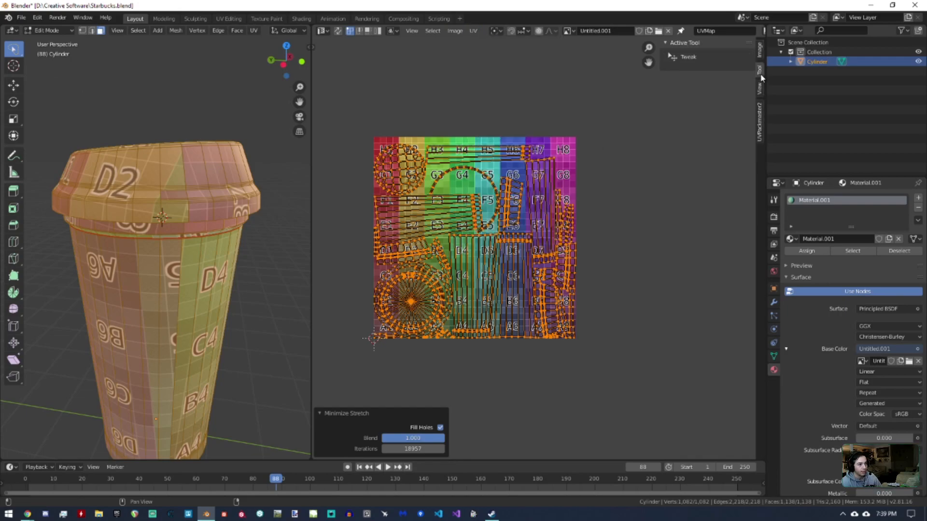
pyautogui.moveTo(614, 191); pyautogui.dragTo(635, 194, button='middle')
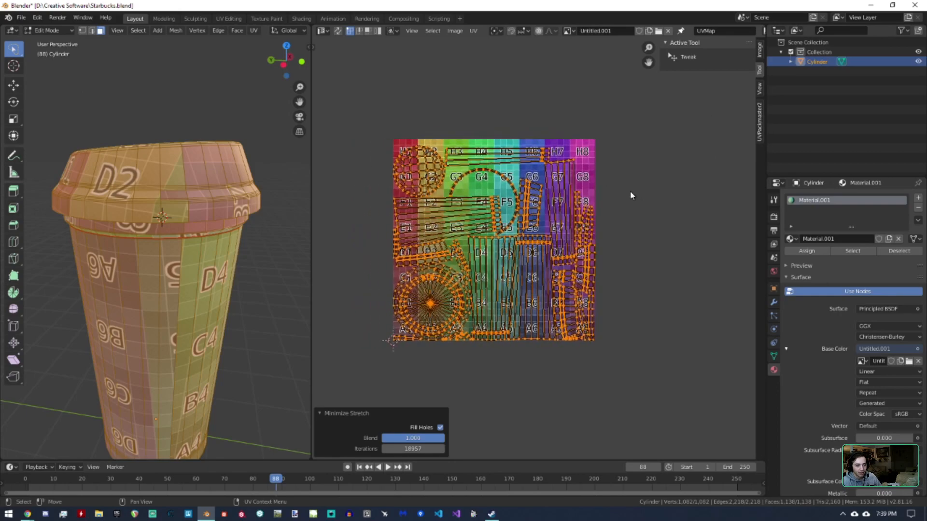
pyautogui.scroll(2, 629, 192)
pyautogui.scroll(-2, 623, 192)
pyautogui.hotkey('alt', 'a')
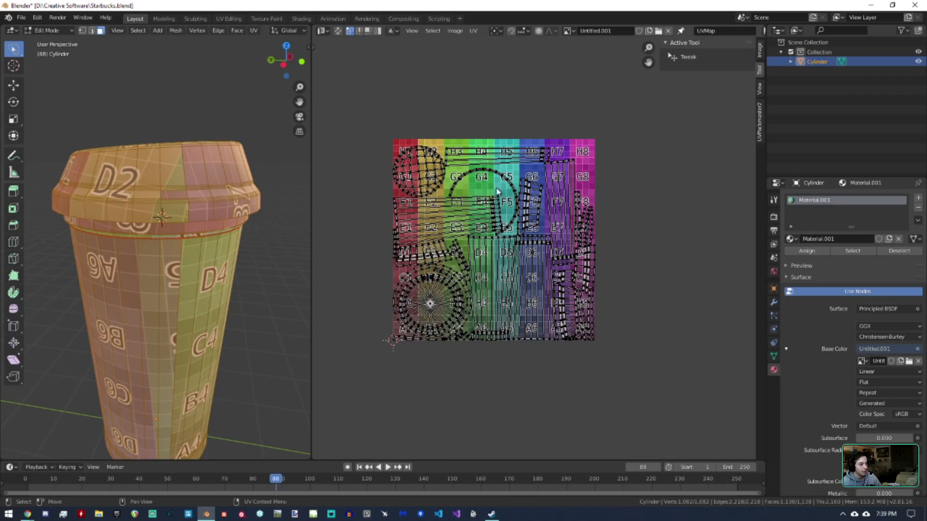
# Step: Reproject the whole cup using Smart UV Project with Angle Limit 66.00 and Island Margin 0.00, and select all resulting UVs
pyautogui.click(92, 30)
pyautogui.moveTo(155, 208); pyautogui.dragTo(175, 193, button='middle')
pyautogui.hotkey('alt', 'a')
pyautogui.press('a')
pyautogui.press('u')
pyautogui.click(174, 193)
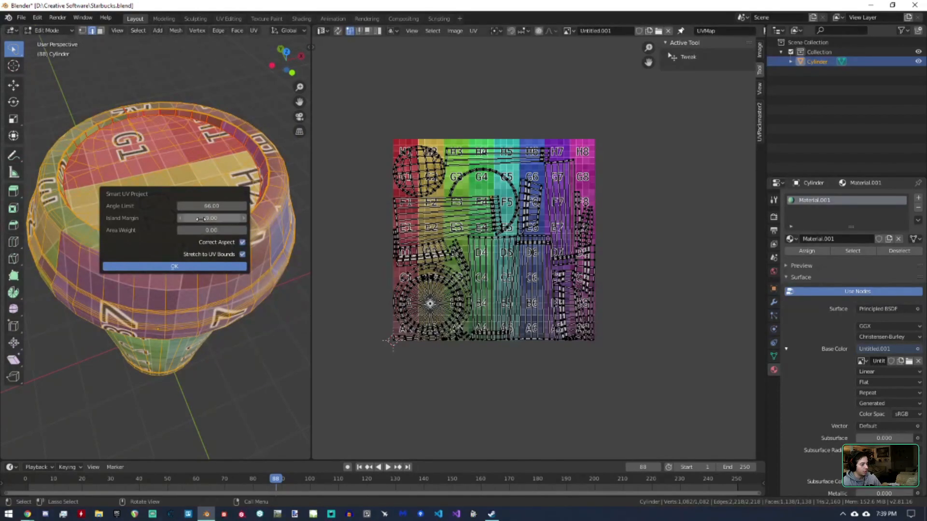
pyautogui.click(195, 267)
pyautogui.moveTo(197, 261); pyautogui.dragTo(255, 207, button='middle')
pyautogui.press('a')
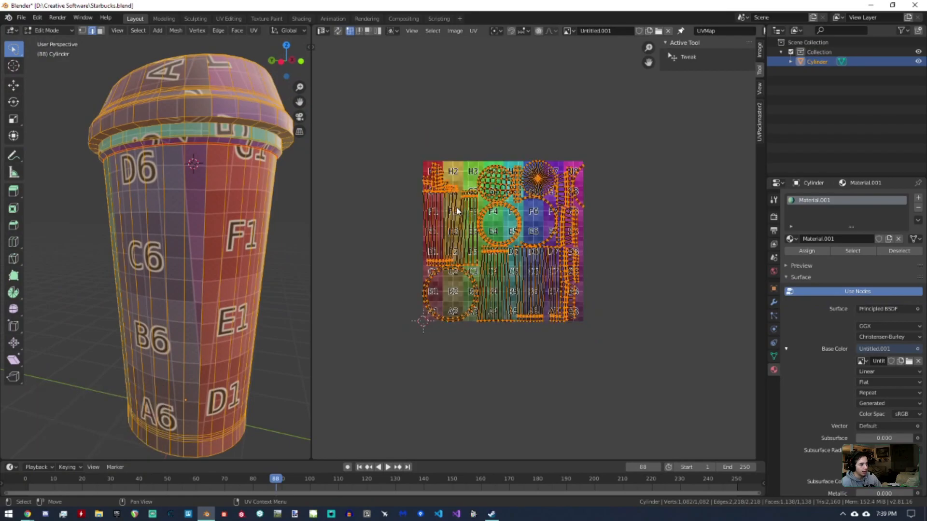
# Step: Shift all the UV islands partly off the color grid, and move the narrow cup-wall island about -0.357 m in X and 0.030 m in Y
pyautogui.scroll(1, 457, 211)
pyautogui.moveTo(458, 211); pyautogui.dragTo(528, 238)
pyautogui.hotkey('alt', 'a')
pyautogui.press('l')
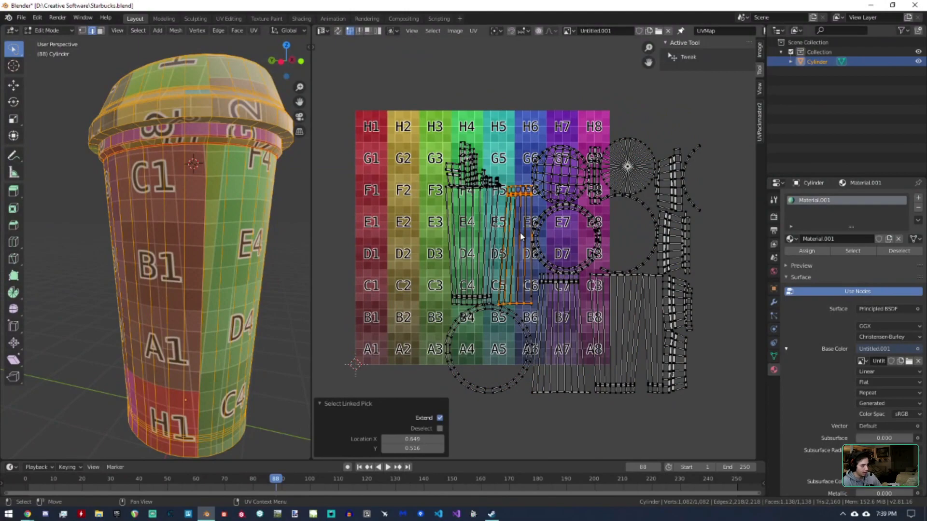
pyautogui.press('g')
pyautogui.click(431, 226)
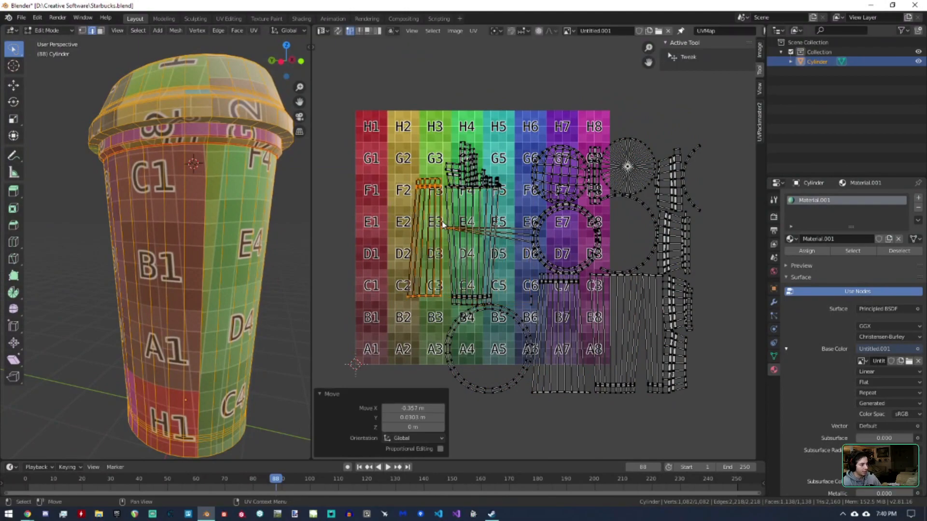
# Step: Add the neighbouring cup-wall island to the UV selection and invert the selection
pyautogui.press('l')
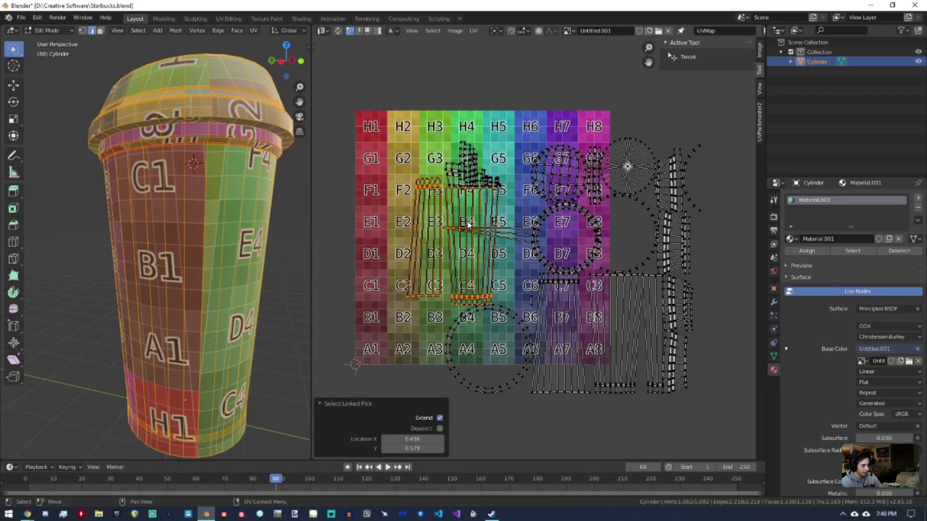
pyautogui.press('g')
pyautogui.rightClick(483, 237)
pyautogui.moveTo(208, 219); pyautogui.dragTo(241, 231, button='middle')
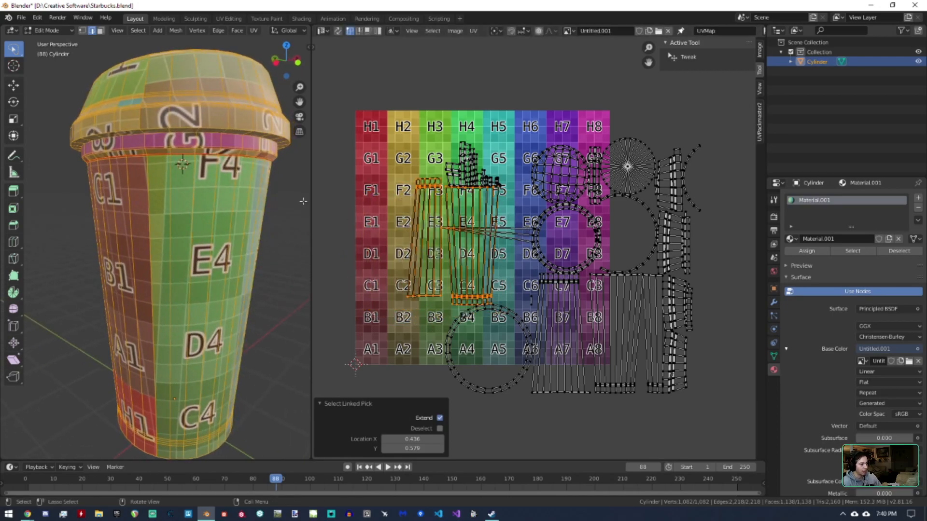
pyautogui.hotkey('ctrl', 'i')
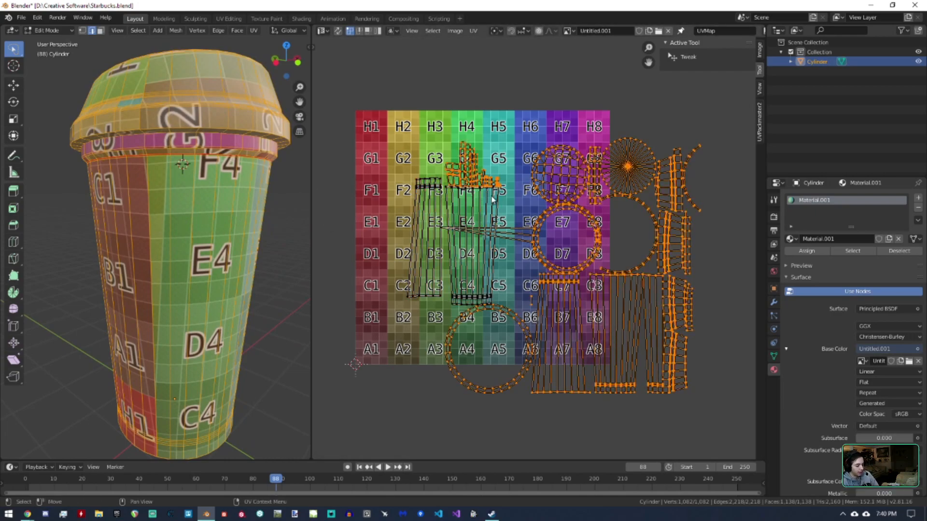
# Step: Unwrap the cup along its seams with the Angle Based method and a Margin of 0.076, and inspect the grid on it
pyautogui.press('u')
pyautogui.moveTo(250, 206); pyautogui.dragTo(292, 211, button='middle')
pyautogui.keyDown('ctrl'); pyautogui.moveTo(510, 195); pyautogui.dragTo(510, 225, button='middle'); pyautogui.keyUp('ctrl')
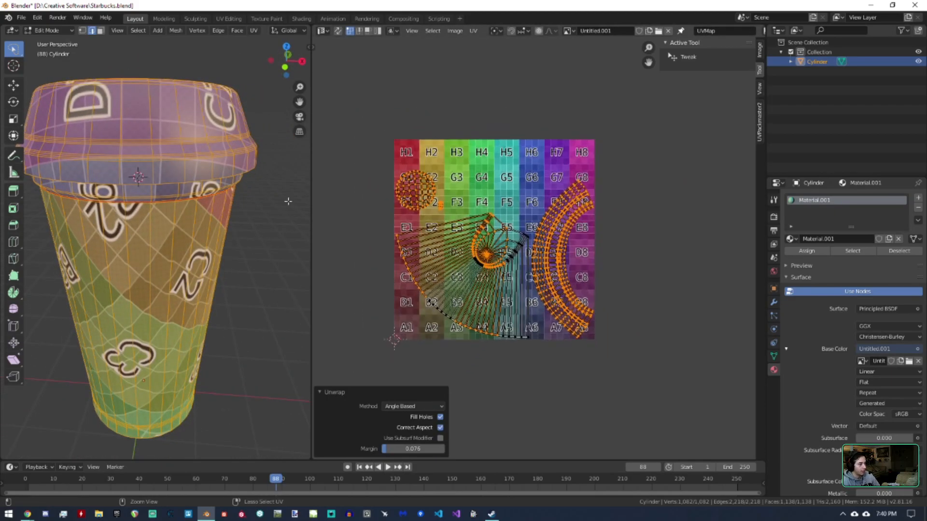
# Step: Return the cup to Object Mode and view the color grid from its other side
pyautogui.moveTo(167, 169); pyautogui.dragTo(68, 152, button='middle')
pyautogui.press('Tab')
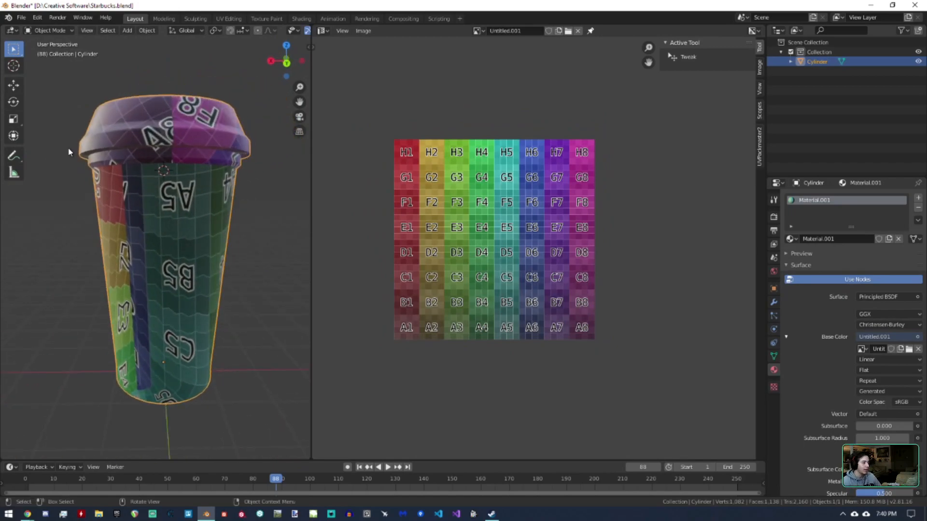
# Step: Switch to the slideshow and page between the materials, jungle temple and Seaside Town slides, stopping on Seaside Town
pyautogui.hotkey('alt', 'Tab')
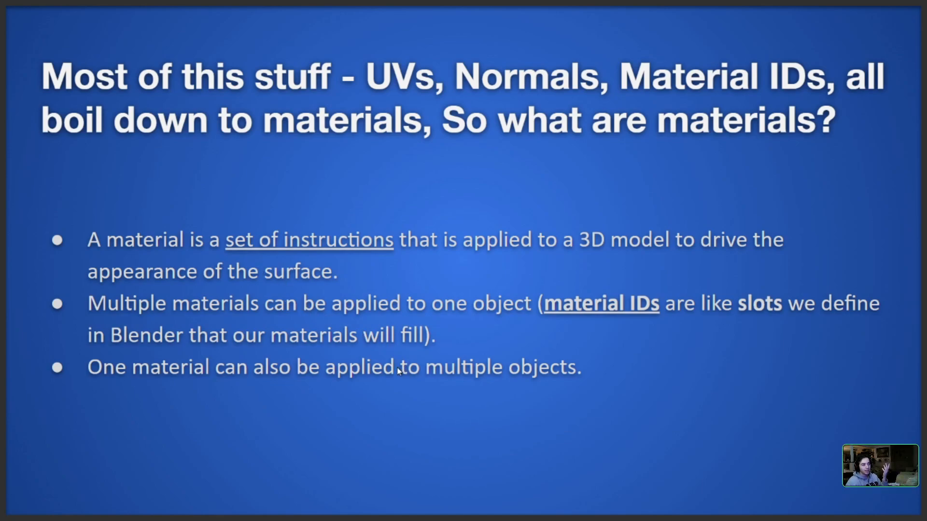
pyautogui.press('Right')
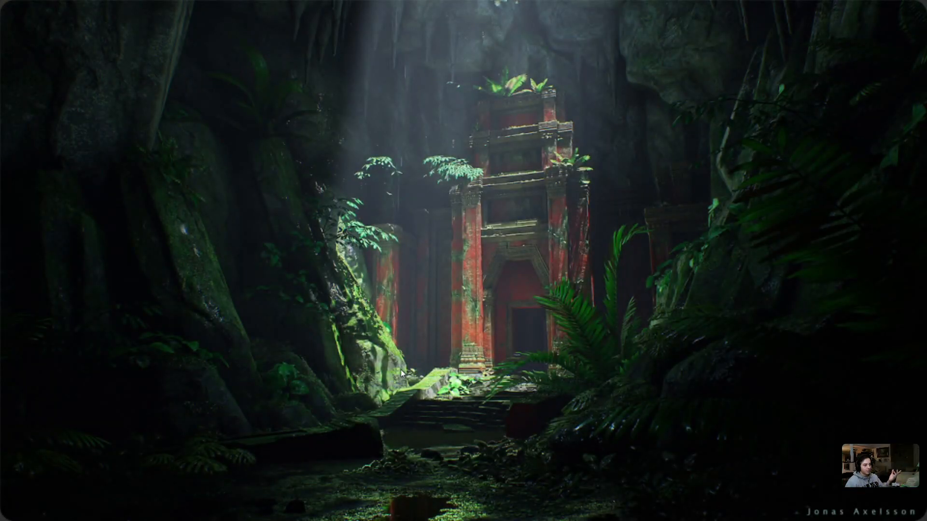
pyautogui.press('Right')
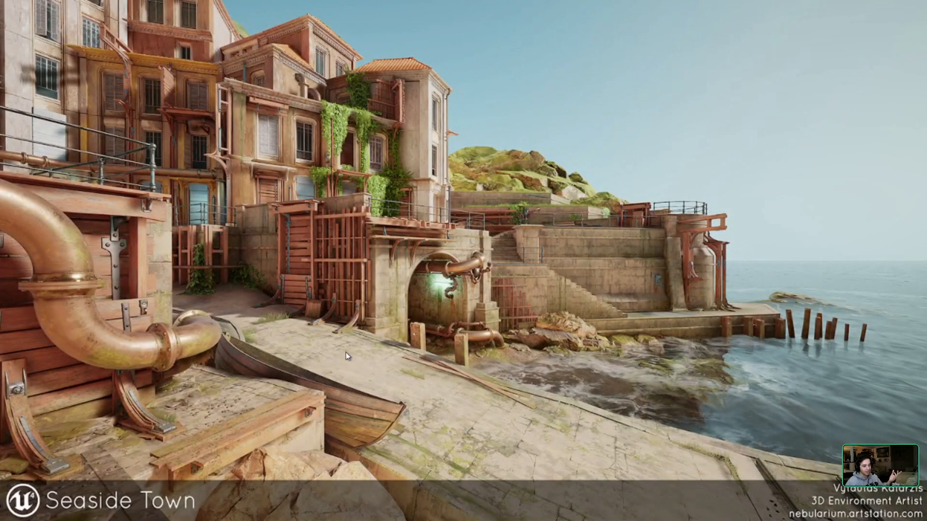
pyautogui.press('Left')
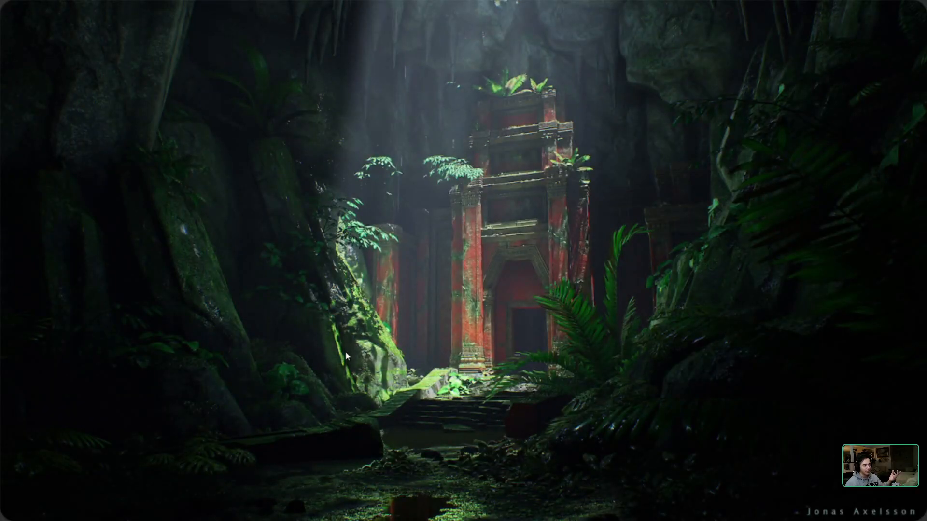
pyautogui.press('Left')
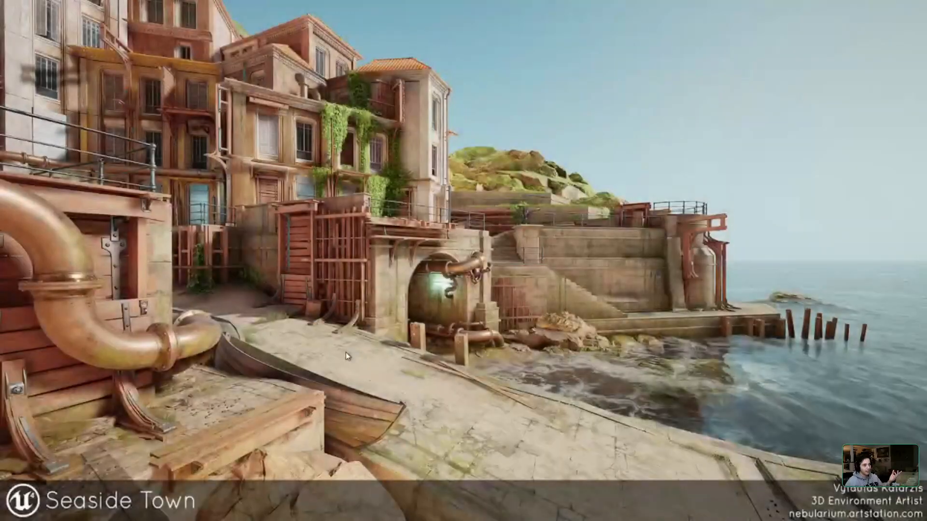
pyautogui.press('Left')
pyautogui.press('Right')
pyautogui.press('Right')
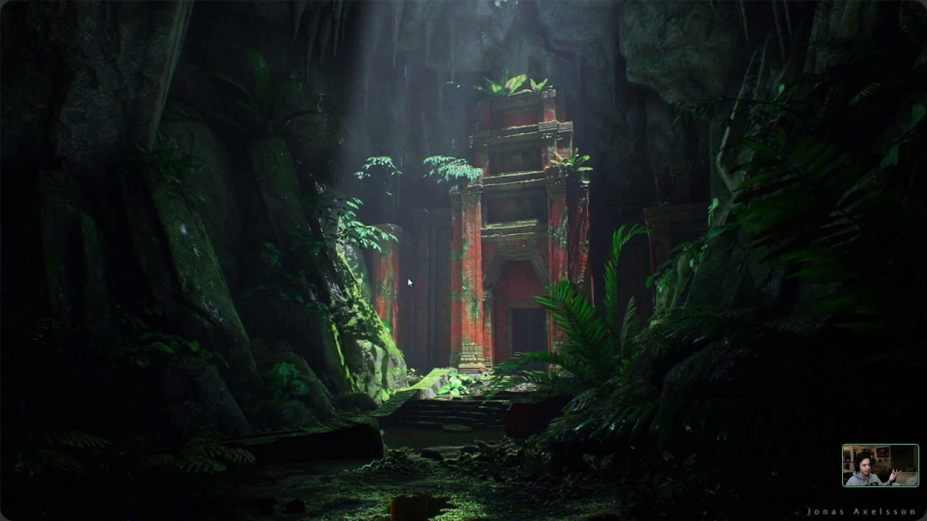
pyautogui.click(473, 285)
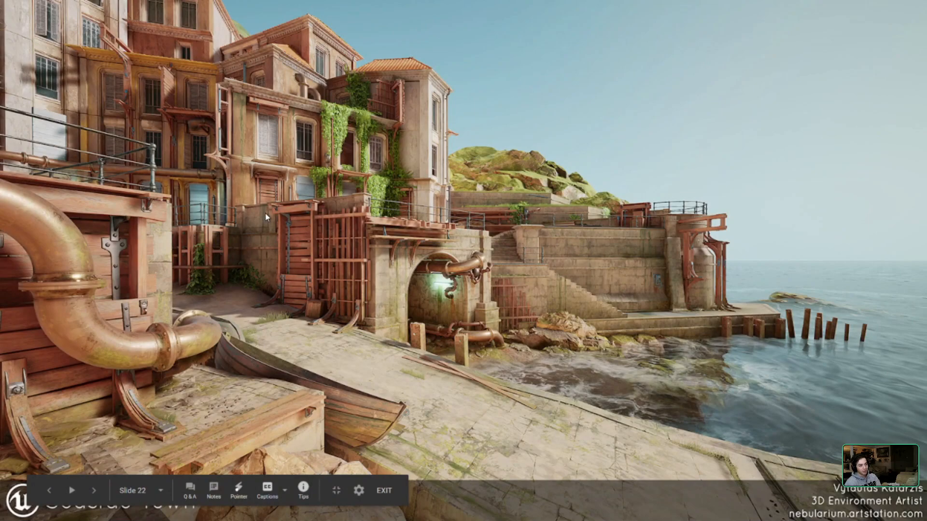
pyautogui.press('ctrl+Print')
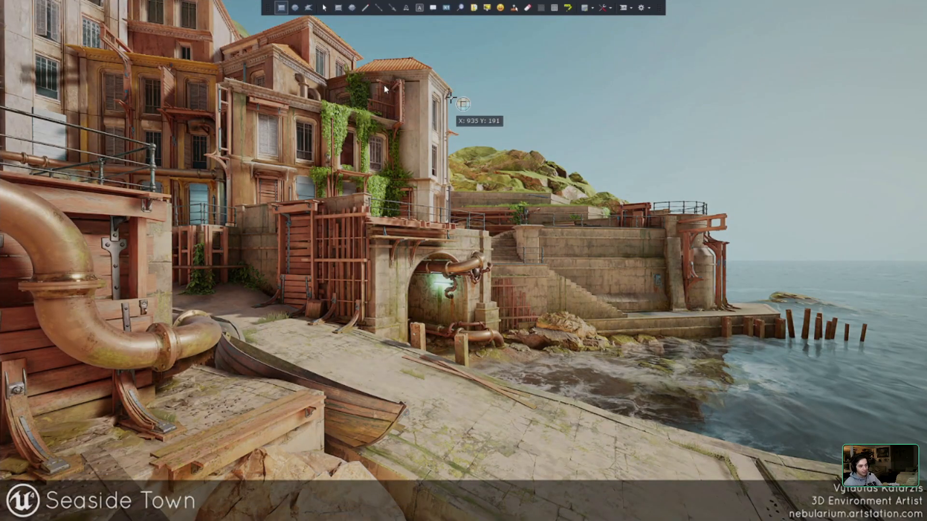
pyautogui.moveTo(449, 93); pyautogui.dragTo(877, 363)
pyautogui.click(685, 90)
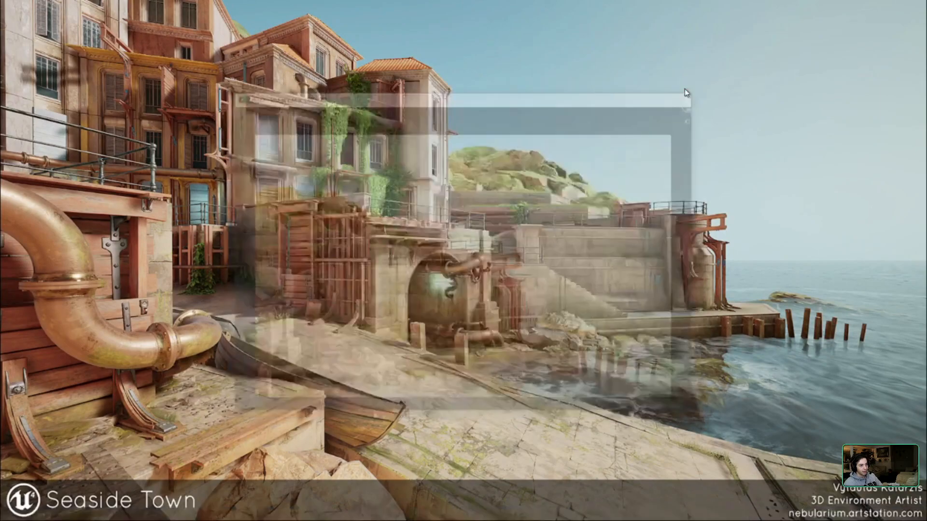
# Step: Start a screen capture and circle the stone walls, pavement, floor patch and tunnel arch on Seaside Town with the Freehand tool
pyautogui.press('ctrl+Print')
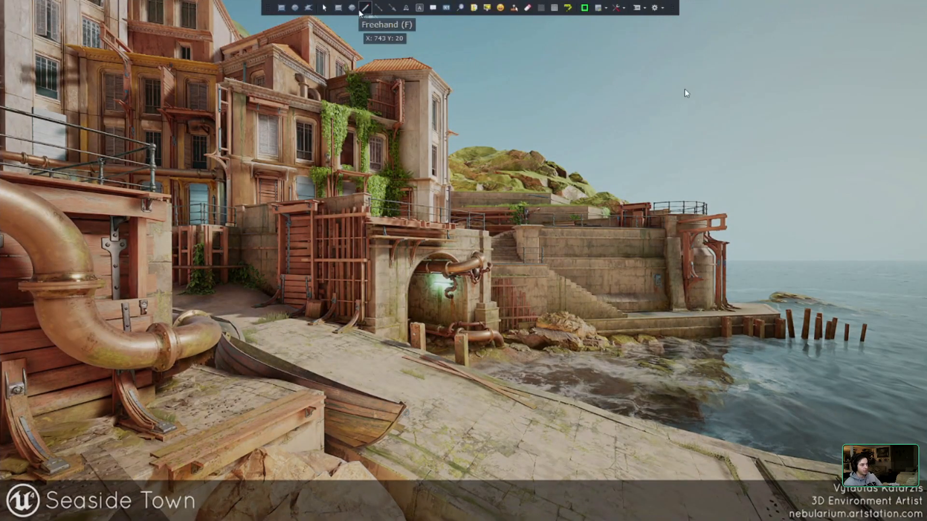
pyautogui.click(360, 10)
pyautogui.moveTo(637, 239)
pyautogui.mouseDown()
pyautogui.moveTo(604, 297)
pyautogui.moveTo(609, 236)
pyautogui.mouseUp()
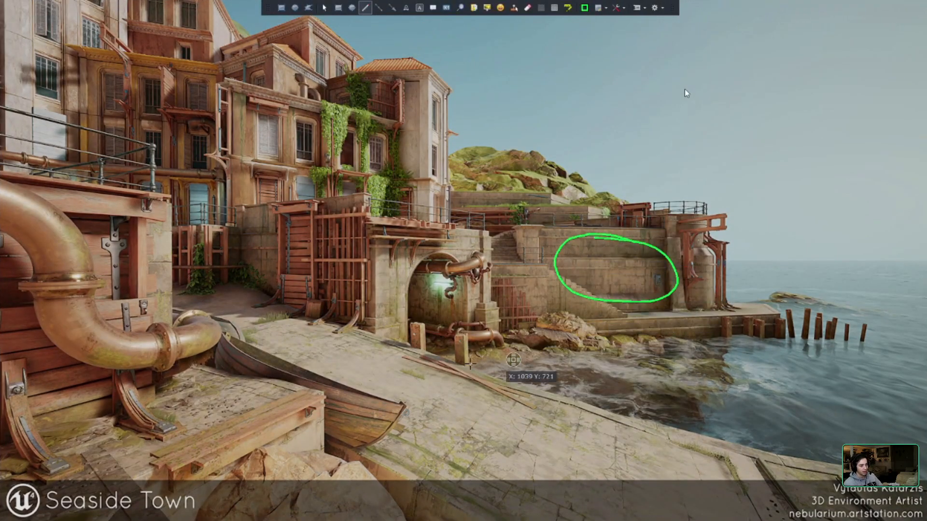
pyautogui.moveTo(642, 448)
pyautogui.mouseDown()
pyautogui.moveTo(473, 433)
pyautogui.moveTo(593, 483)
pyautogui.moveTo(624, 427)
pyautogui.mouseUp()
pyautogui.moveTo(242, 388)
pyautogui.mouseDown()
pyautogui.moveTo(199, 398)
pyautogui.moveTo(212, 382)
pyautogui.mouseUp()
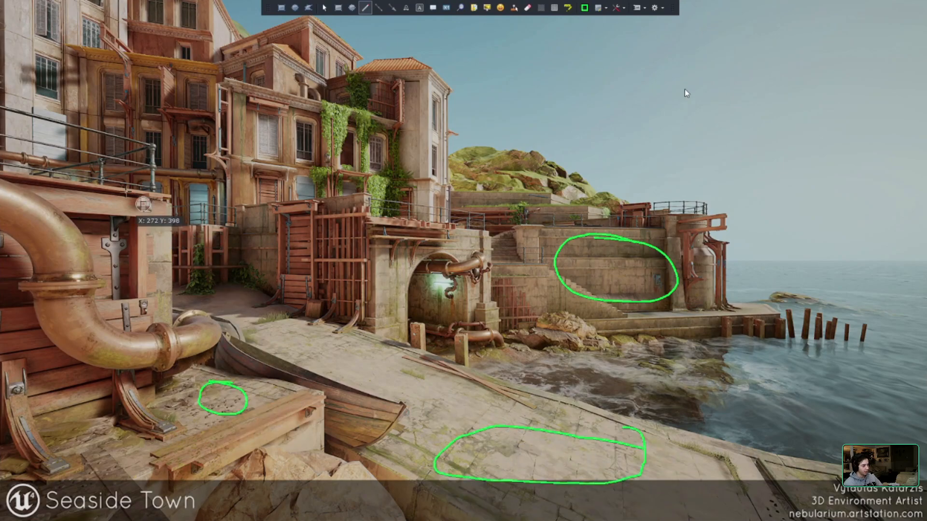
pyautogui.moveTo(143, 204)
pyautogui.mouseDown()
pyautogui.moveTo(159, 270)
pyautogui.moveTo(155, 225)
pyautogui.mouseUp()
pyautogui.moveTo(419, 260)
pyautogui.mouseDown()
pyautogui.moveTo(497, 286)
pyautogui.moveTo(441, 309)
pyautogui.moveTo(432, 277)
pyautogui.mouseUp()
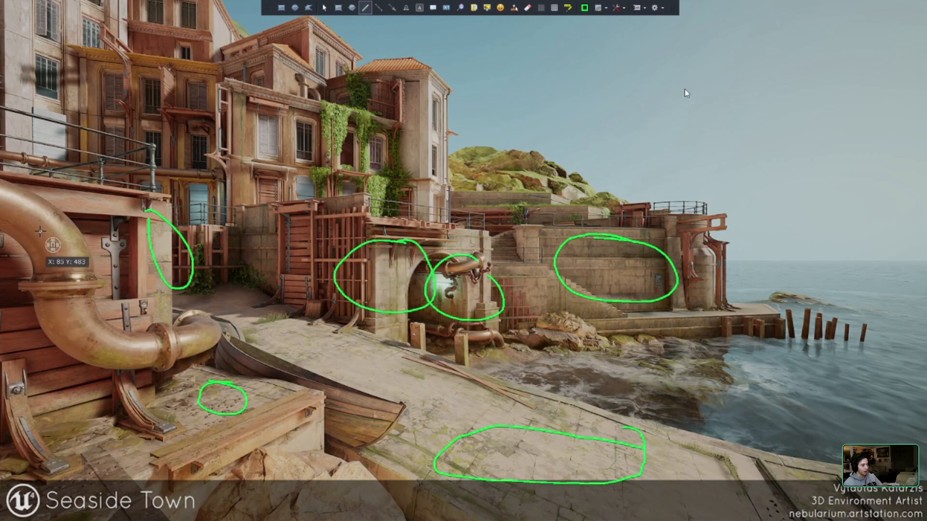
# Step: Trace freehand lines over the large copper pipe, the pipes around the tunnel, and the roof and facade of the buildings
pyautogui.moveTo(41, 233)
pyautogui.mouseDown()
pyautogui.moveTo(162, 347)
pyautogui.moveTo(198, 320)
pyautogui.mouseUp()
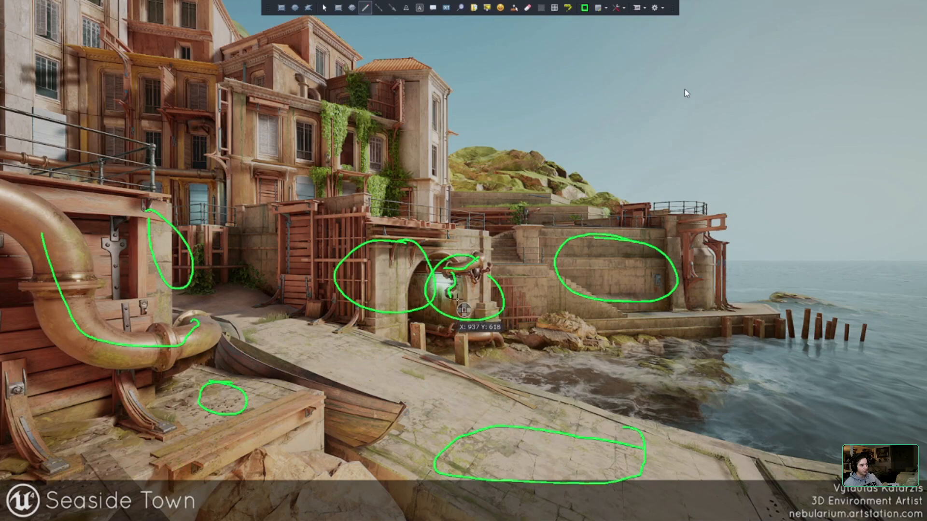
pyautogui.moveTo(483, 332); pyautogui.dragTo(416, 337)
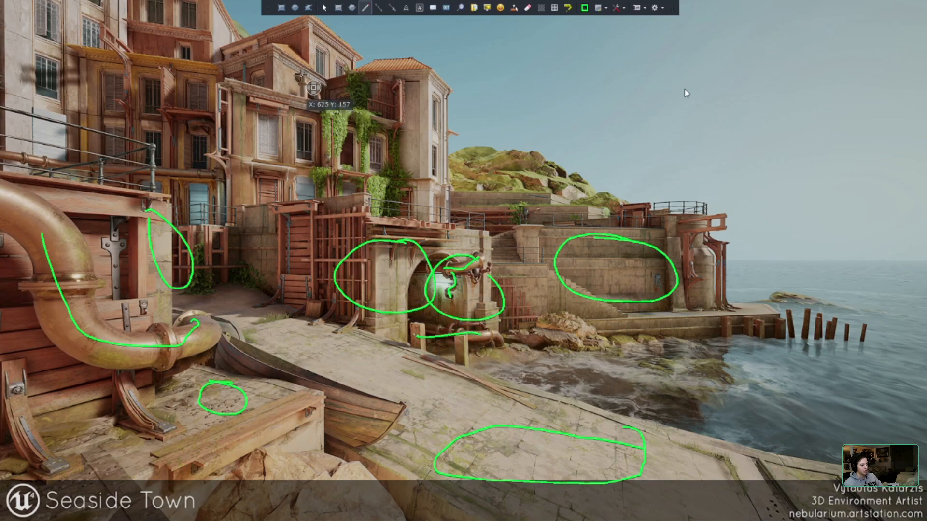
pyautogui.moveTo(300, 75)
pyautogui.mouseDown()
pyautogui.moveTo(331, 133)
pyautogui.moveTo(329, 188)
pyautogui.mouseUp()
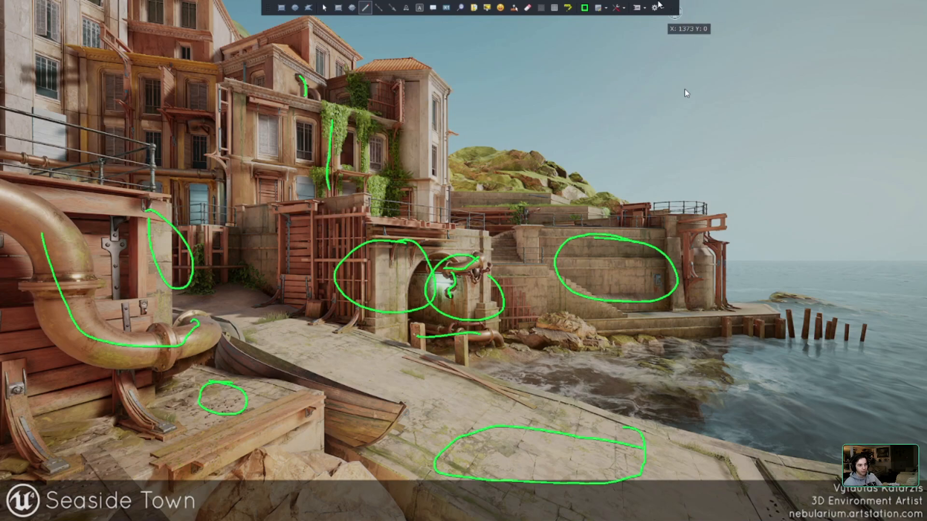
# Step: Discard the capture annotations, restart the slideshow from slide 22 and advance to slide 23 on multiple versus single materials
pyautogui.press('Escape')
pyautogui.press('Escape')
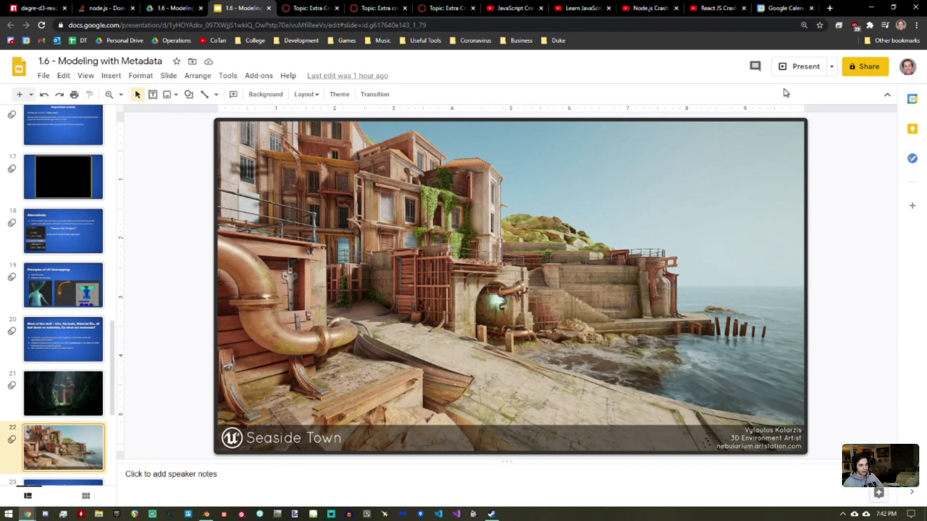
pyautogui.click(789, 73)
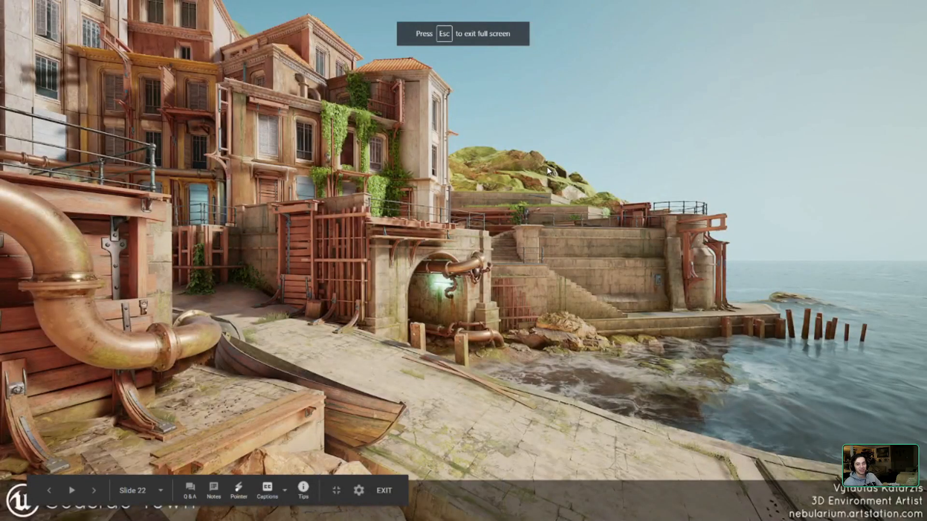
pyautogui.click(545, 162)
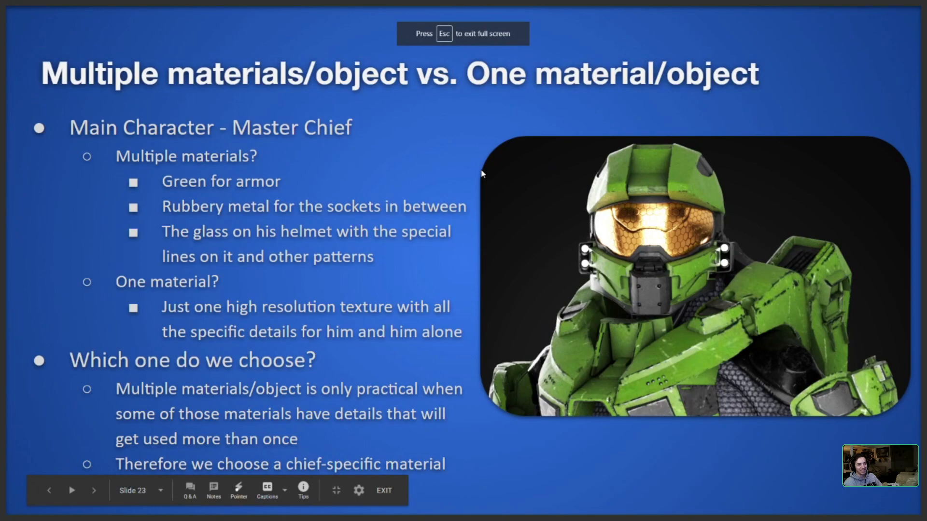
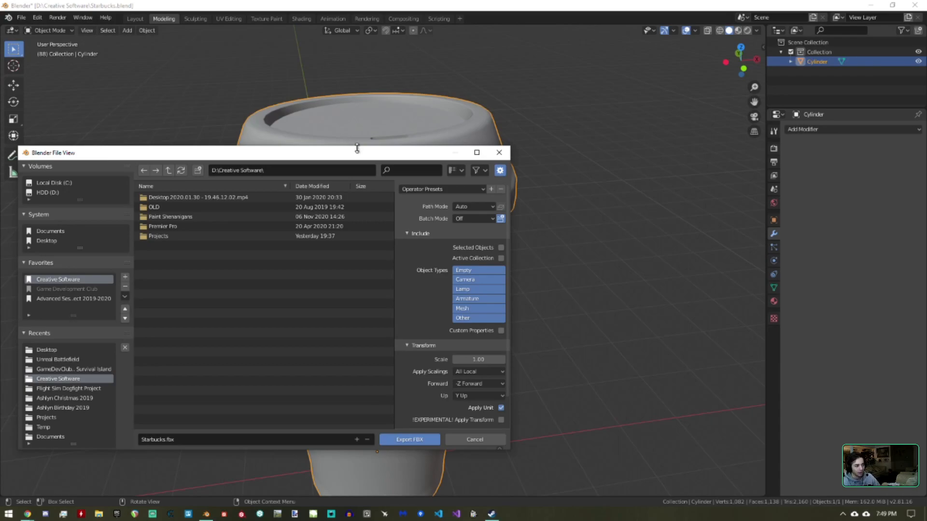
# Step: Enlarge the FBX export window and restrict the export to selected objects of the Mesh type
pyautogui.moveTo(329, 156); pyautogui.dragTo(419, 93)
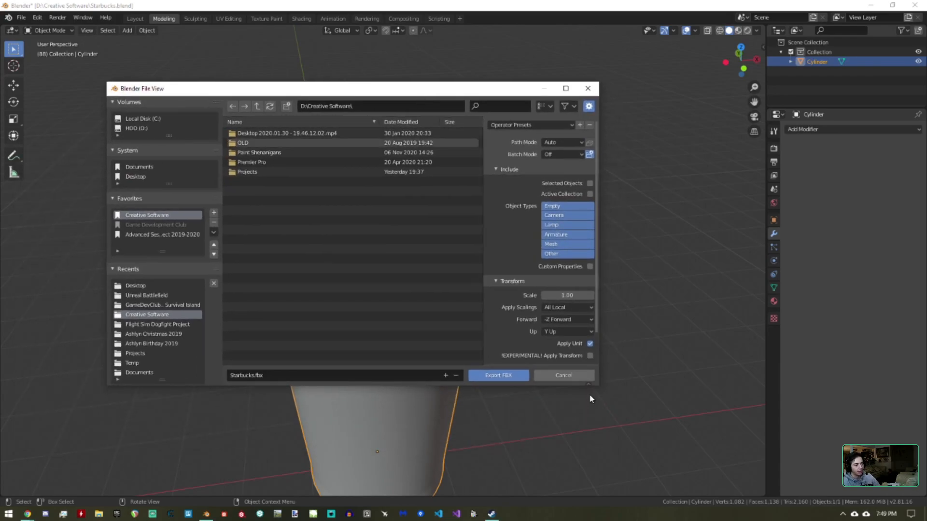
pyautogui.moveTo(599, 386); pyautogui.dragTo(661, 454)
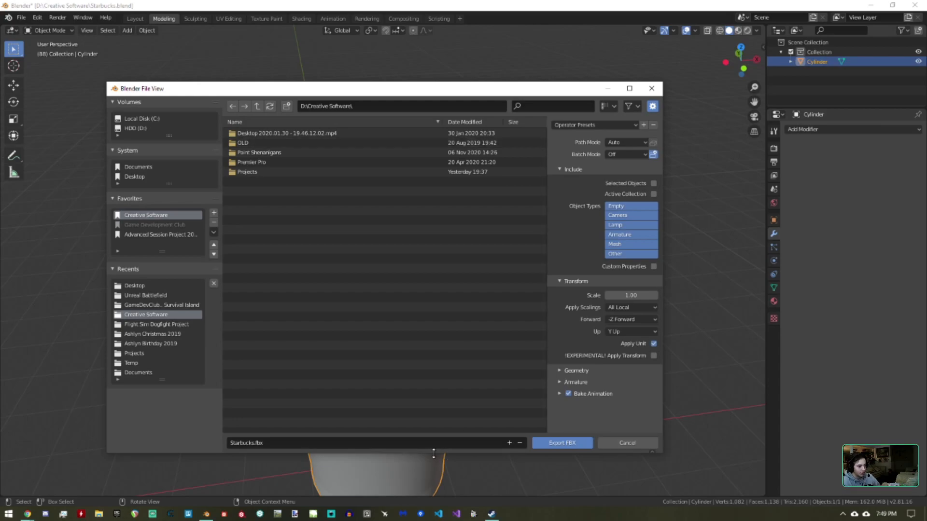
pyautogui.click(654, 184)
pyautogui.click(611, 247)
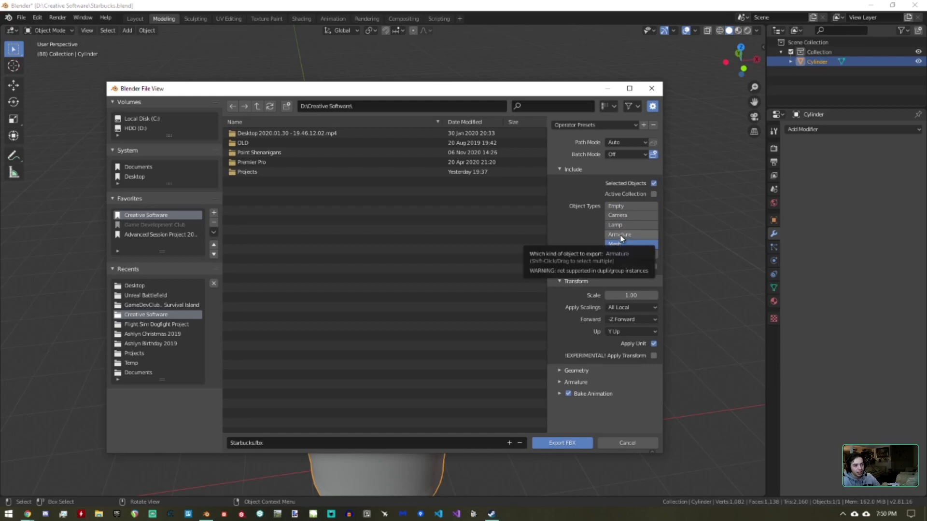
pyautogui.keyDown('shift'); pyautogui.click(622, 236); pyautogui.keyUp('shift')
pyautogui.keyDown('shift'); pyautogui.click(622, 236); pyautogui.keyUp('shift')
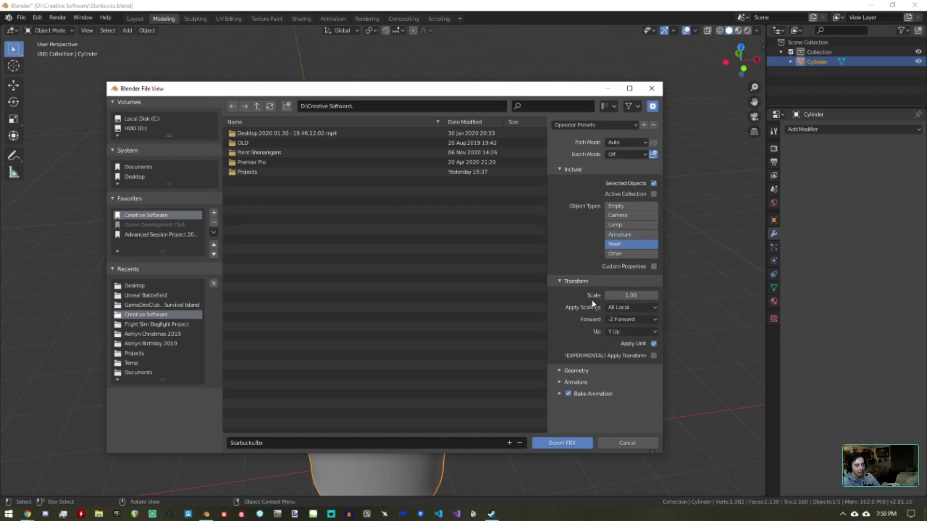
# Step: Choose the Desktop as the export folder for Starbucks.fbx and set the axes to X Forward and Z Up
pyautogui.moveTo(482, 88); pyautogui.dragTo(438, 53)
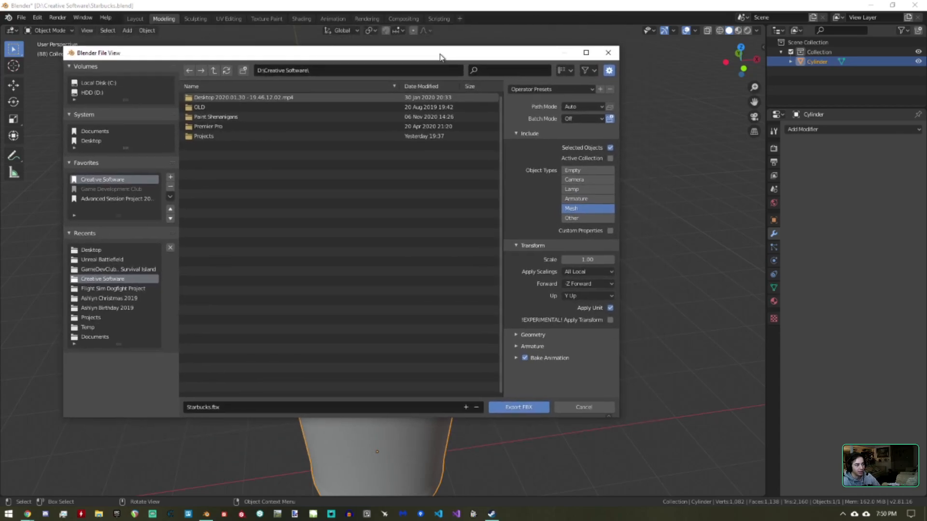
pyautogui.click(90, 141)
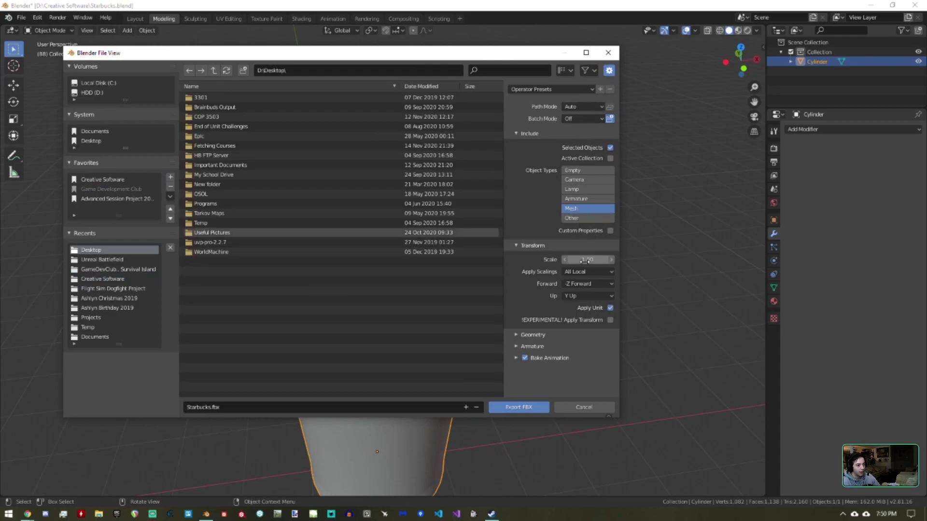
pyautogui.click(574, 285)
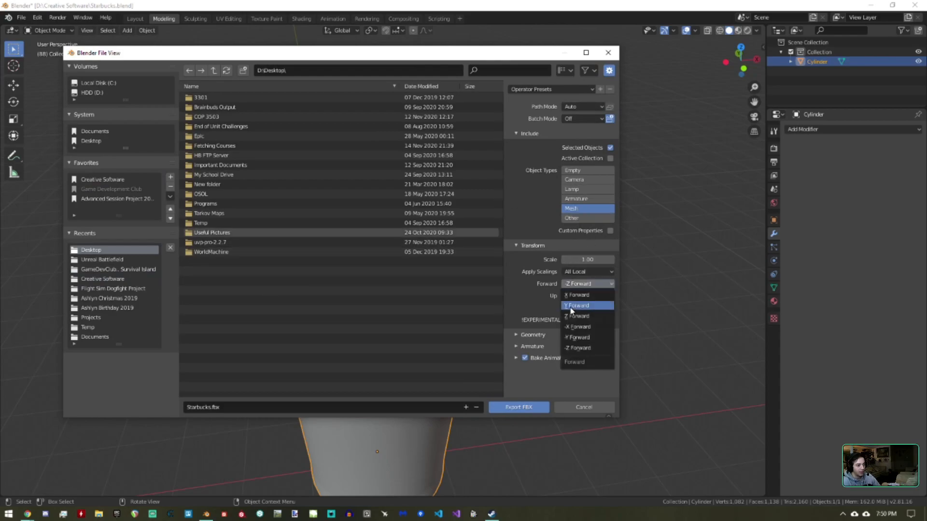
pyautogui.click(577, 295)
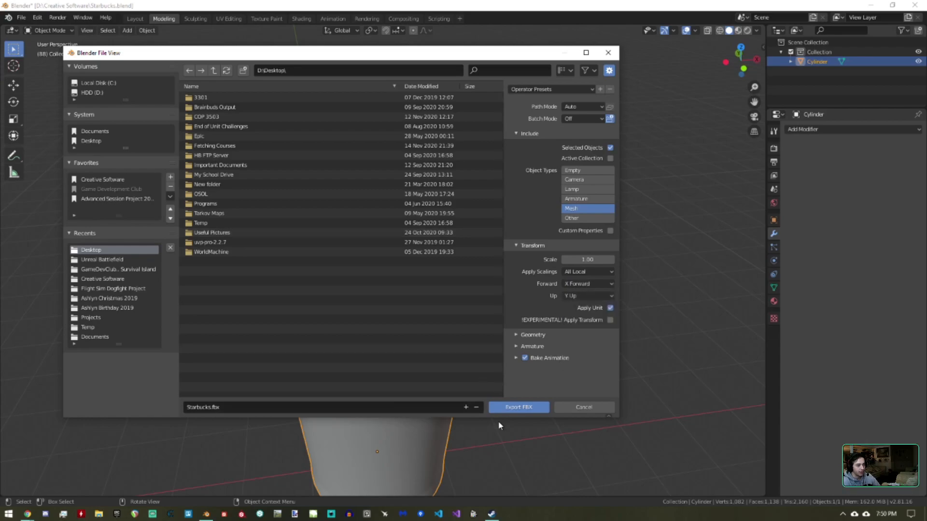
pyautogui.click(571, 296)
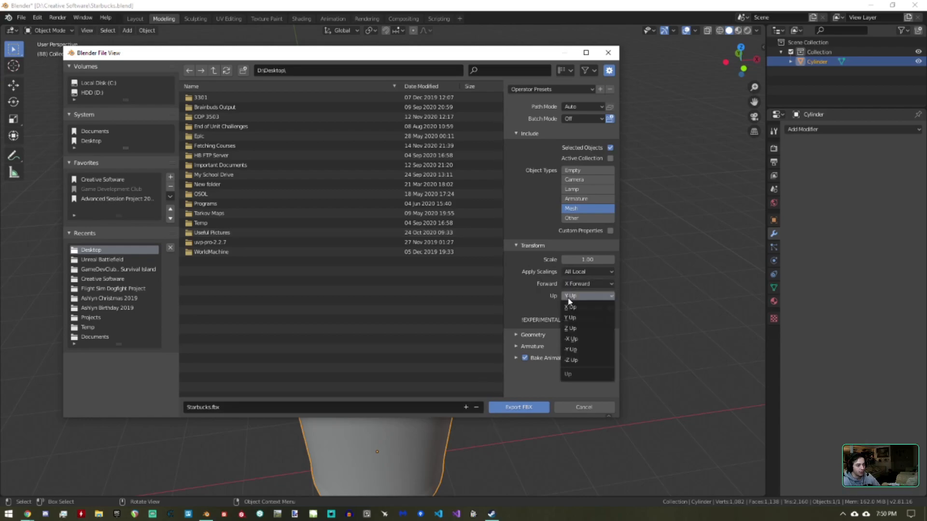
pyautogui.click(575, 331)
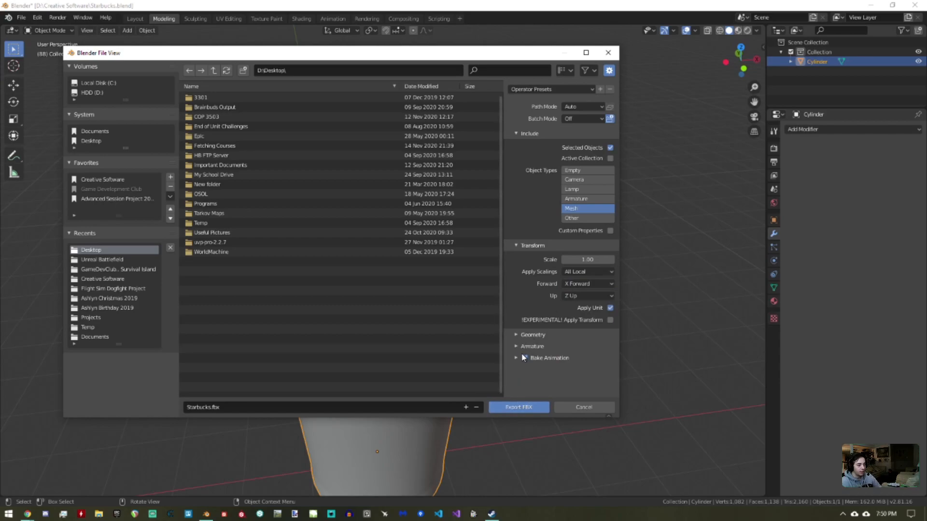
# Step: Enable Tangent Space and set Smoothing to Face in the FBX export's geometry settings
pyautogui.click(526, 338)
pyautogui.scroll(-3, 528, 339)
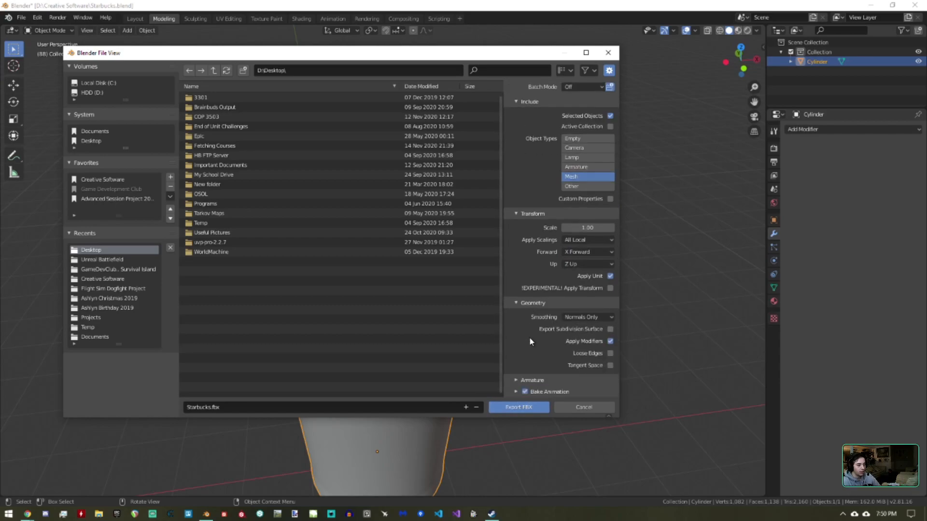
pyautogui.click(611, 366)
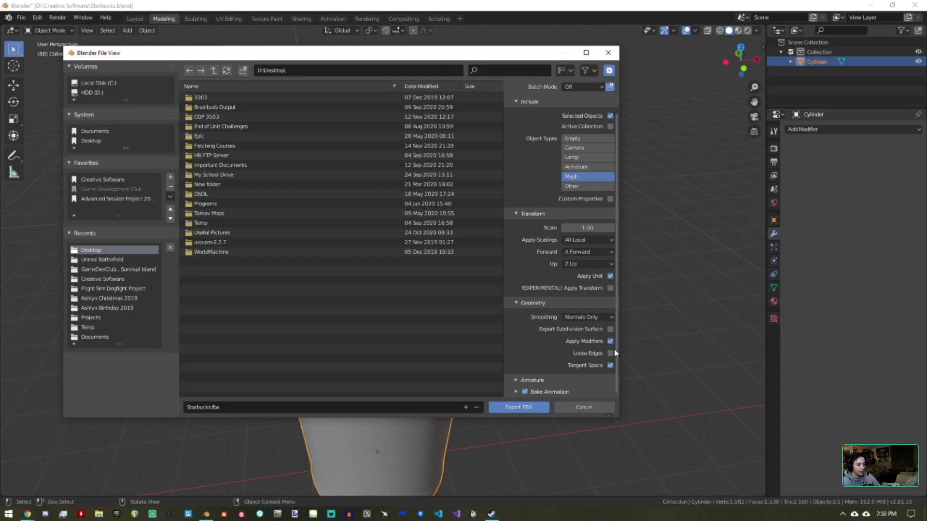
pyautogui.click(594, 318)
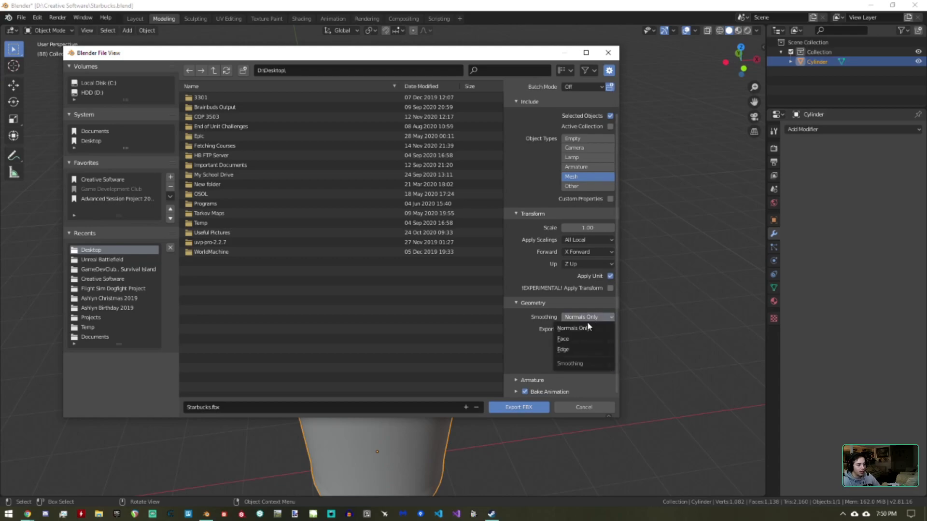
pyautogui.click(578, 340)
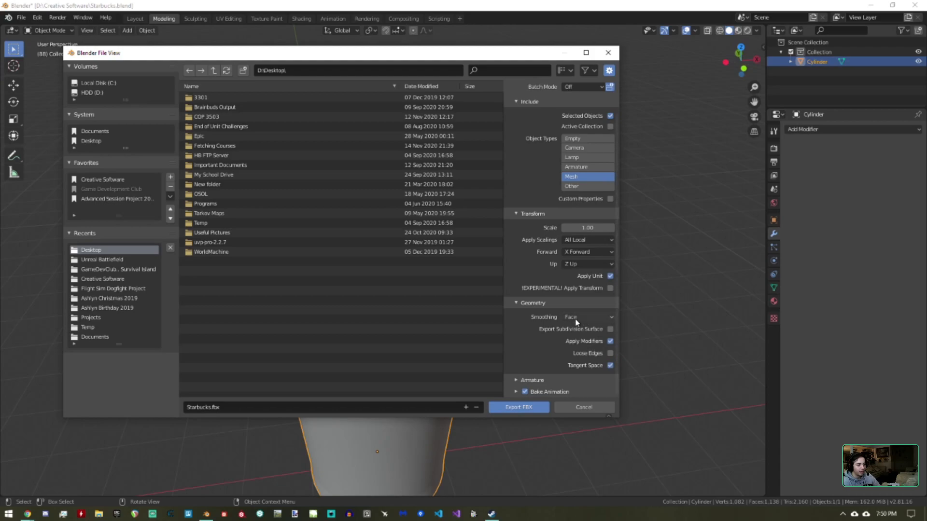
# Step: Uncover the cup behind the export window, review the smoothing options and export the cup as Starbucks.fbx with Face smoothing
pyautogui.moveTo(465, 55); pyautogui.dragTo(116, 53)
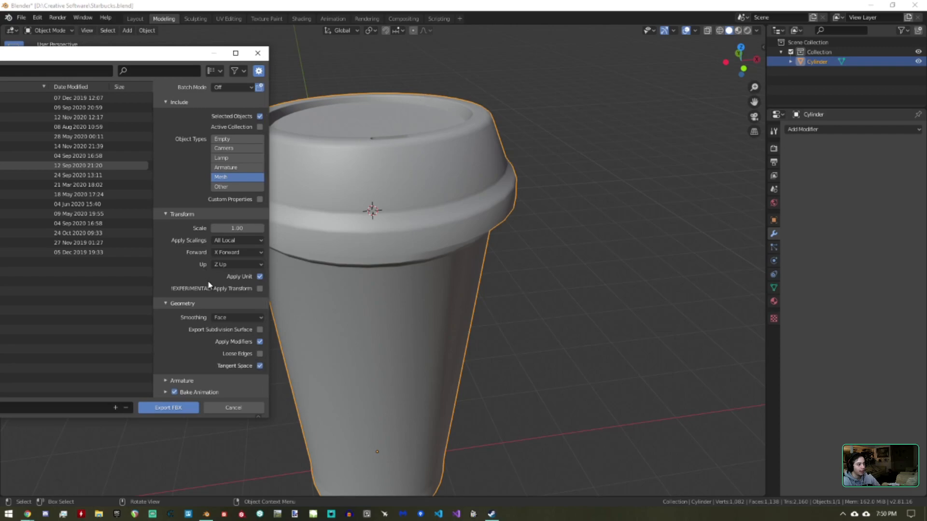
pyautogui.click(214, 319)
pyautogui.click(225, 320)
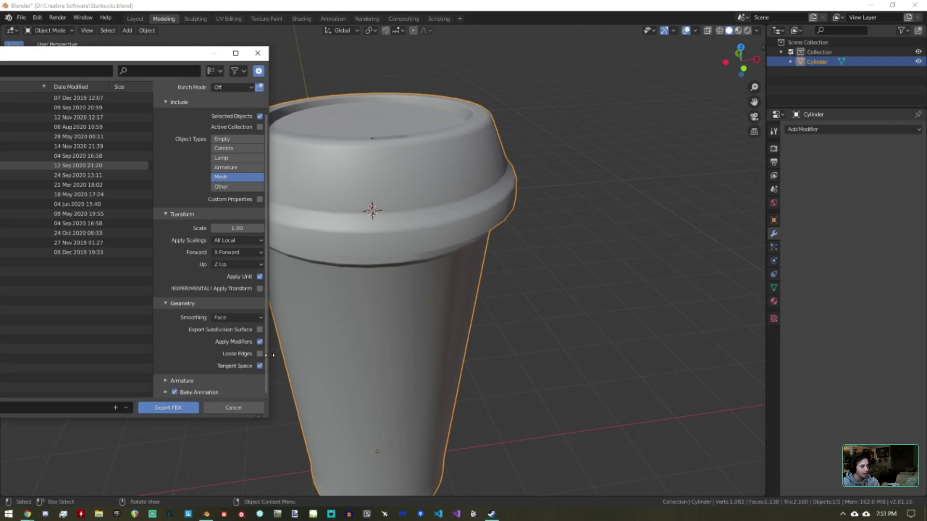
pyautogui.moveTo(267, 370); pyautogui.dragTo(286, 370)
pyautogui.click(194, 409)
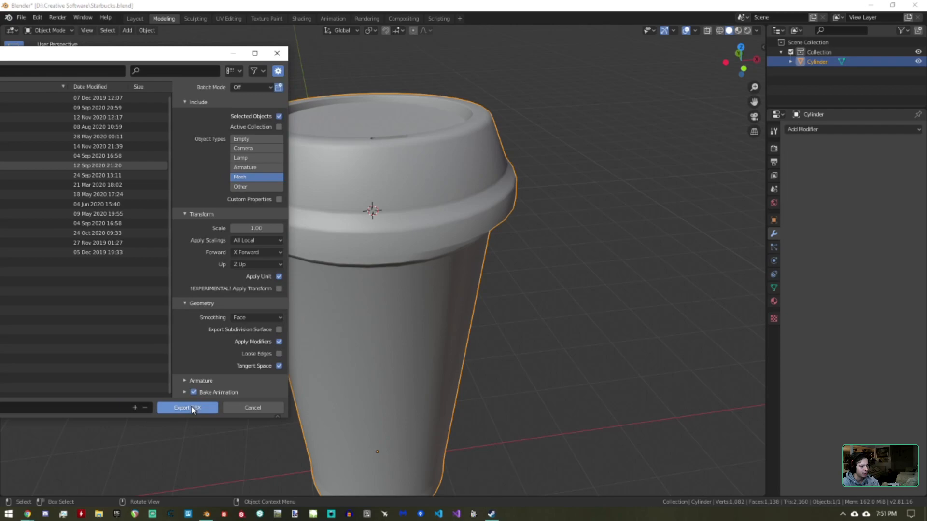
pyautogui.moveTo(228, 372); pyautogui.dragTo(491, 311, button='middle')
# Step: Close Blender, clear the browser windows off the desktop and move the Starbucks.fbx file to the middle of the desktop
pyautogui.click(914, 4)
pyautogui.click(478, 278)
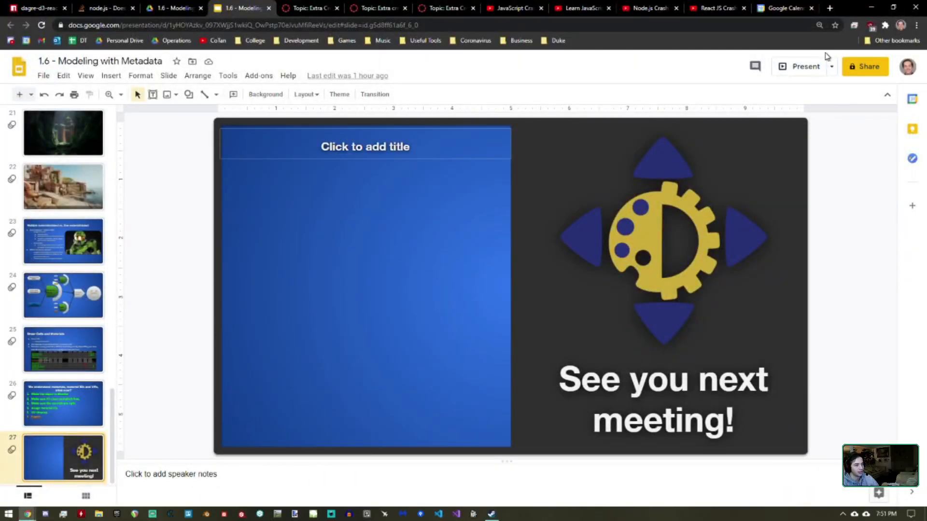
pyautogui.click(872, 7)
pyautogui.click(916, 10)
pyautogui.moveTo(57, 269); pyautogui.dragTo(438, 244)
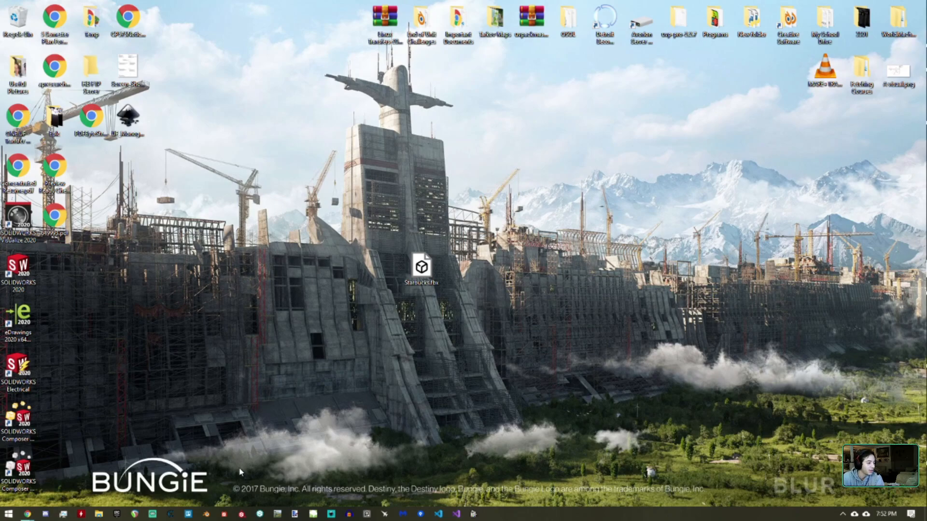
# Step: Switch to Google Drive in Chrome, open the 1.6 - Modeling with Metadata folder and look over its files
pyautogui.moveTo(28, 514)
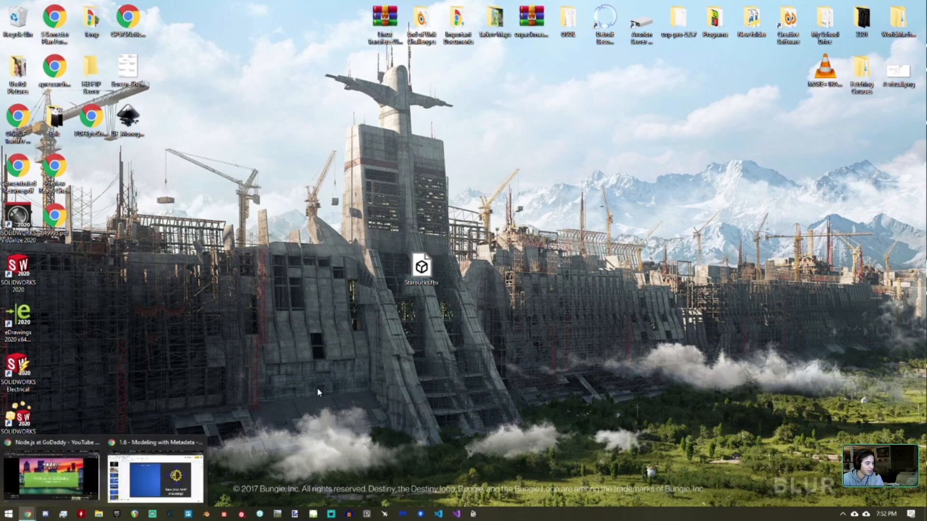
pyautogui.click(154, 471)
pyautogui.click(191, 6)
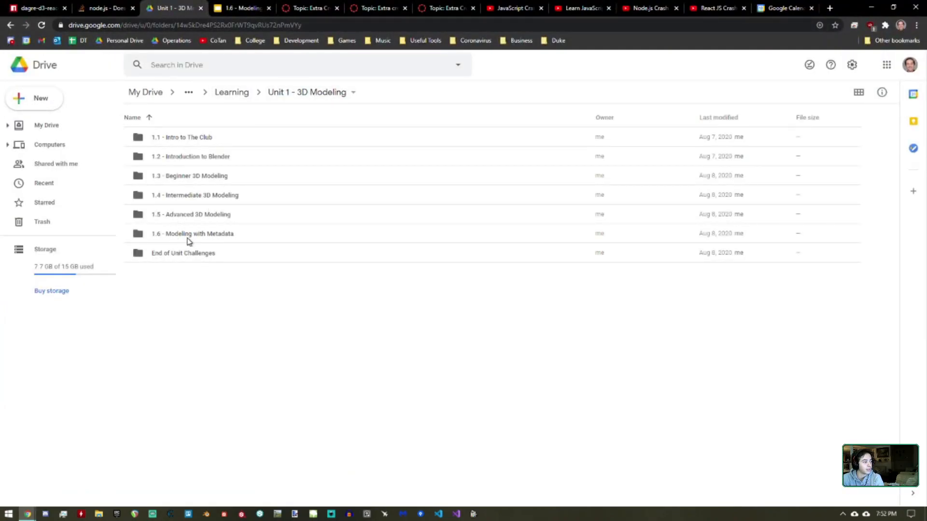
pyautogui.doubleClick(188, 236)
pyautogui.click(191, 180)
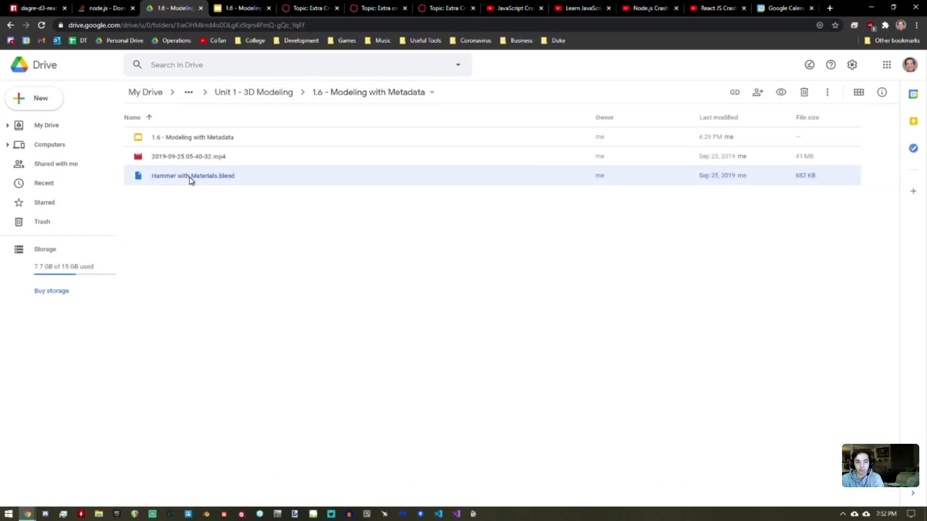
pyautogui.click(193, 163)
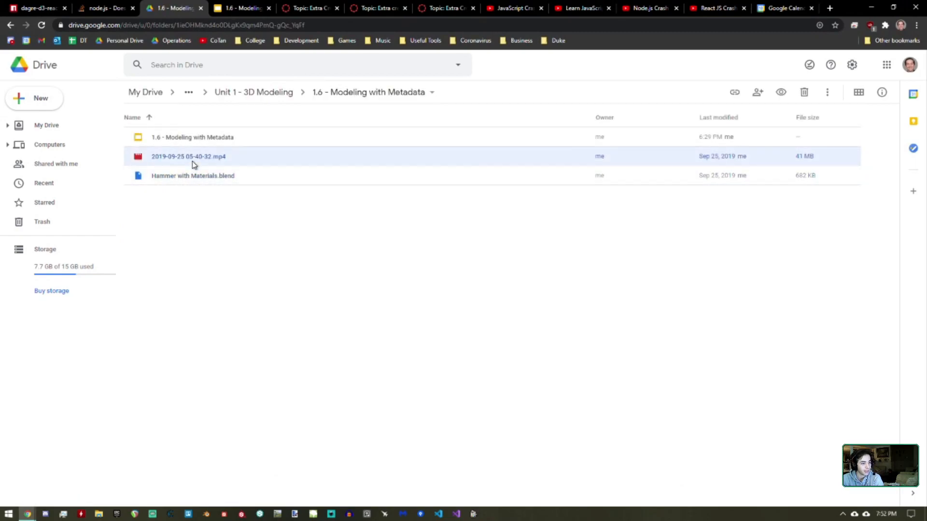
pyautogui.click(194, 138)
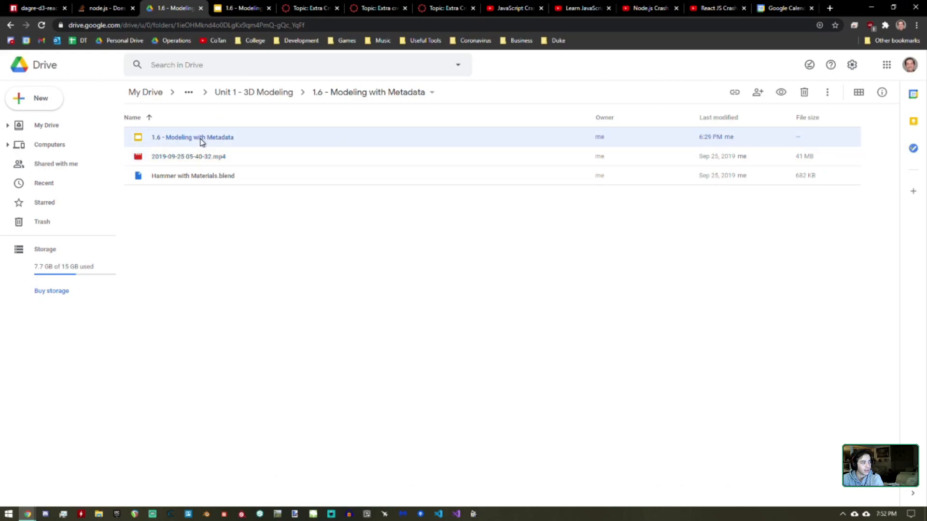
# Step: Go up to the Learning folder and open the Unit 3 - Materials subfolder 3.1/3.2: Introduction to the Club and Materials
pyautogui.click(250, 94)
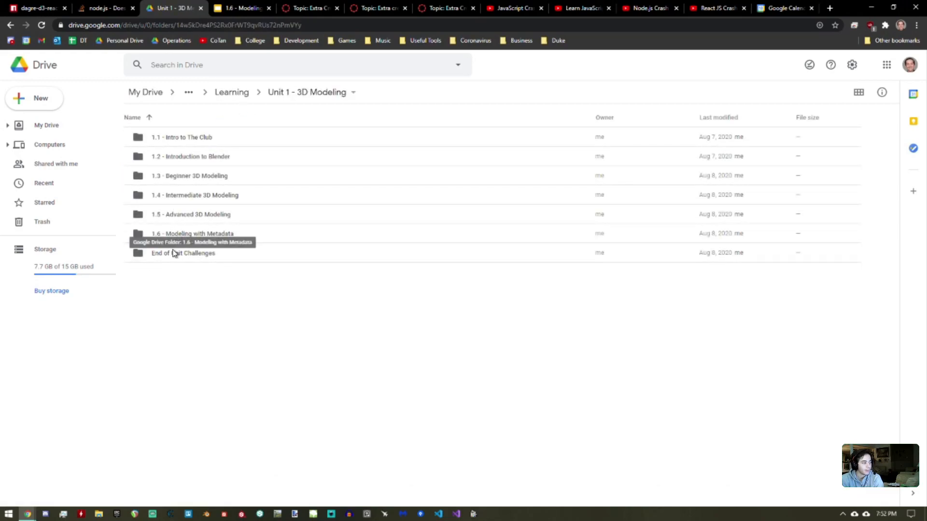
pyautogui.click(242, 98)
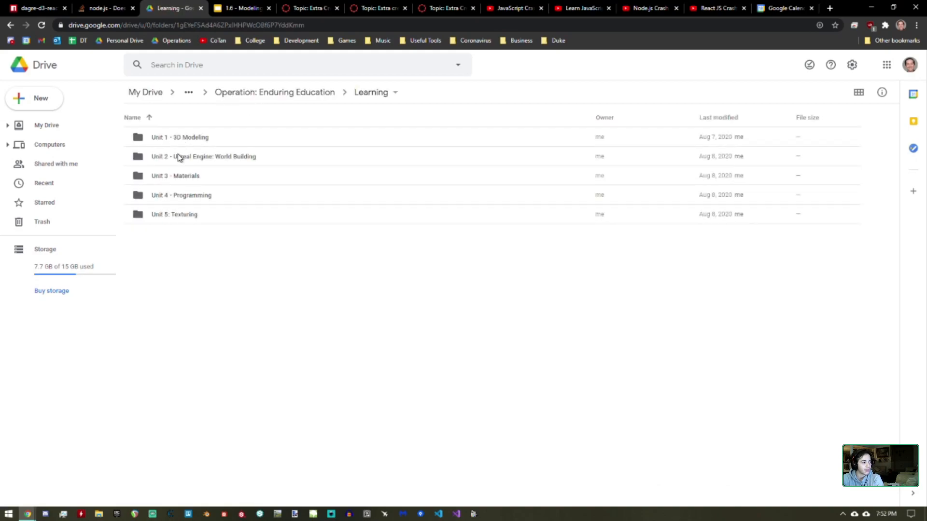
pyautogui.doubleClick(188, 177)
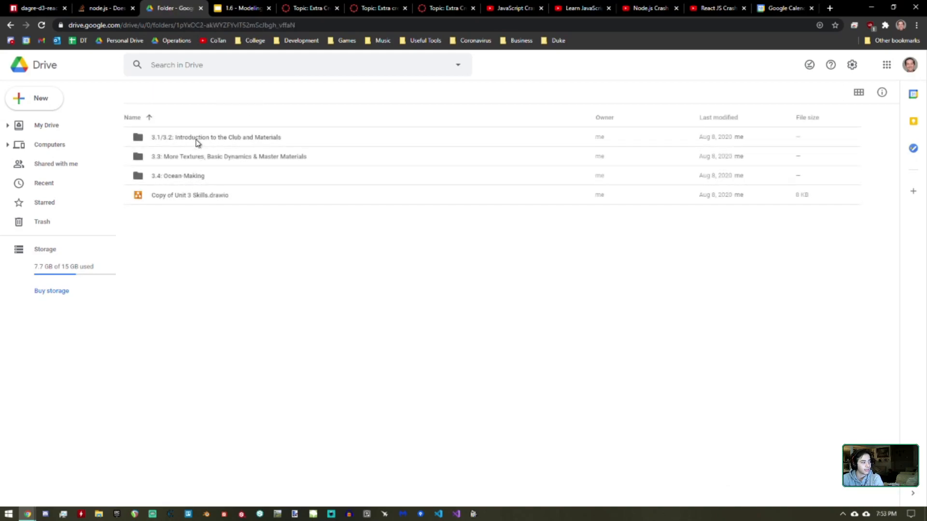
pyautogui.doubleClick(197, 140)
pyautogui.click(179, 163)
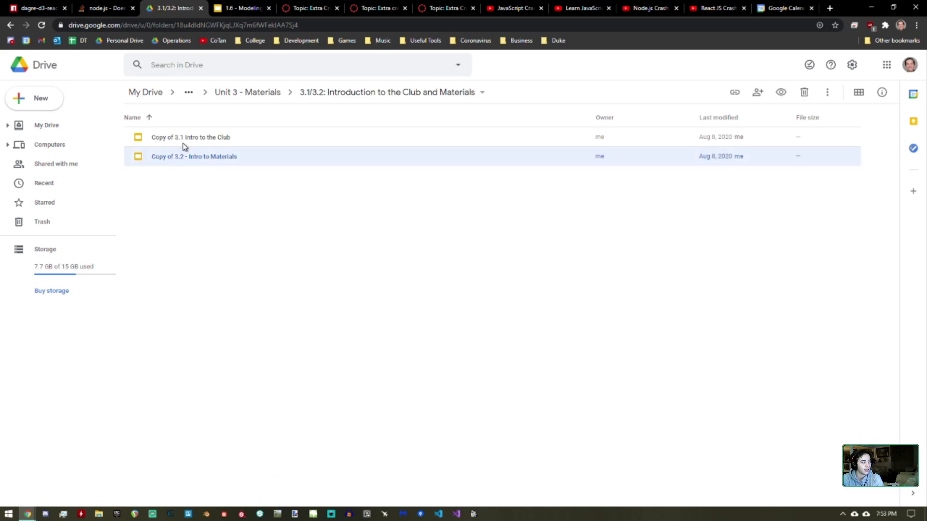
# Step: Open the Copy of 3.2 - Intro to Materials presentation and start its slideshow
pyautogui.doubleClick(183, 144)
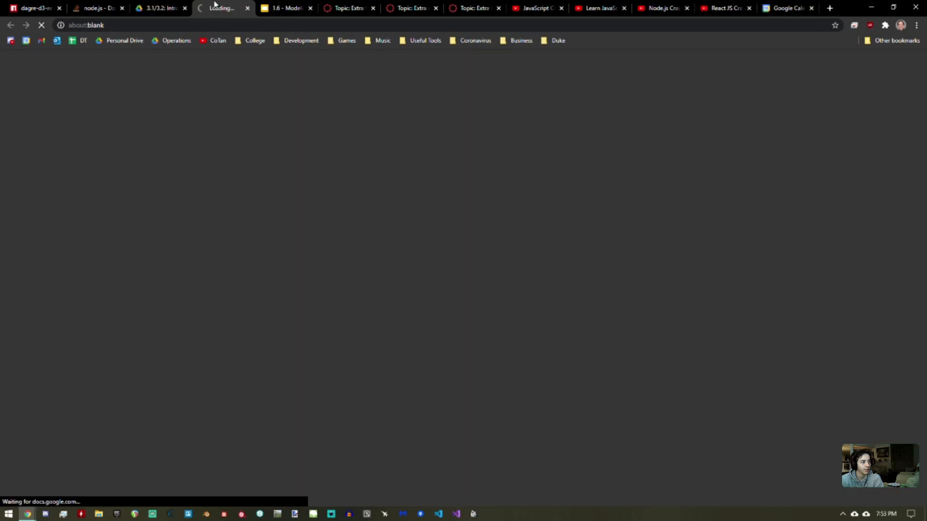
pyautogui.middleClick(226, 8)
pyautogui.doubleClick(203, 157)
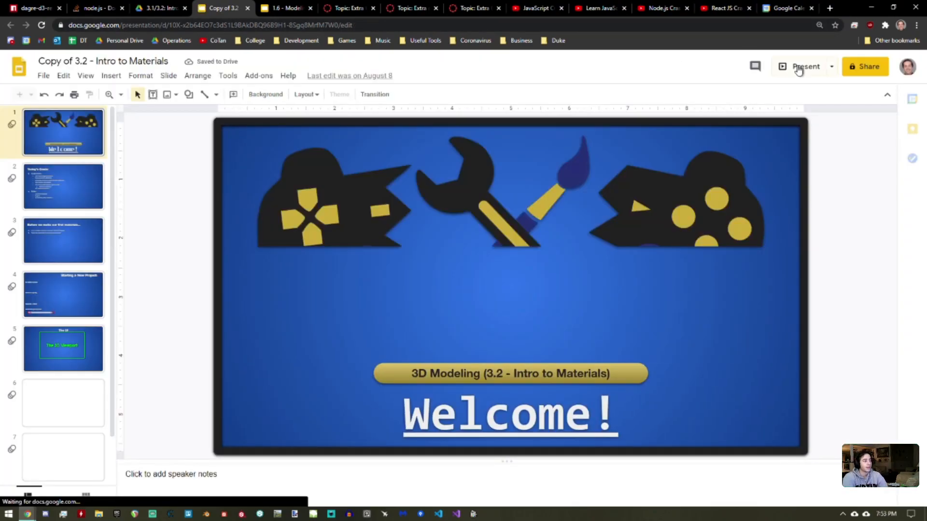
pyautogui.click(799, 68)
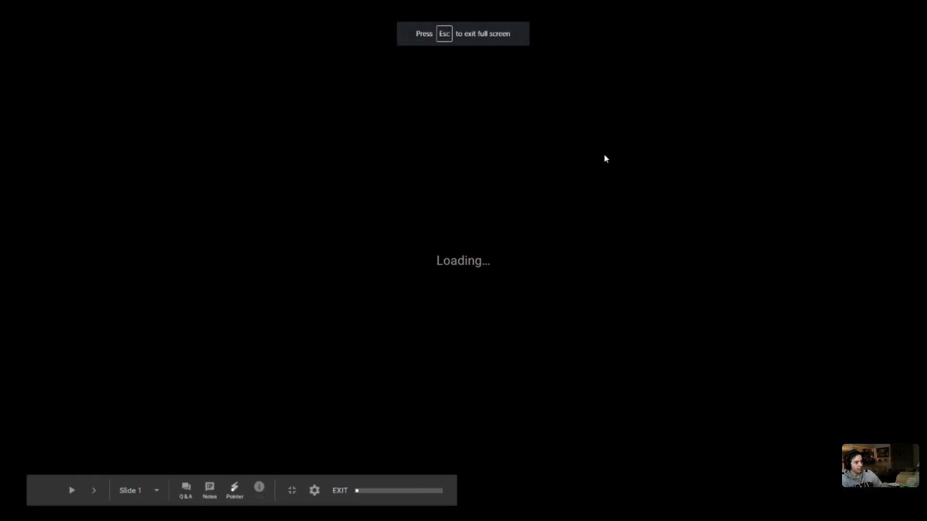
# Step: Page through the 3.2 slides on project setup, the editor, vectors and materials up to the recap slide, and exit the slideshow
pyautogui.press('Right')
pyautogui.press('Right')
pyautogui.press('Right')
pyautogui.press('Right')
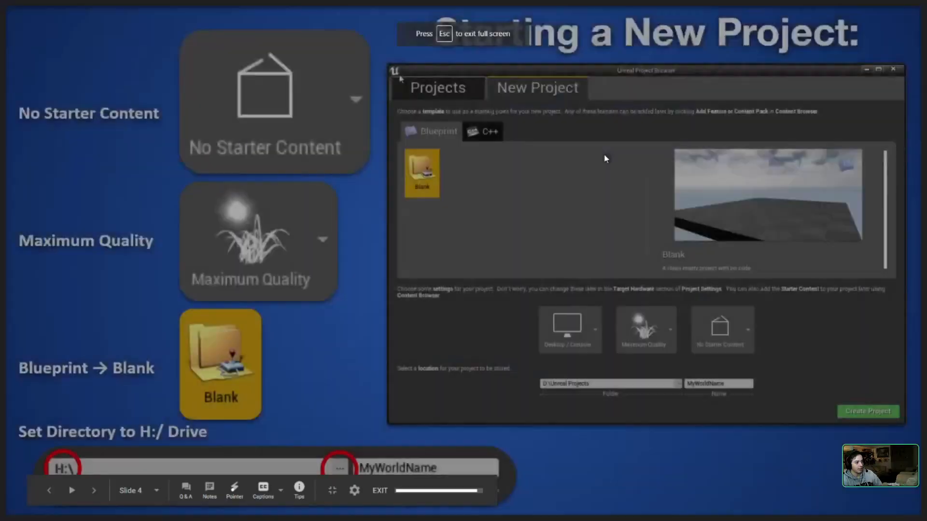
pyautogui.press('Right')
pyautogui.press('Right')
pyautogui.press('Right')
pyautogui.press('Right')
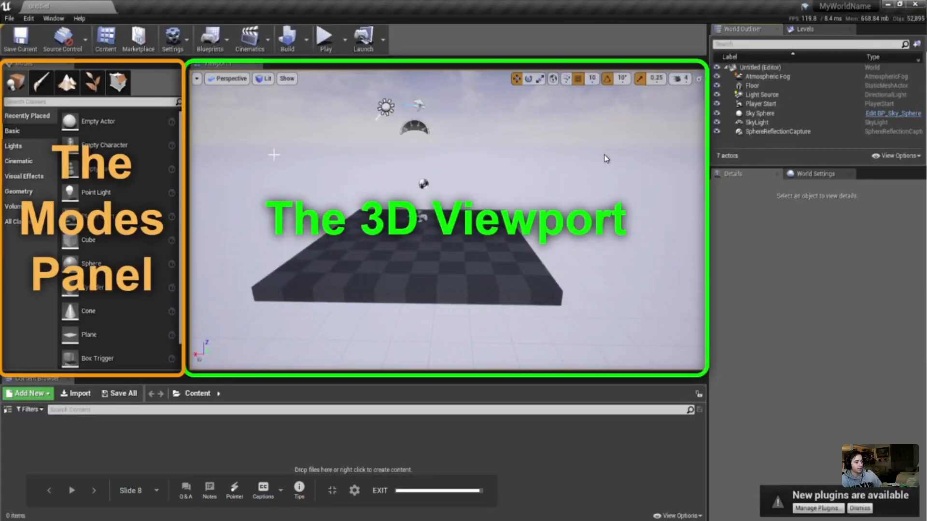
pyautogui.press('Right')
pyautogui.press('Right')
pyautogui.press('Right')
pyautogui.press('Right')
pyautogui.press('Right')
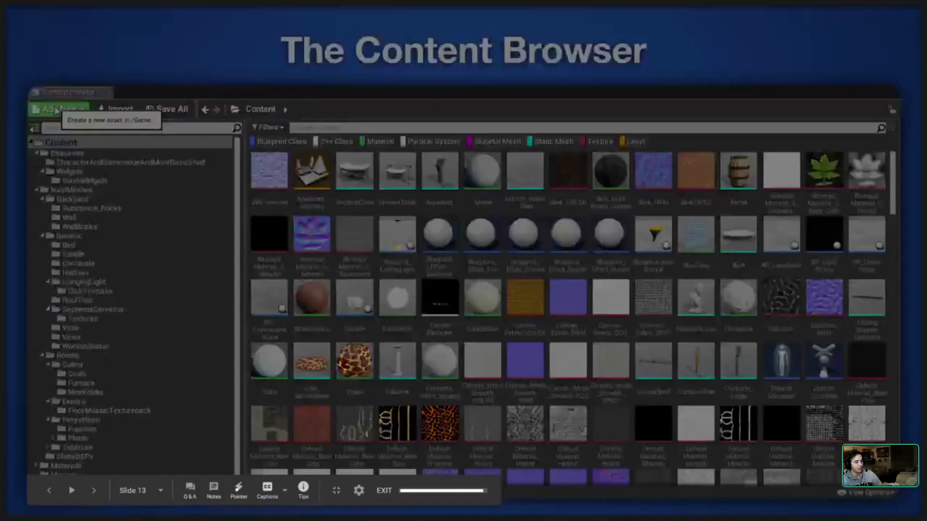
pyautogui.press('Right')
pyautogui.press('Right')
pyautogui.press('Right')
pyautogui.press('Right')
pyautogui.press('Right')
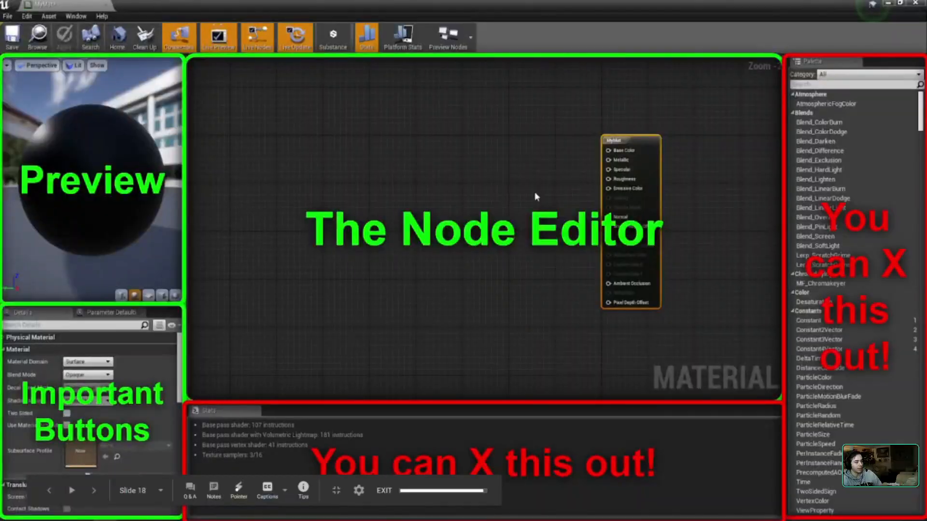
pyautogui.press('Right')
pyautogui.press('Right')
pyautogui.press('Right')
pyautogui.press('Right')
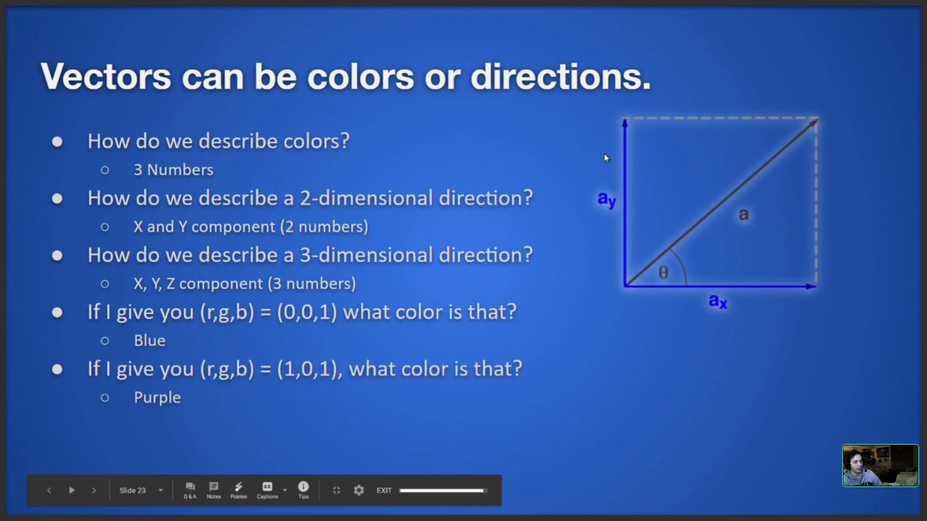
pyautogui.press('Right')
pyautogui.press('Right')
pyautogui.press('Right')
pyautogui.press('Right')
pyautogui.press('Right')
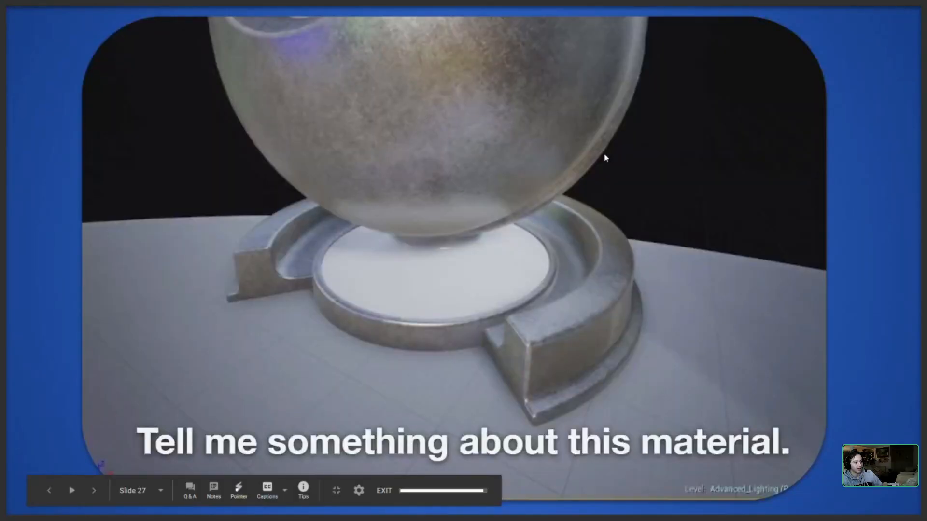
pyautogui.press('Right')
pyautogui.press('Right')
pyautogui.press('Right')
pyautogui.press('Right')
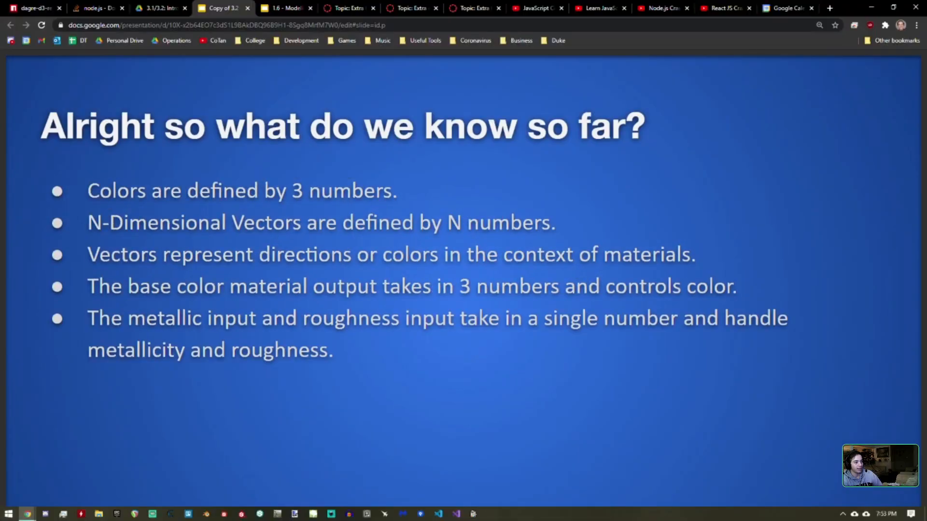
pyautogui.press('Escape')
# Step: Return to Drive, open the Copy of 3.4 - Collaborative Ocean-Making presentation from the 3.4: Ocean Making folder and start its slideshow
pyautogui.click(164, 8)
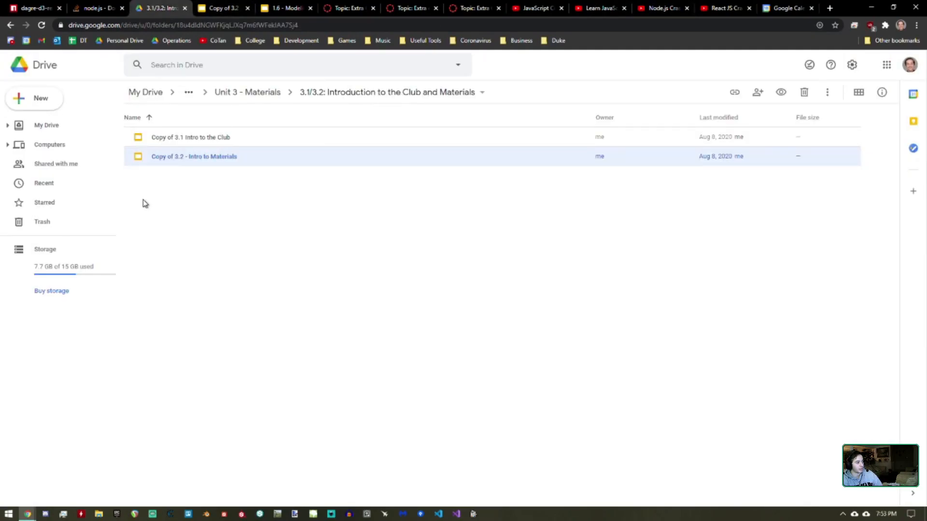
pyautogui.click(261, 99)
pyautogui.click(187, 175)
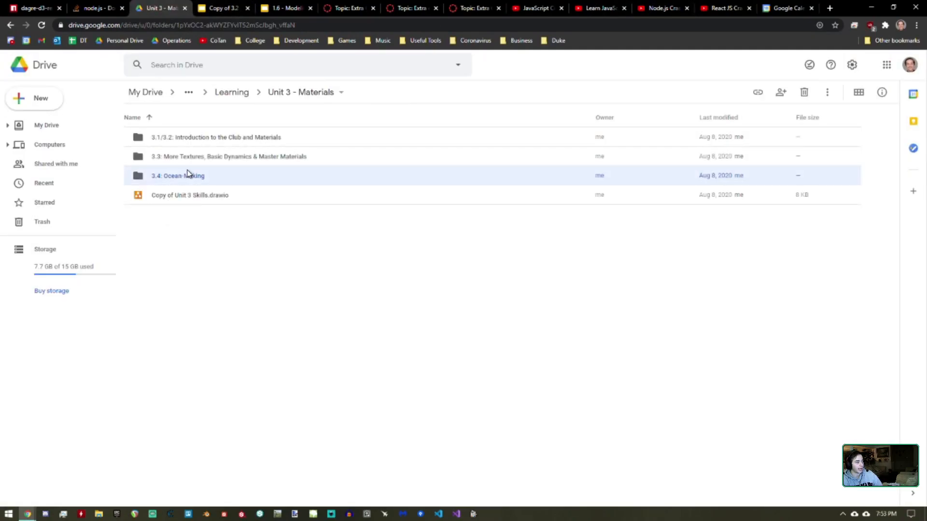
pyautogui.doubleClick(187, 175)
pyautogui.click(200, 138)
pyautogui.doubleClick(200, 139)
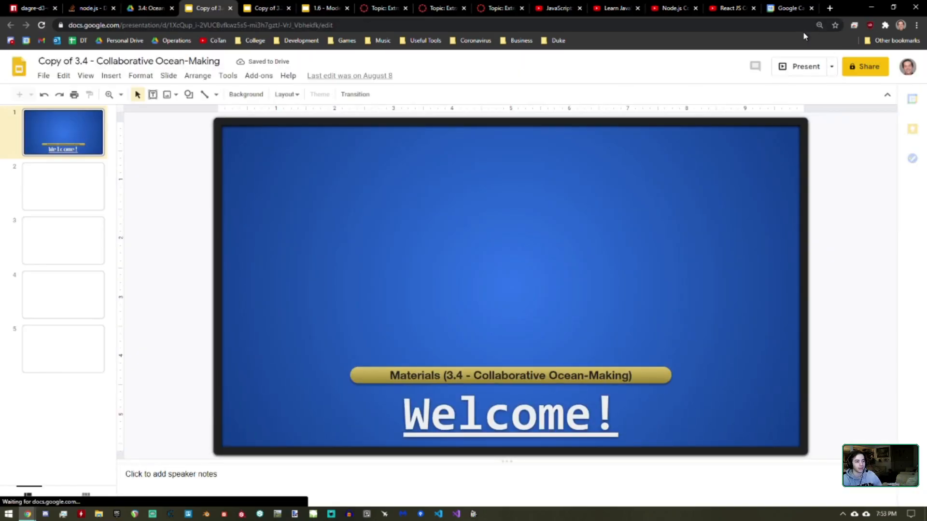
pyautogui.click(804, 64)
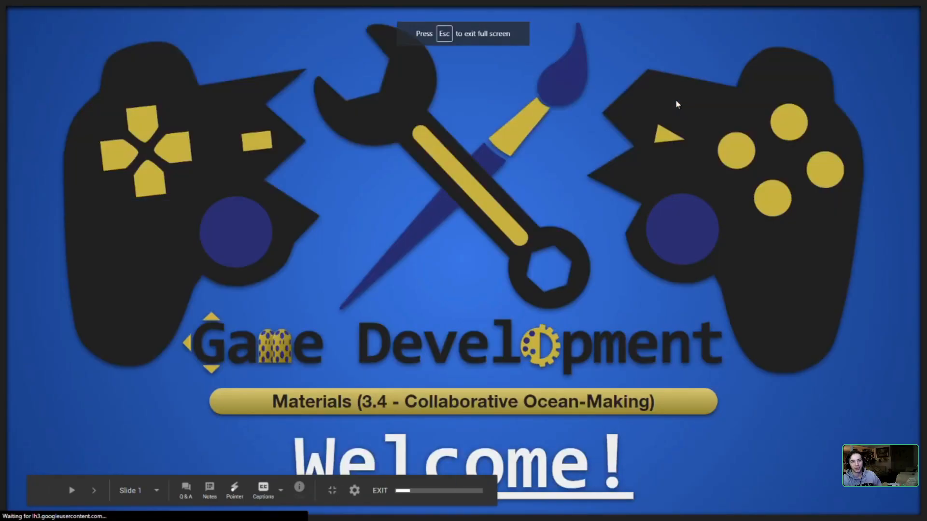
# Step: Advance the ocean-making slideshow to slide 3 and return to the Today's Goals slide to examine the ocean material graph
pyautogui.click(613, 147)
pyautogui.click(593, 159)
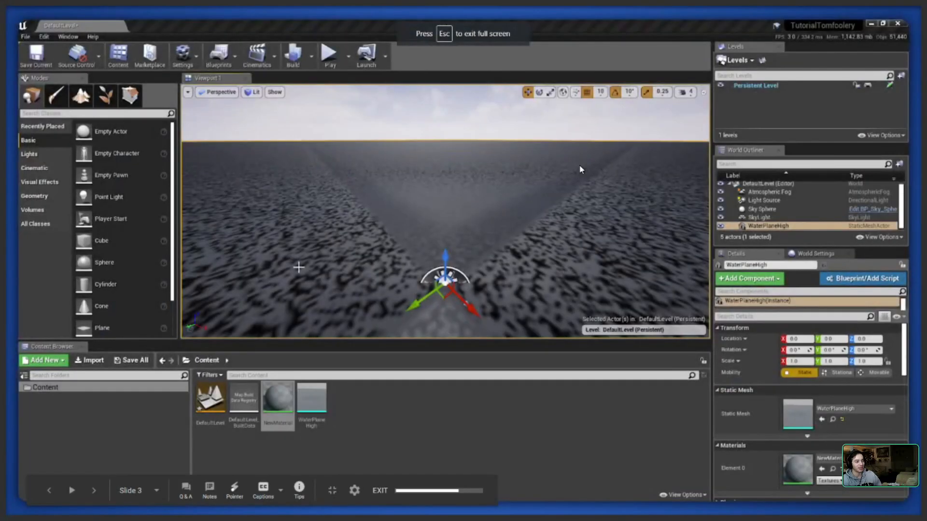
pyautogui.press('Left')
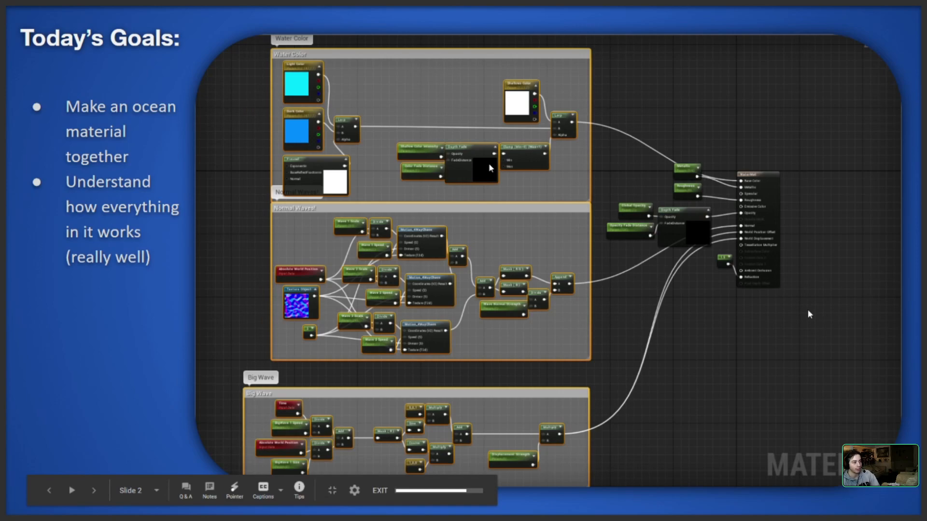
# Step: Advance to slide 10 on Fresnel, examining the slides on opening the material and how light travels through water
pyautogui.press('Right')
pyautogui.press('Right')
pyautogui.press('Right')
pyautogui.press('Right')
pyautogui.press('Right')
pyautogui.press('Right')
pyautogui.press('Right')
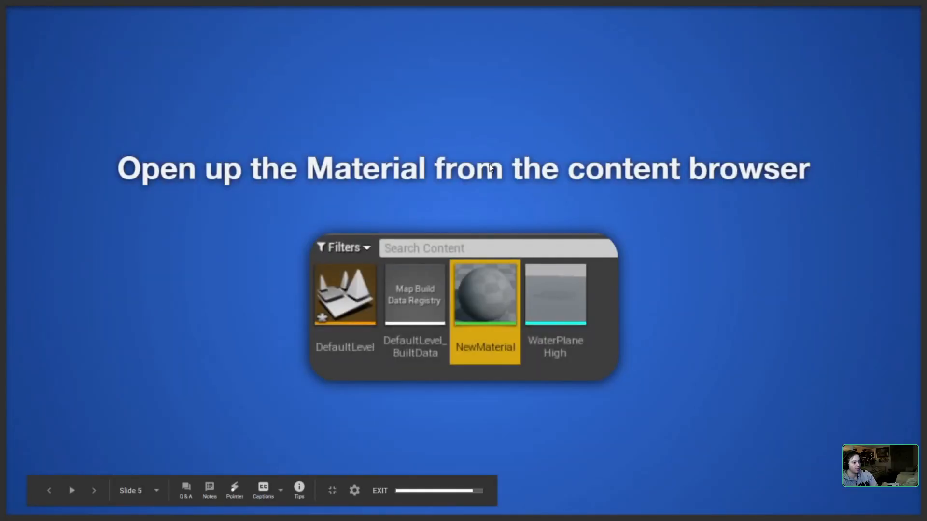
pyautogui.press('Right')
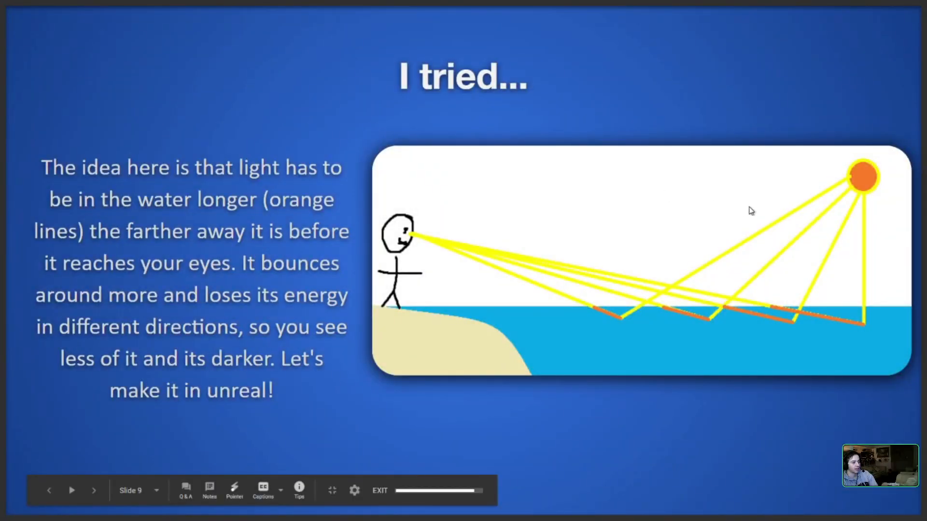
pyautogui.press('Right')
pyautogui.press('Left')
pyautogui.press('Right')
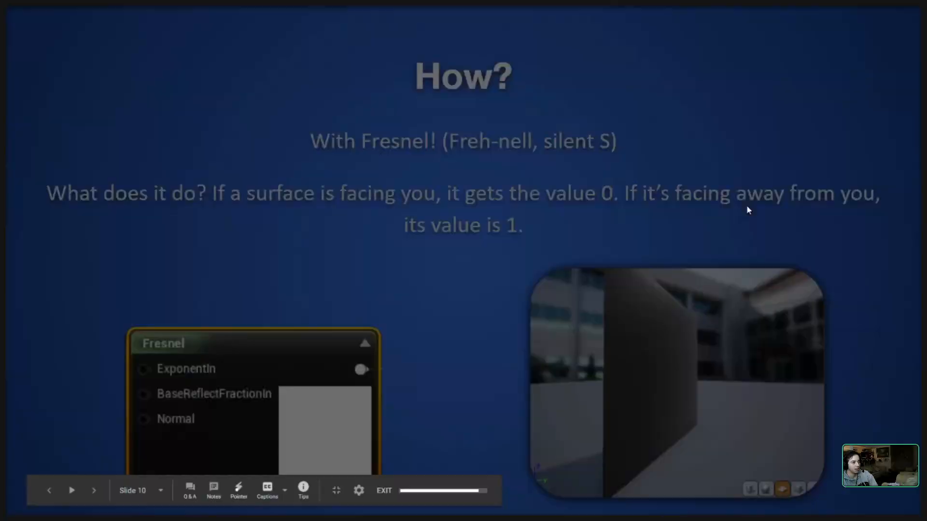
# Step: Continue past the material instance slide to slide 19 to examine the ocean material with waves
pyautogui.press('Right')
pyautogui.press('Right')
pyautogui.press('Right')
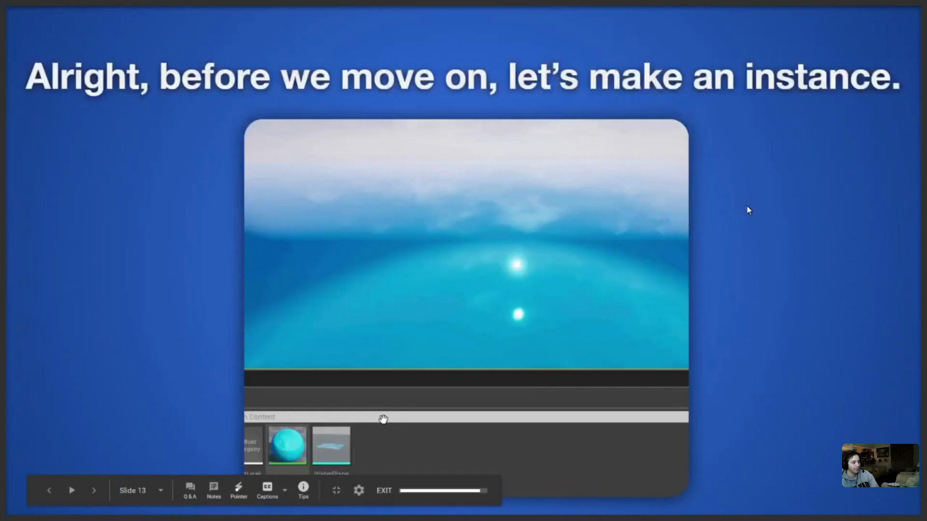
pyautogui.press('Right')
pyautogui.press('Right')
pyautogui.press('Right')
pyautogui.press('Right')
pyautogui.press('Right')
pyautogui.press('Right')
pyautogui.press('Right')
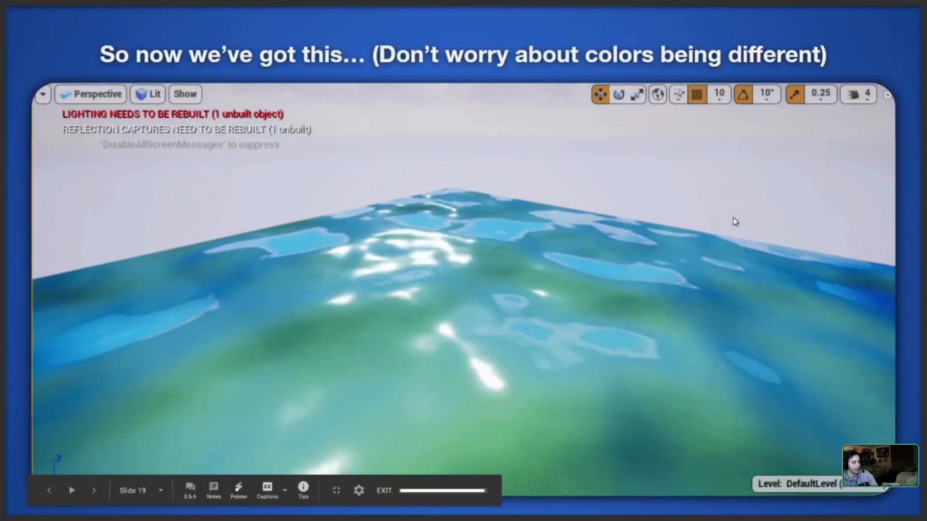
# Step: Advance the slideshow to slide 25, Add one more 1Vector, to examine the material graph combining three waves
pyautogui.press('Right')
pyautogui.press('Right')
pyautogui.press('Right')
pyautogui.press('Right')
pyautogui.press('Right')
pyautogui.press('Right')
pyautogui.press('Right')
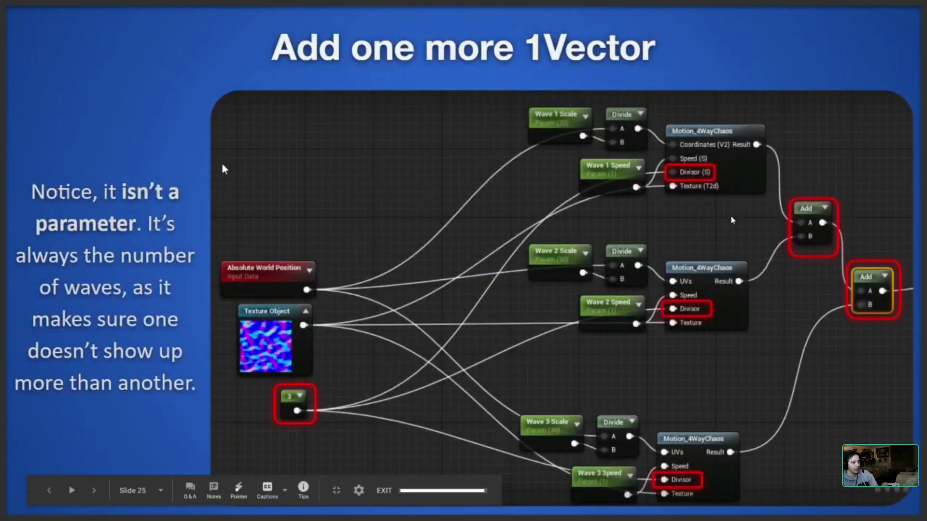
# Step: Advance past the graph slides and settle on slide 27 to examine the water with the right instance settings
pyautogui.press('Right')
pyautogui.press('Right')
pyautogui.press('Right')
pyautogui.press('Left')
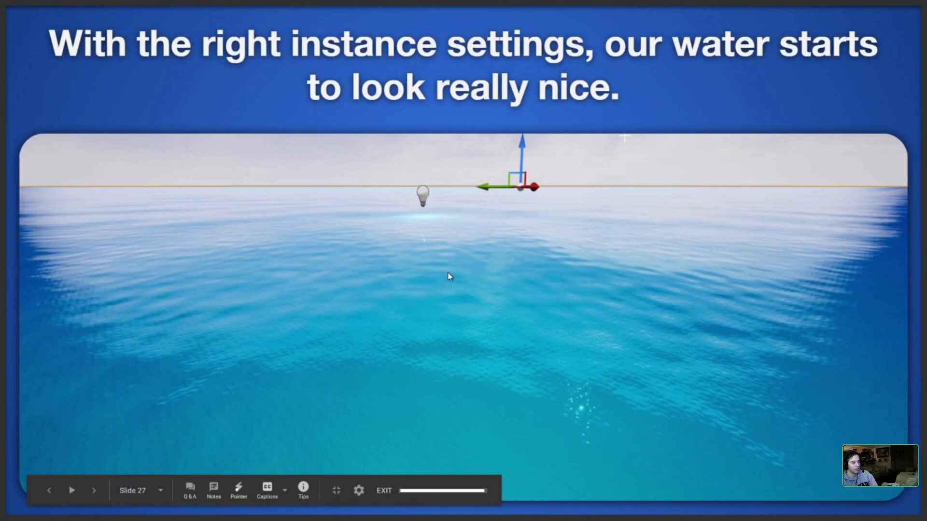
# Step: Continue to slide 32, examining the depth-based water color graph on slide 30 and the resulting color changes
pyautogui.press('Right')
pyautogui.press('Right')
pyautogui.press('Right')
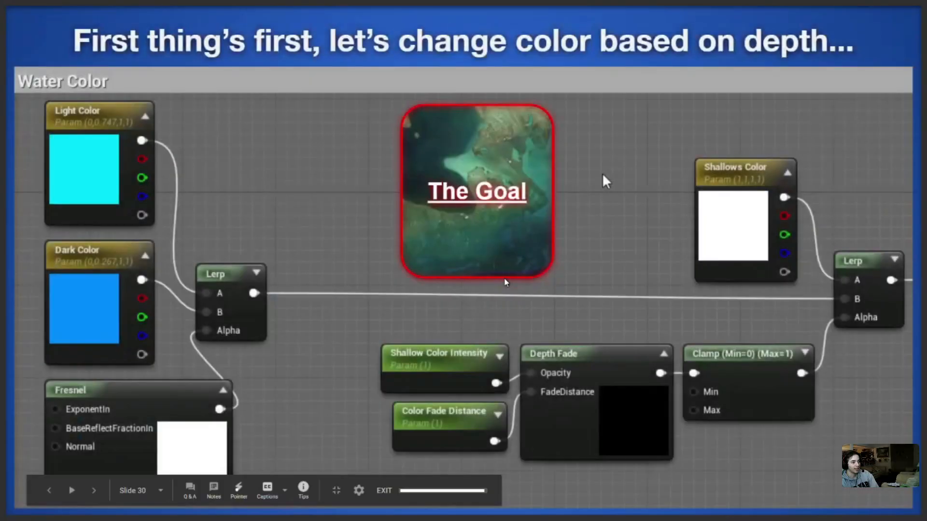
pyautogui.press('Right')
pyautogui.press('Right')
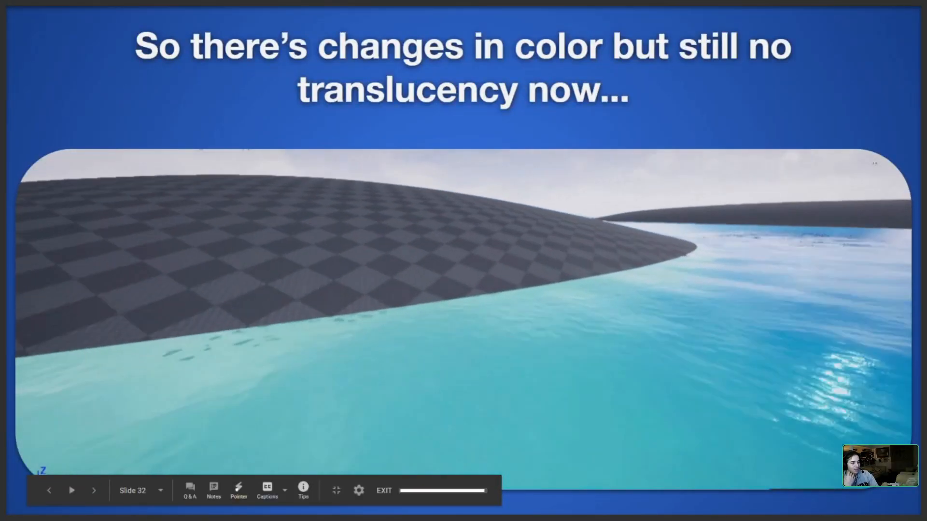
# Step: Advance to slide 37 on big 3D waves and open its linked gerstner waves graph in Desmos
pyautogui.press('Right')
pyautogui.press('Right')
pyautogui.press('Right')
pyautogui.press('Right')
pyautogui.press('Right')
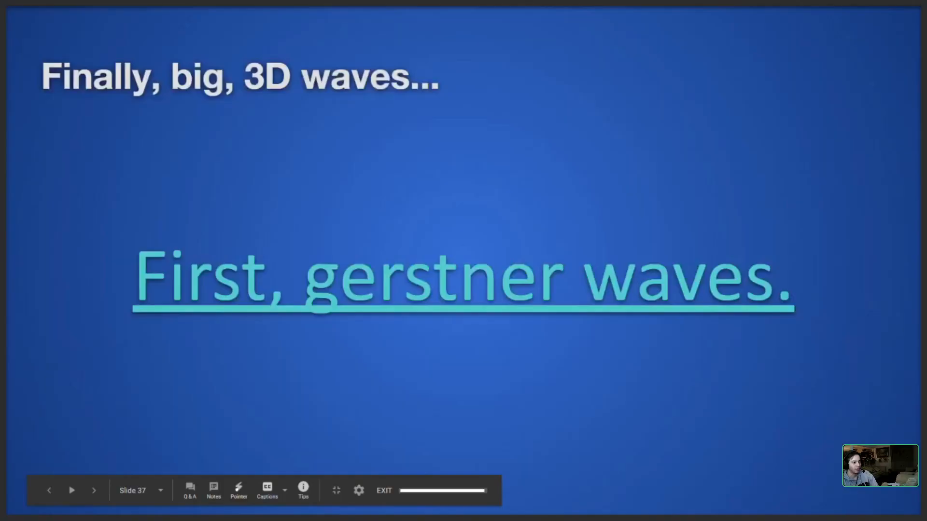
pyautogui.press('Left')
pyautogui.press('Right')
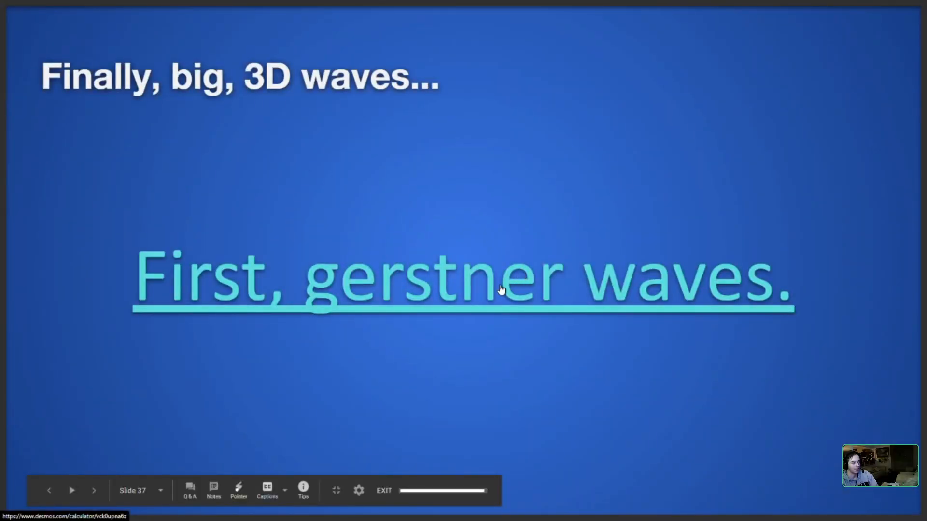
pyautogui.press('Right')
pyautogui.press('Left')
pyautogui.click(477, 304)
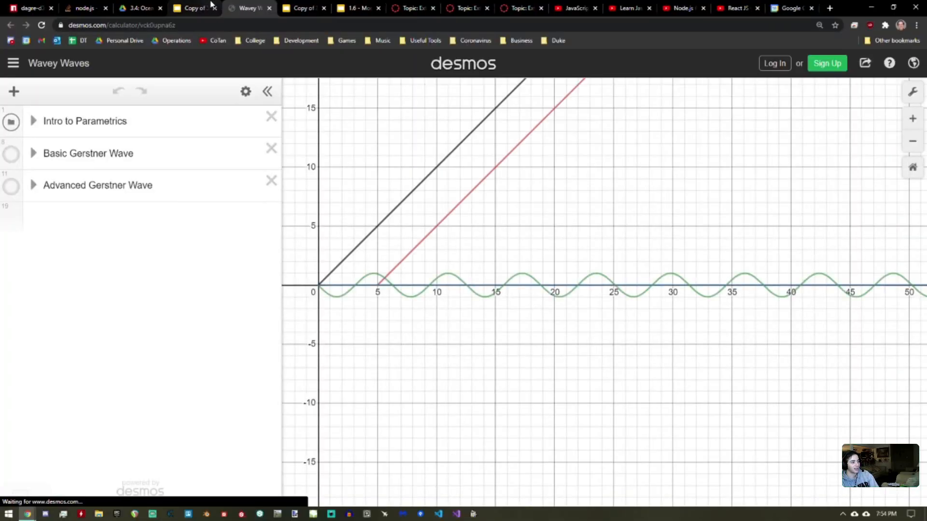
# Step: Return to the ocean-making slideshow, view its remaining slides through slide 44, go back to slide 43 and exit the slideshow
pyautogui.click(185, 5)
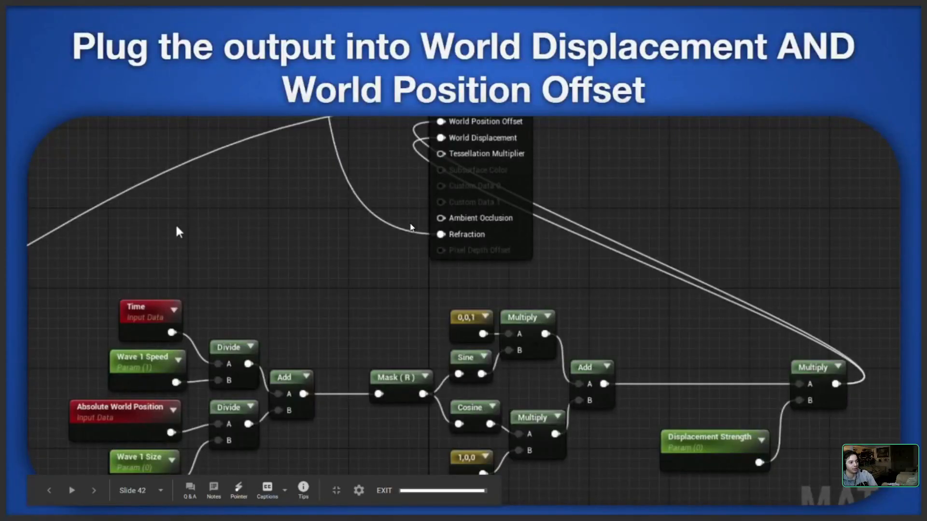
pyautogui.click(410, 224)
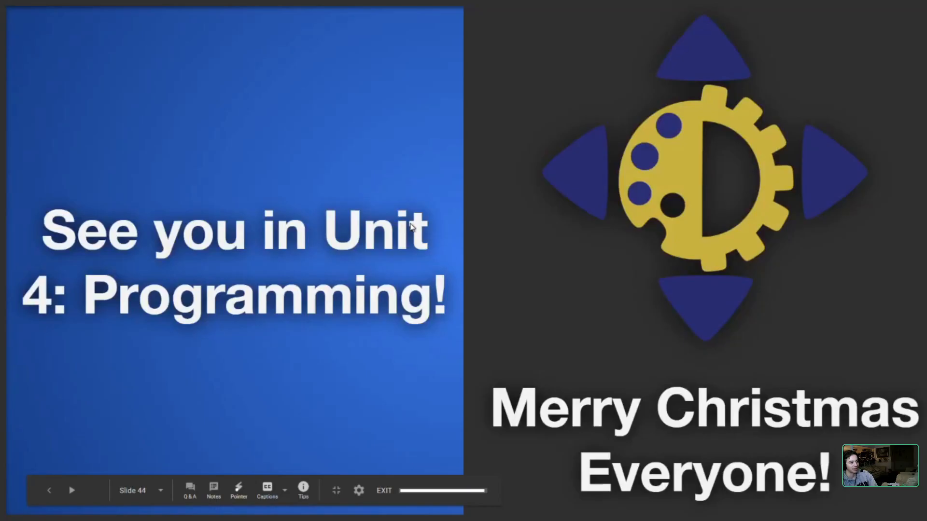
pyautogui.press('Left')
pyautogui.press('Escape')
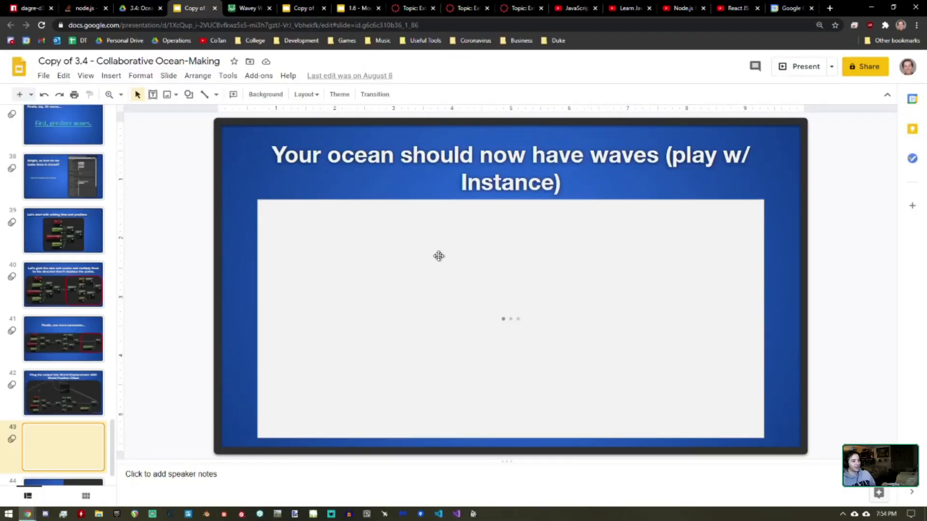
# Step: Revisit the Wavey Waves graph and the Drive folder, and present slide 43 of the ocean-making presentation to examine its waves
pyautogui.click(248, 8)
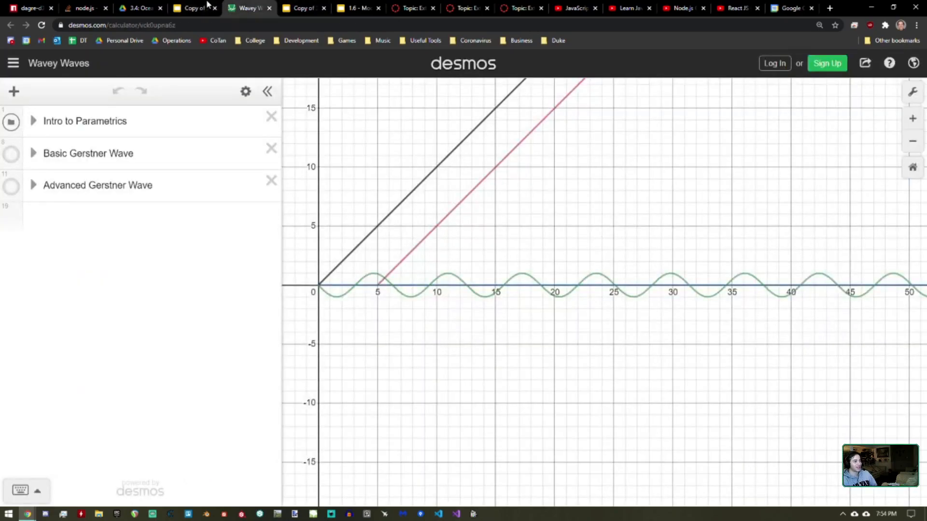
pyautogui.click(141, 8)
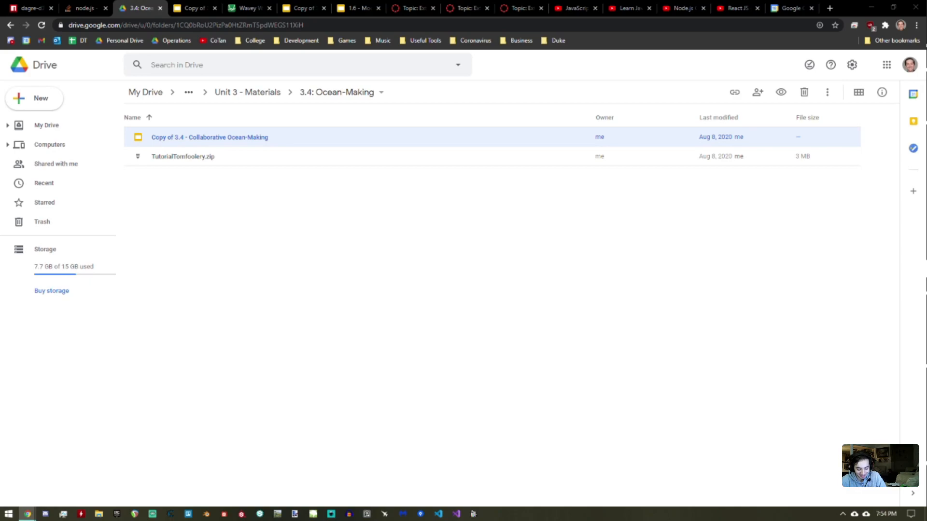
pyautogui.click(194, 5)
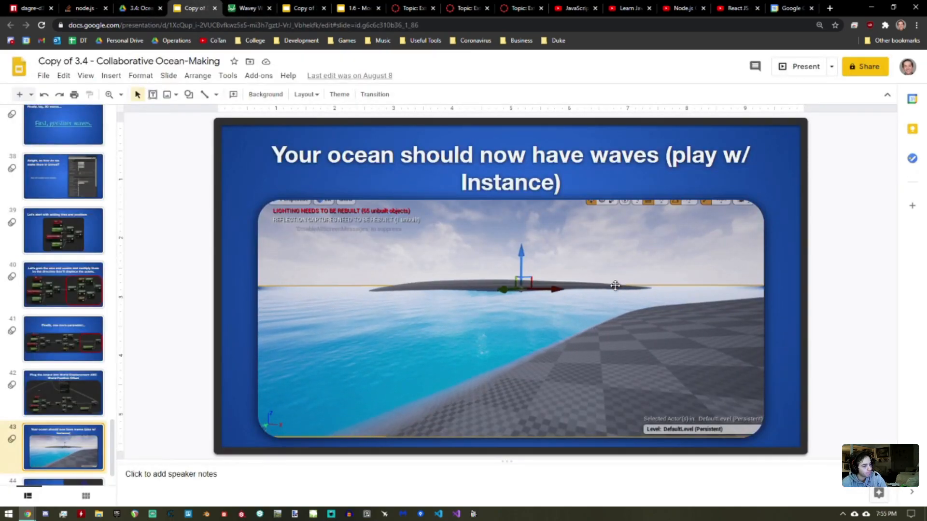
pyautogui.click(807, 68)
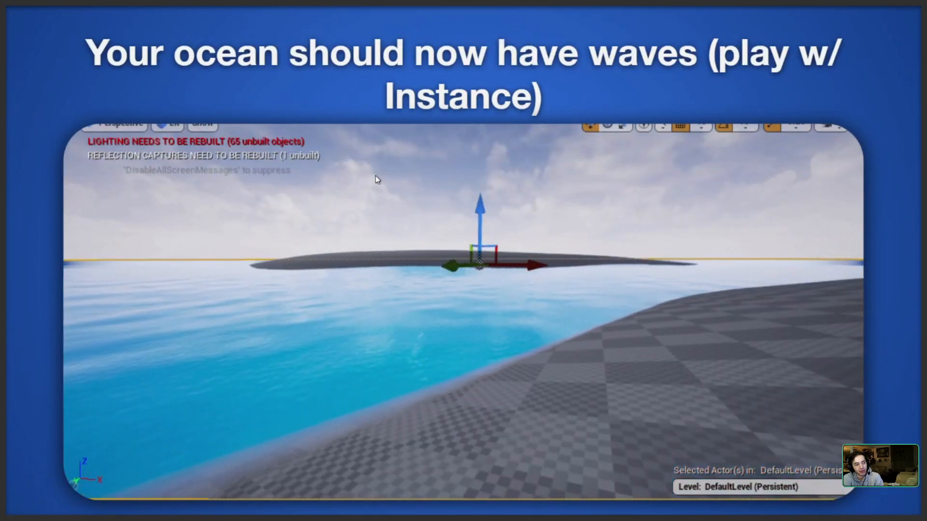
pyautogui.press('Escape')
# Step: In Drive, open Copy of 3.3 - More Textures and Master Materials from the 3.3 folder of Unit 3 - Materials
pyautogui.click(133, 7)
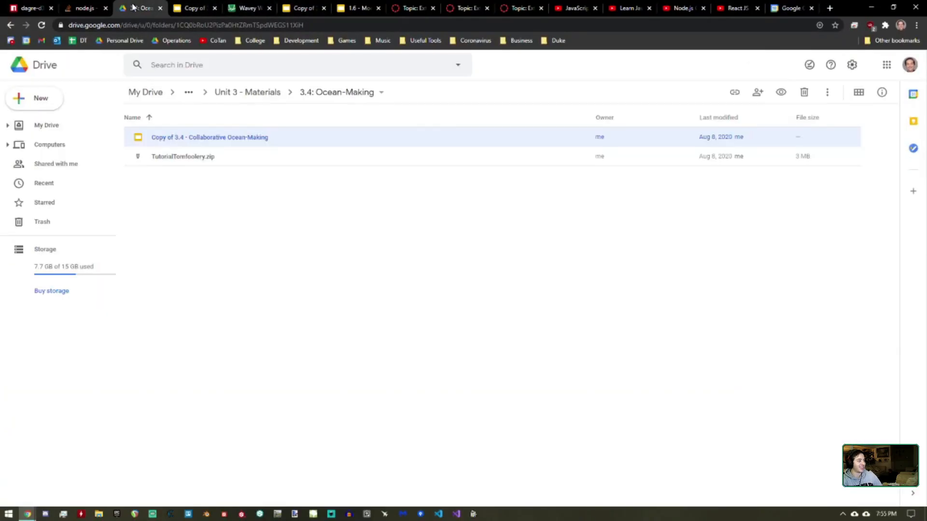
pyautogui.click(256, 92)
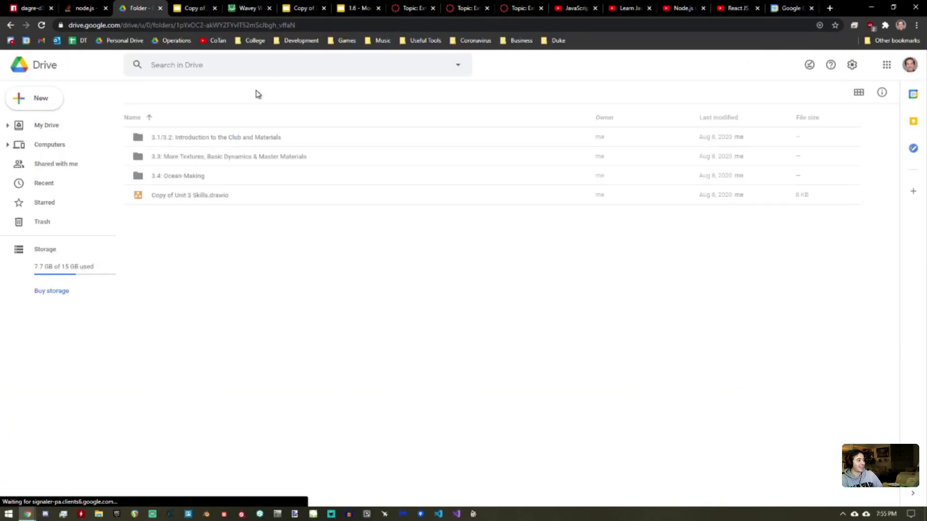
pyautogui.doubleClick(198, 159)
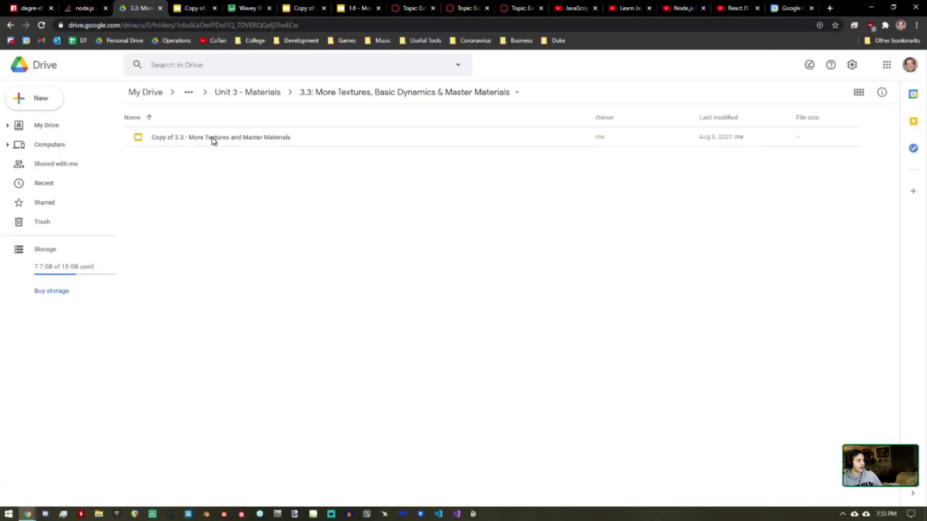
pyautogui.doubleClick(212, 139)
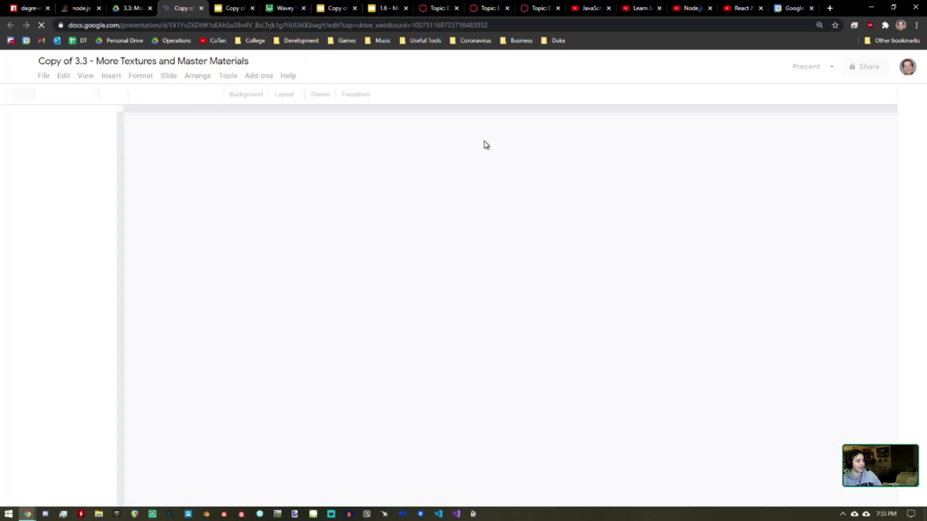
# Step: Look through the opening slides, including Today's Goals, and open slide 24 to examine its animated R and G value example
pyautogui.scroll(-14, 73, 257)
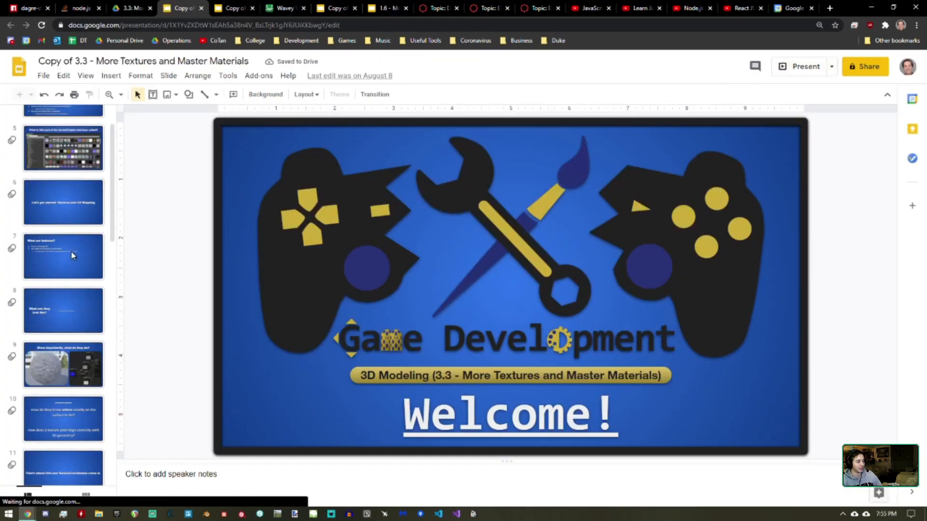
pyautogui.scroll(-15, 80, 285)
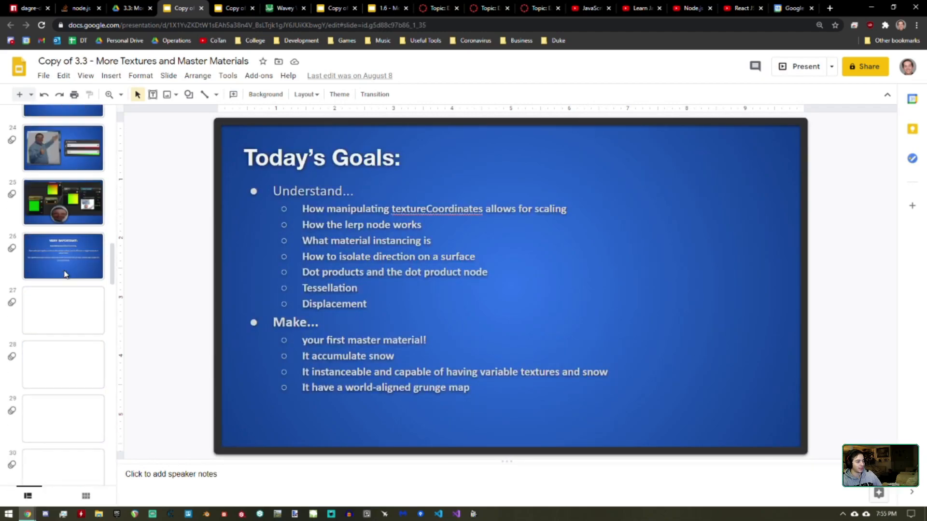
pyautogui.scroll(-2, 80, 299)
pyautogui.click(80, 324)
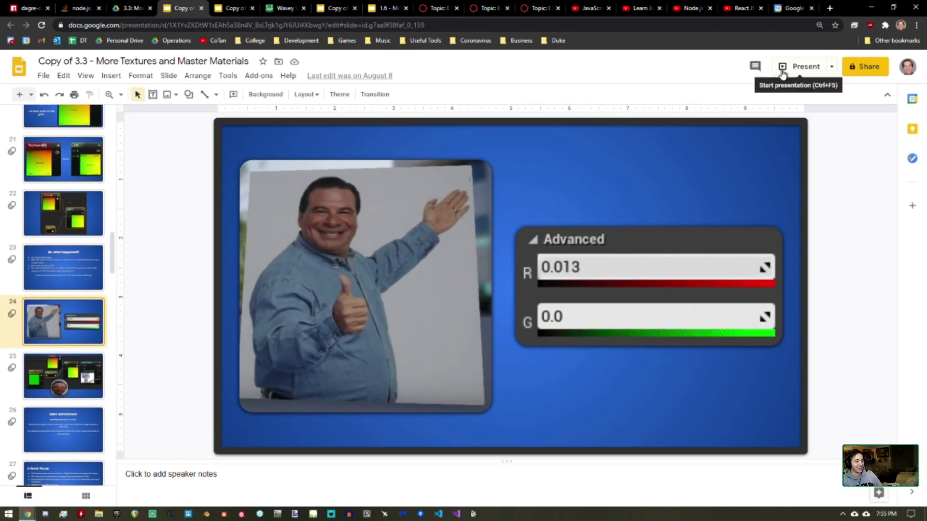
# Step: Browse the slides on LERP and material instances and open slide 40 to examine the material instance preview
pyautogui.scroll(-10, 67, 271)
pyautogui.scroll(-1, 68, 271)
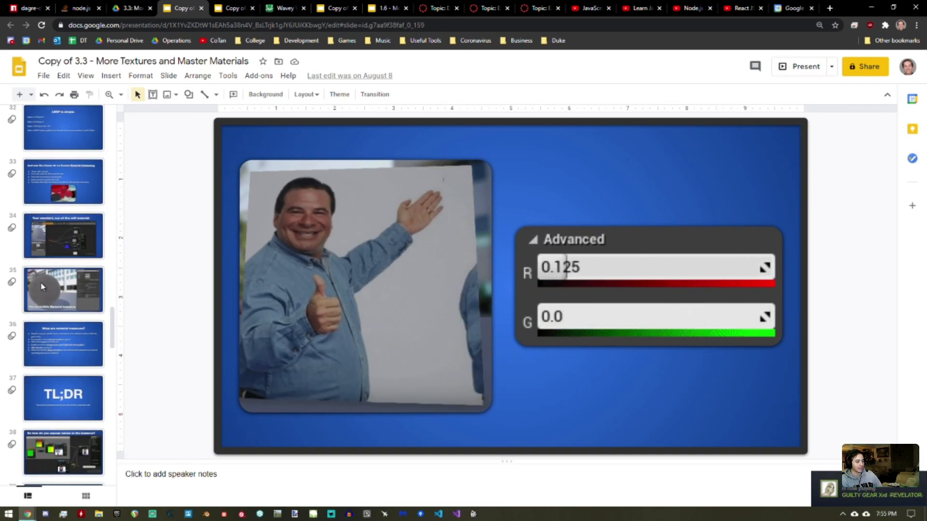
pyautogui.scroll(-8, 39, 280)
pyautogui.click(70, 138)
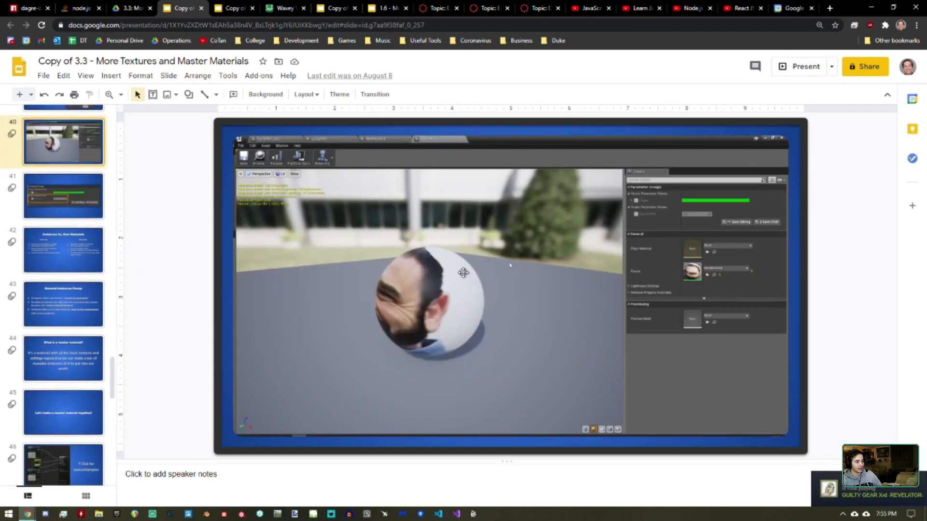
# Step: Present from slide 40 through to the Material Instances Recap on slide 43, exit the slideshow and view the following slides
pyautogui.click(808, 68)
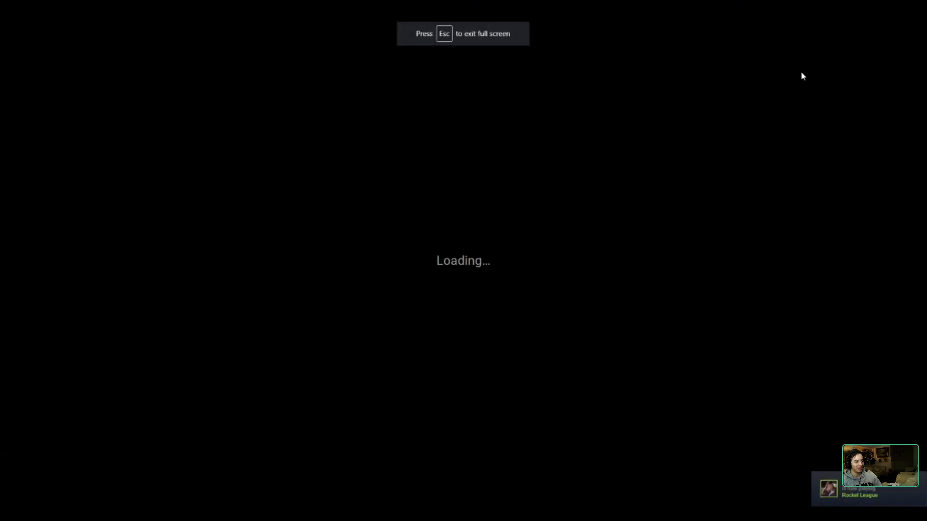
pyautogui.press('Right')
pyautogui.press('Right')
pyautogui.press('Right')
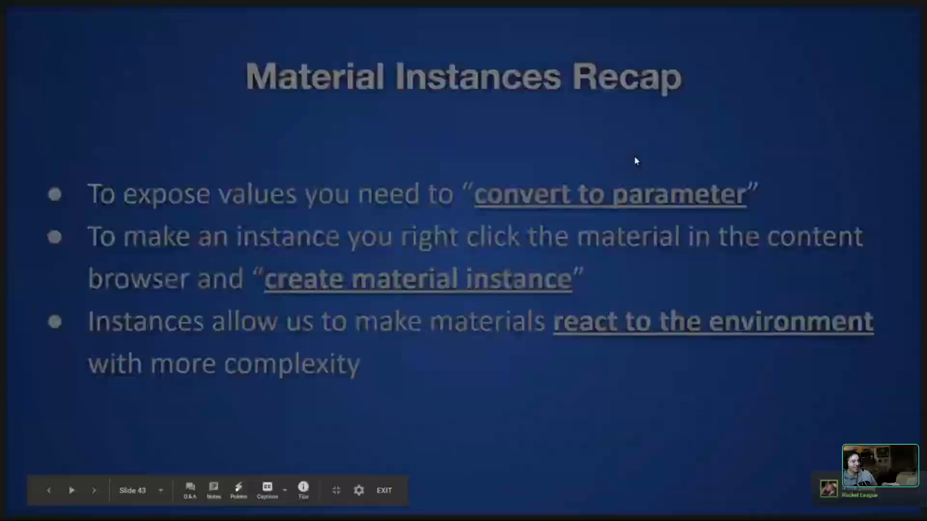
pyautogui.press('Escape')
pyautogui.scroll(-1, 86, 324)
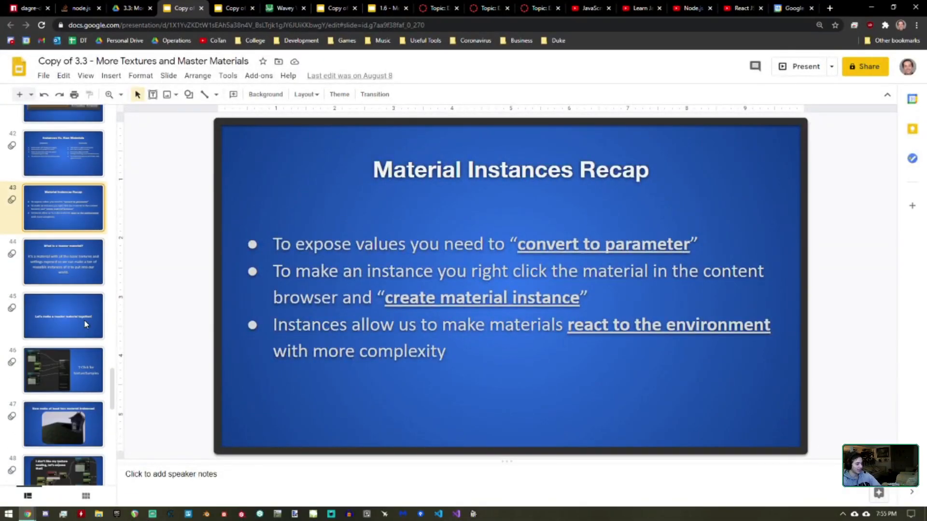